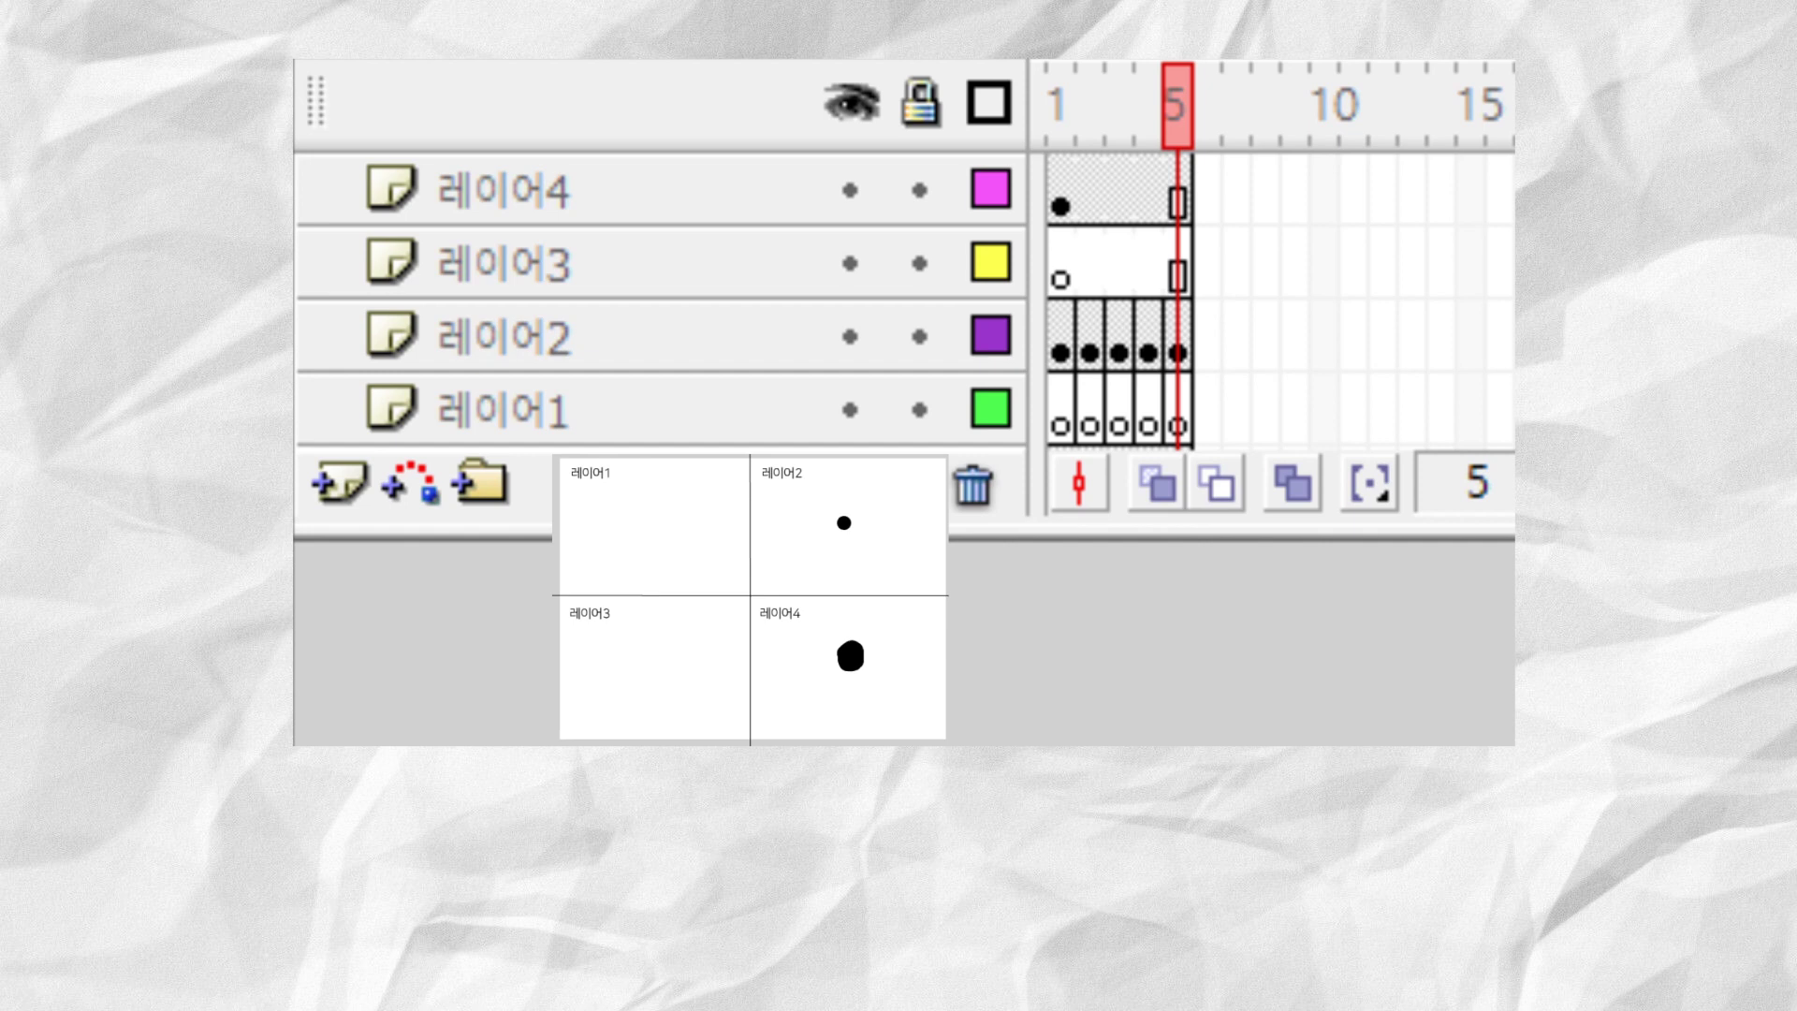
Step through the single frames of 레이어2, and examine the contents of 레이어1 and 레이어3 at their first frames.
drag(1060, 197, 1183, 240)
click(1060, 335)
click(1169, 646)
key(period)
key(period)
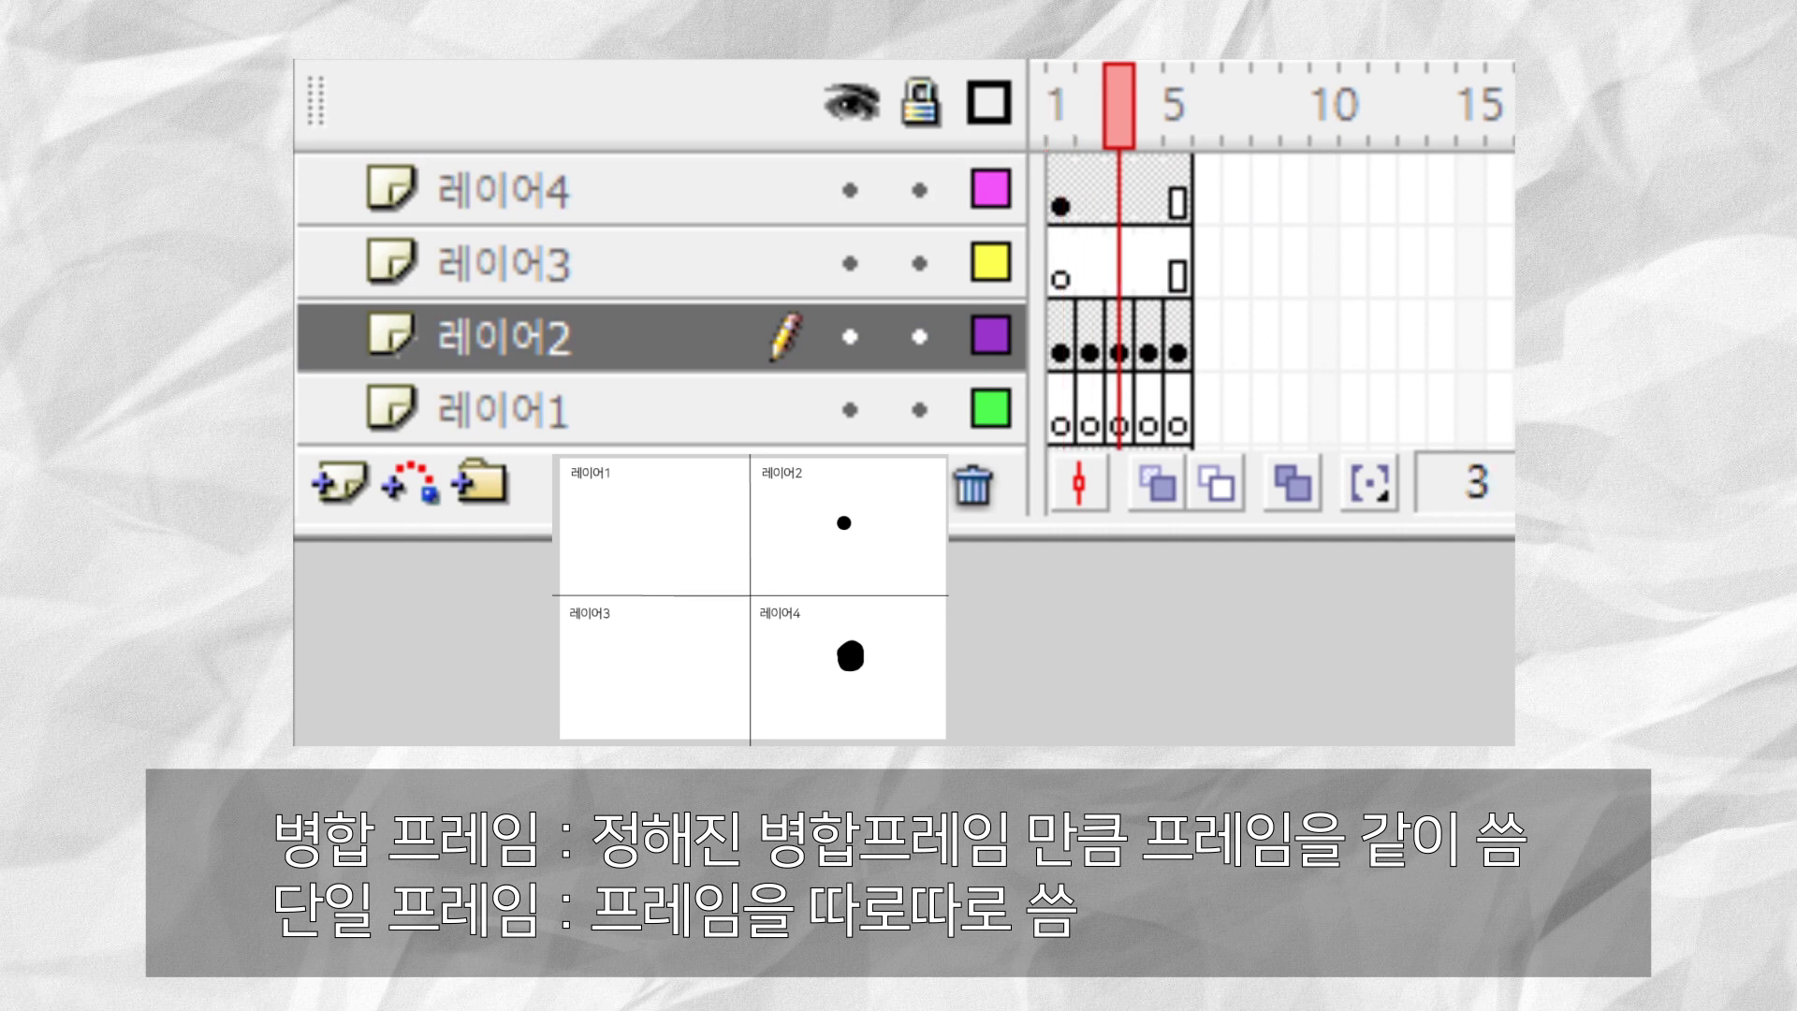
key(period)
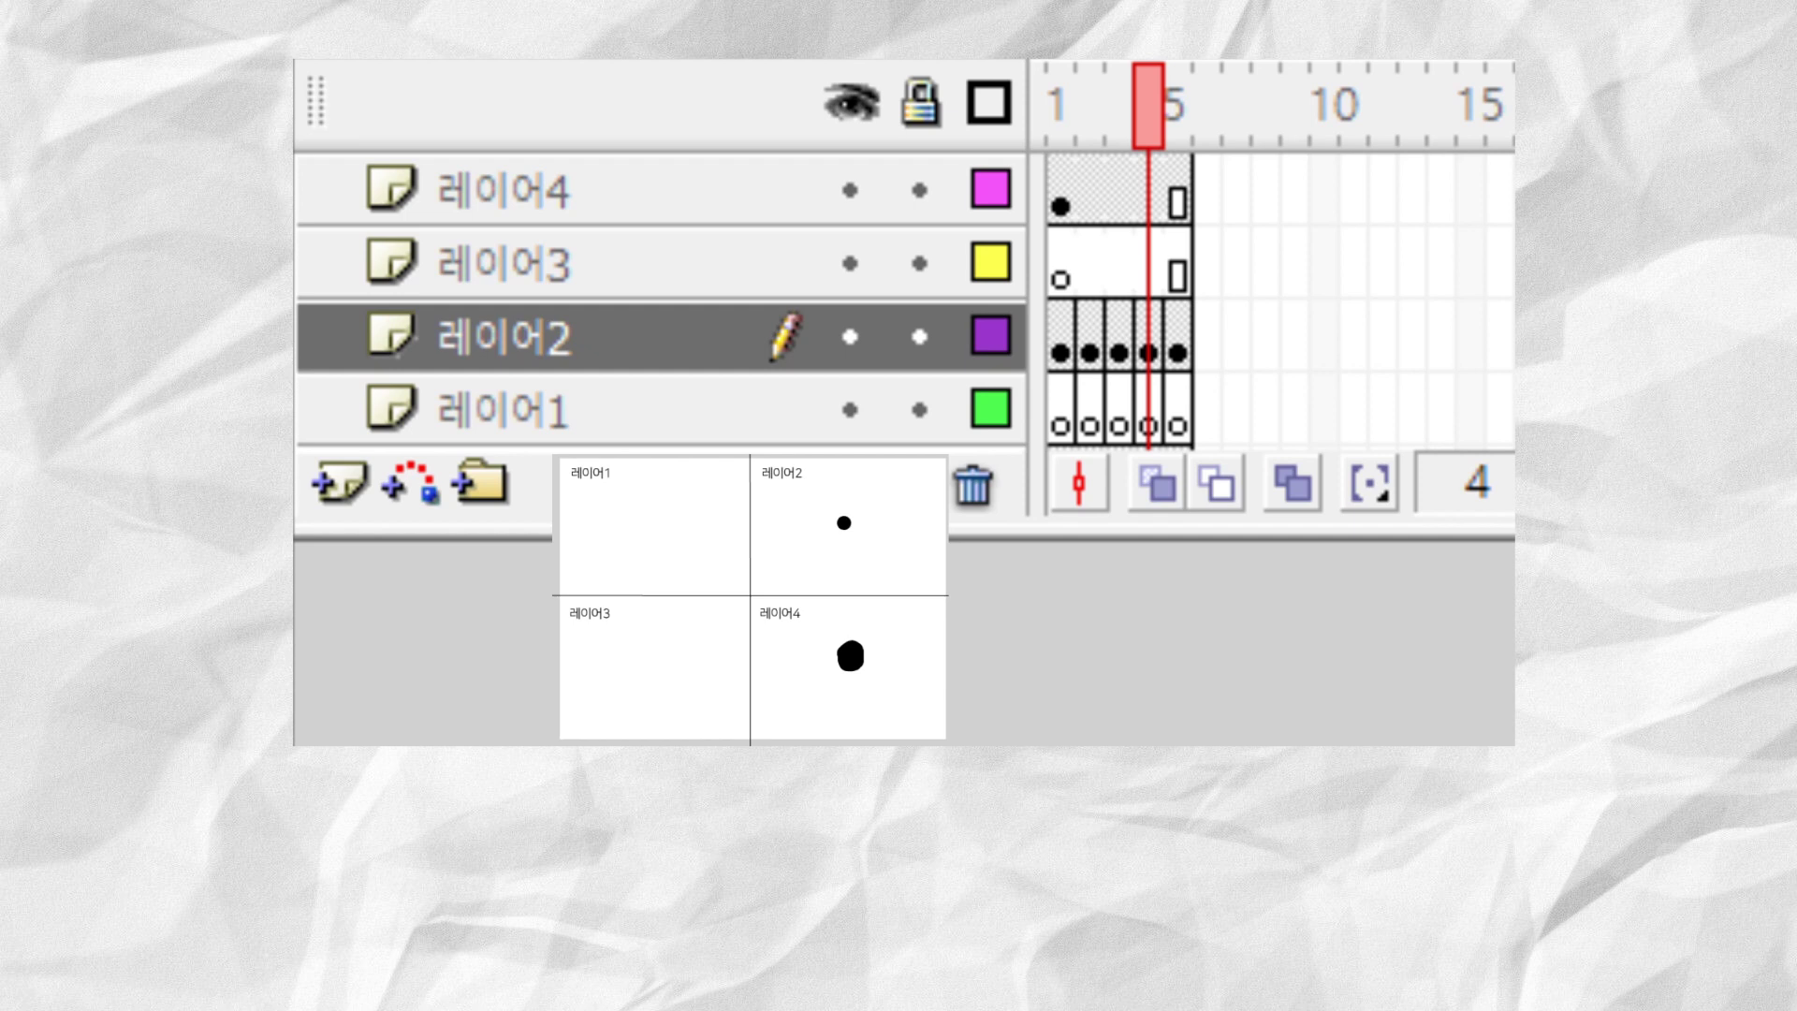
mouse_move(809, 497)
mouse_down()
mouse_move(879, 561)
mouse_move(814, 502)
mouse_up()
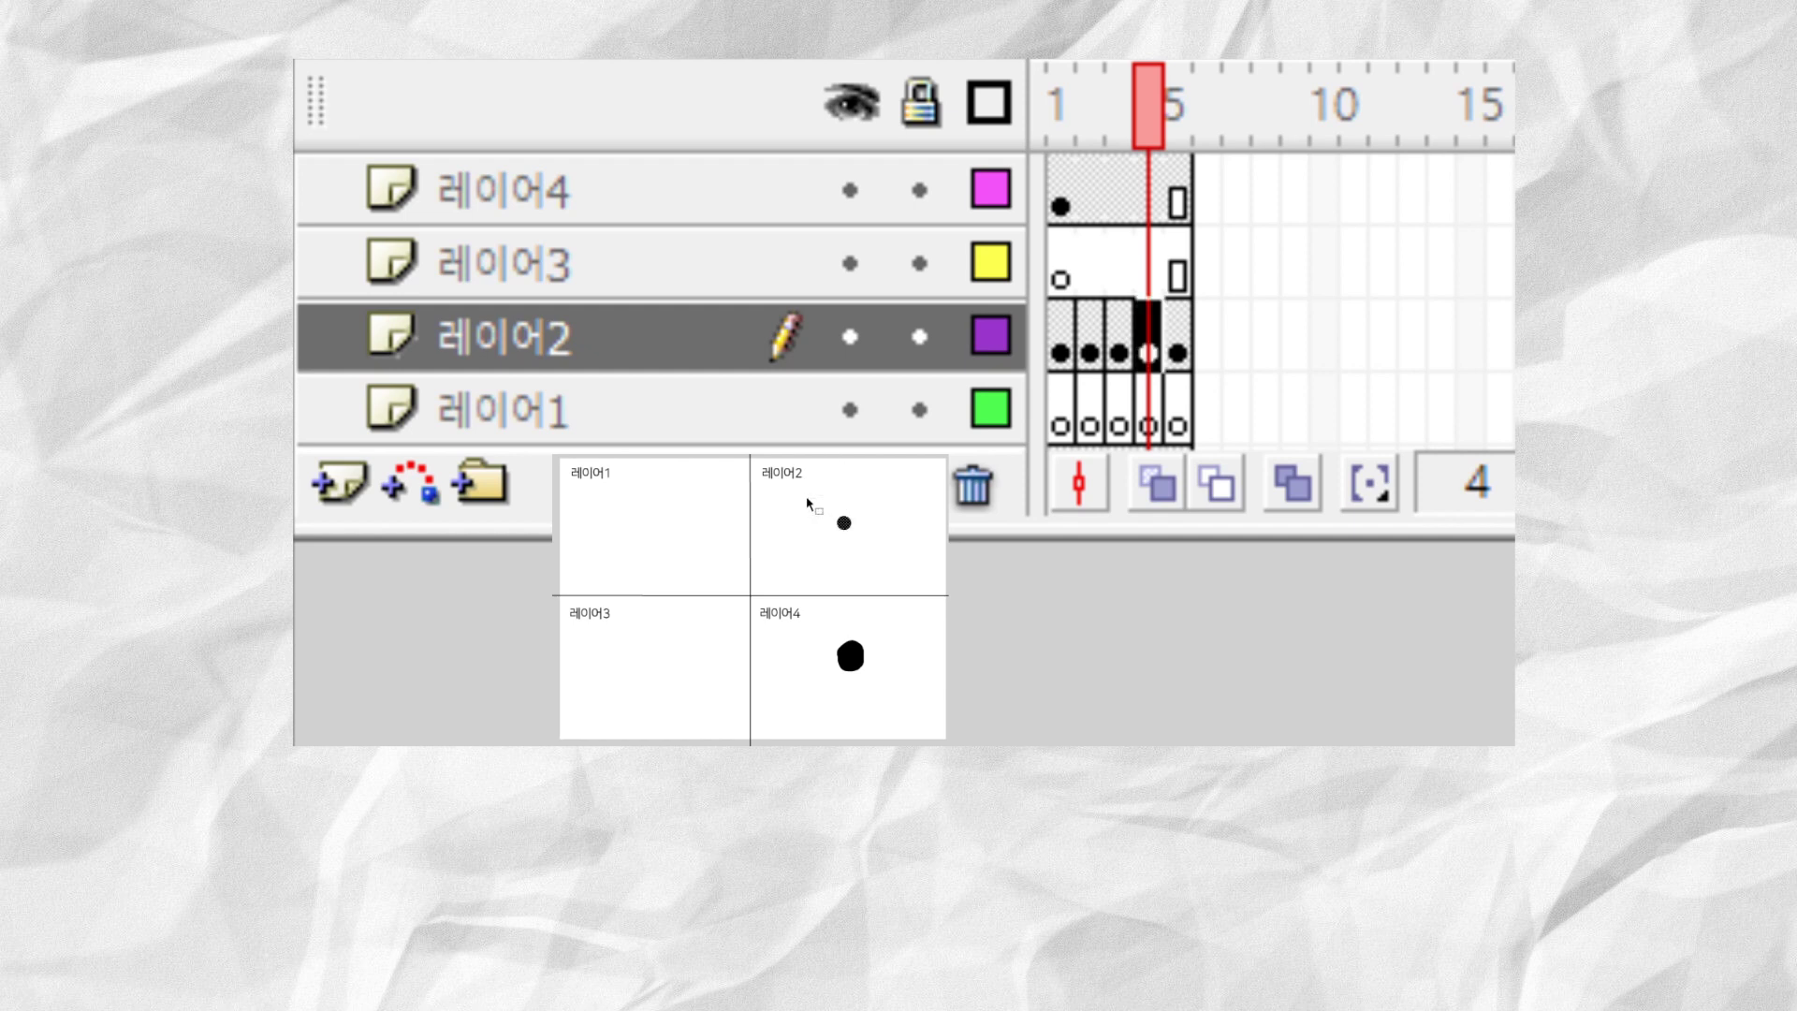
click(818, 509)
drag(1093, 354, 1177, 352)
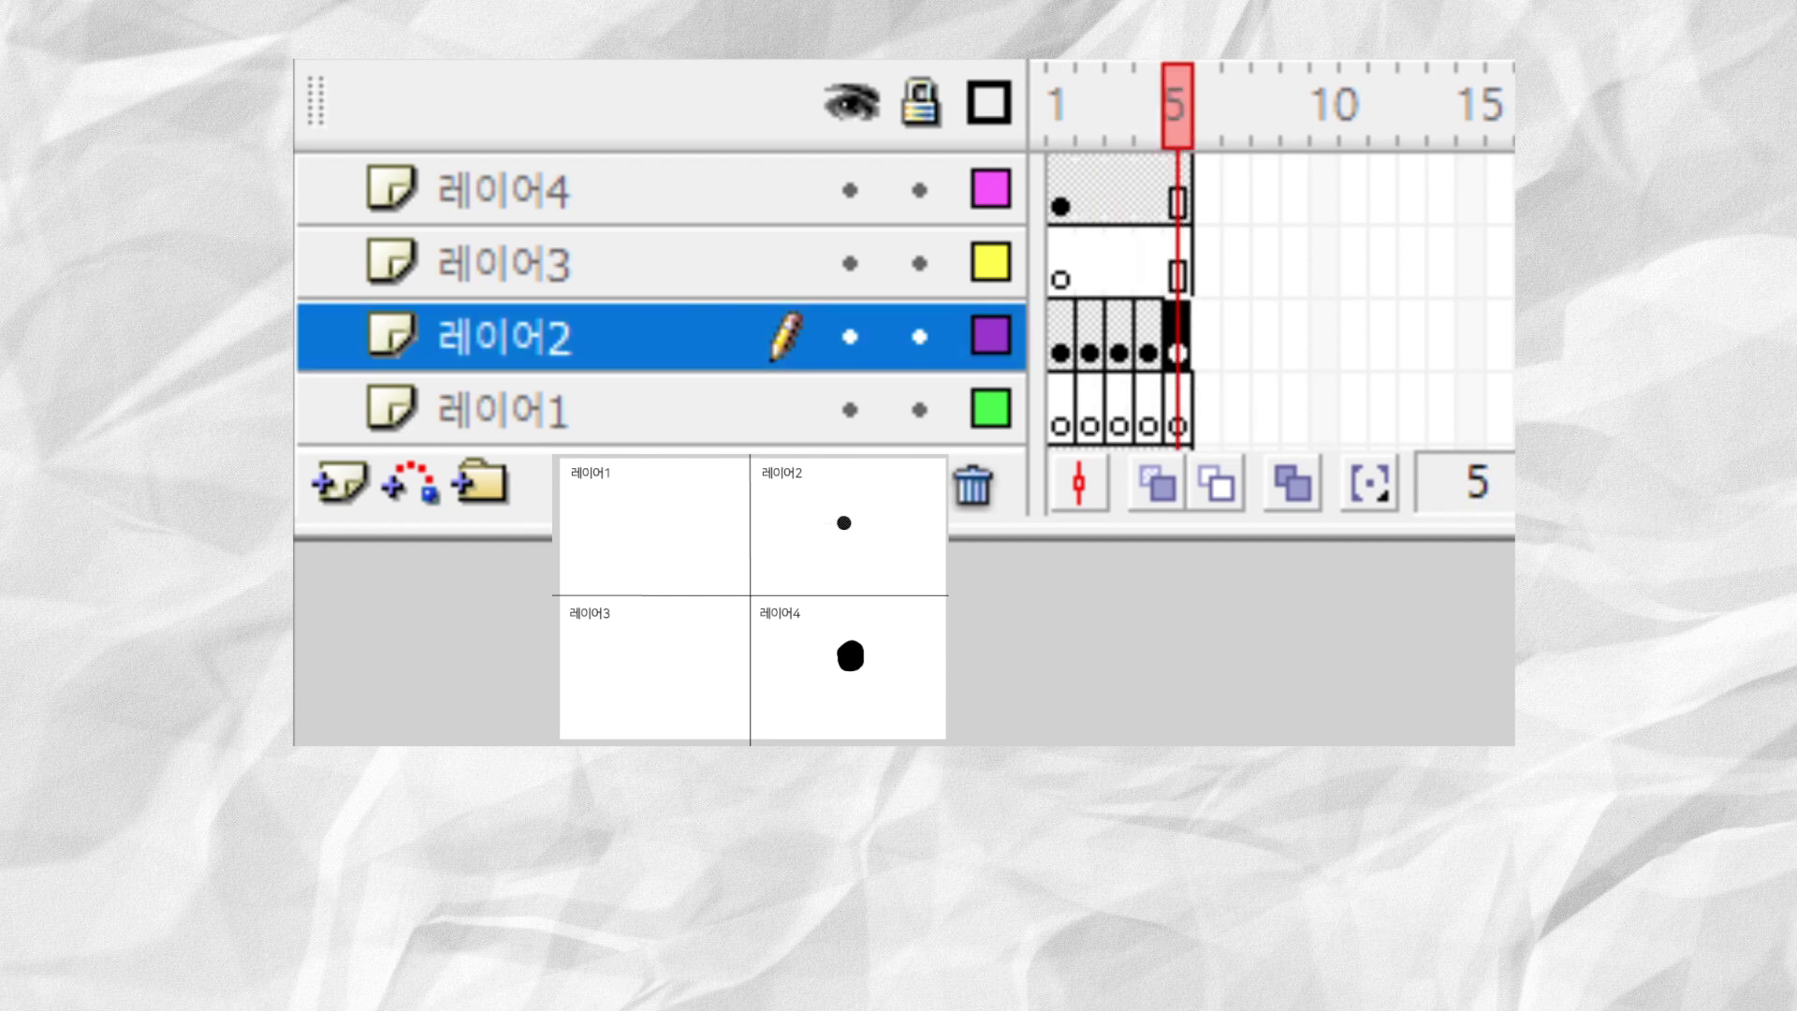
mouse_move(613, 486)
mouse_down()
mouse_move(711, 571)
mouse_move(590, 493)
mouse_up()
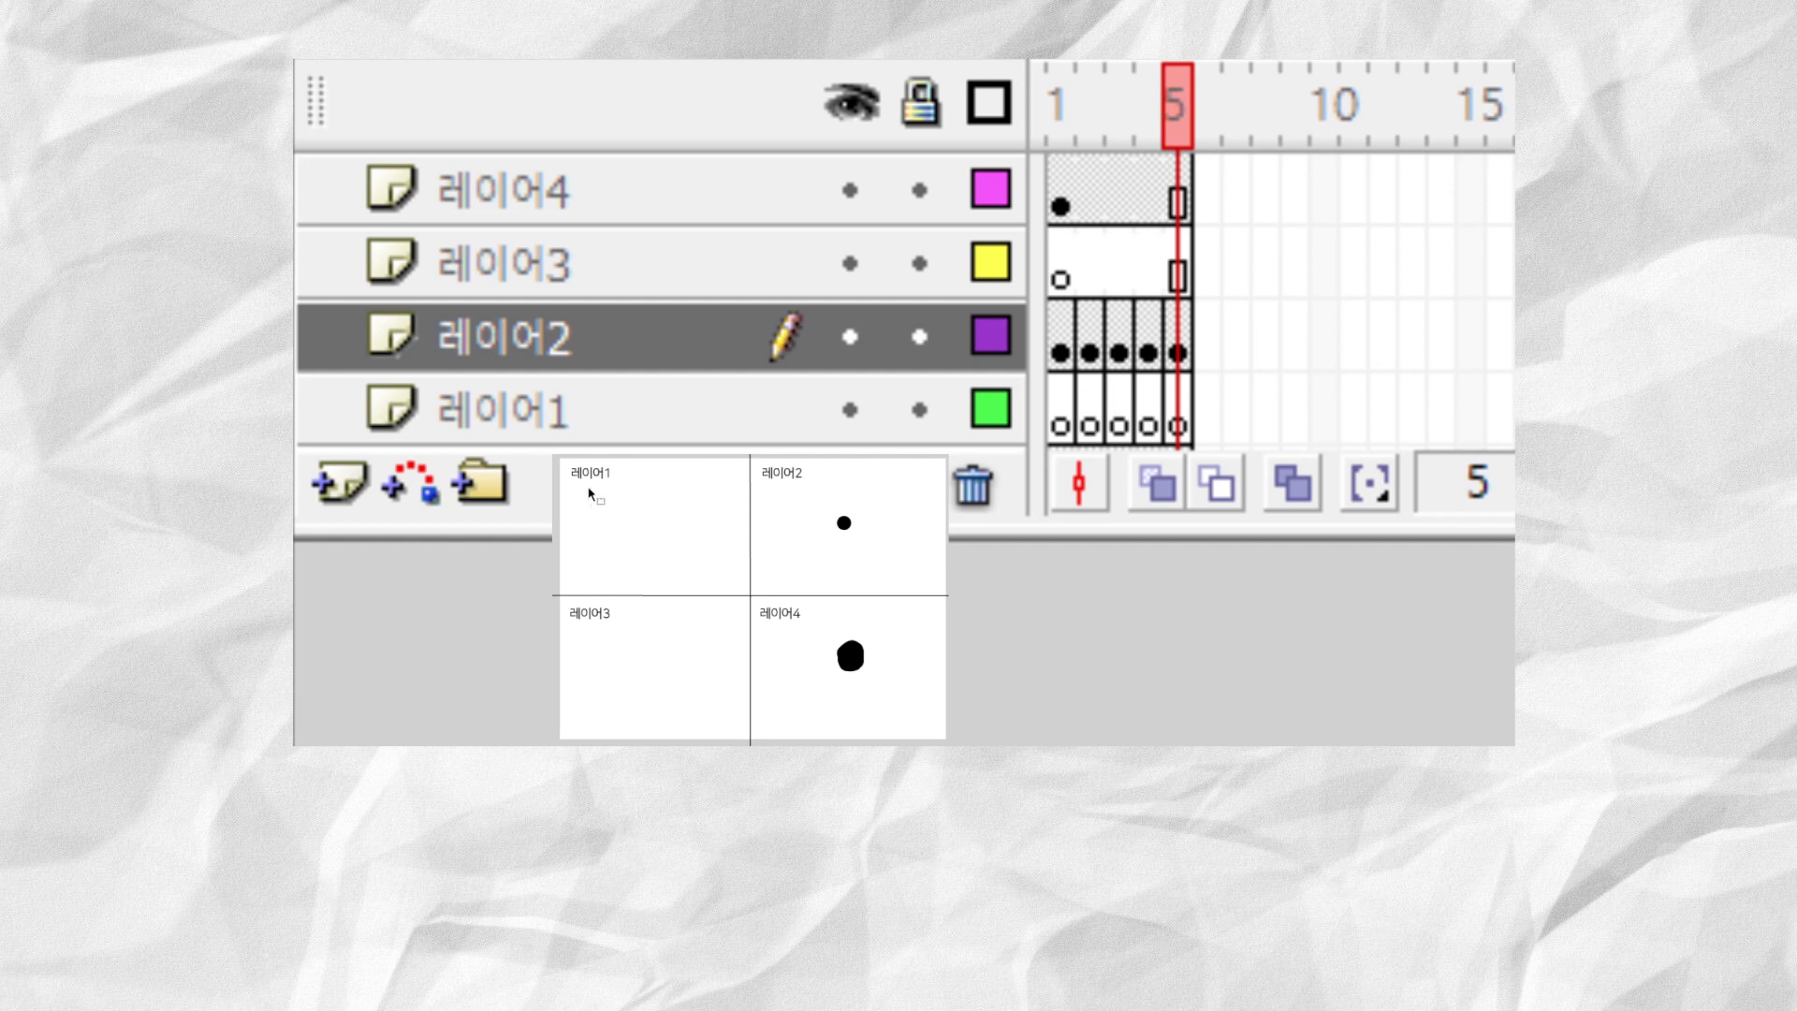
click(1061, 412)
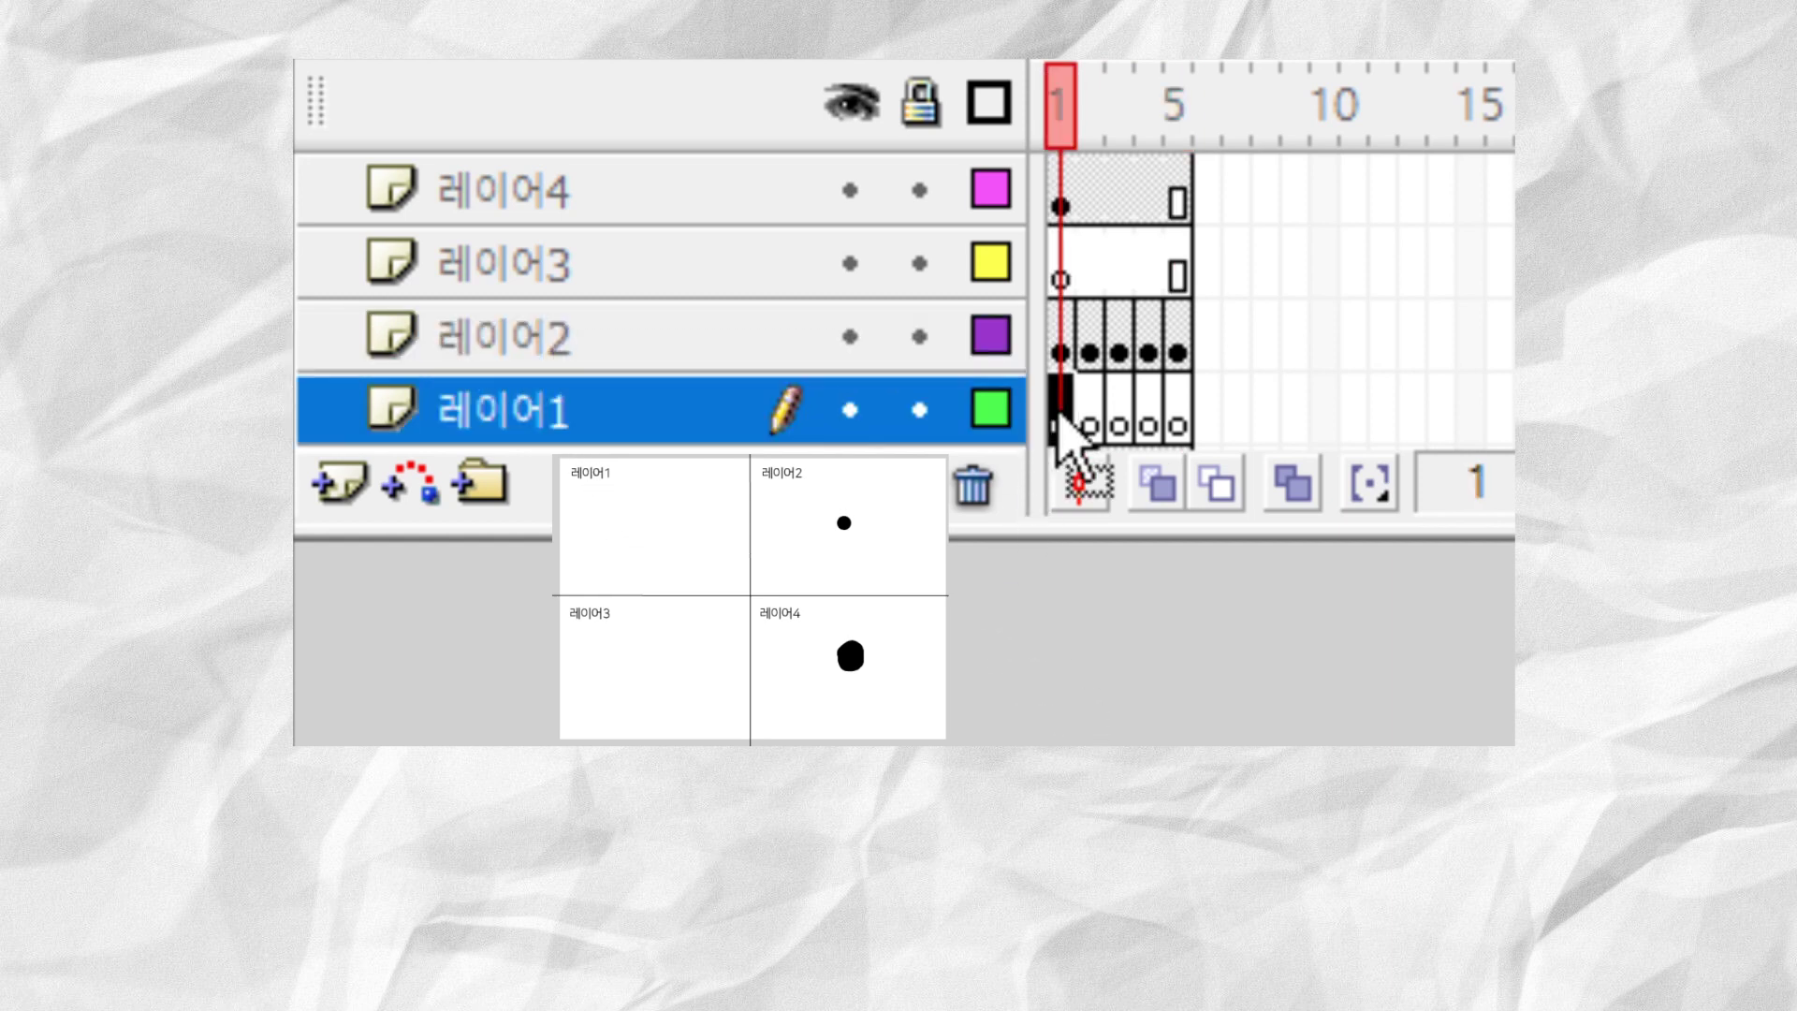
click(672, 669)
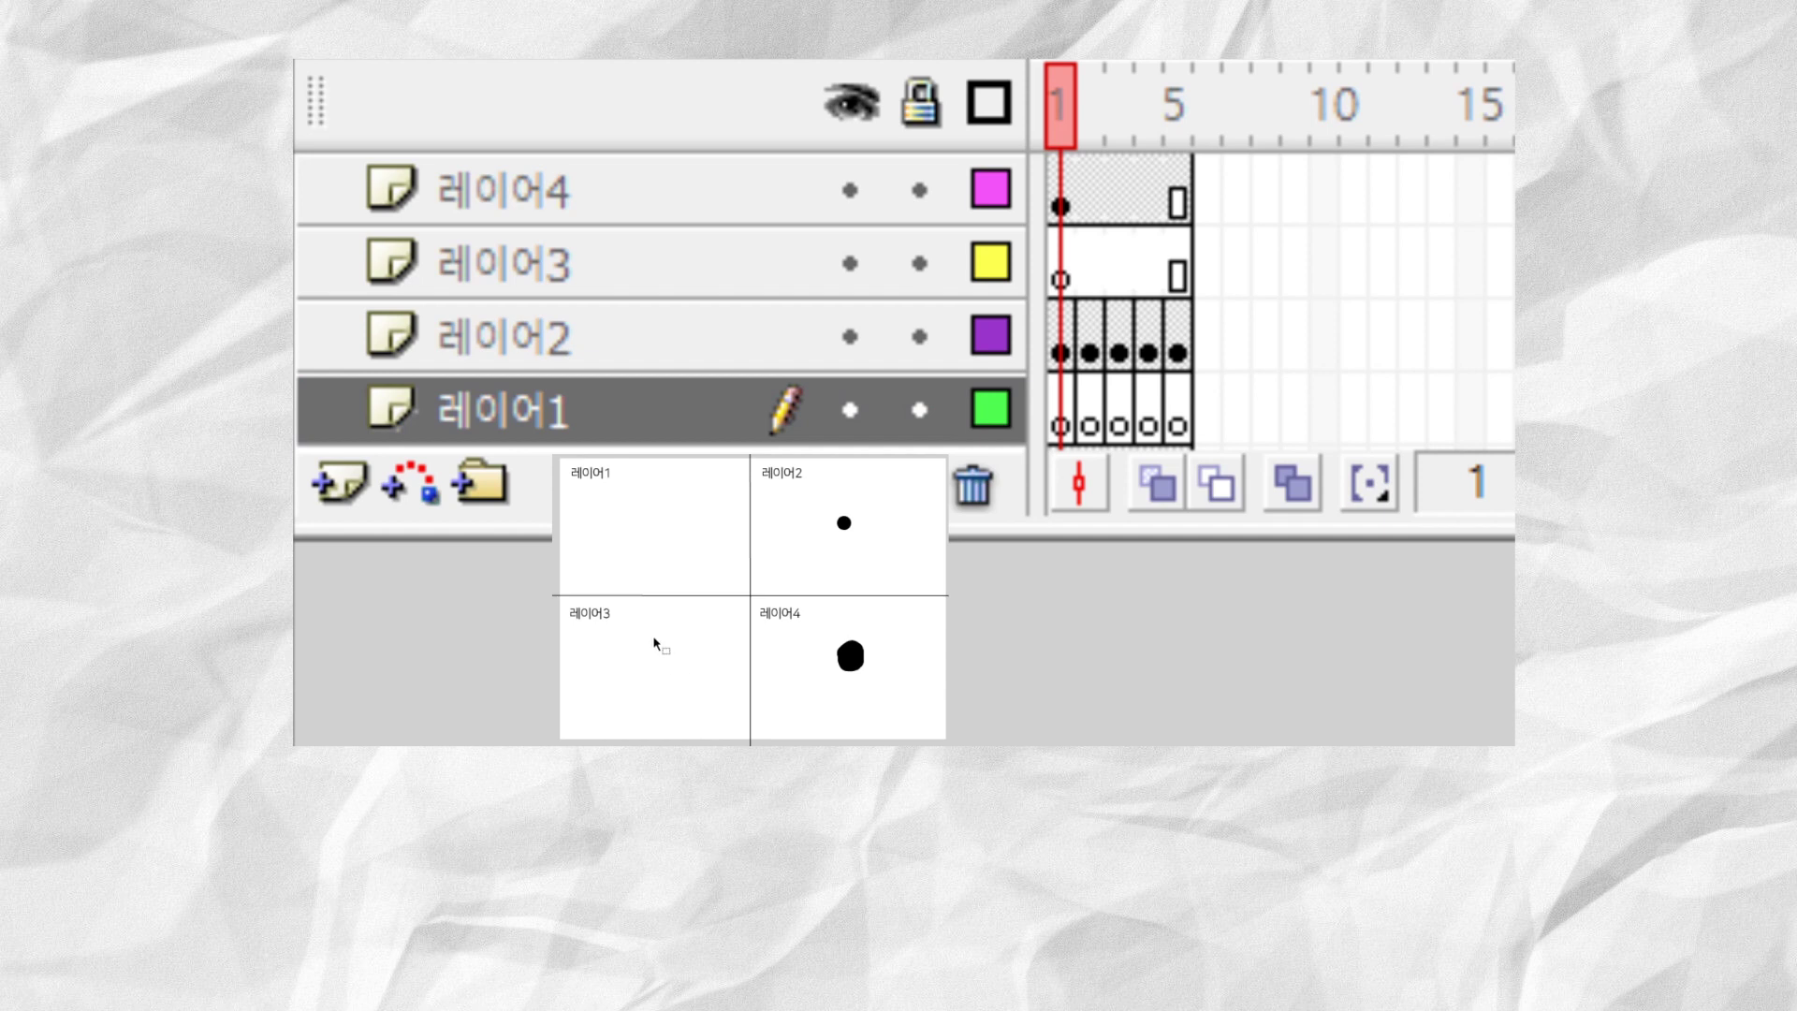
click(1063, 279)
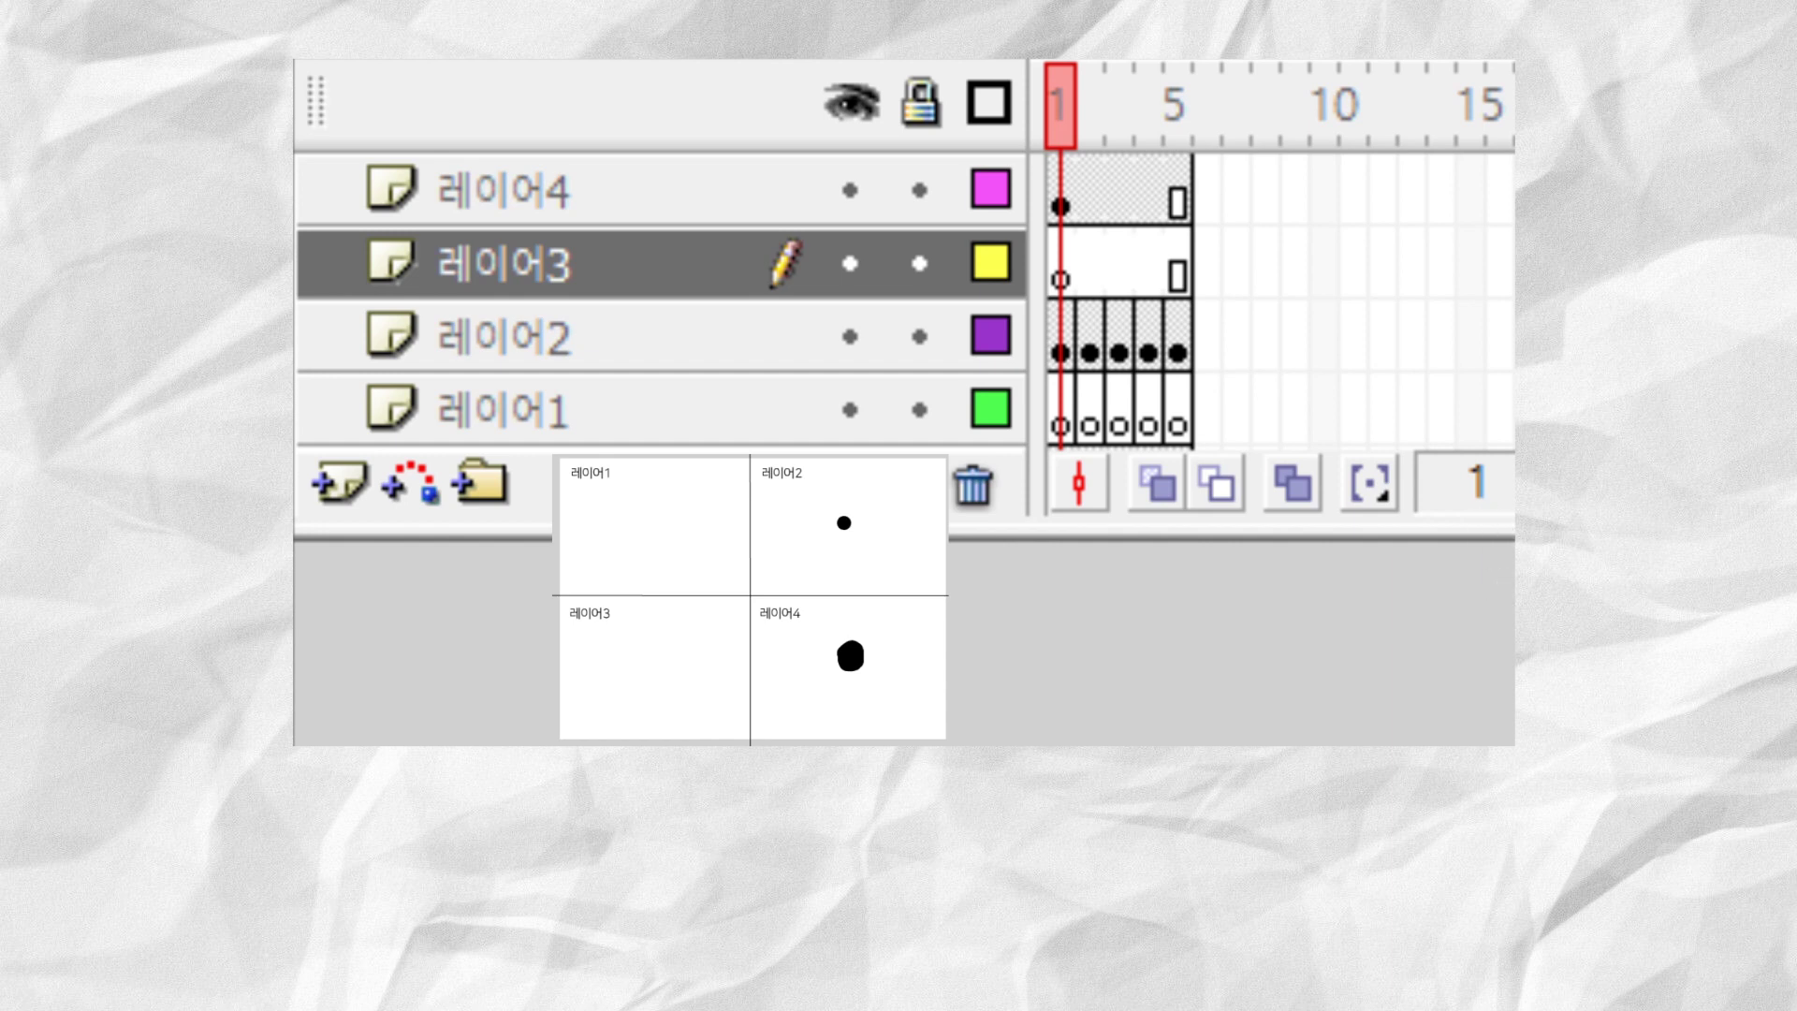
Delete the large black dot from the merged frame span of 레이어4 and check the layer's first three frames.
click(1085, 211)
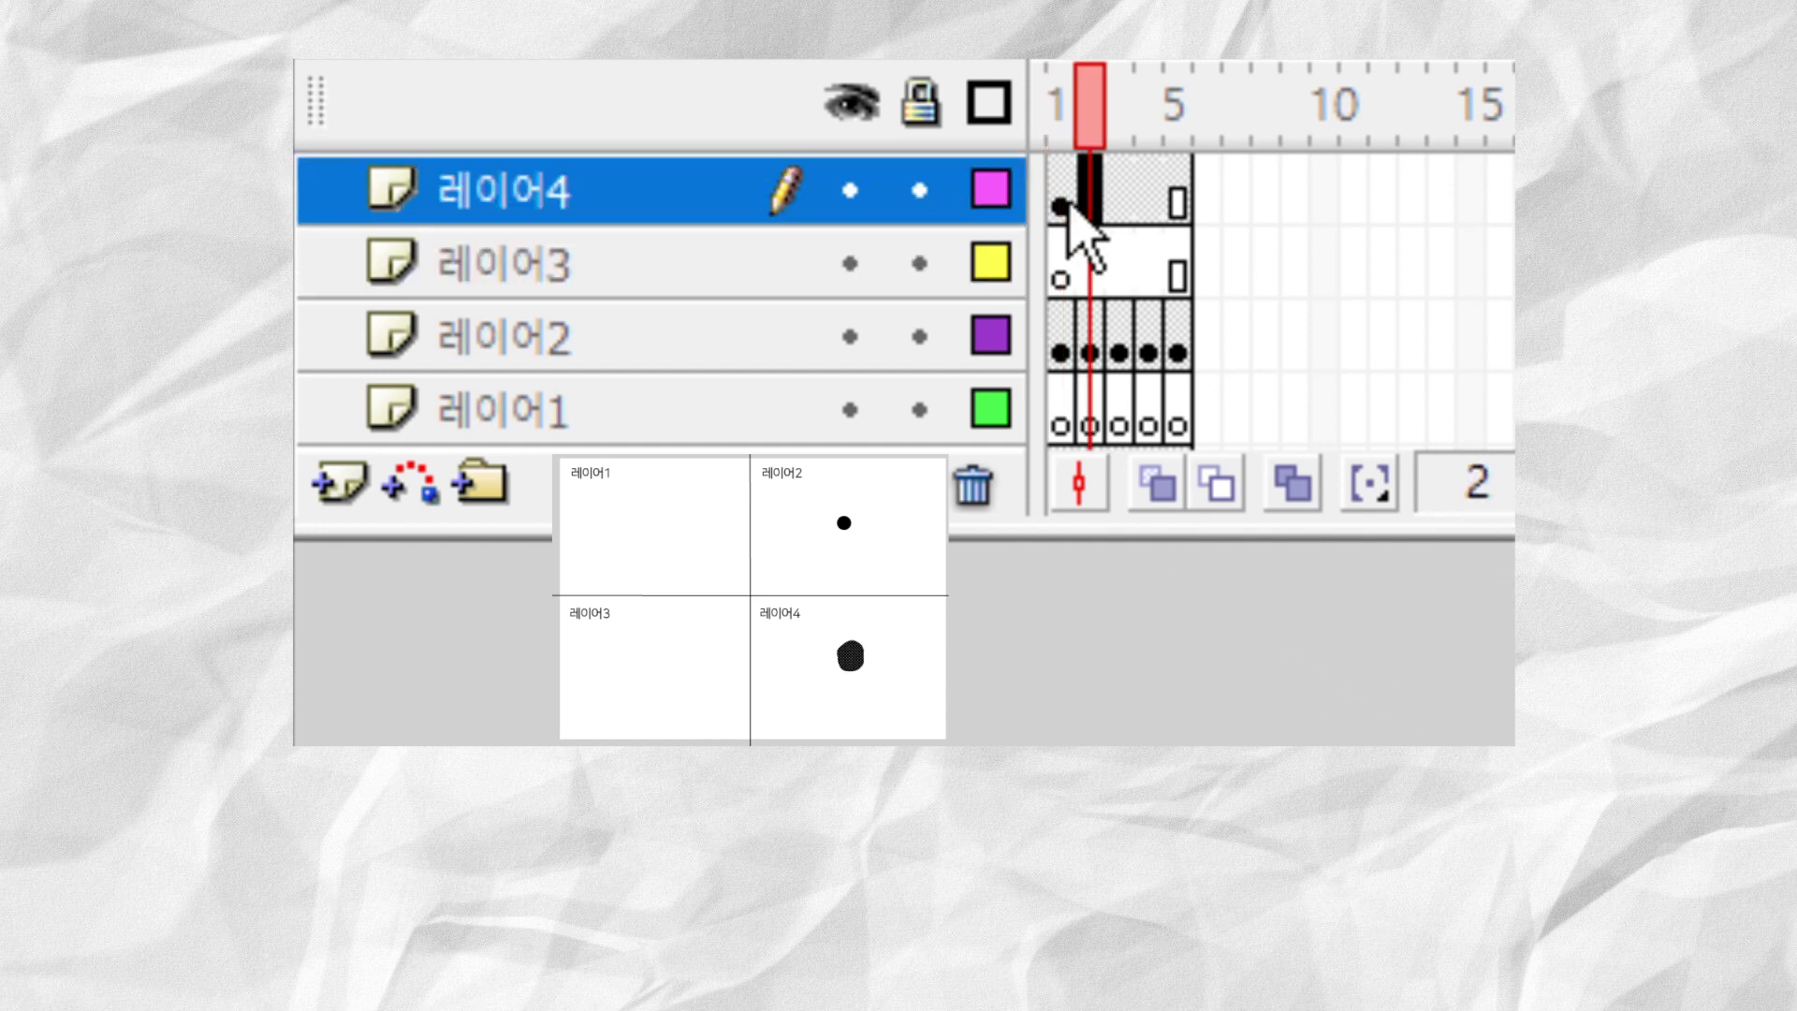
click(1170, 194)
key(Return)
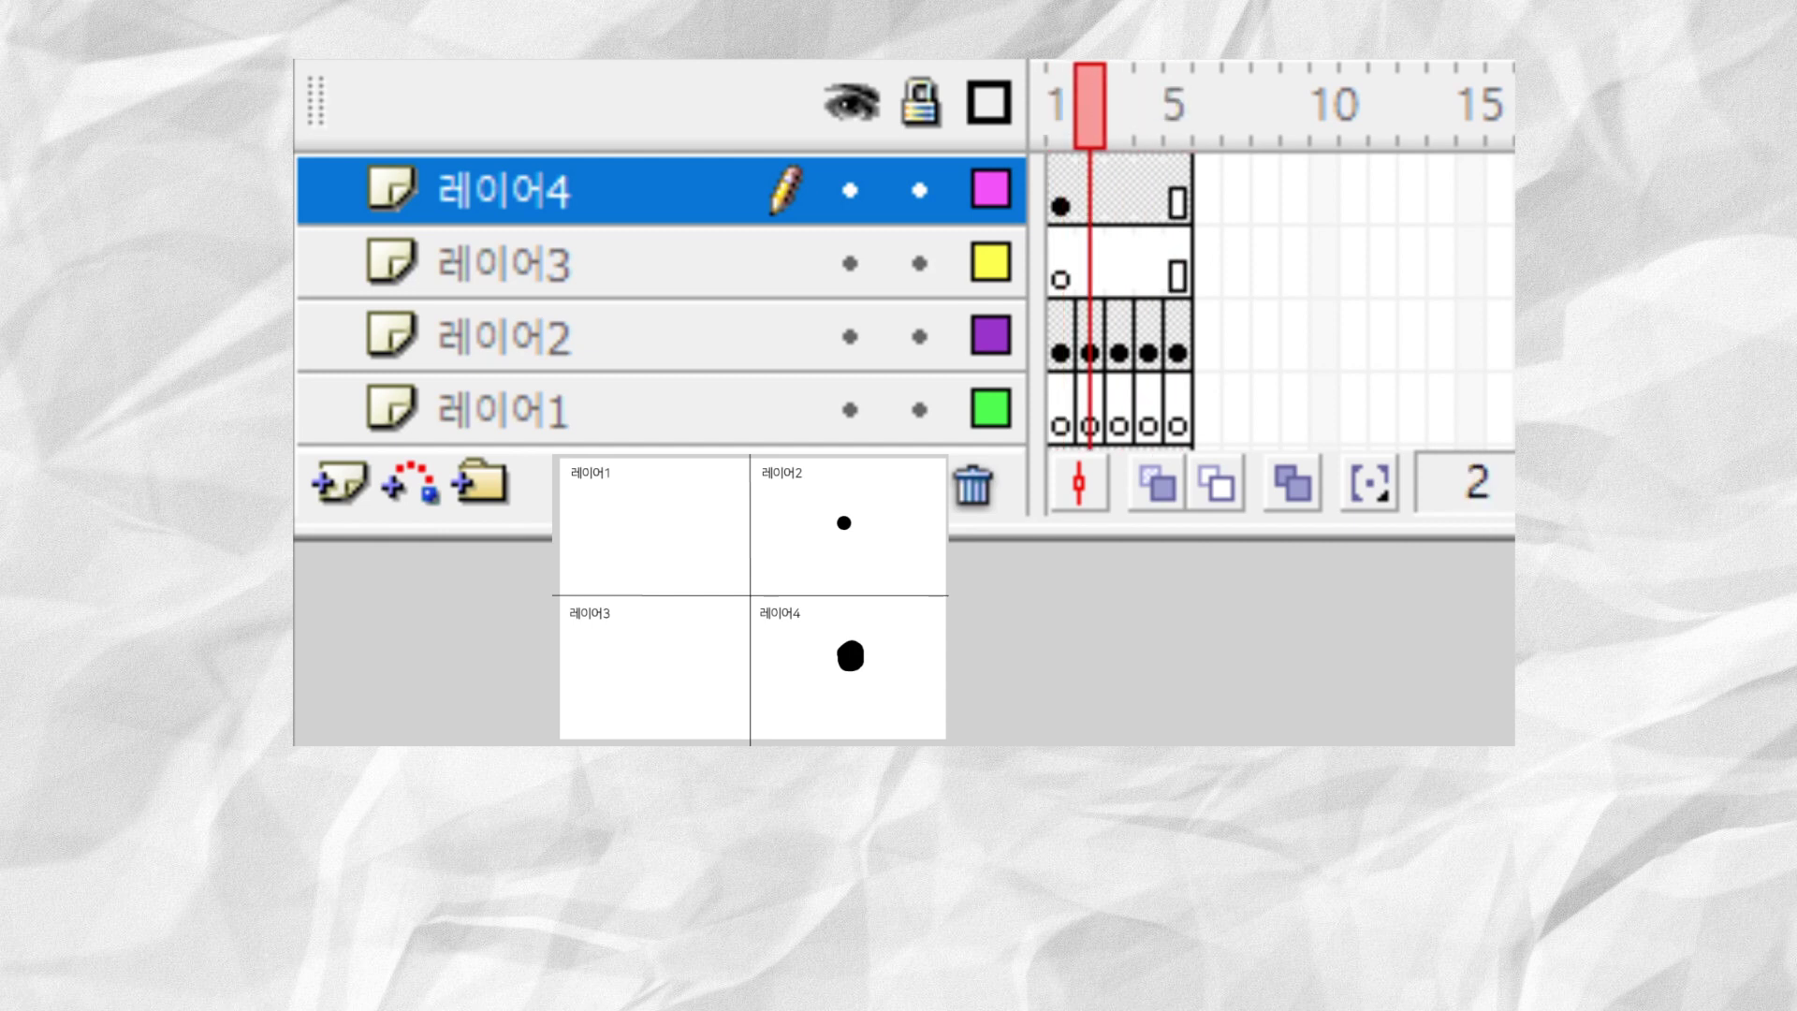
click(1176, 196)
drag(915, 621, 821, 692)
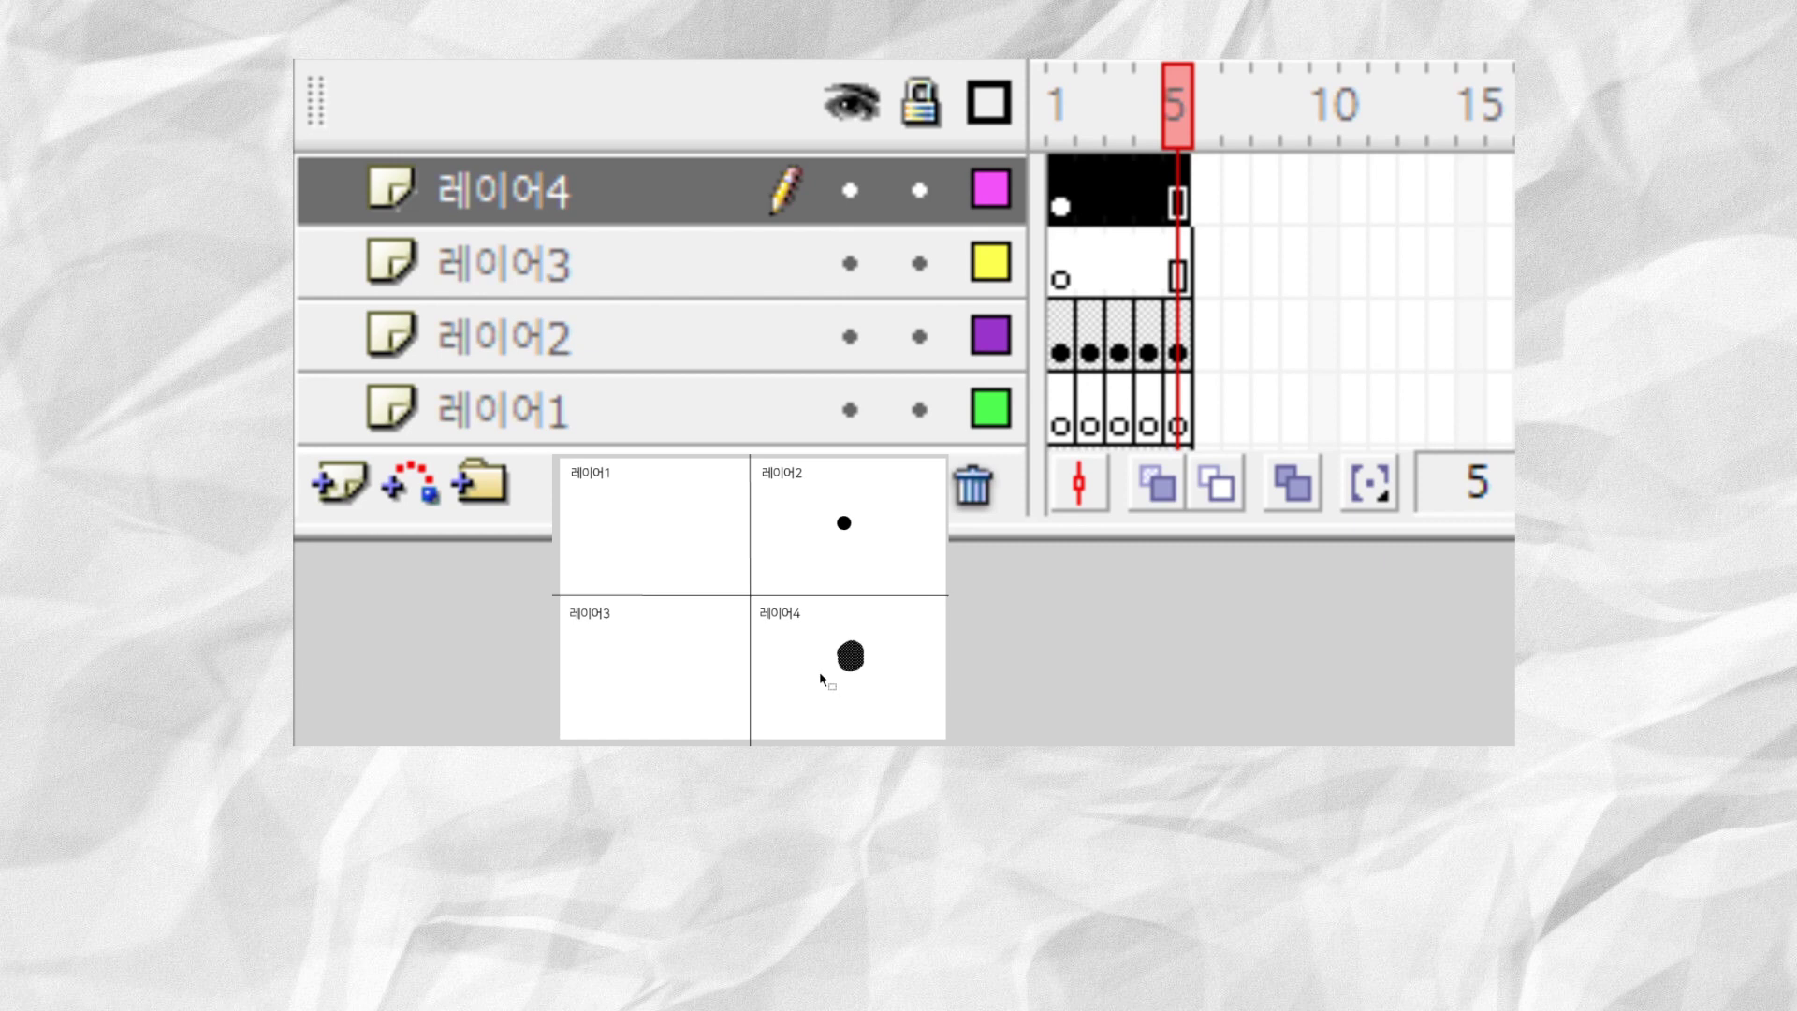
key(Delete)
click(1062, 197)
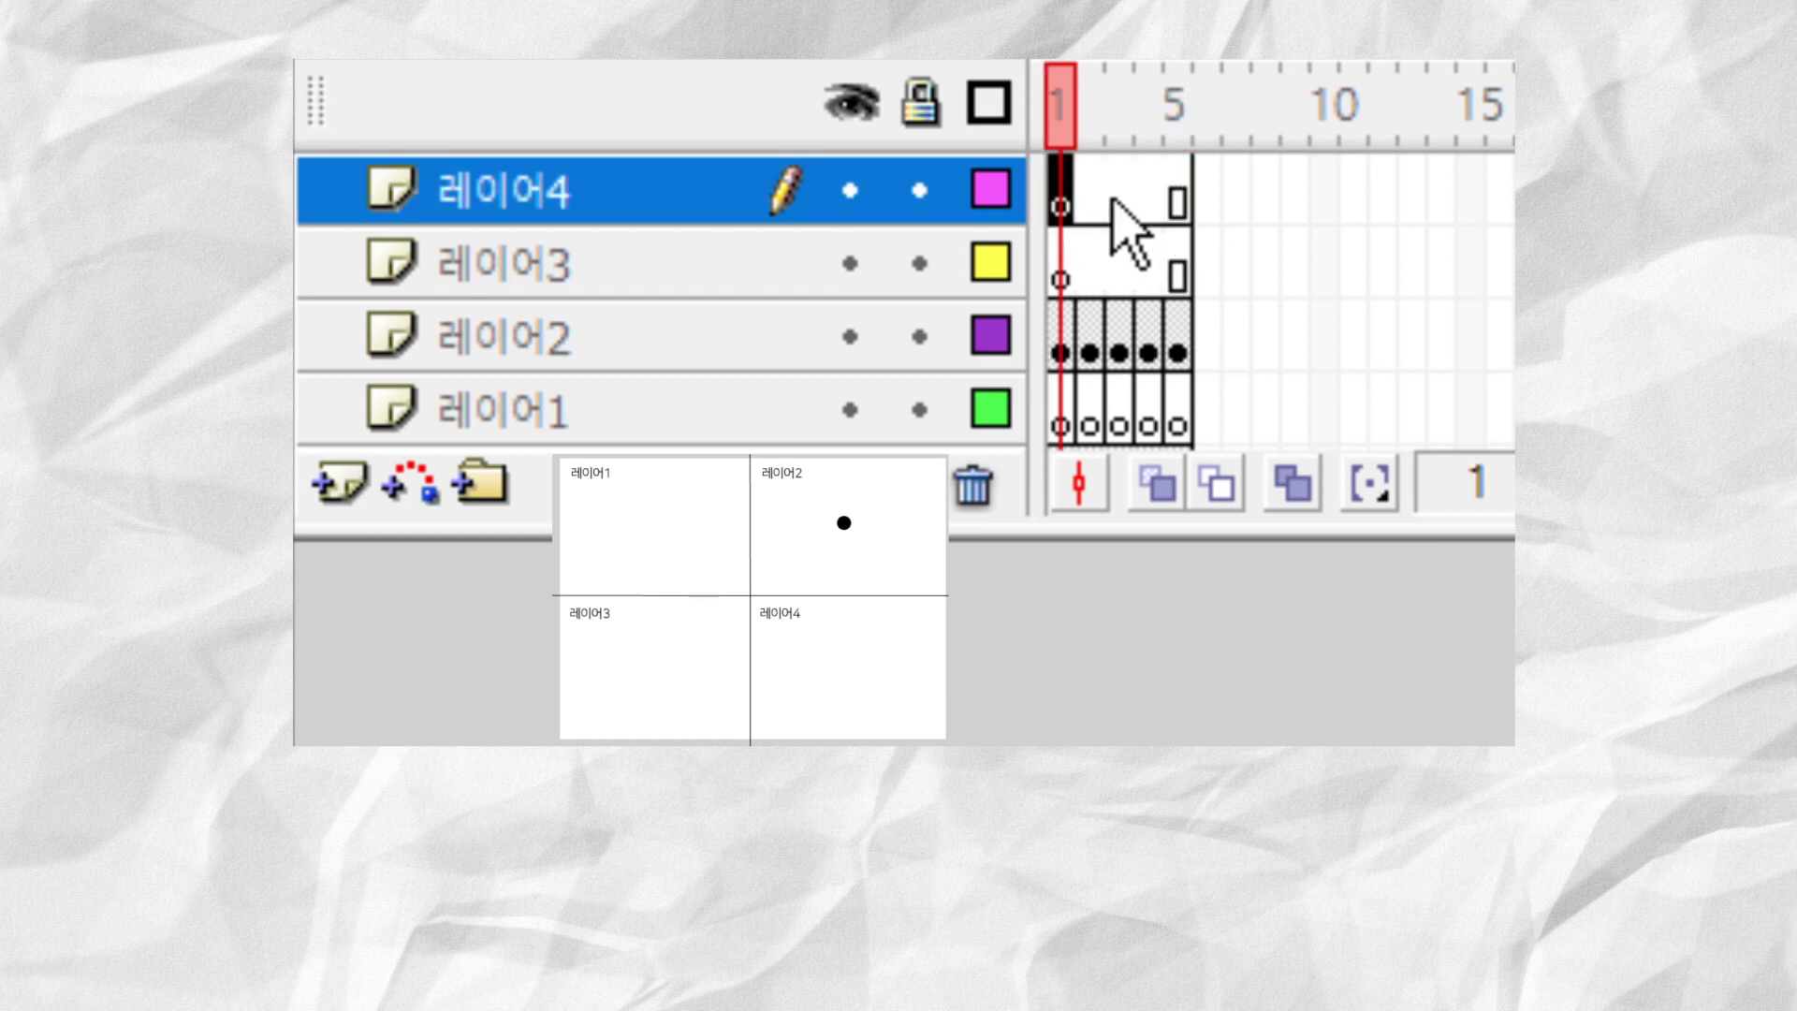
click(1090, 207)
key(Return)
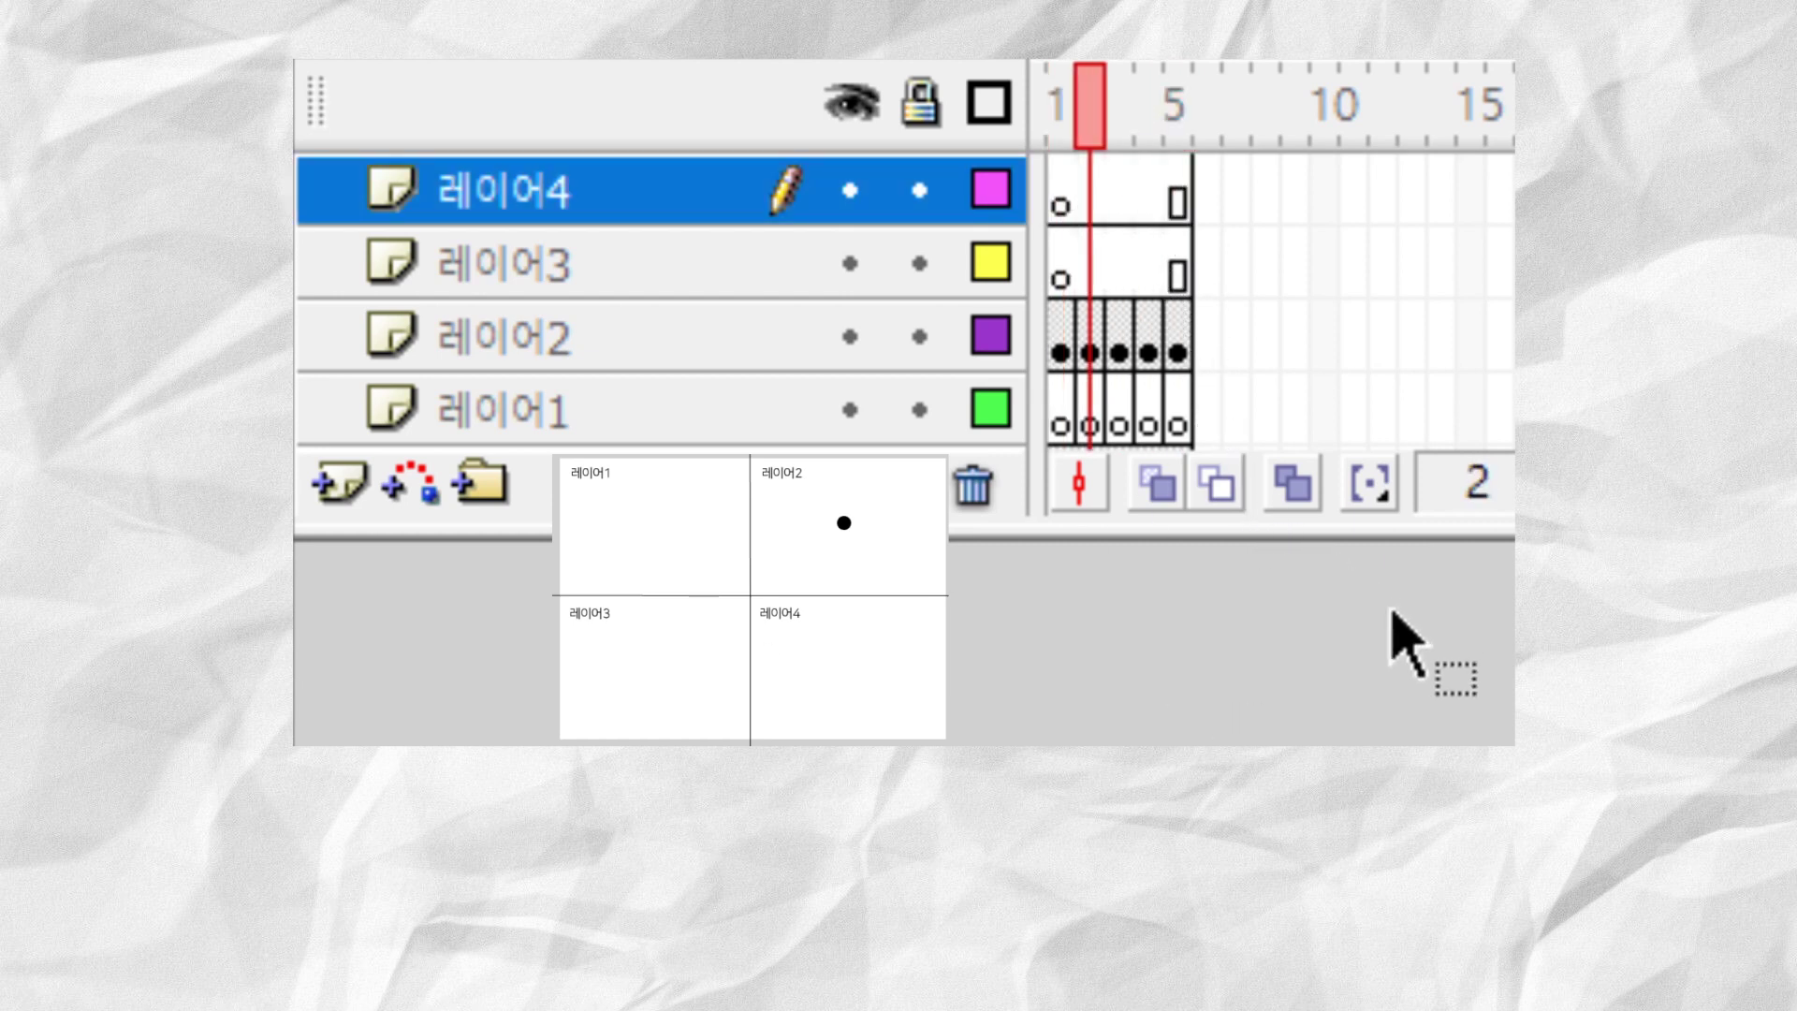
key(Return)
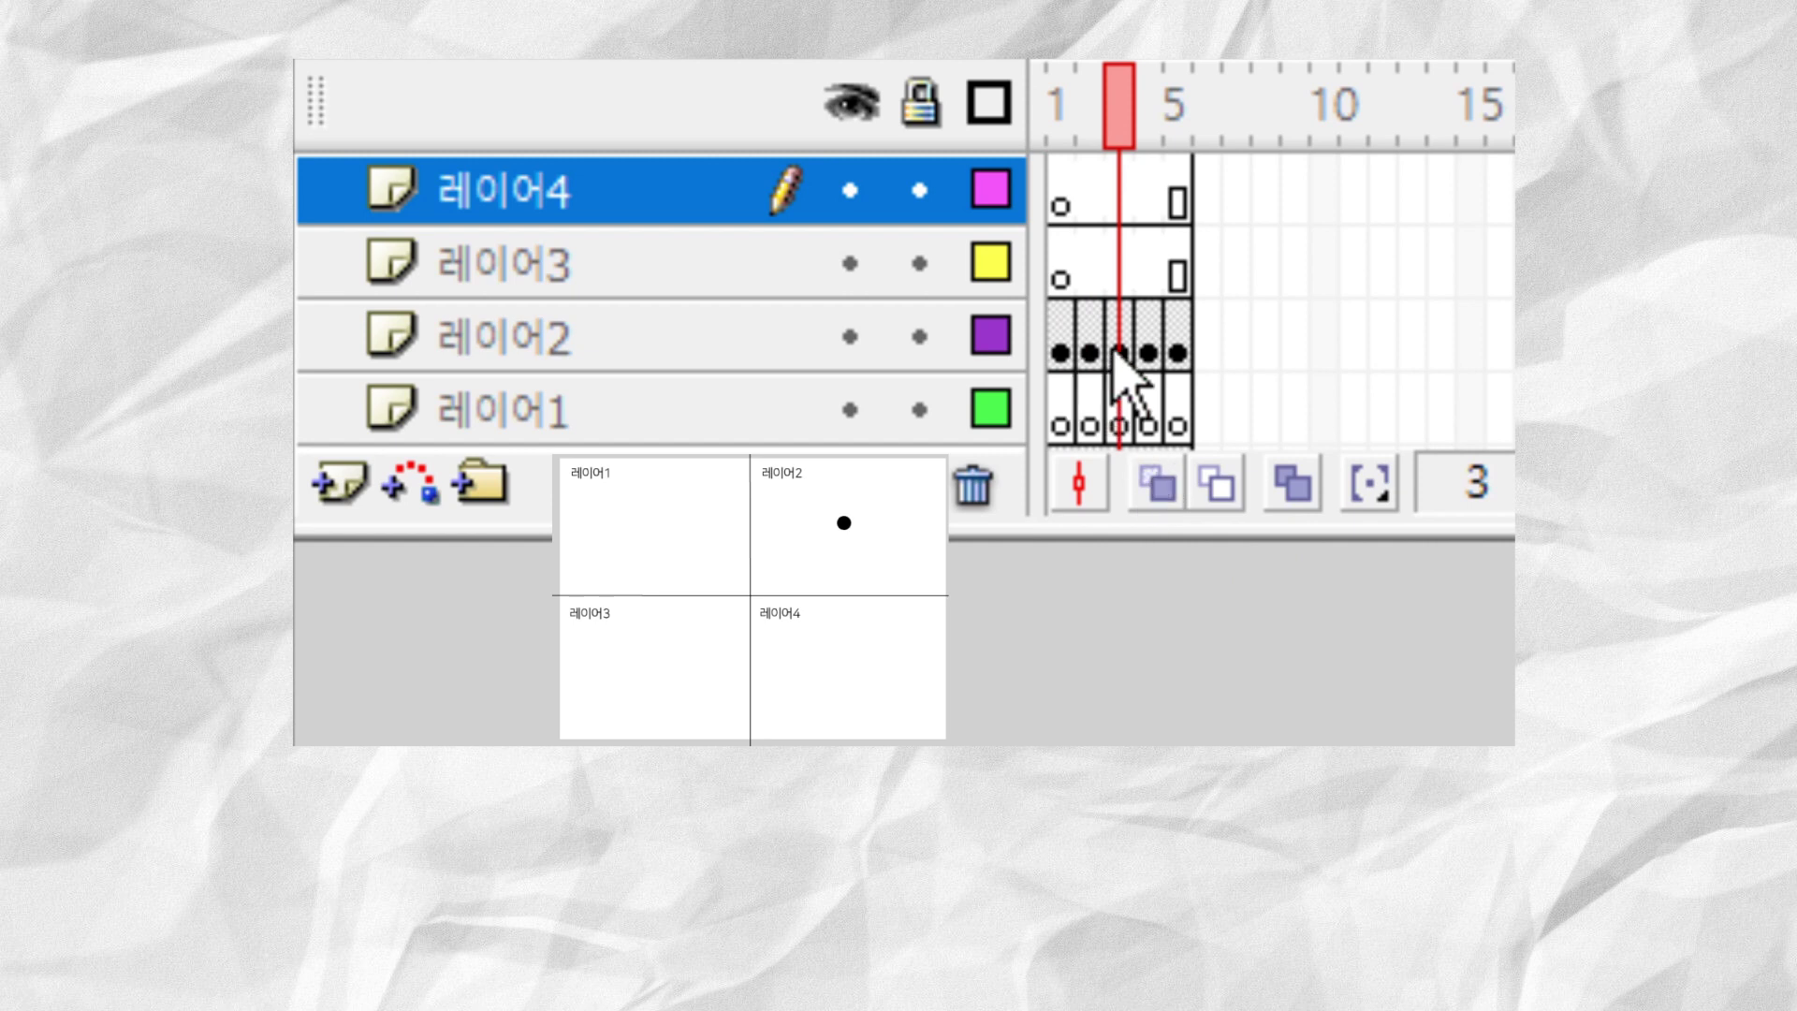
Delete the black dot from frame 3 of 레이어2 only.
click(1118, 354)
drag(912, 492, 818, 563)
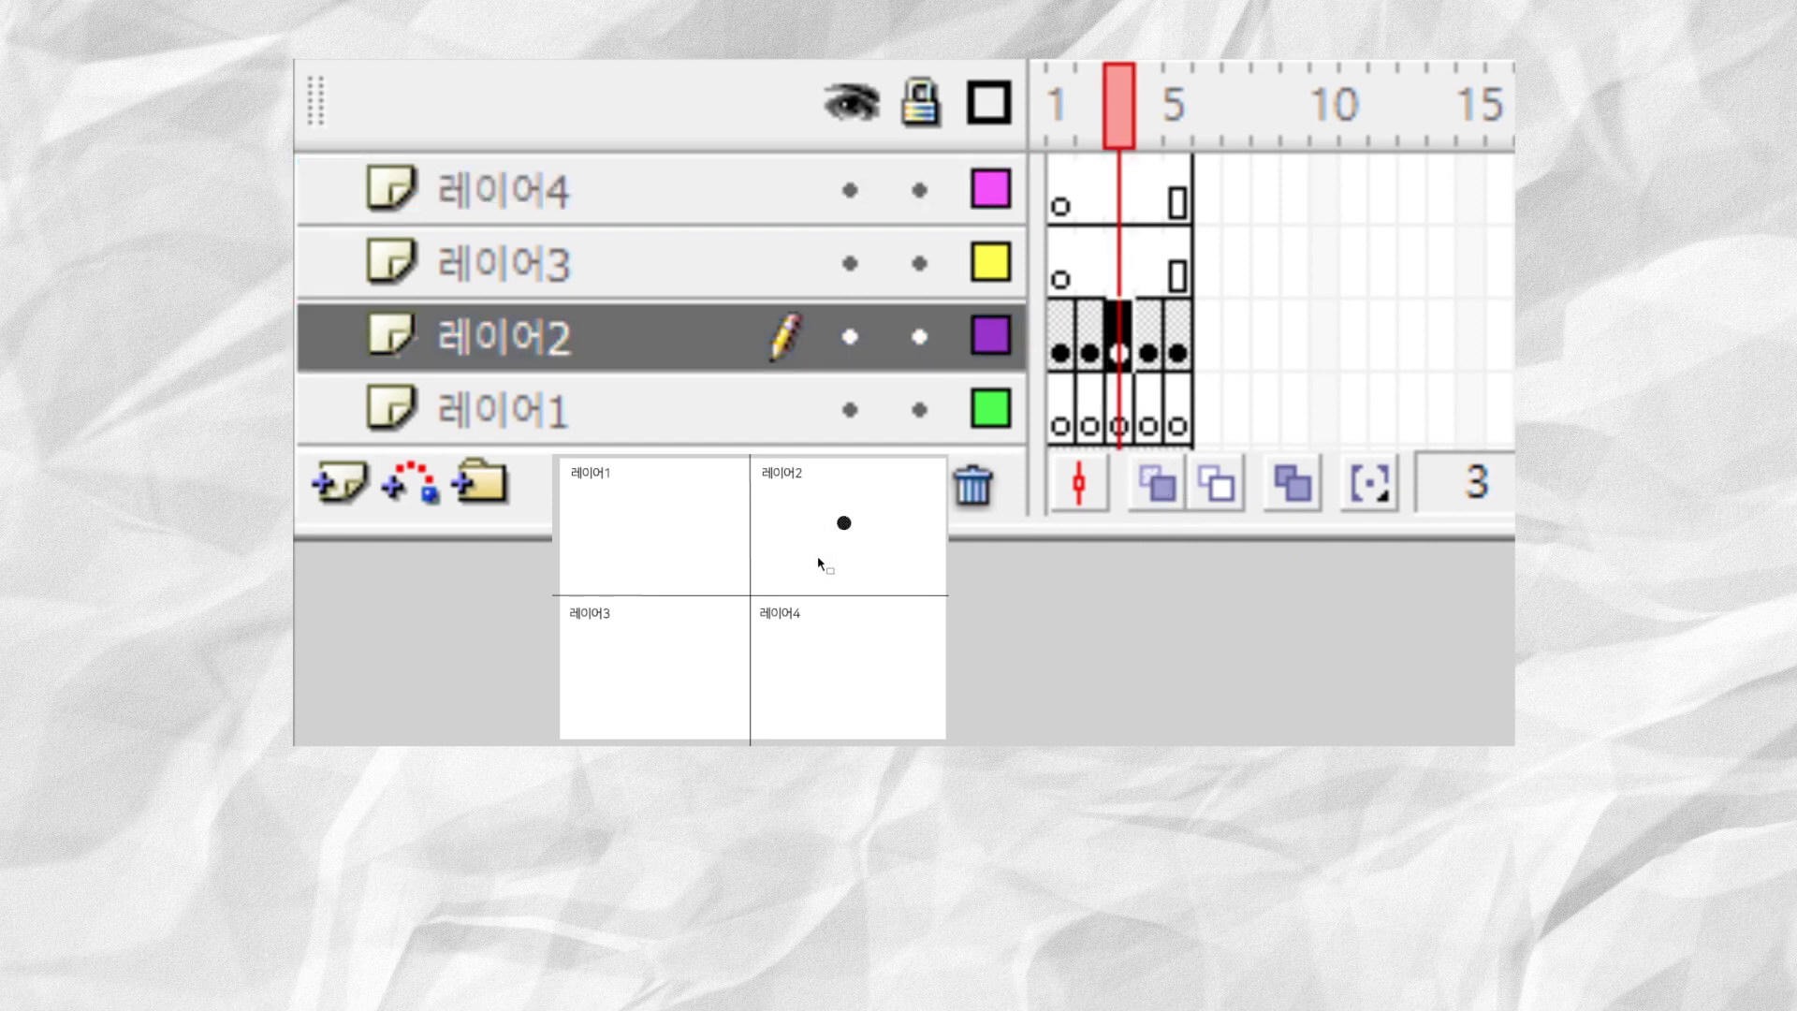
key(Delete)
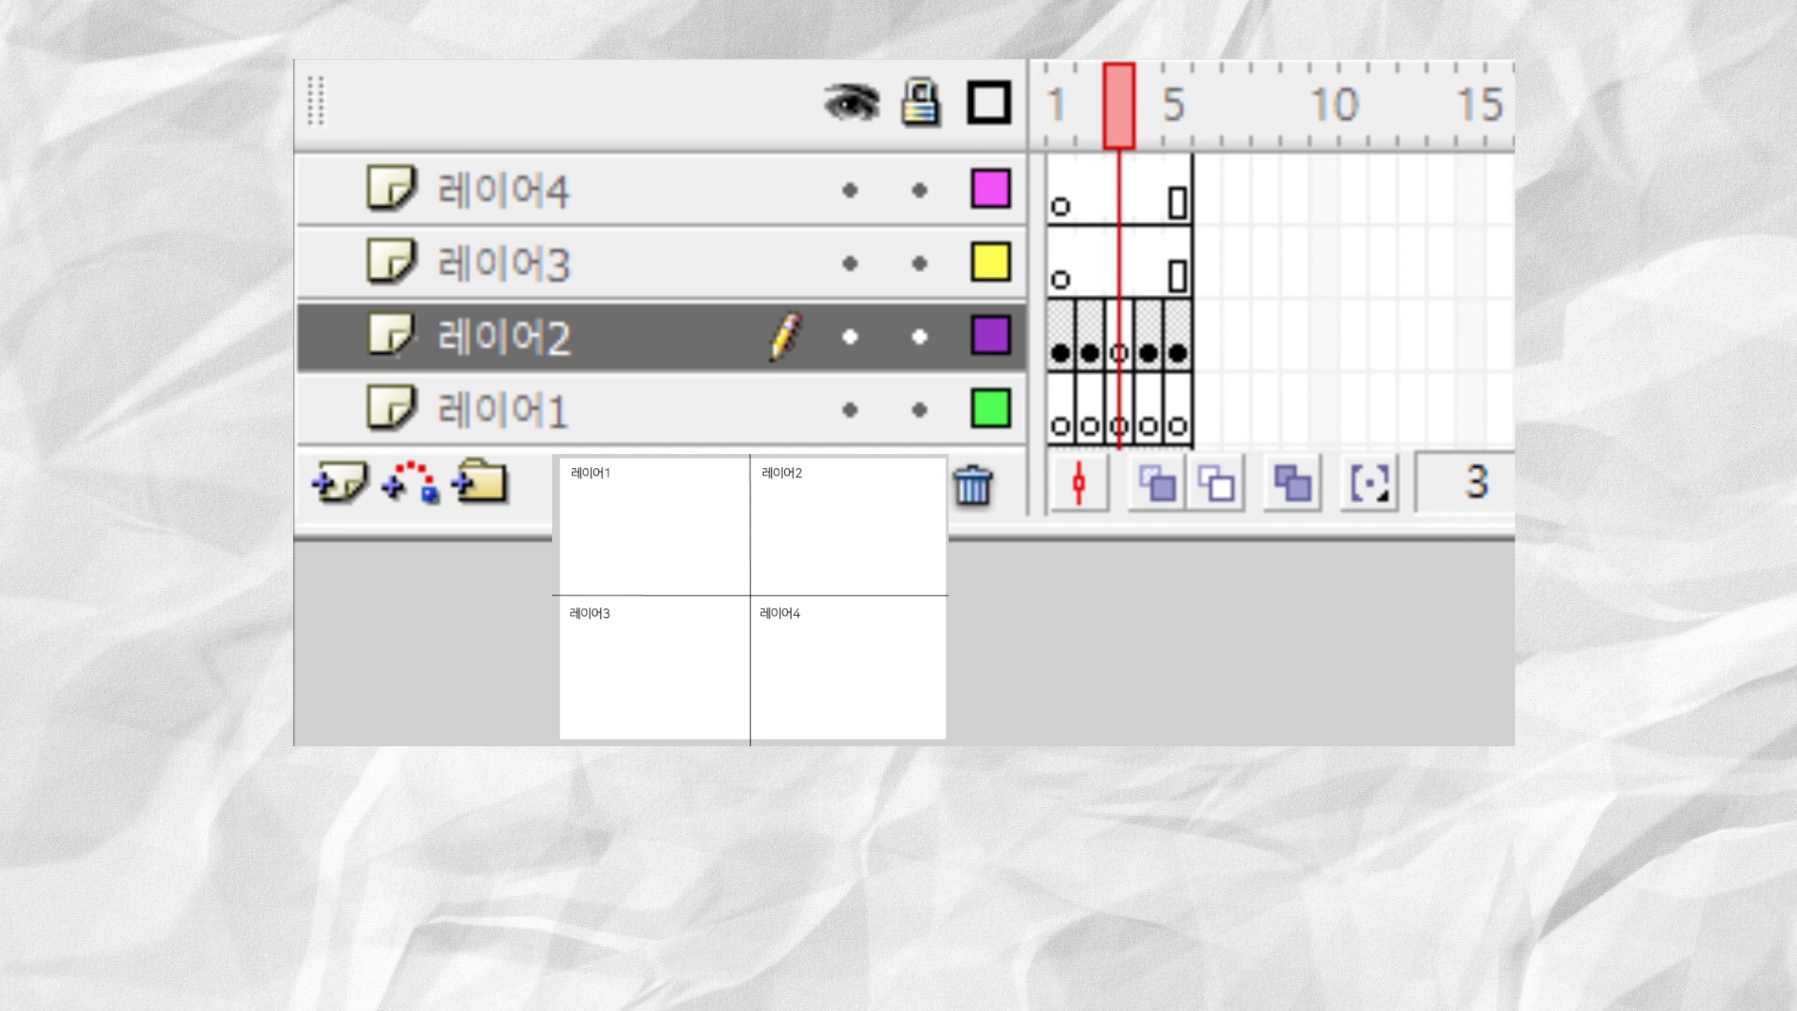
Play the animation and step backward and forward through frames 1 to 5 to examine the dot on 레이어2.
key(comma)
key(comma)
key(Return)
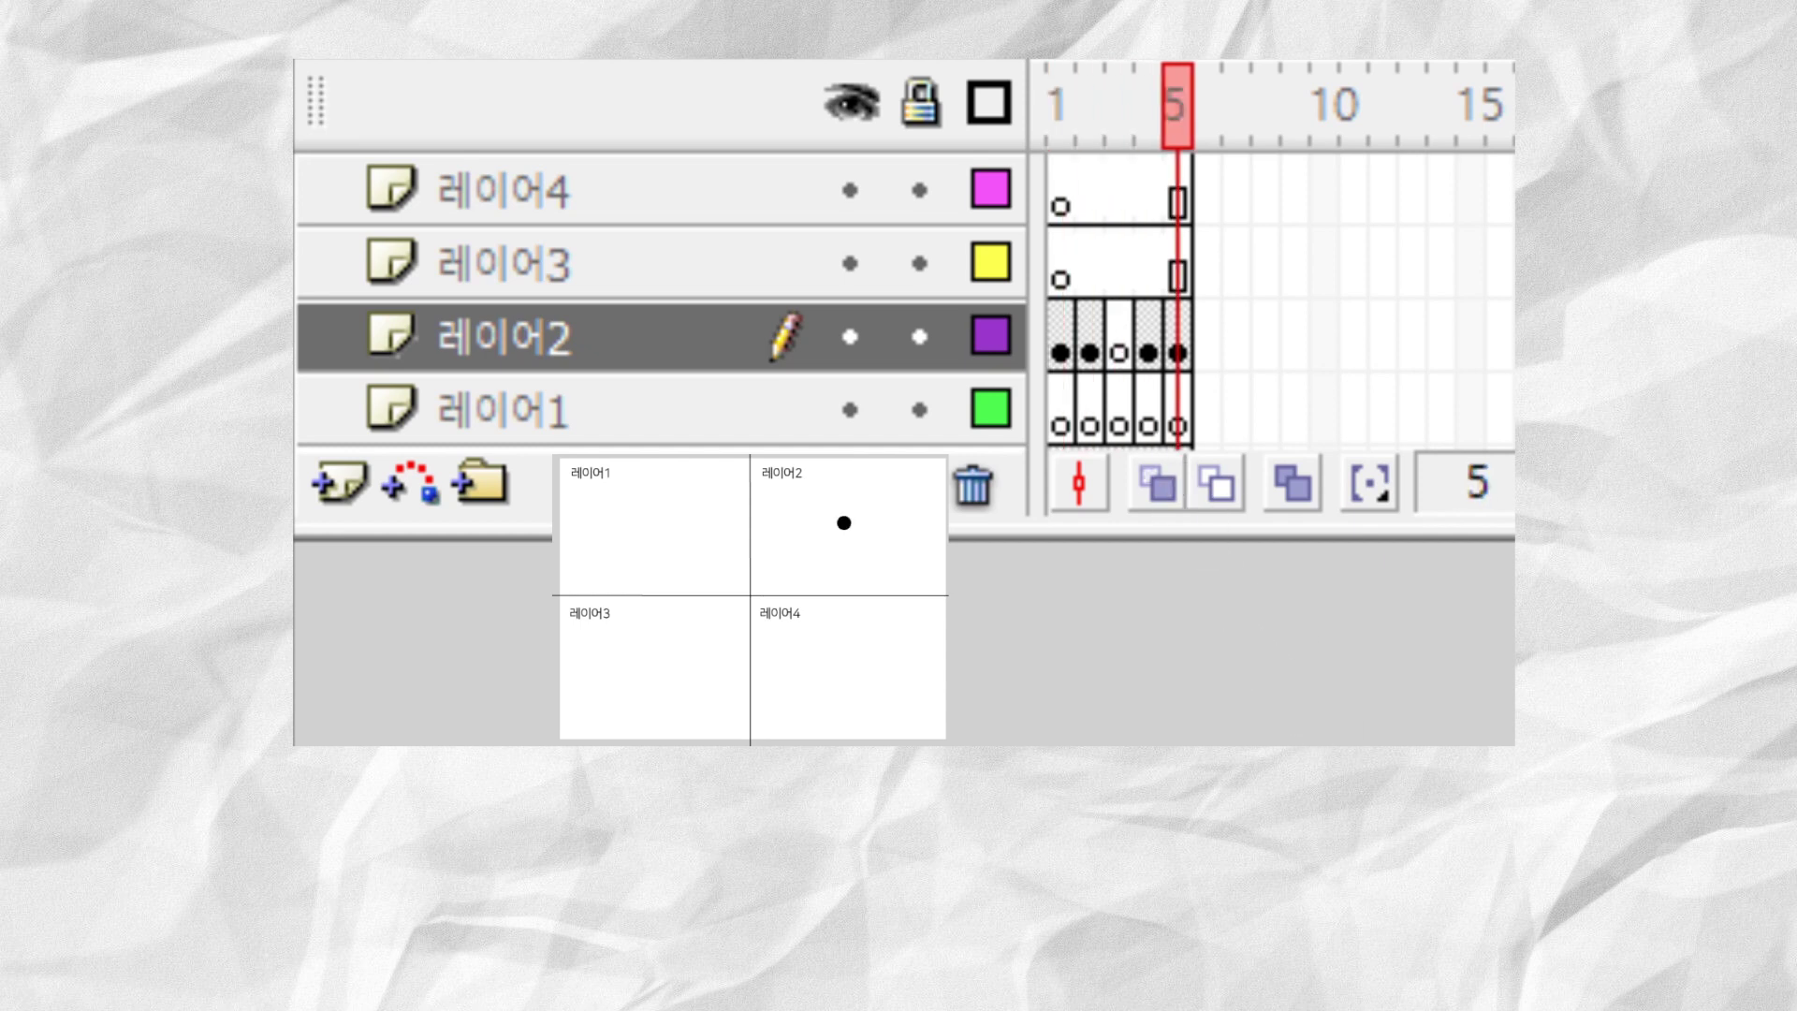
key(comma)
key(comma)
key(comma)
key(comma)
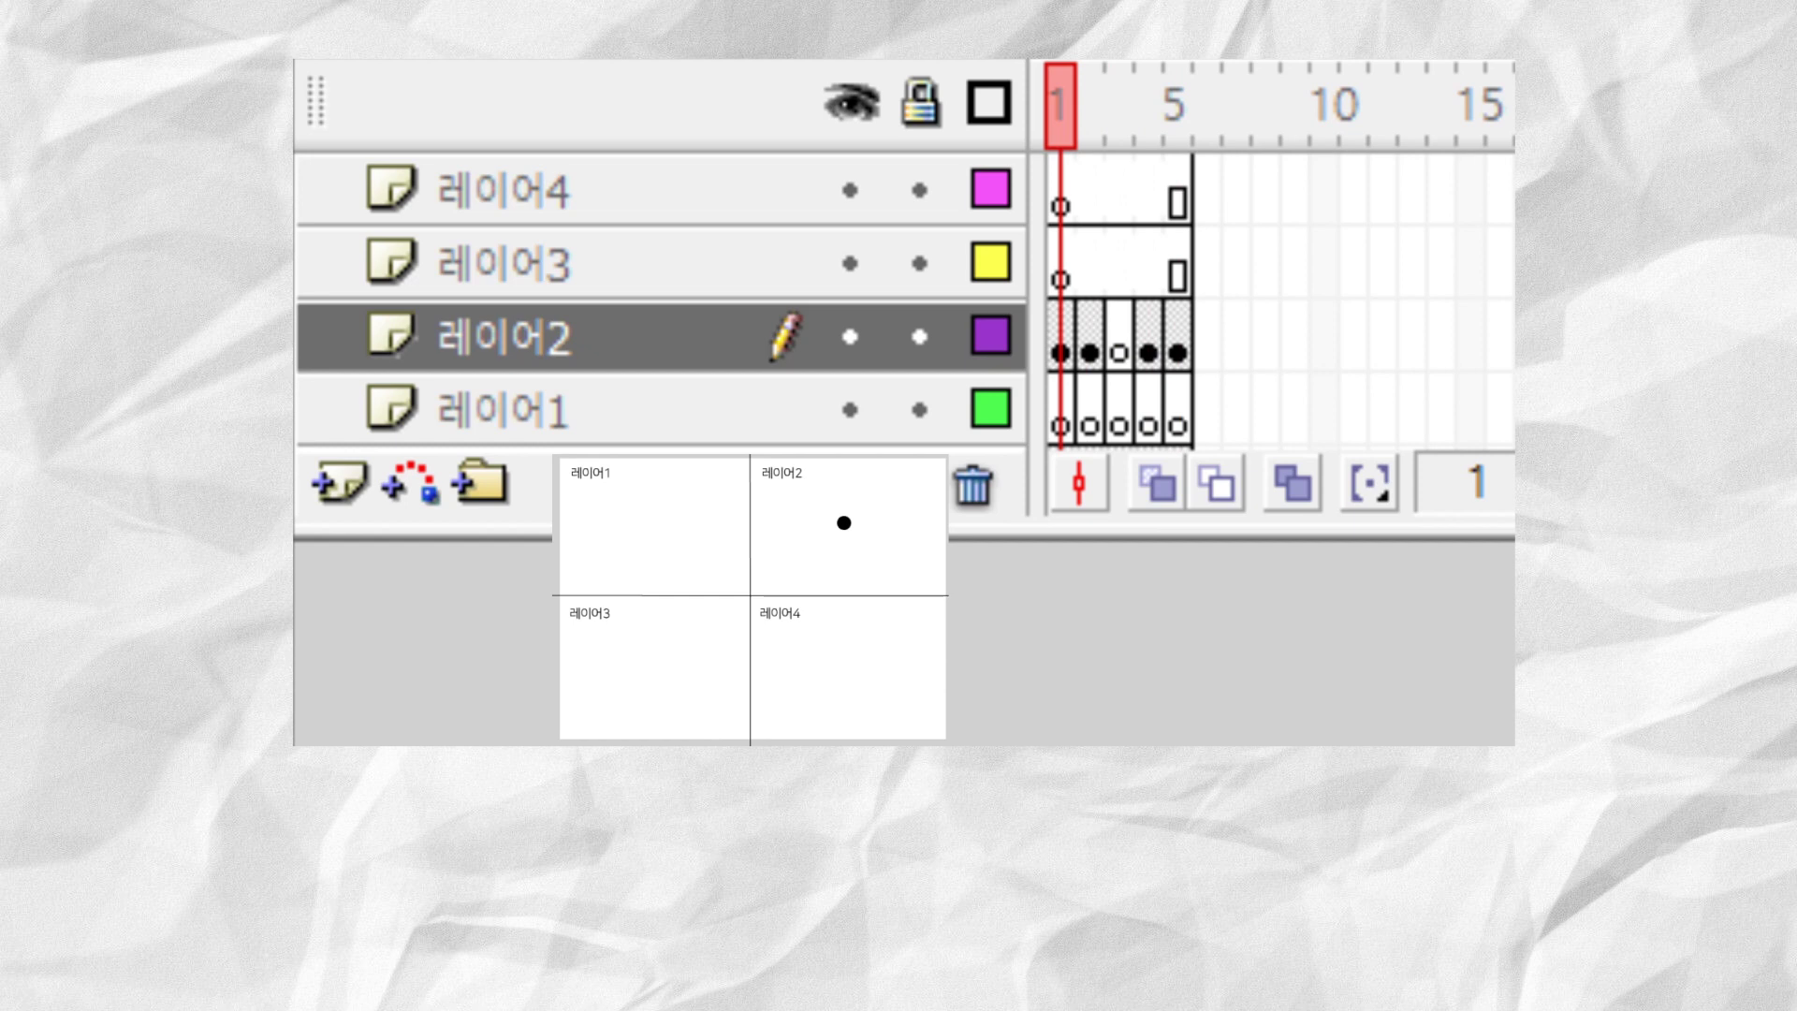
key(period)
key(period)
key(period)
key(period)
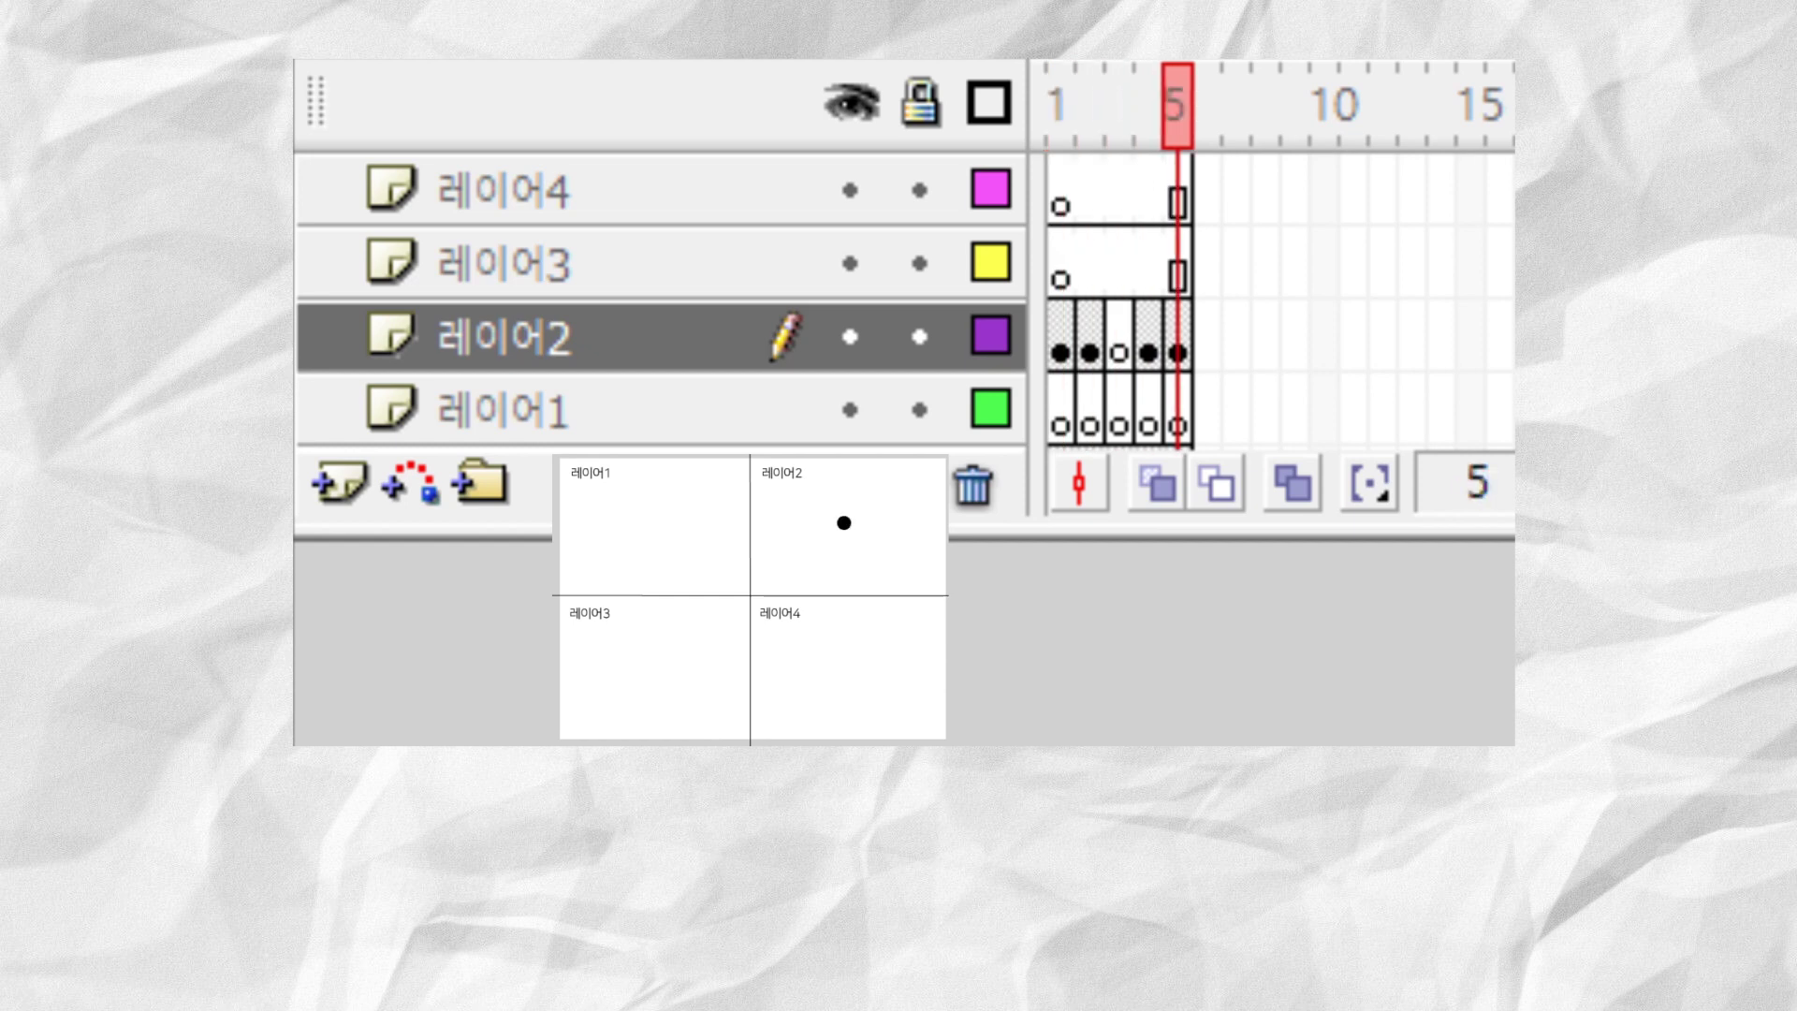
Insert three regular frames after frame 5, extending all four layers to frame 8.
key(F5)
key(F5)
key(F5)
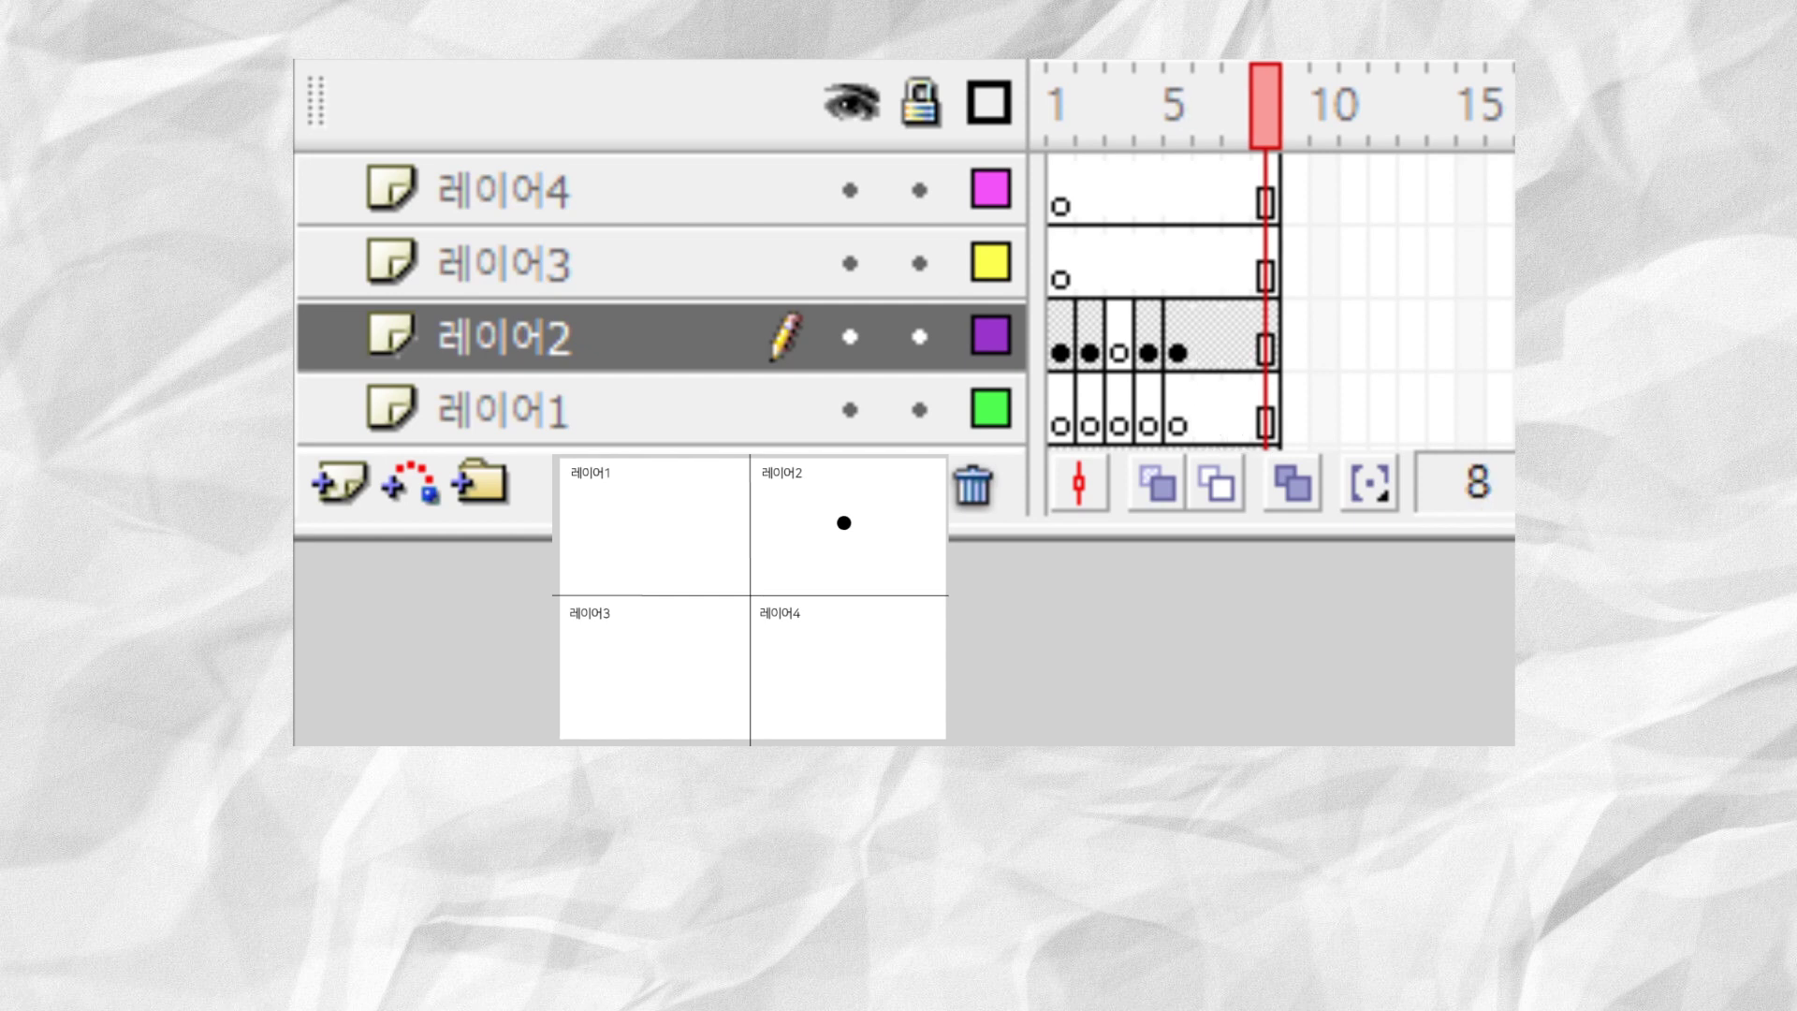
Insert keyframes that copy the dot at frames 8, 9 and 10 of 레이어2.
key(F6)
key(F6)
key(F6)
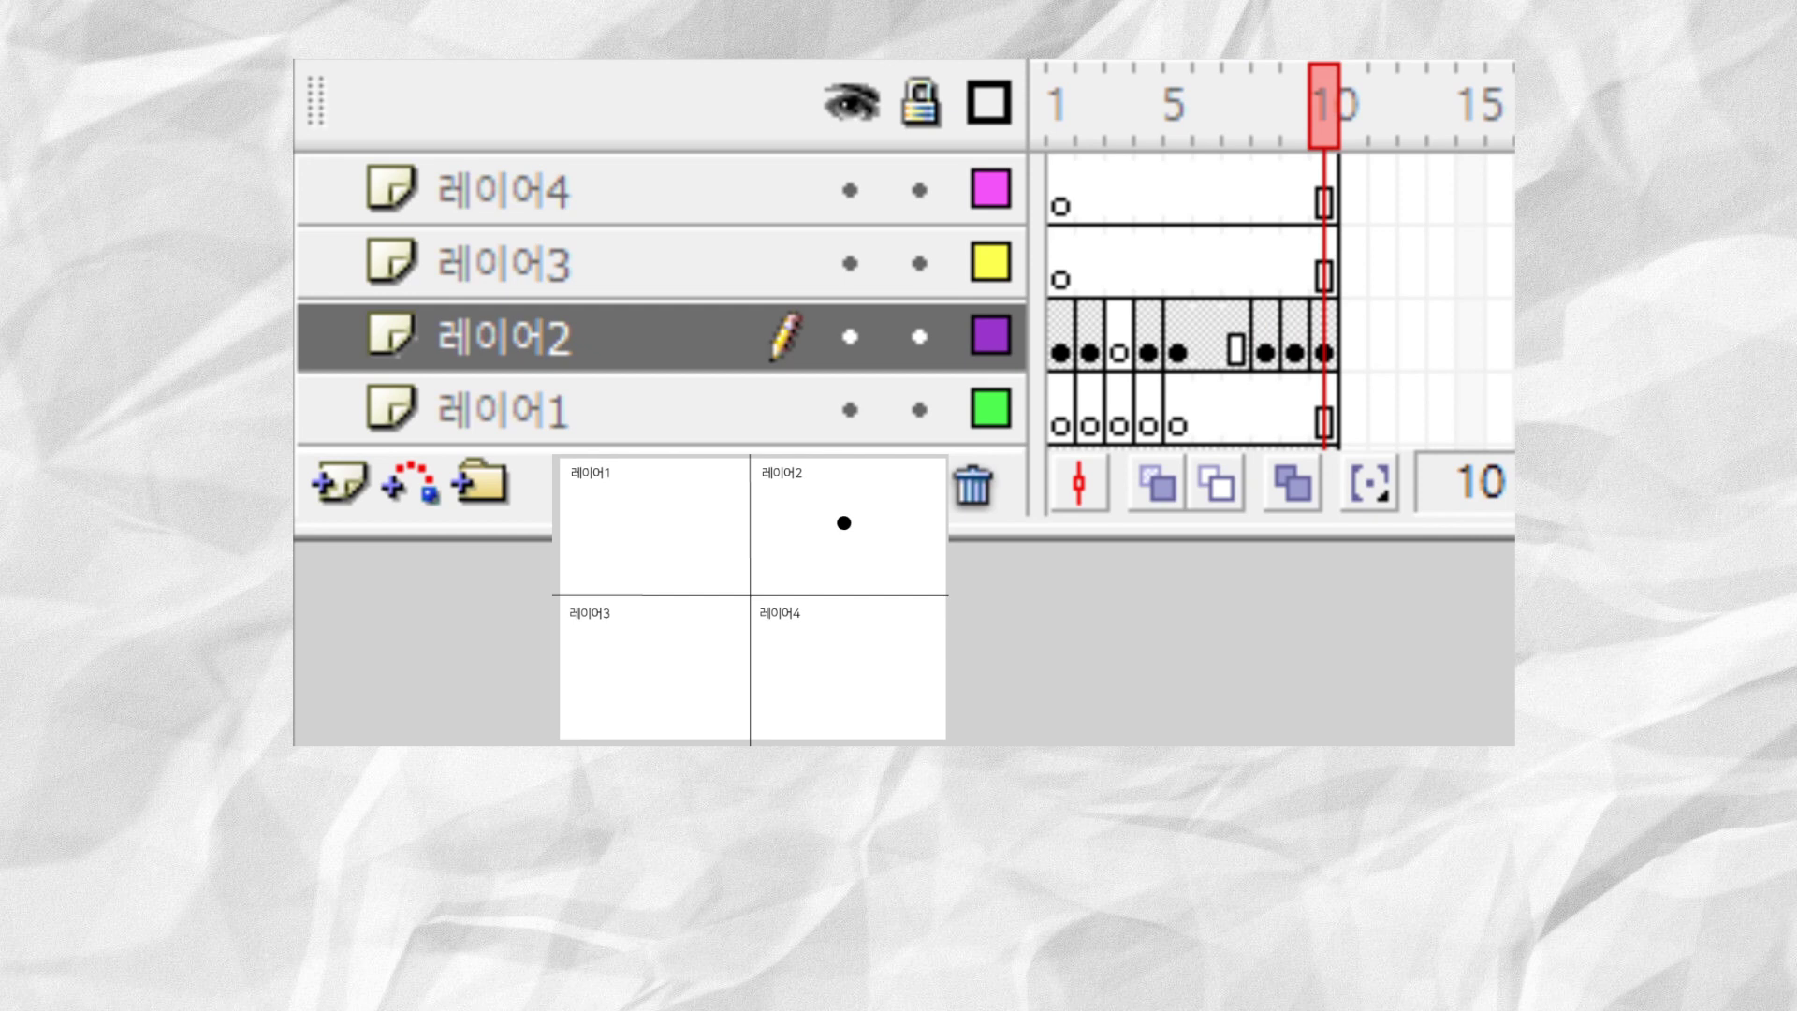
Insert blank keyframes at frames 11, 12 and 13 of 레이어2.
key(F7)
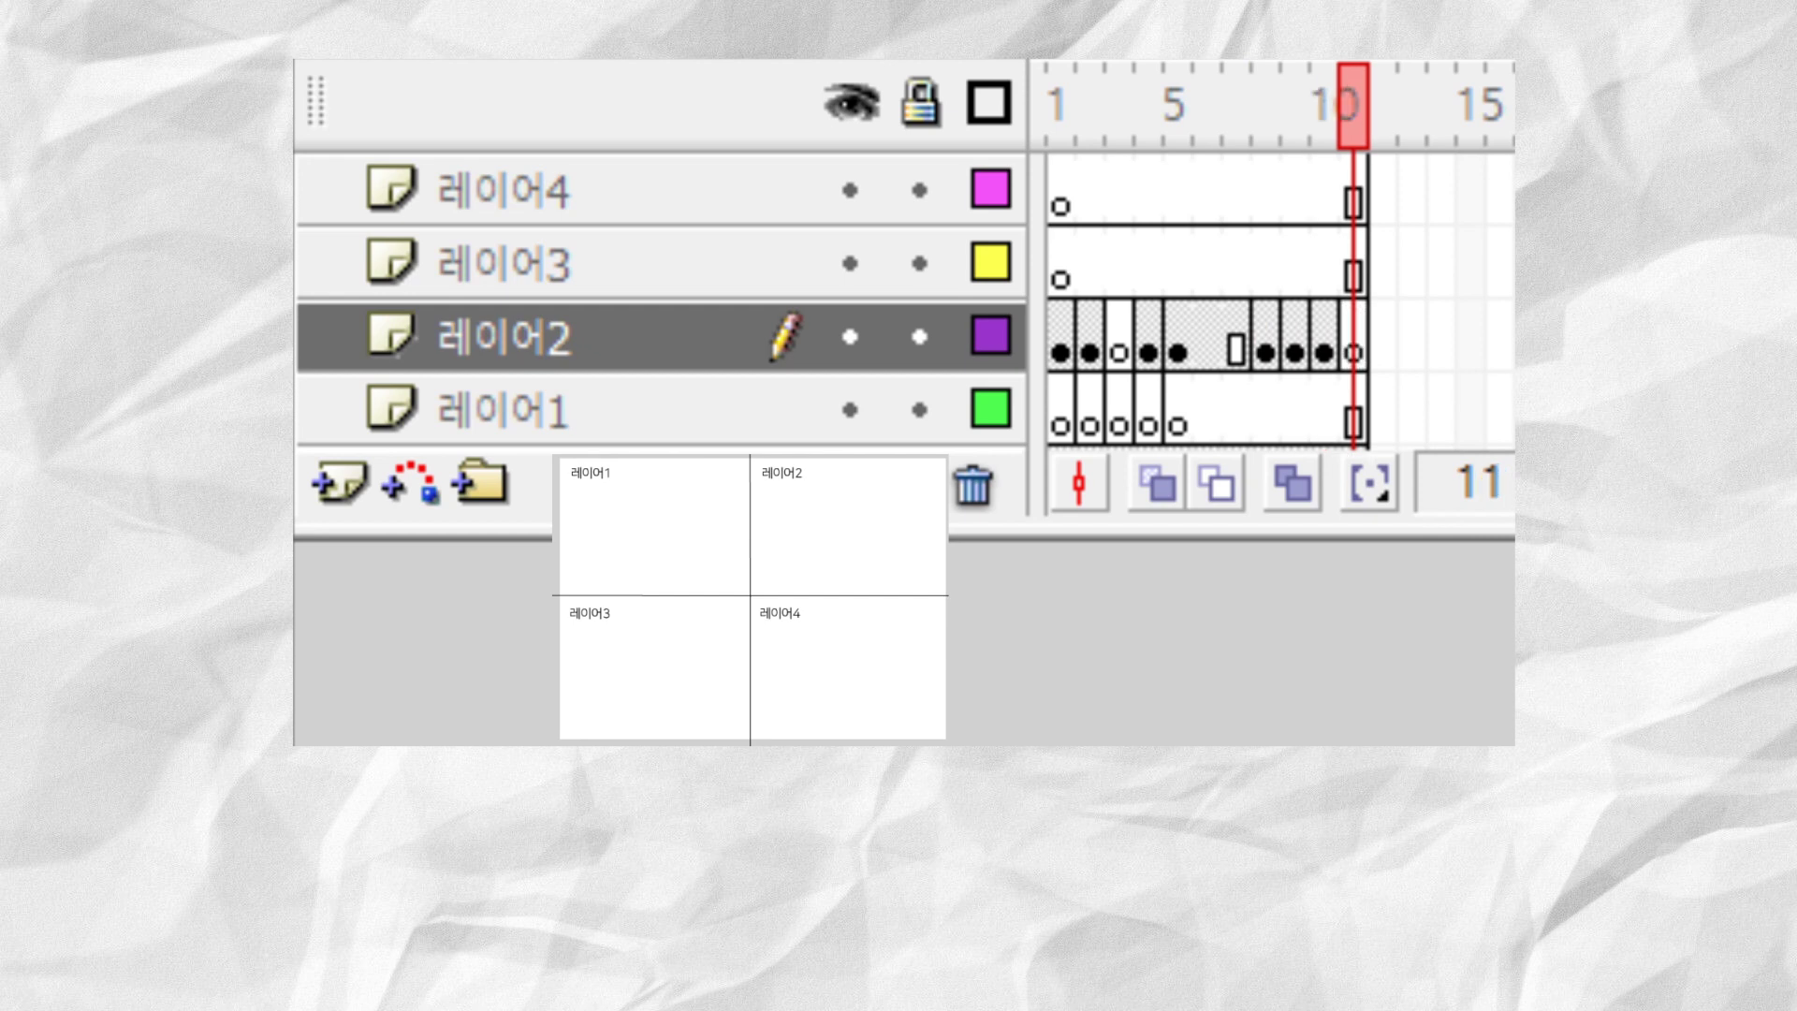
key(F7)
key(F7)
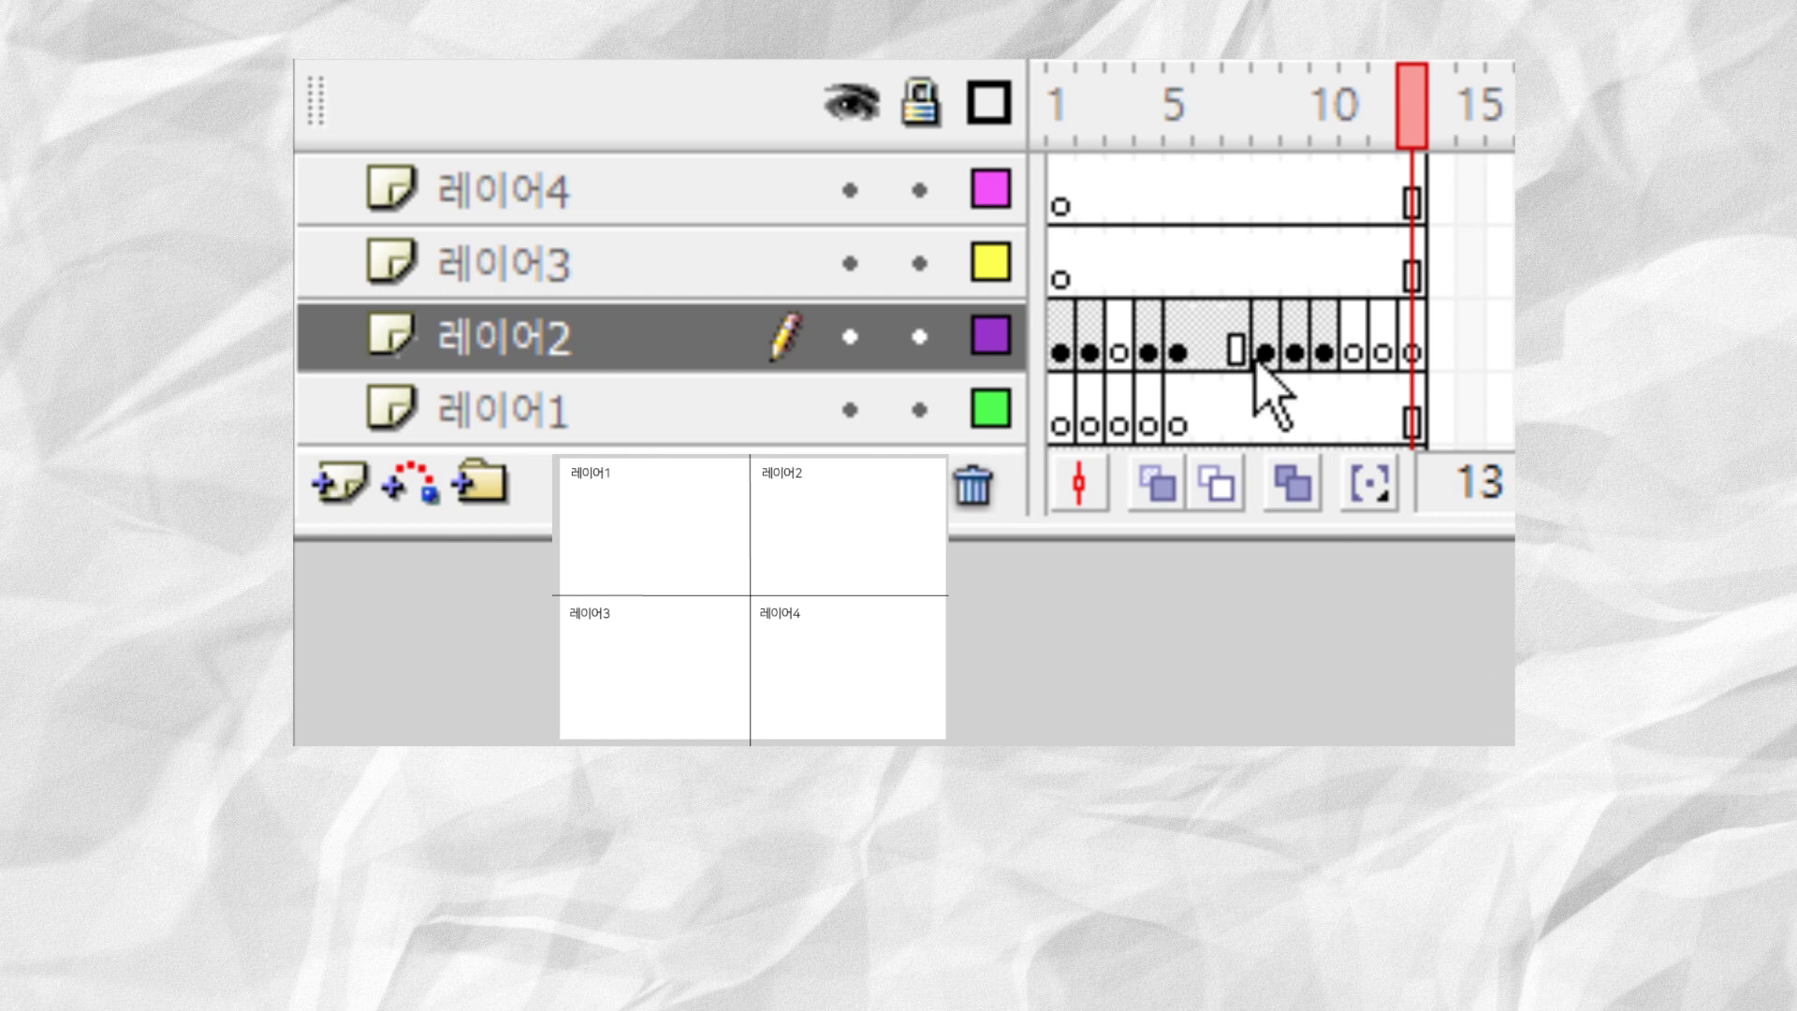
Paint a black dot on frame 1 of 레이어4 and split its merged frames with a blank keyframe at frame 6.
click(1067, 187)
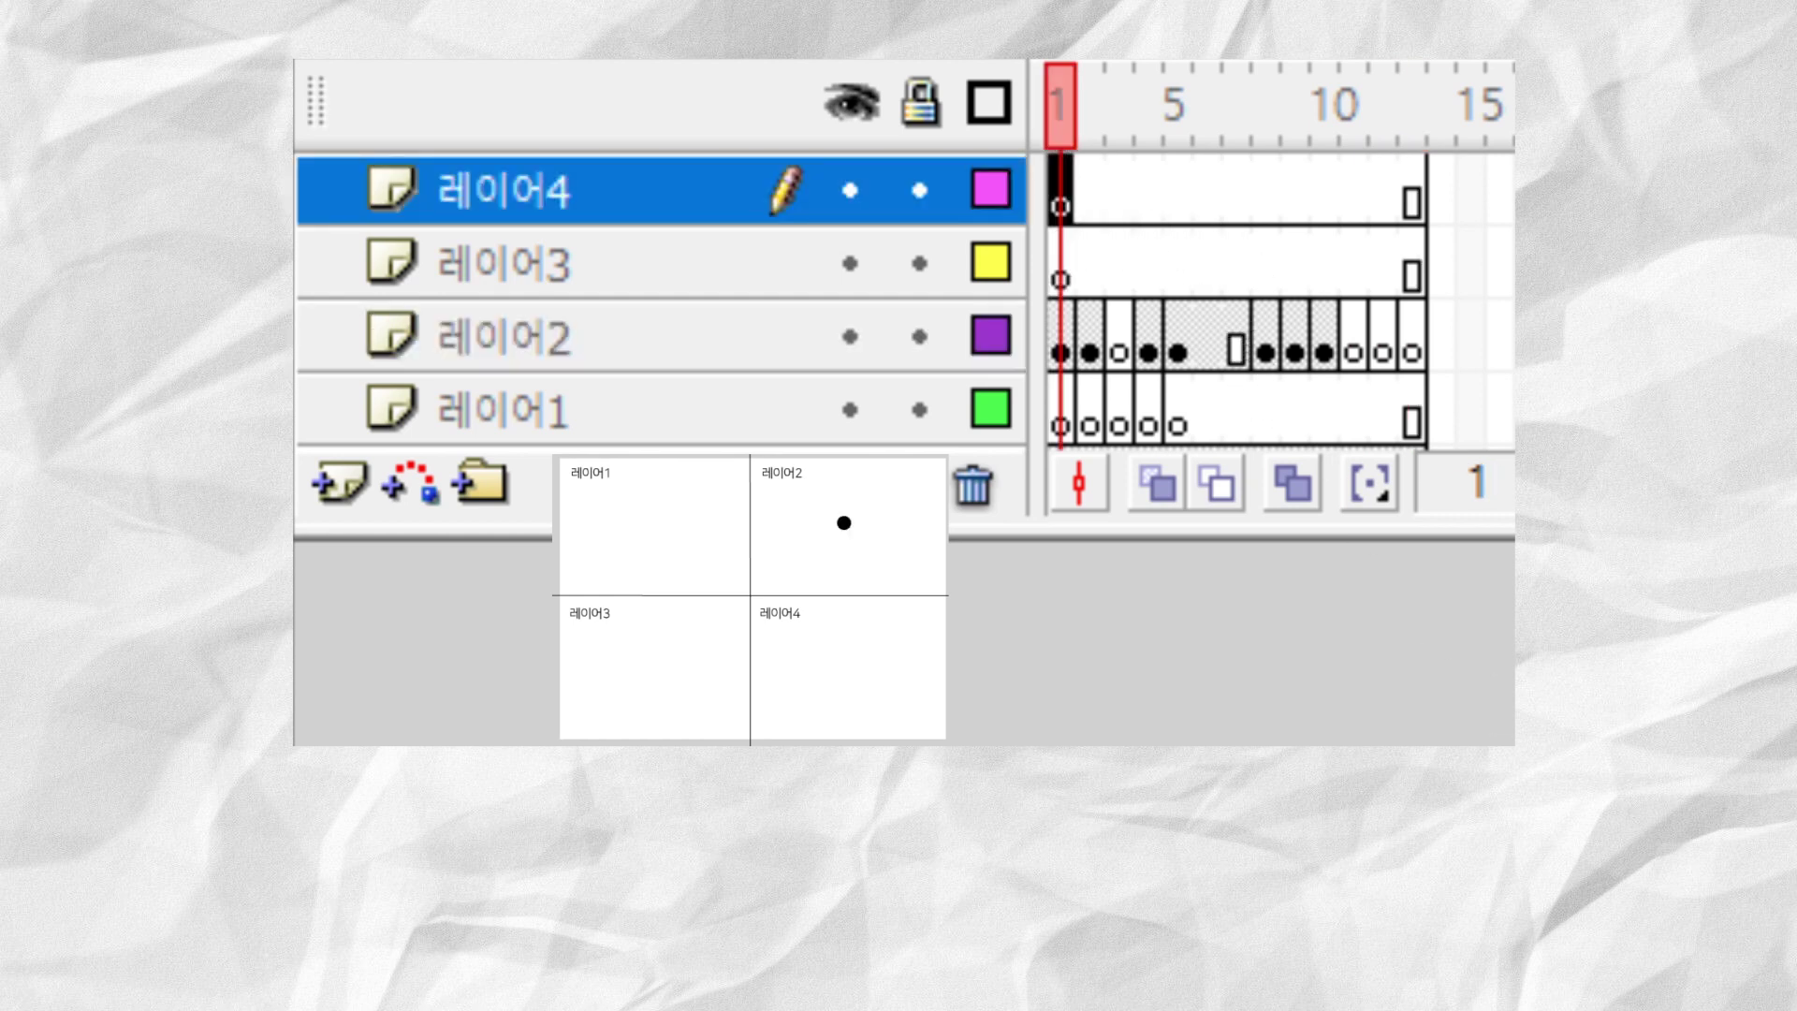
click(862, 663)
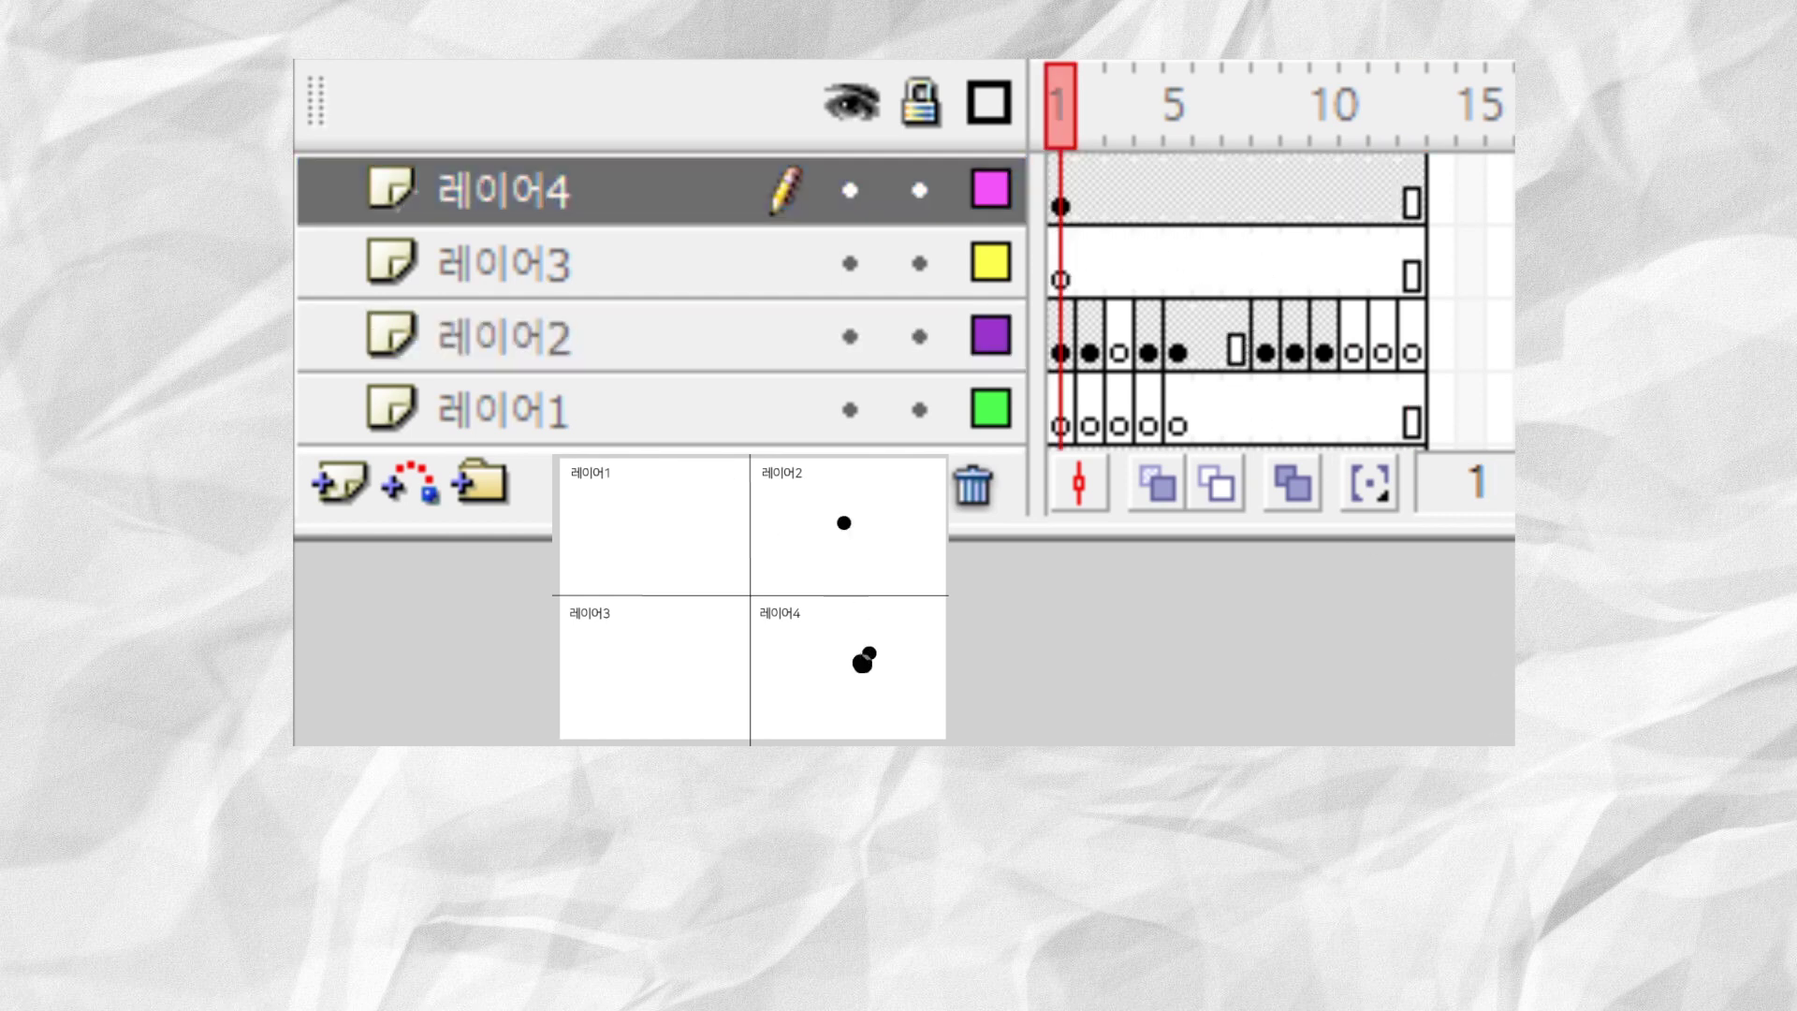
key(Return)
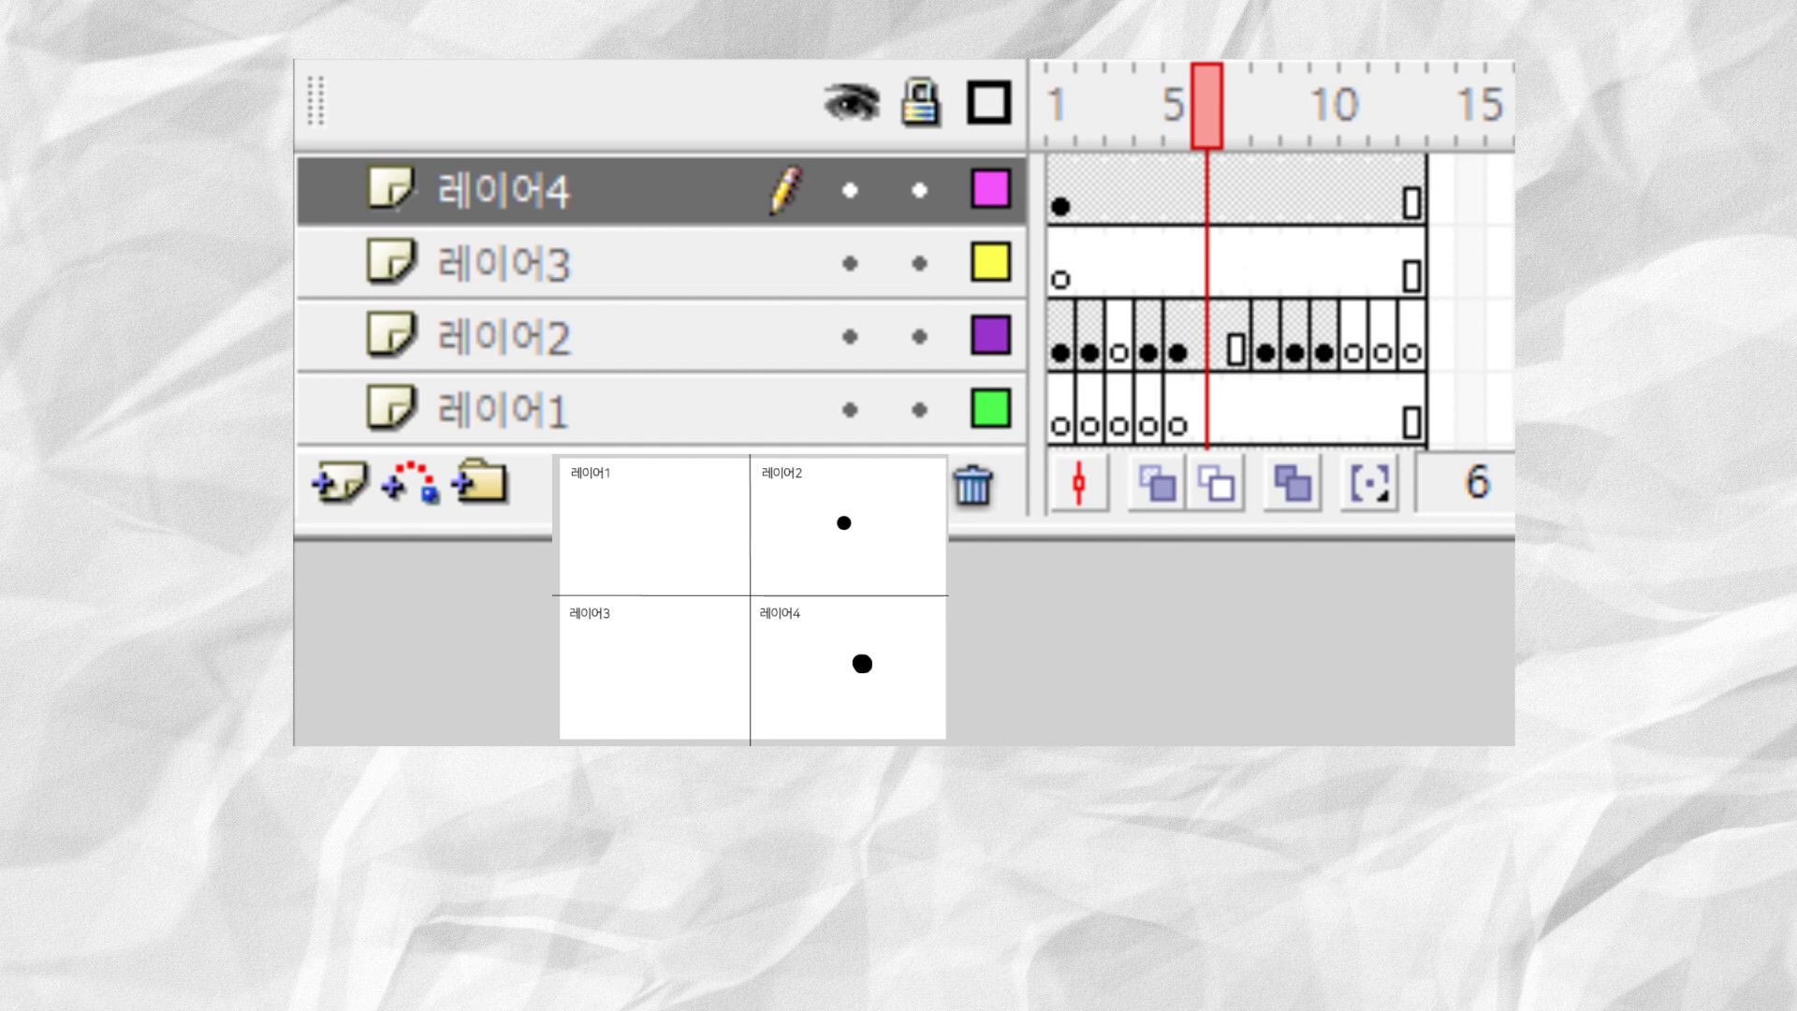
key(F7)
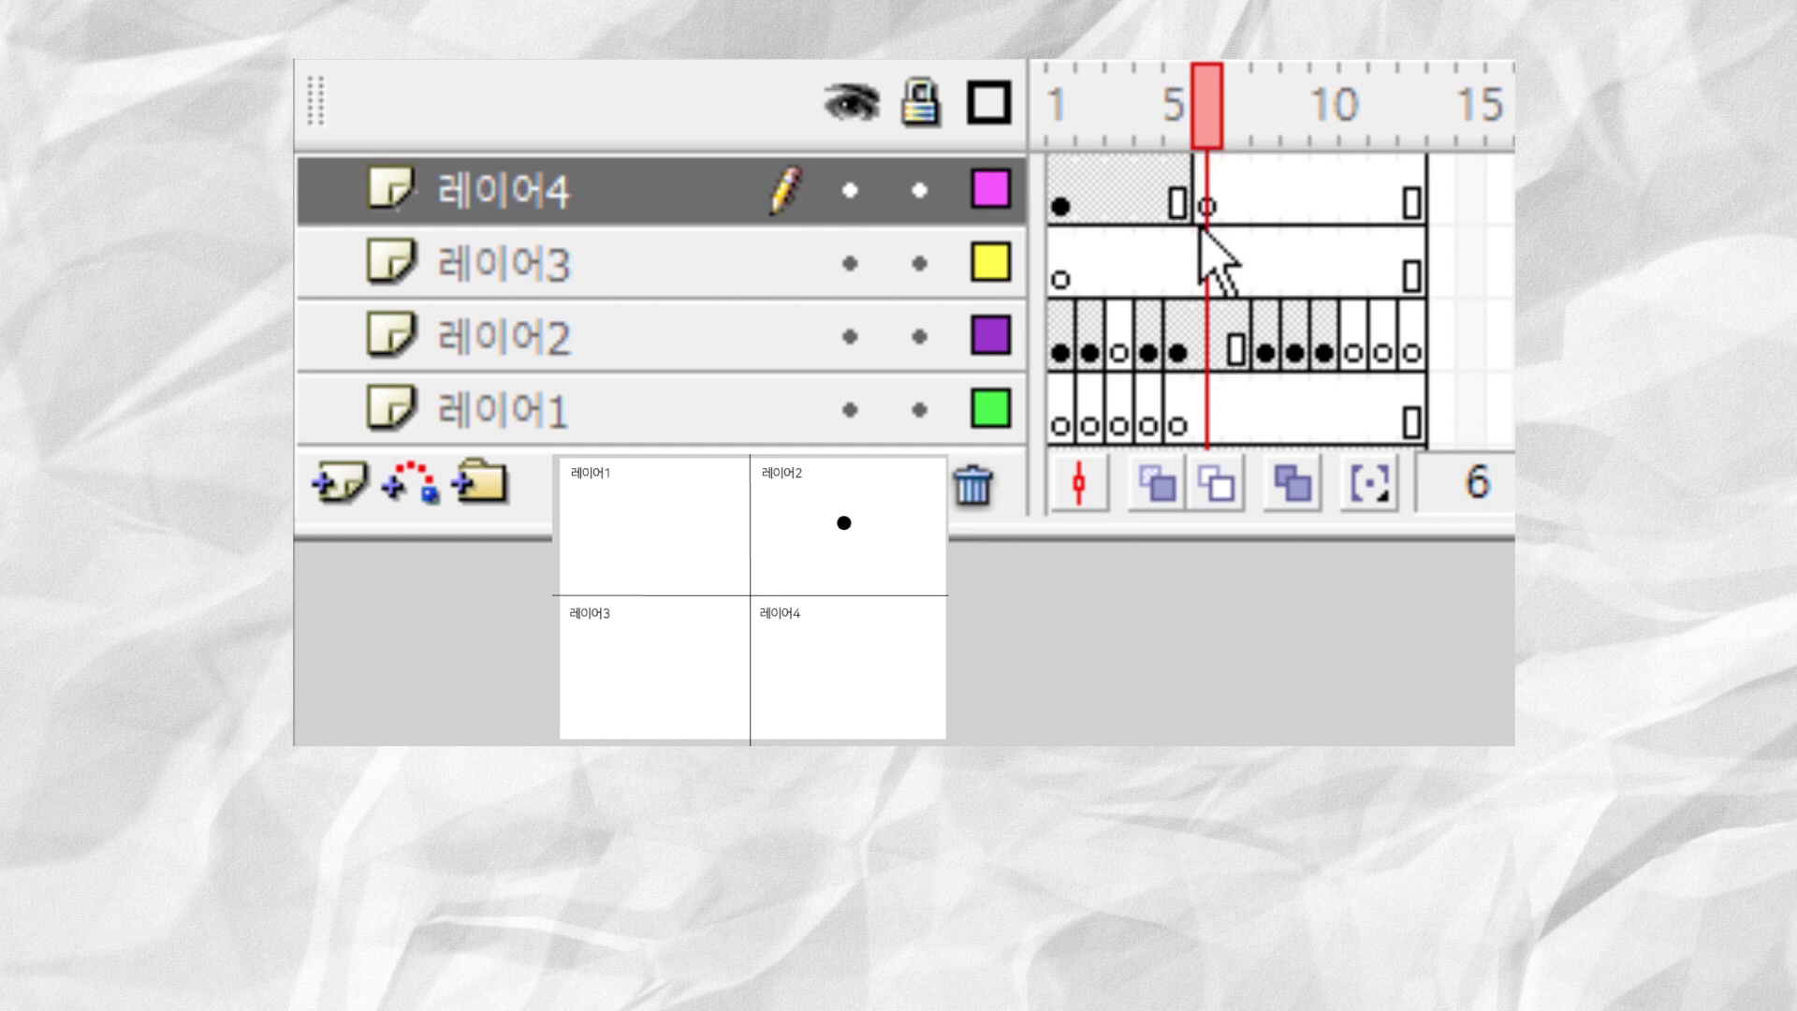
mouse_move(1160, 194)
mouse_down()
mouse_move(1102, 198)
mouse_move(1176, 200)
mouse_up()
click(888, 660)
key(.)
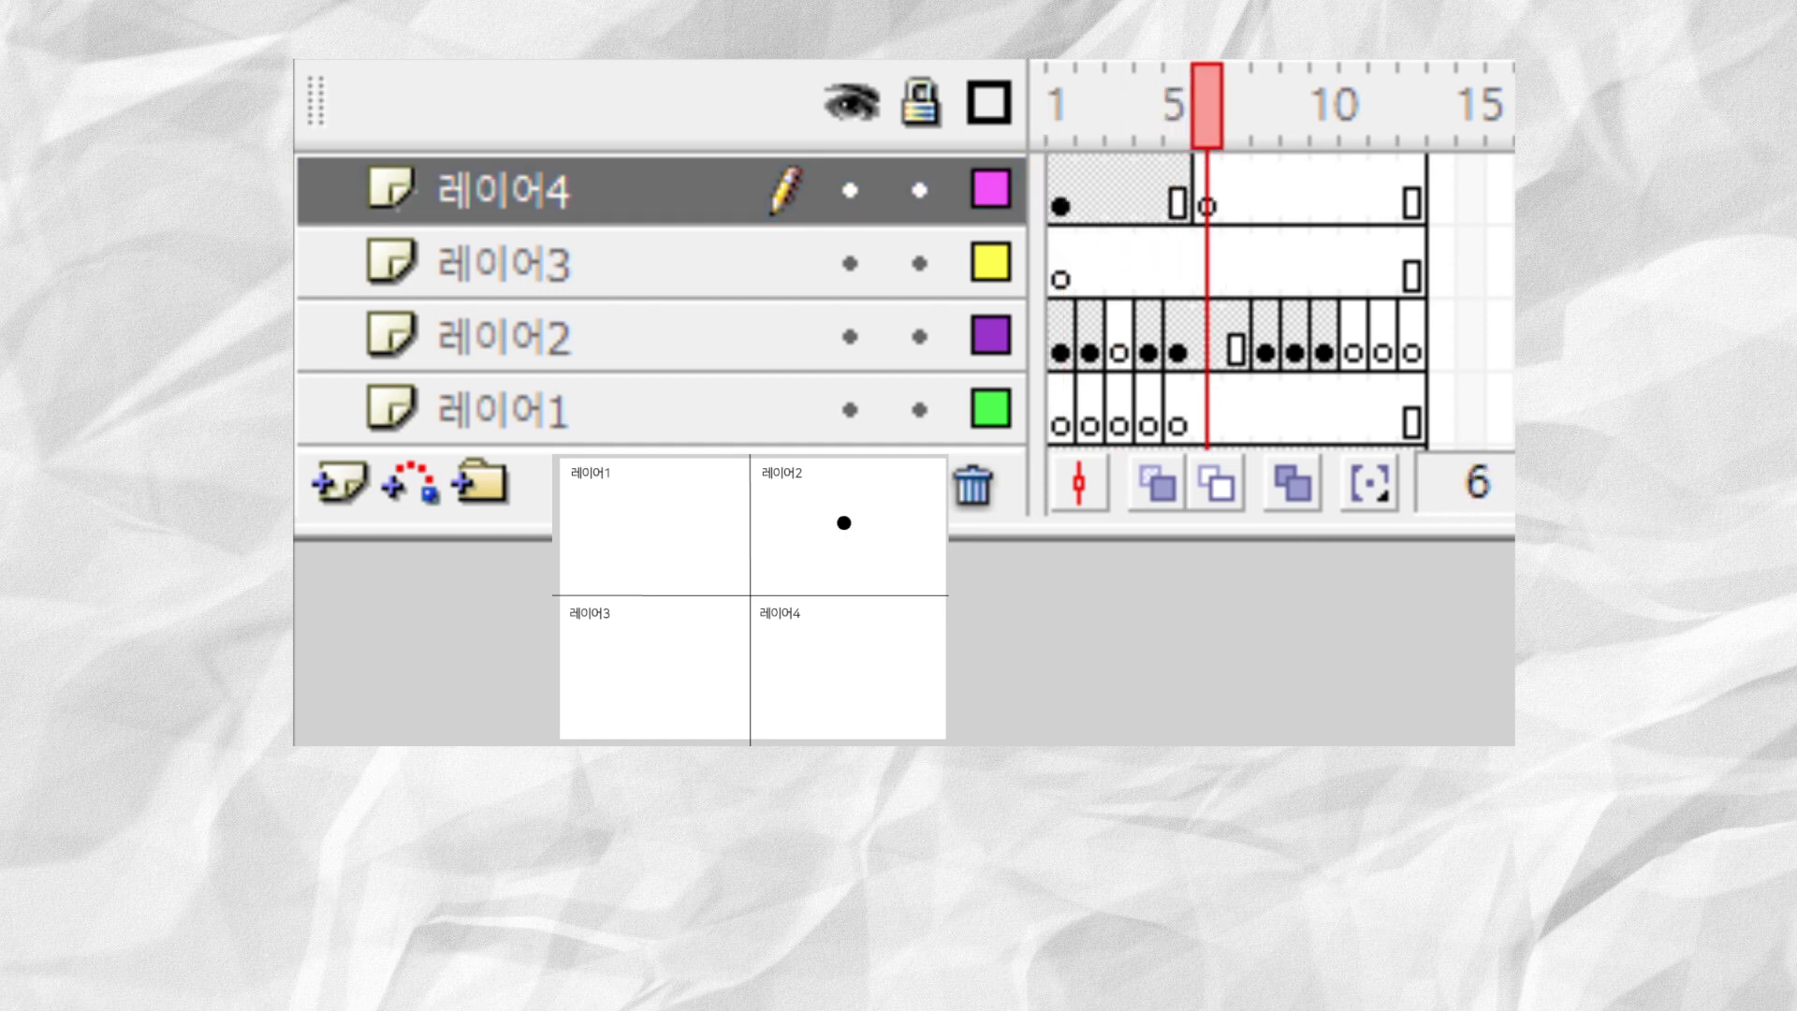
drag(832, 638, 836, 658)
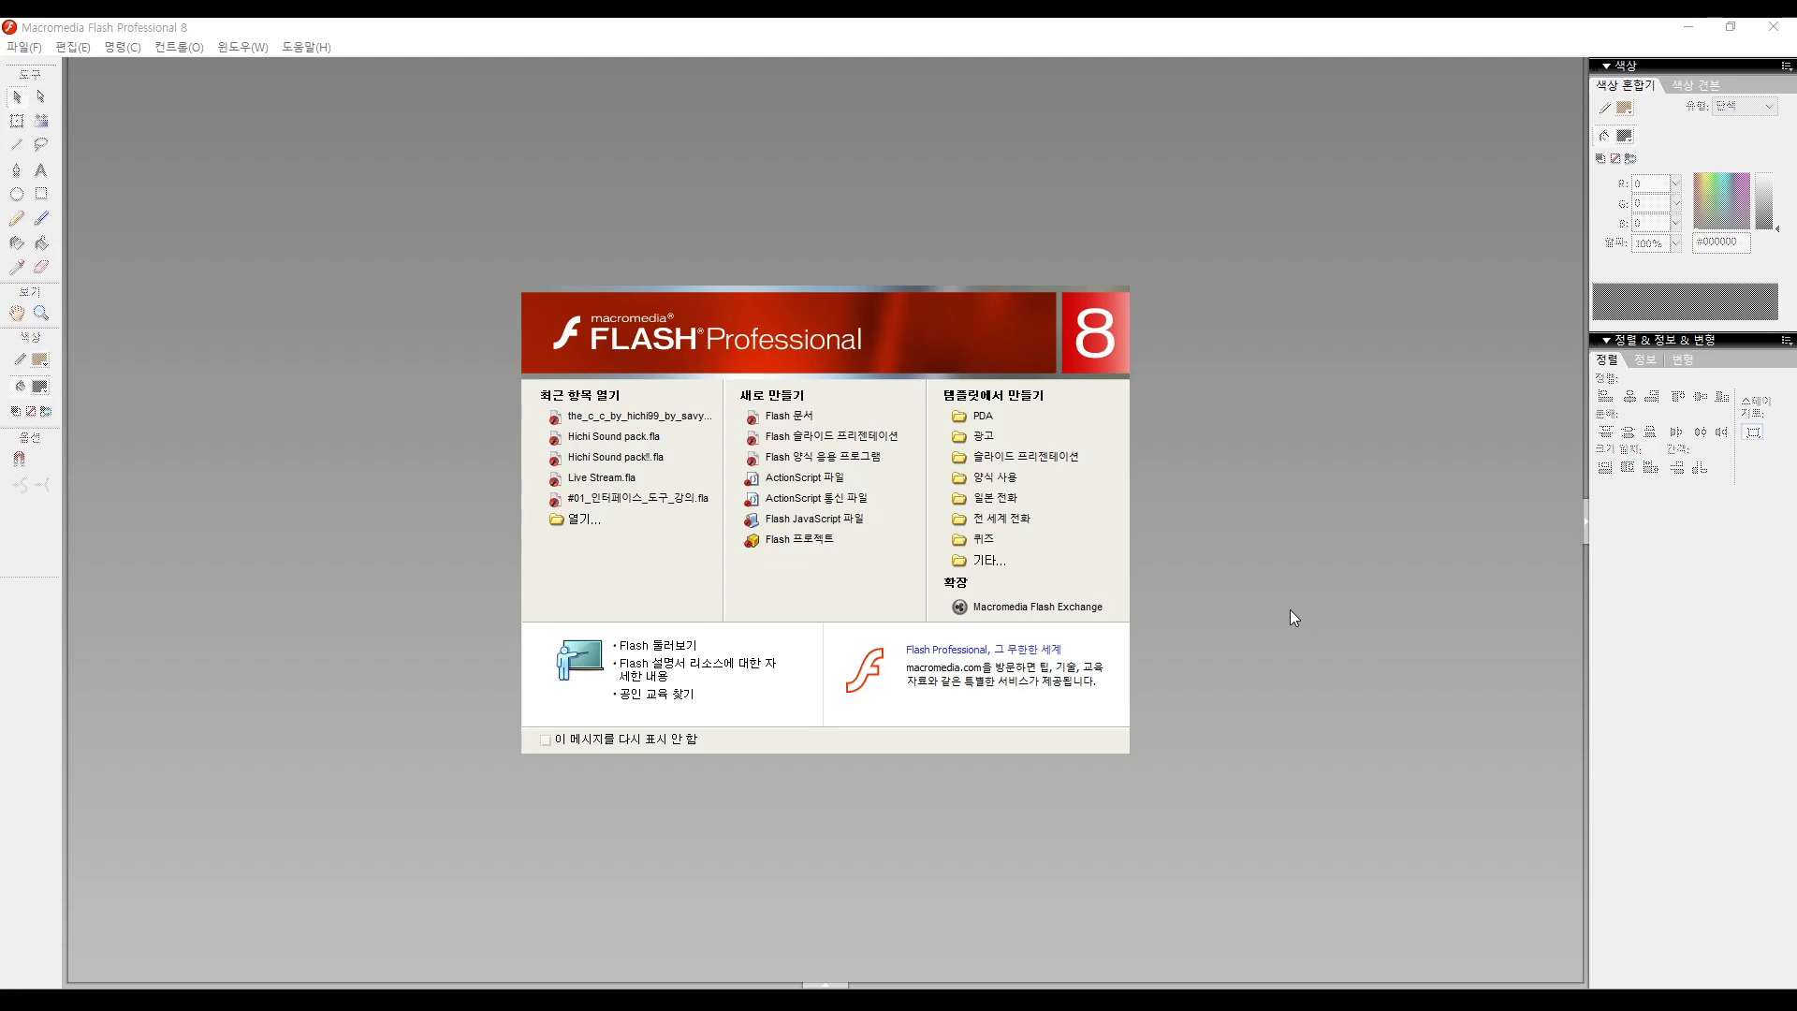
Create a new Flash document and brush in a horizontal ground line with two boxes and a stick figure.
click(801, 417)
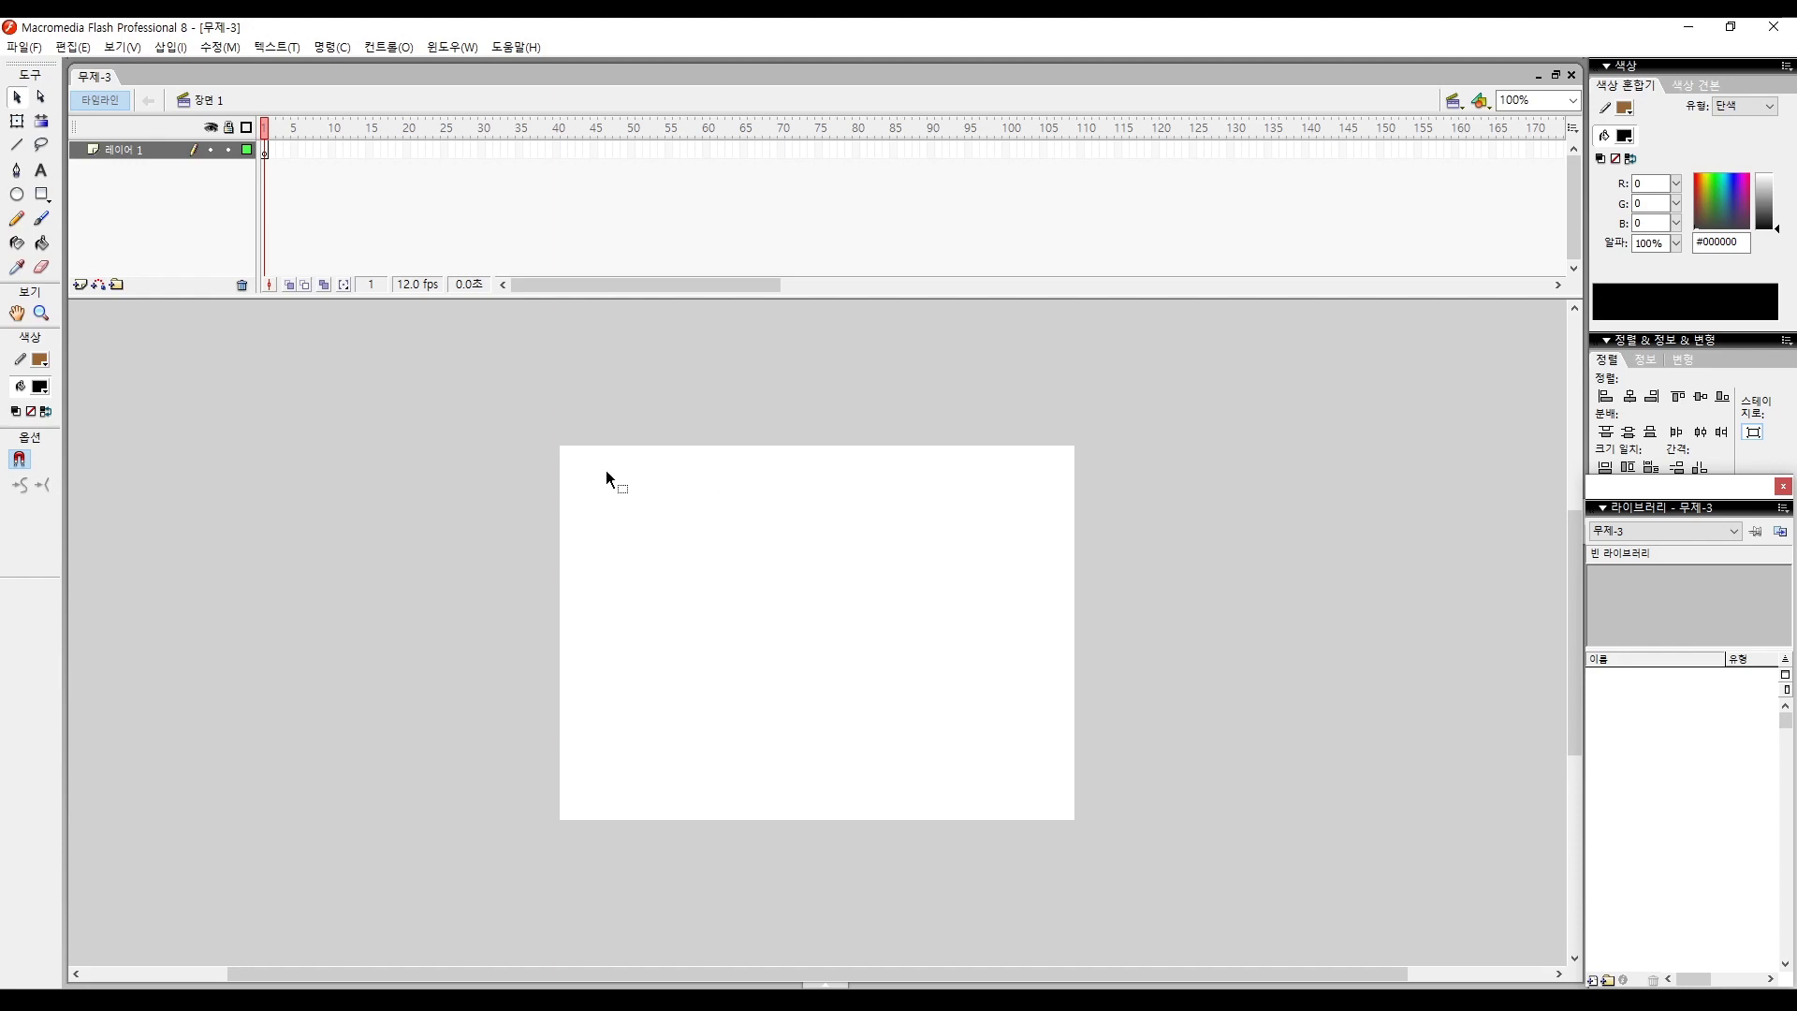
key(b)
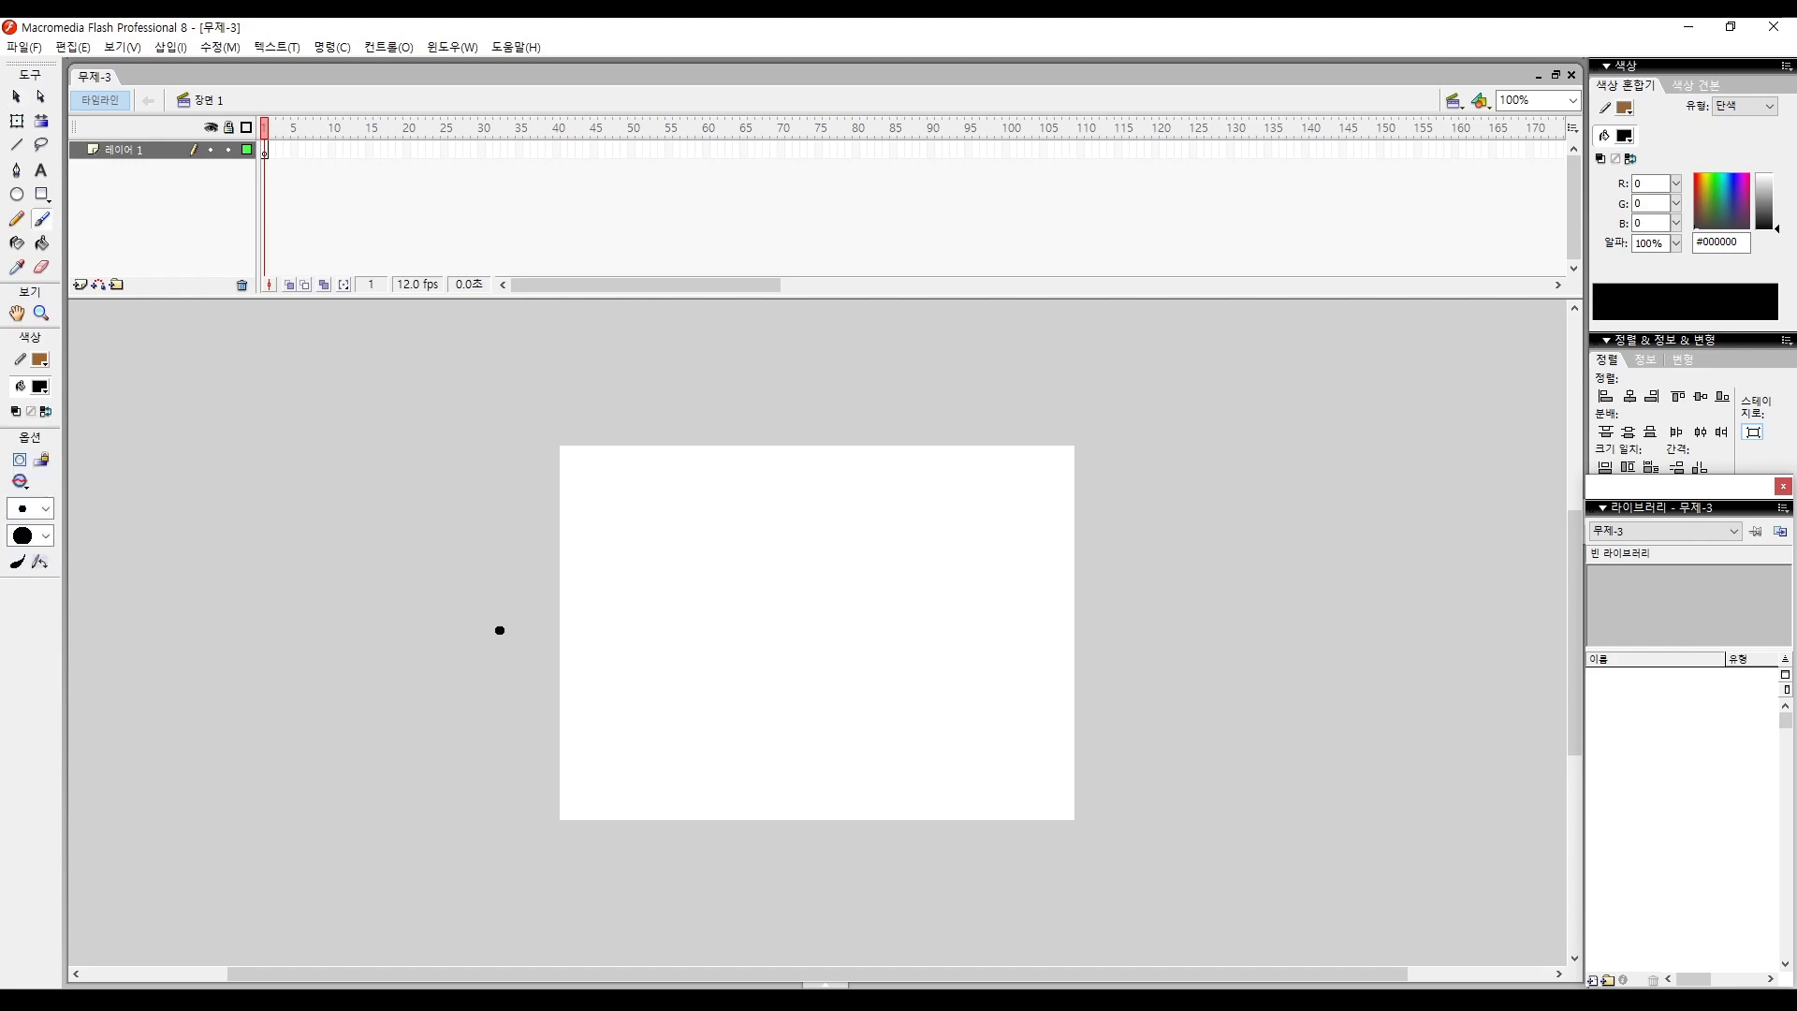
drag(502, 632, 1160, 636)
mouse_move(672, 624)
mouse_down()
mouse_move(676, 578)
mouse_move(741, 624)
mouse_up()
mouse_move(951, 629)
mouse_down()
mouse_move(958, 521)
mouse_move(1025, 525)
mouse_move(1028, 627)
mouse_up()
mouse_move(788, 569)
mouse_down()
mouse_move(820, 565)
mouse_move(791, 589)
mouse_move(802, 733)
mouse_up()
drag(792, 646, 769, 722)
mouse_move(787, 596)
mouse_down()
mouse_move(773, 653)
mouse_move(802, 620)
mouse_move(810, 663)
mouse_up()
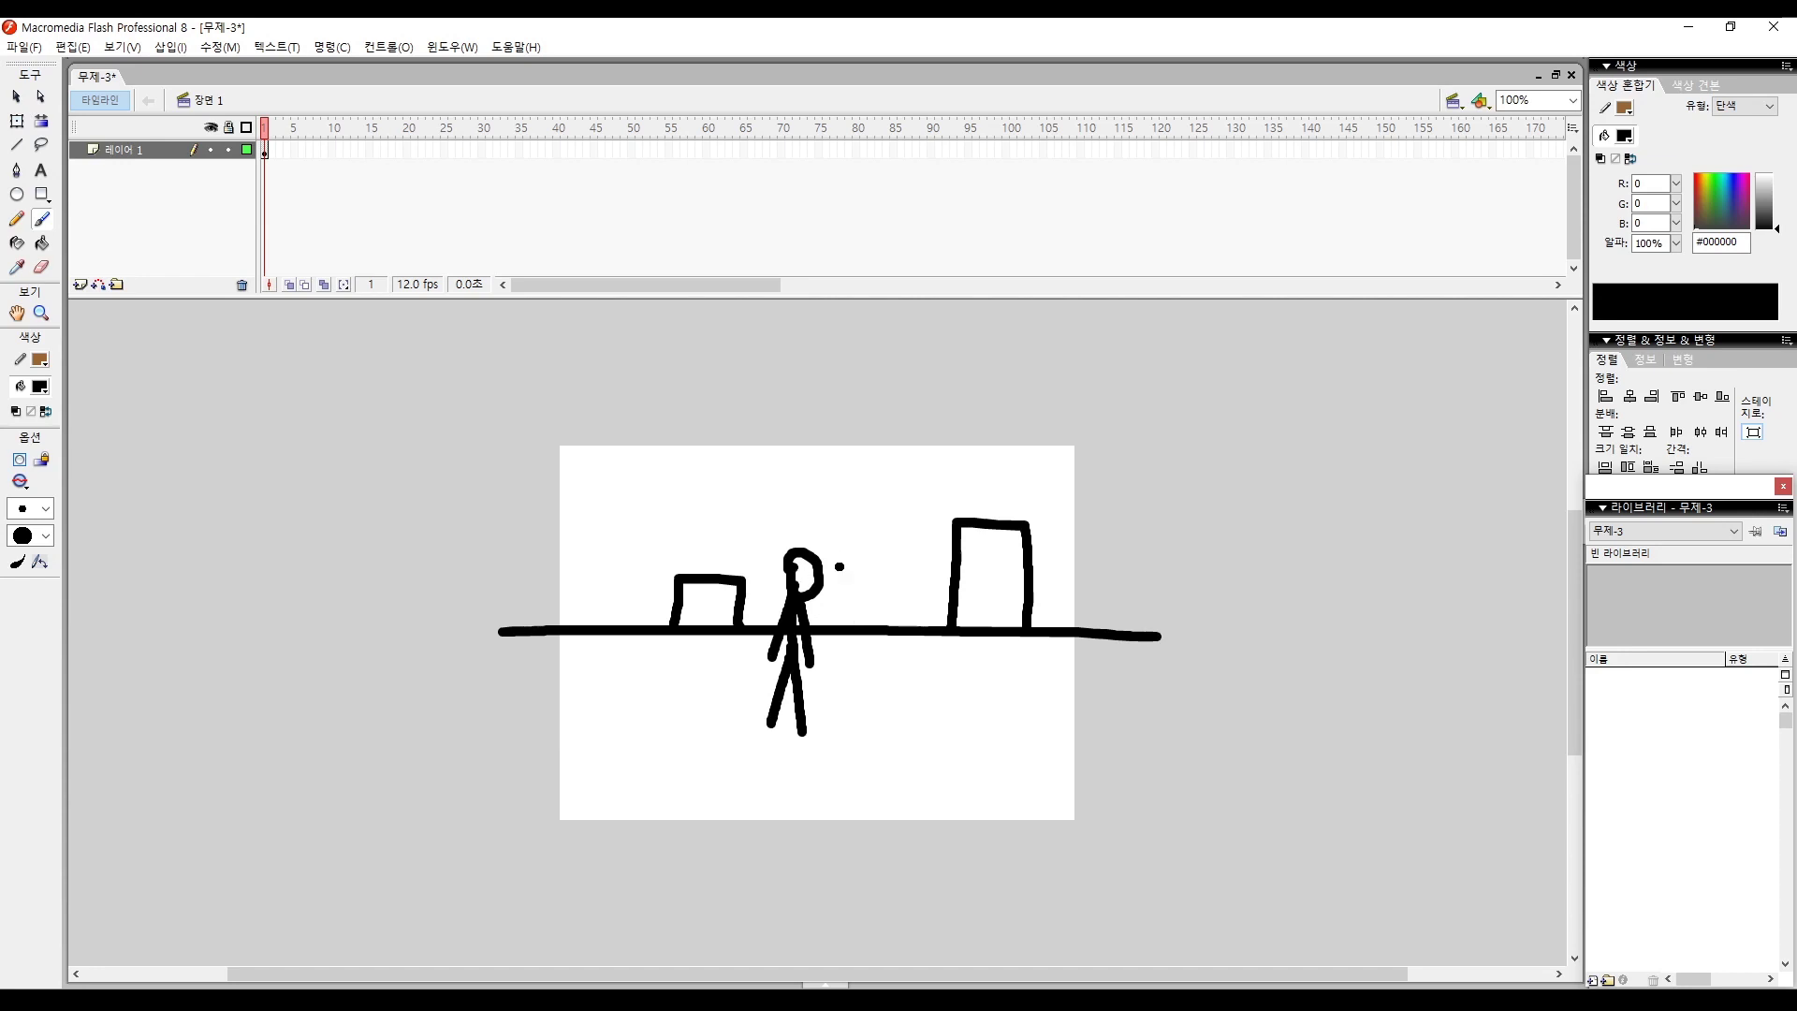
Insert a blank keyframe at frame 2 and add a new layer above 레이어 1.
key(F7)
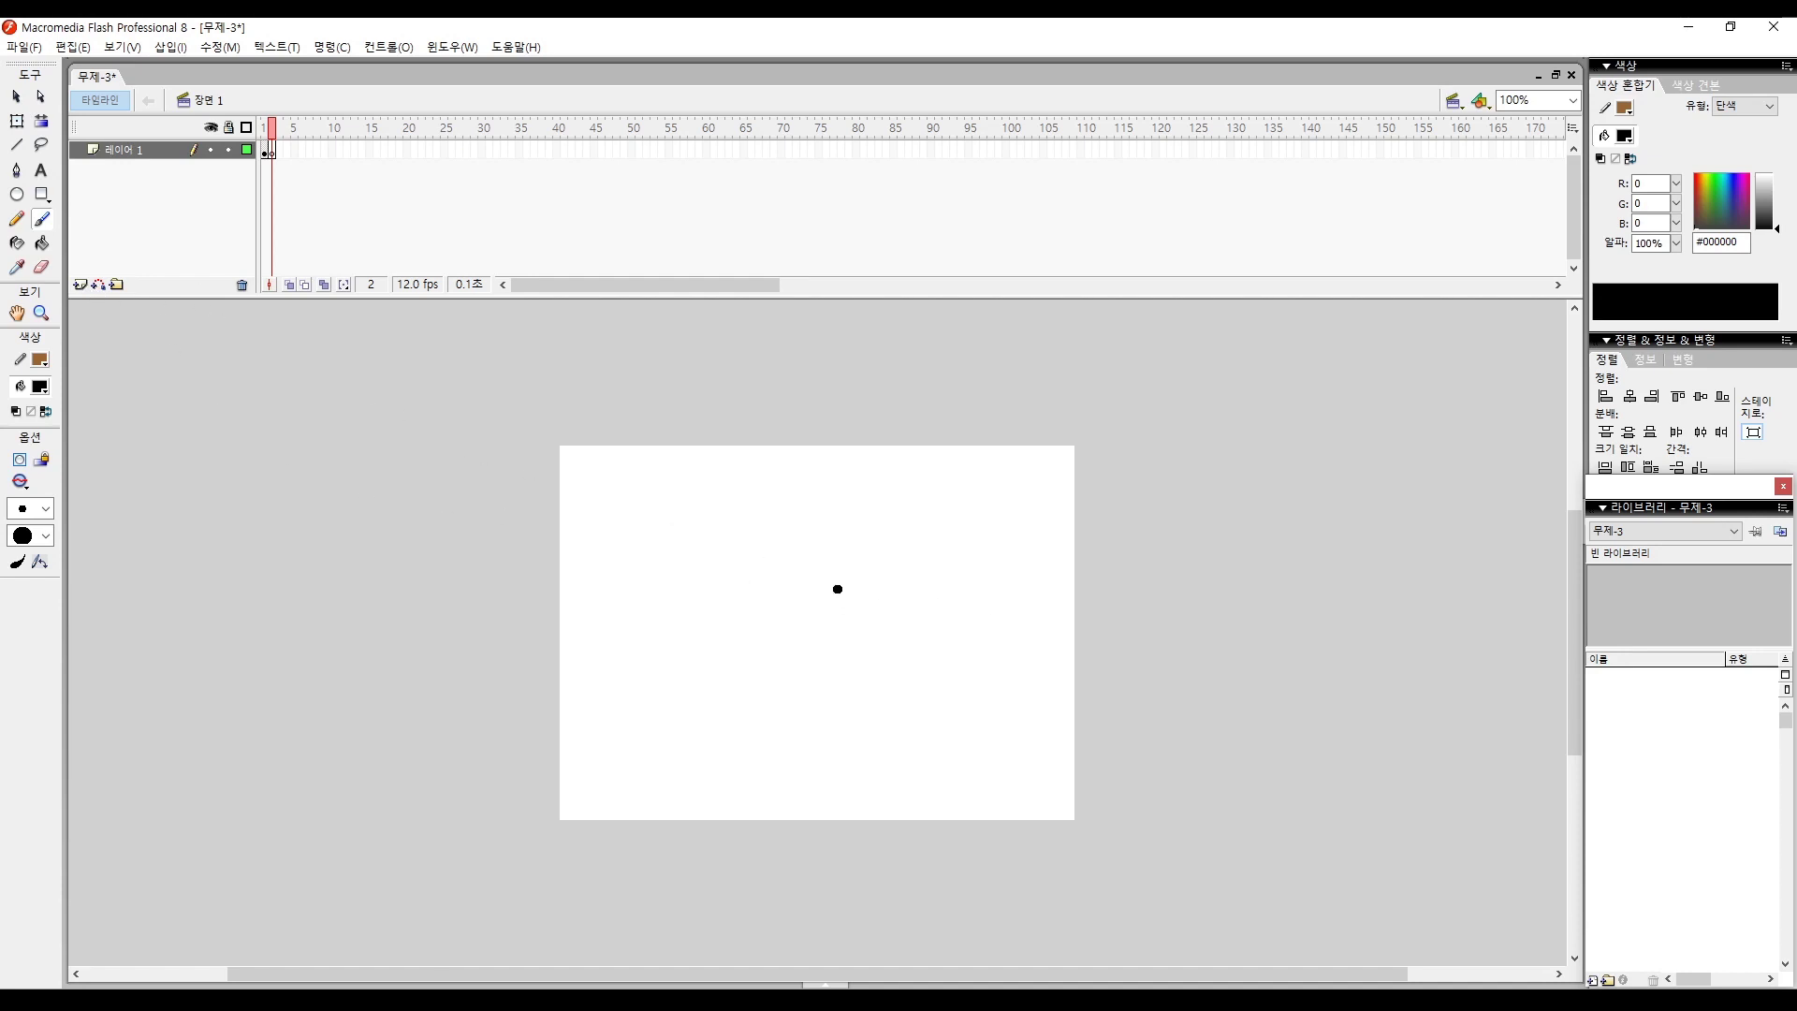
click(82, 285)
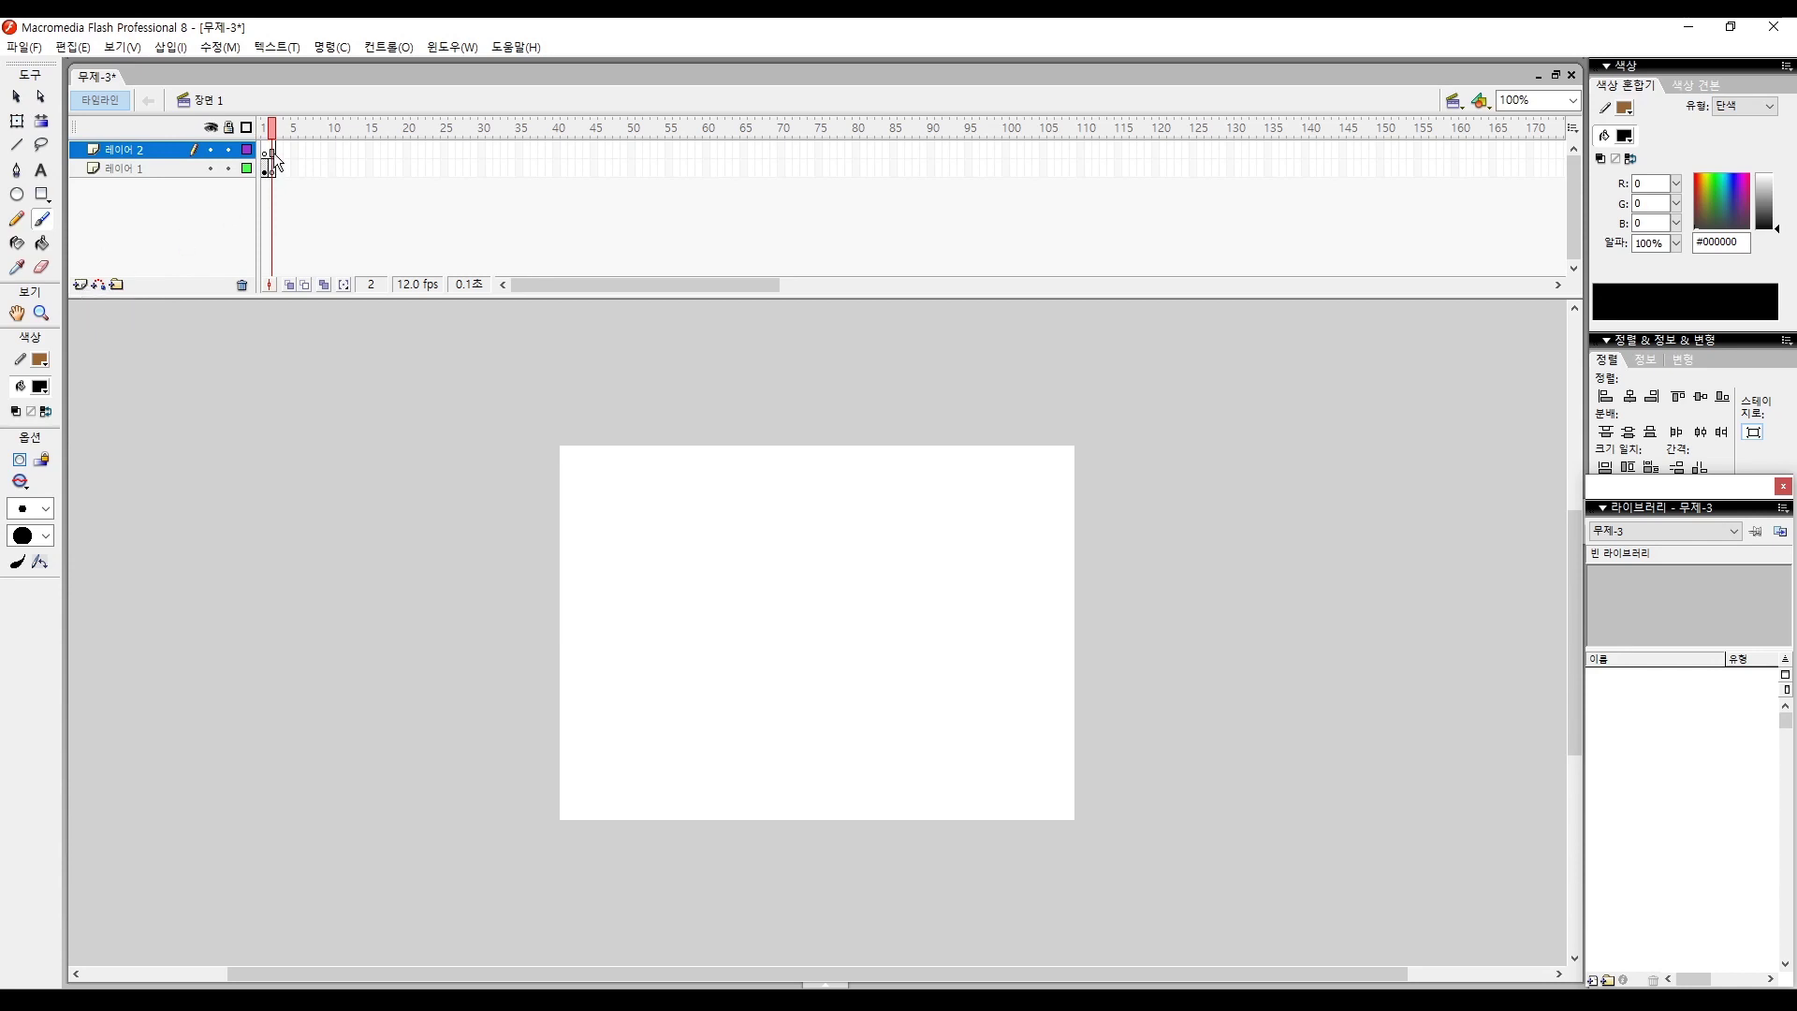
Delete 레이어 1 with its drawing and go to frame 1 of the remaining layer.
click(153, 170)
click(241, 283)
click(265, 129)
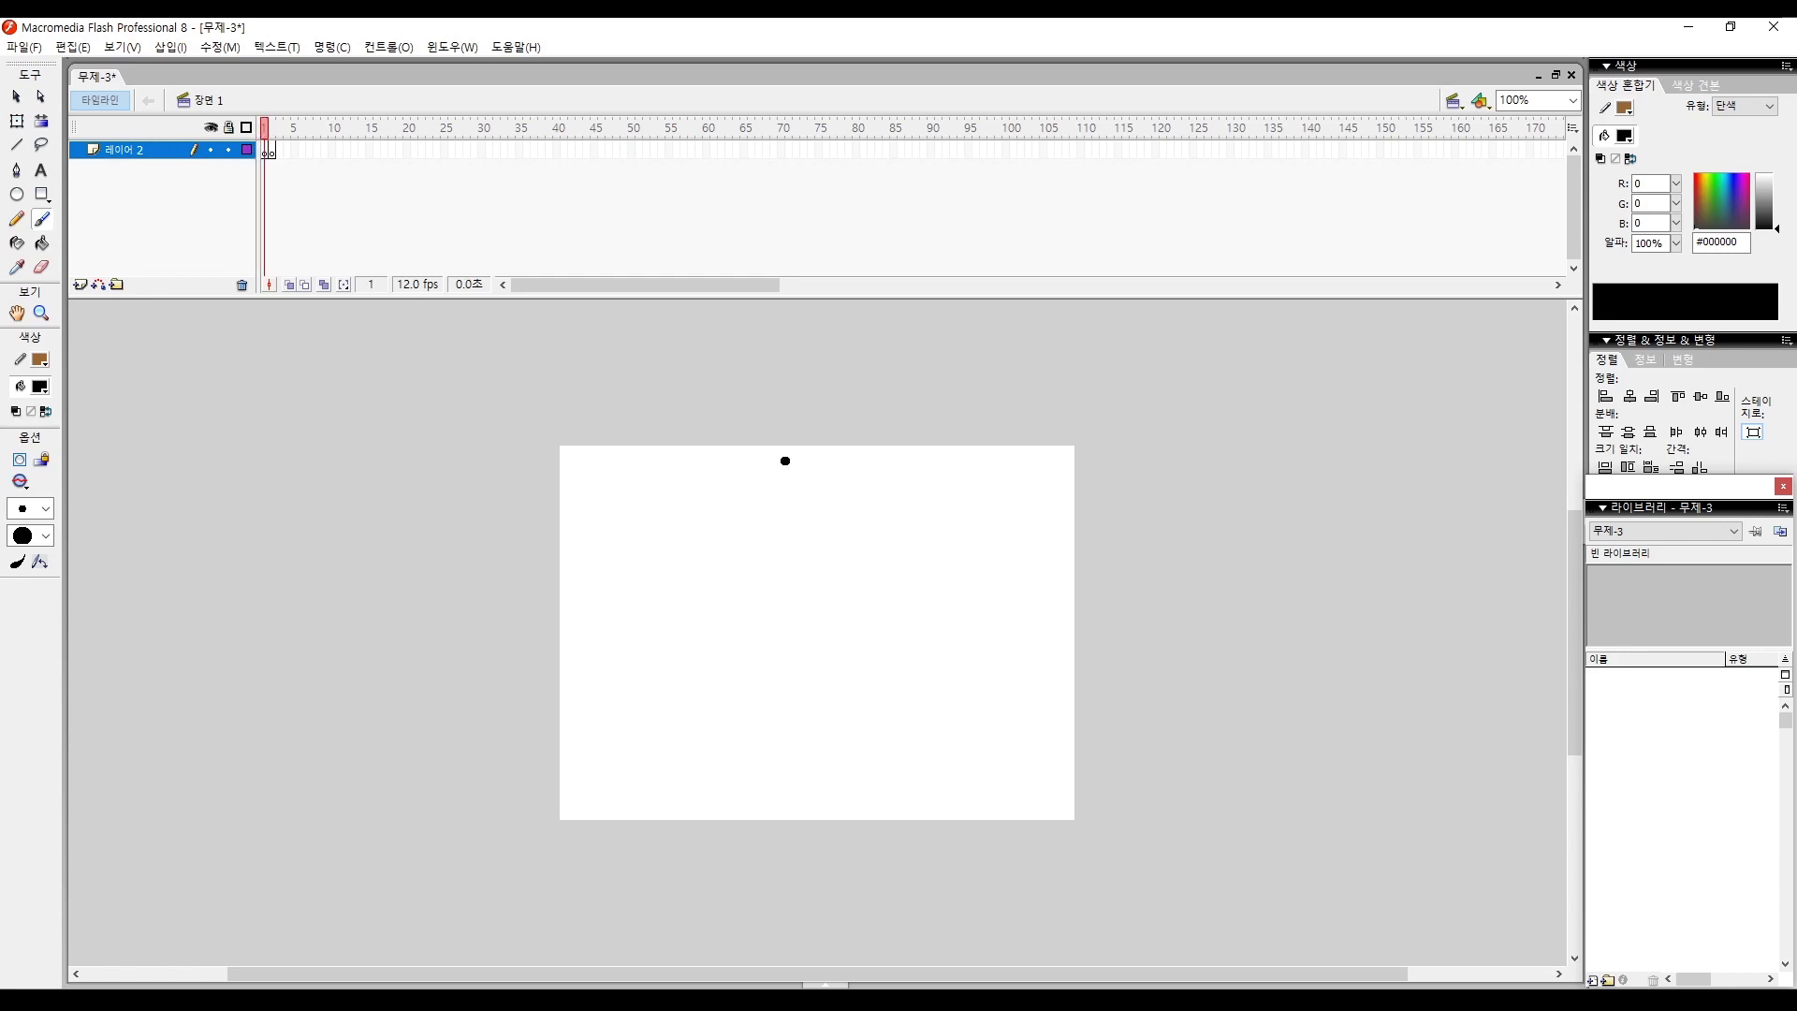
Add a layer above 레이어 2 and brush a horizontal ground line with two boxes on frame 1 of 레이어 2.
click(82, 284)
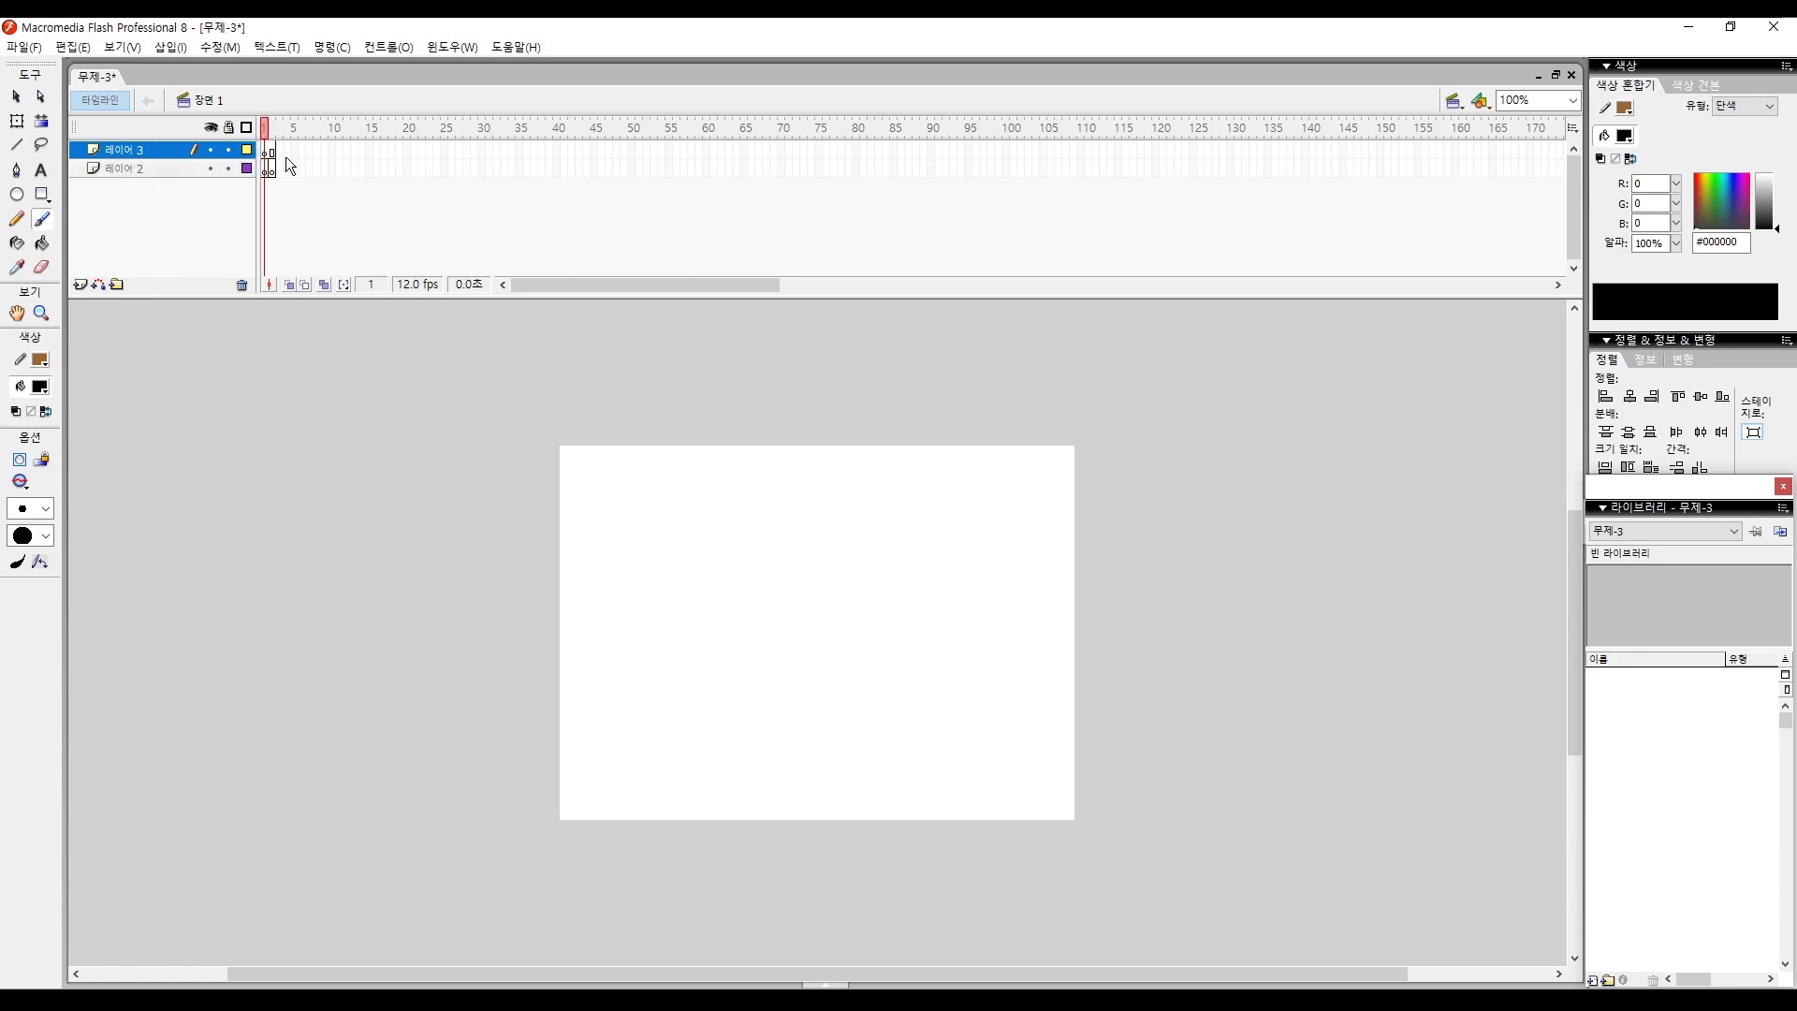
click(137, 174)
click(267, 170)
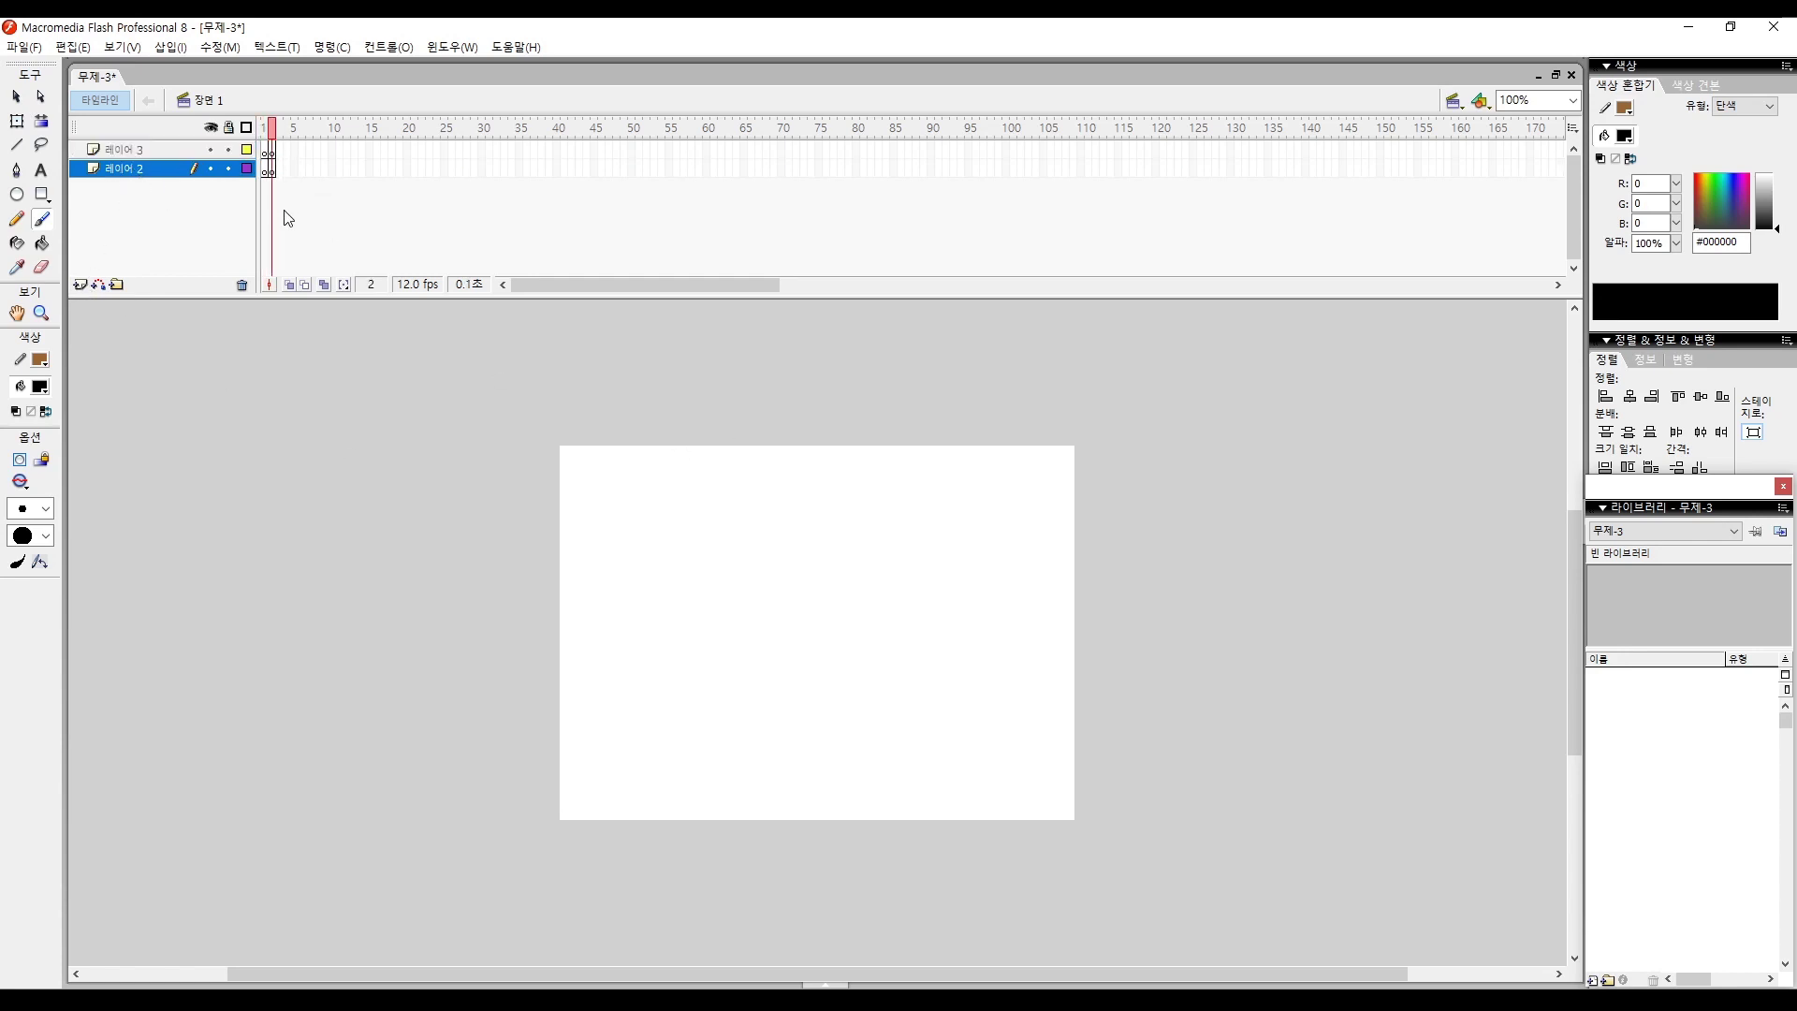
drag(493, 645, 1161, 651)
mouse_move(637, 594)
mouse_down()
mouse_move(638, 626)
mouse_move(710, 633)
mouse_up()
mouse_move(912, 641)
mouse_down()
mouse_move(920, 574)
mouse_move(1004, 637)
mouse_up()
Brush a stick figure between the two boxes on frame 1 of 레이어 3.
click(263, 150)
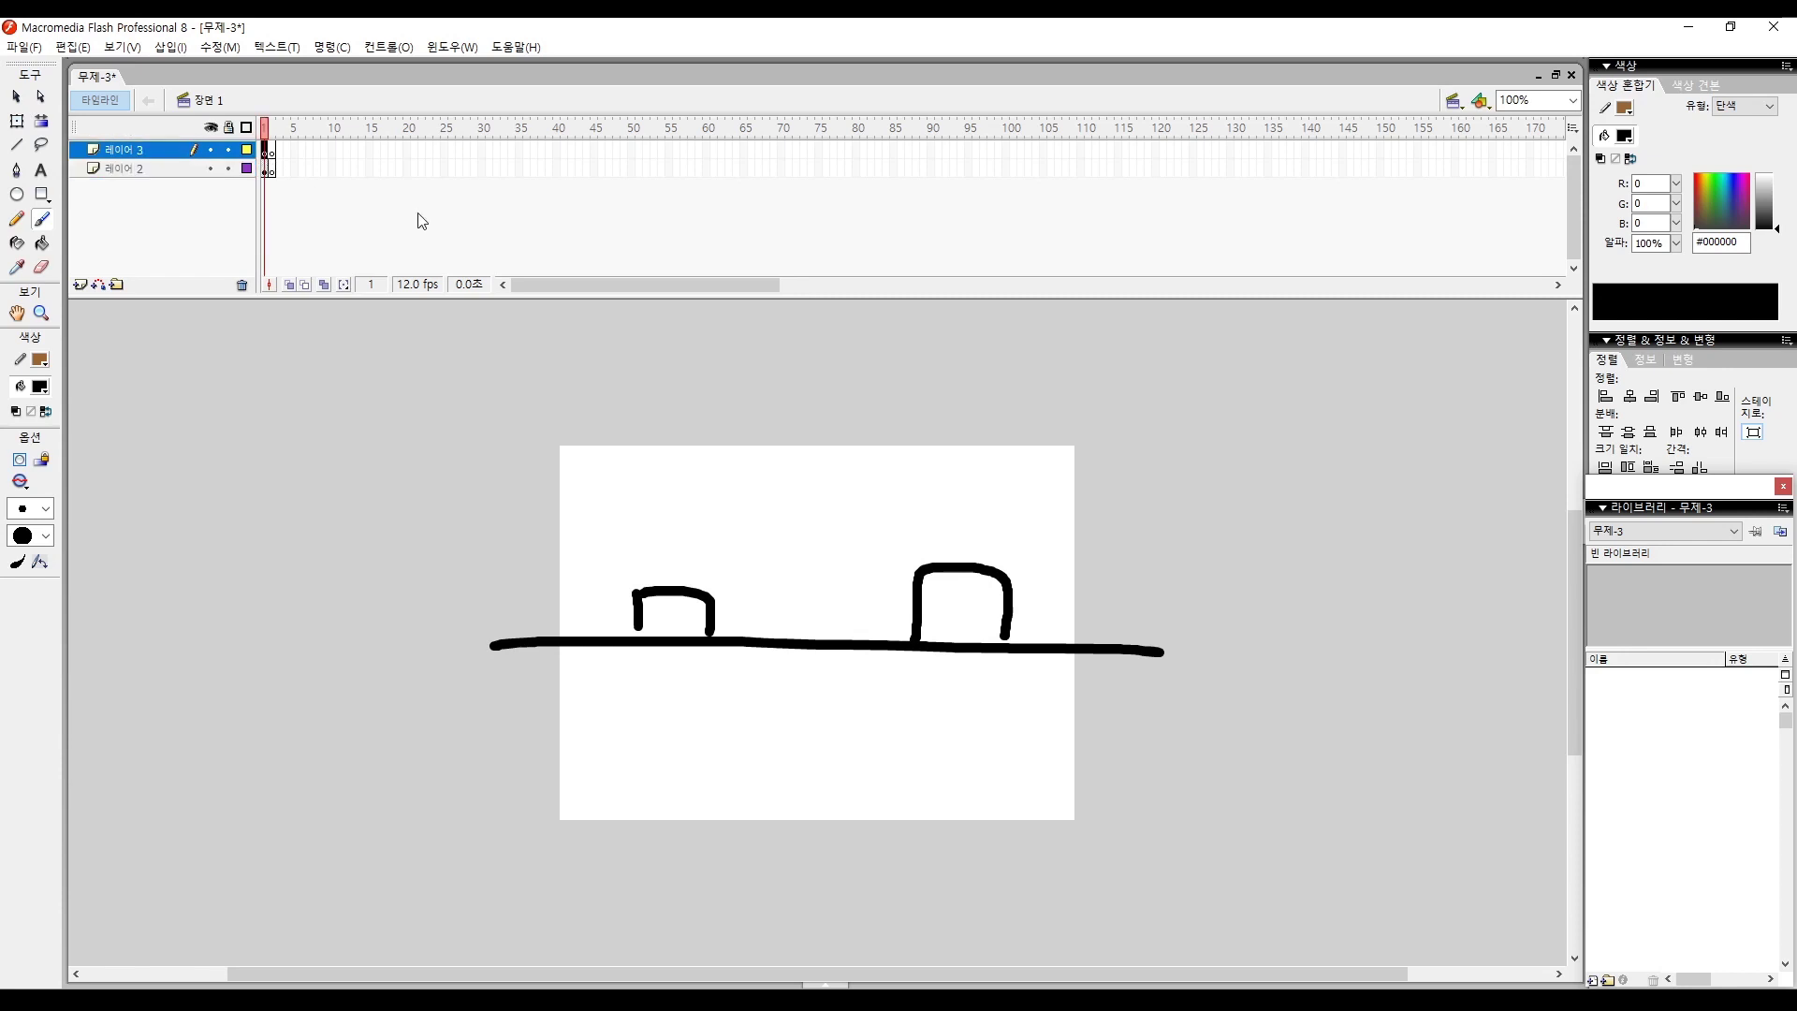
drag(778, 545, 794, 714)
drag(782, 646, 762, 707)
click(760, 717)
mouse_move(775, 592)
mouse_down()
mouse_move(757, 638)
mouse_move(803, 645)
mouse_up()
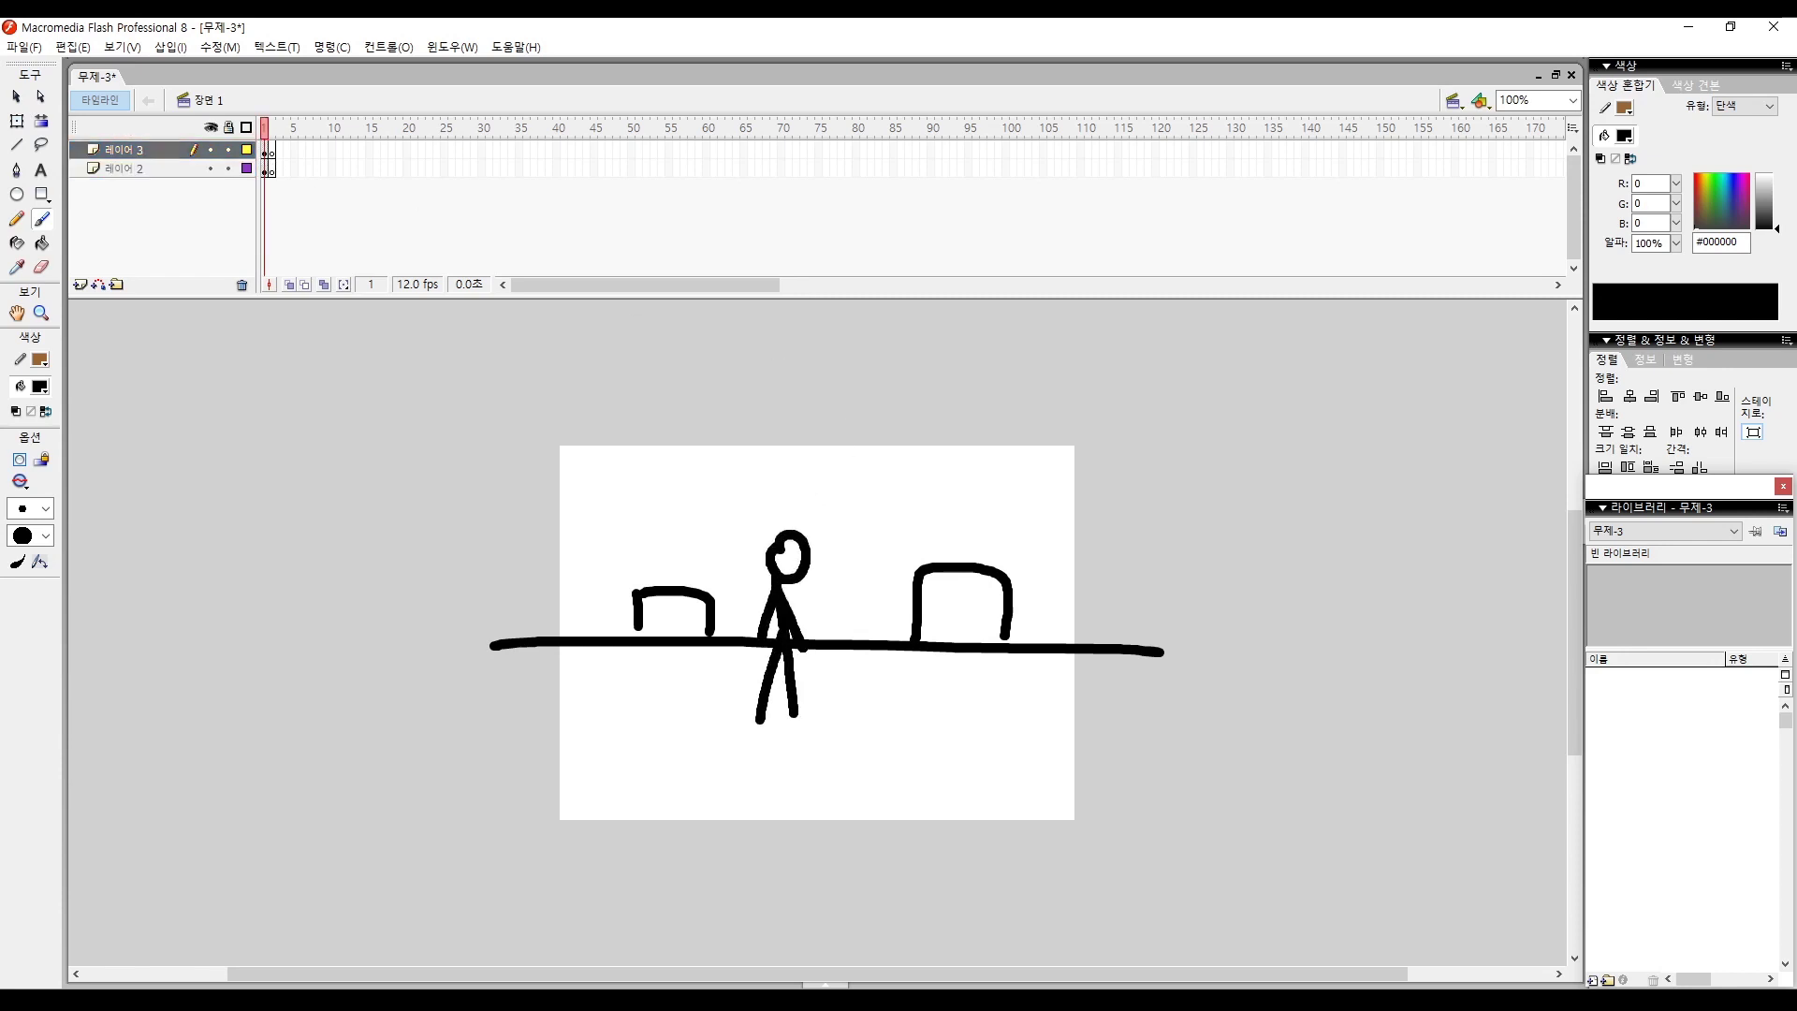
key(ctrl+z)
Remove frame 2 from both 레이어 3 and 레이어 2.
click(266, 149)
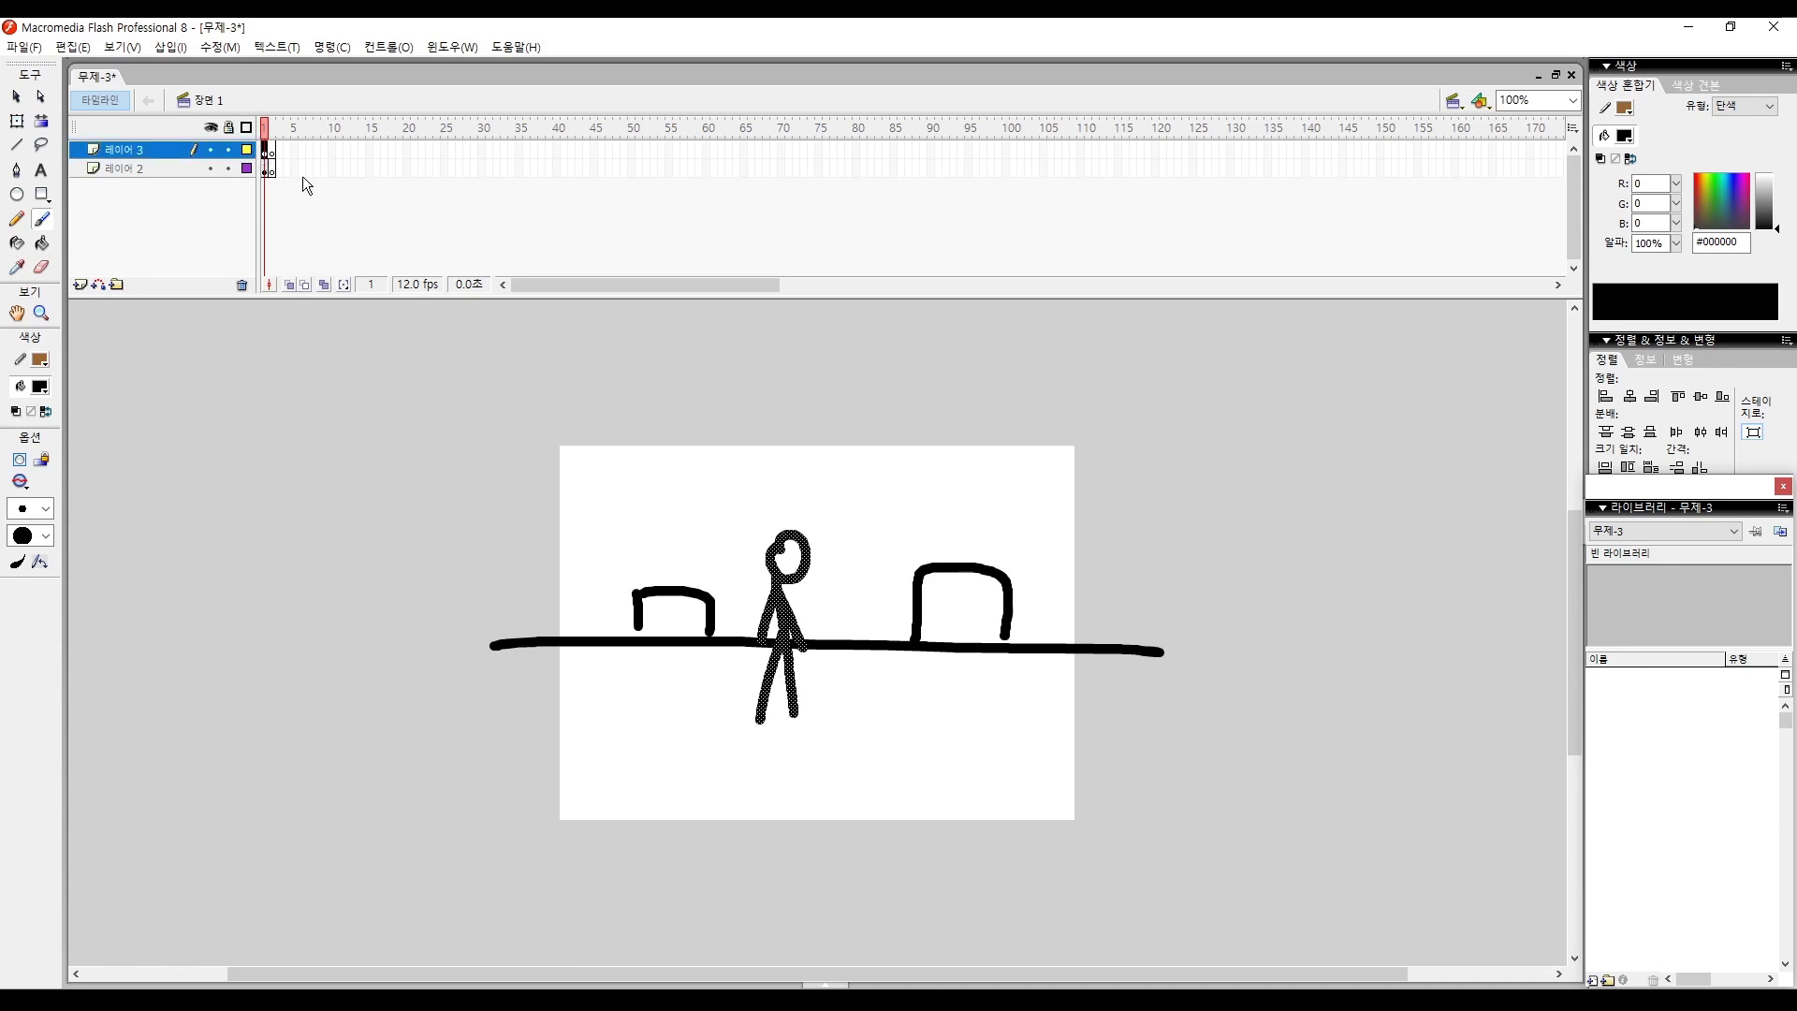
click(271, 167)
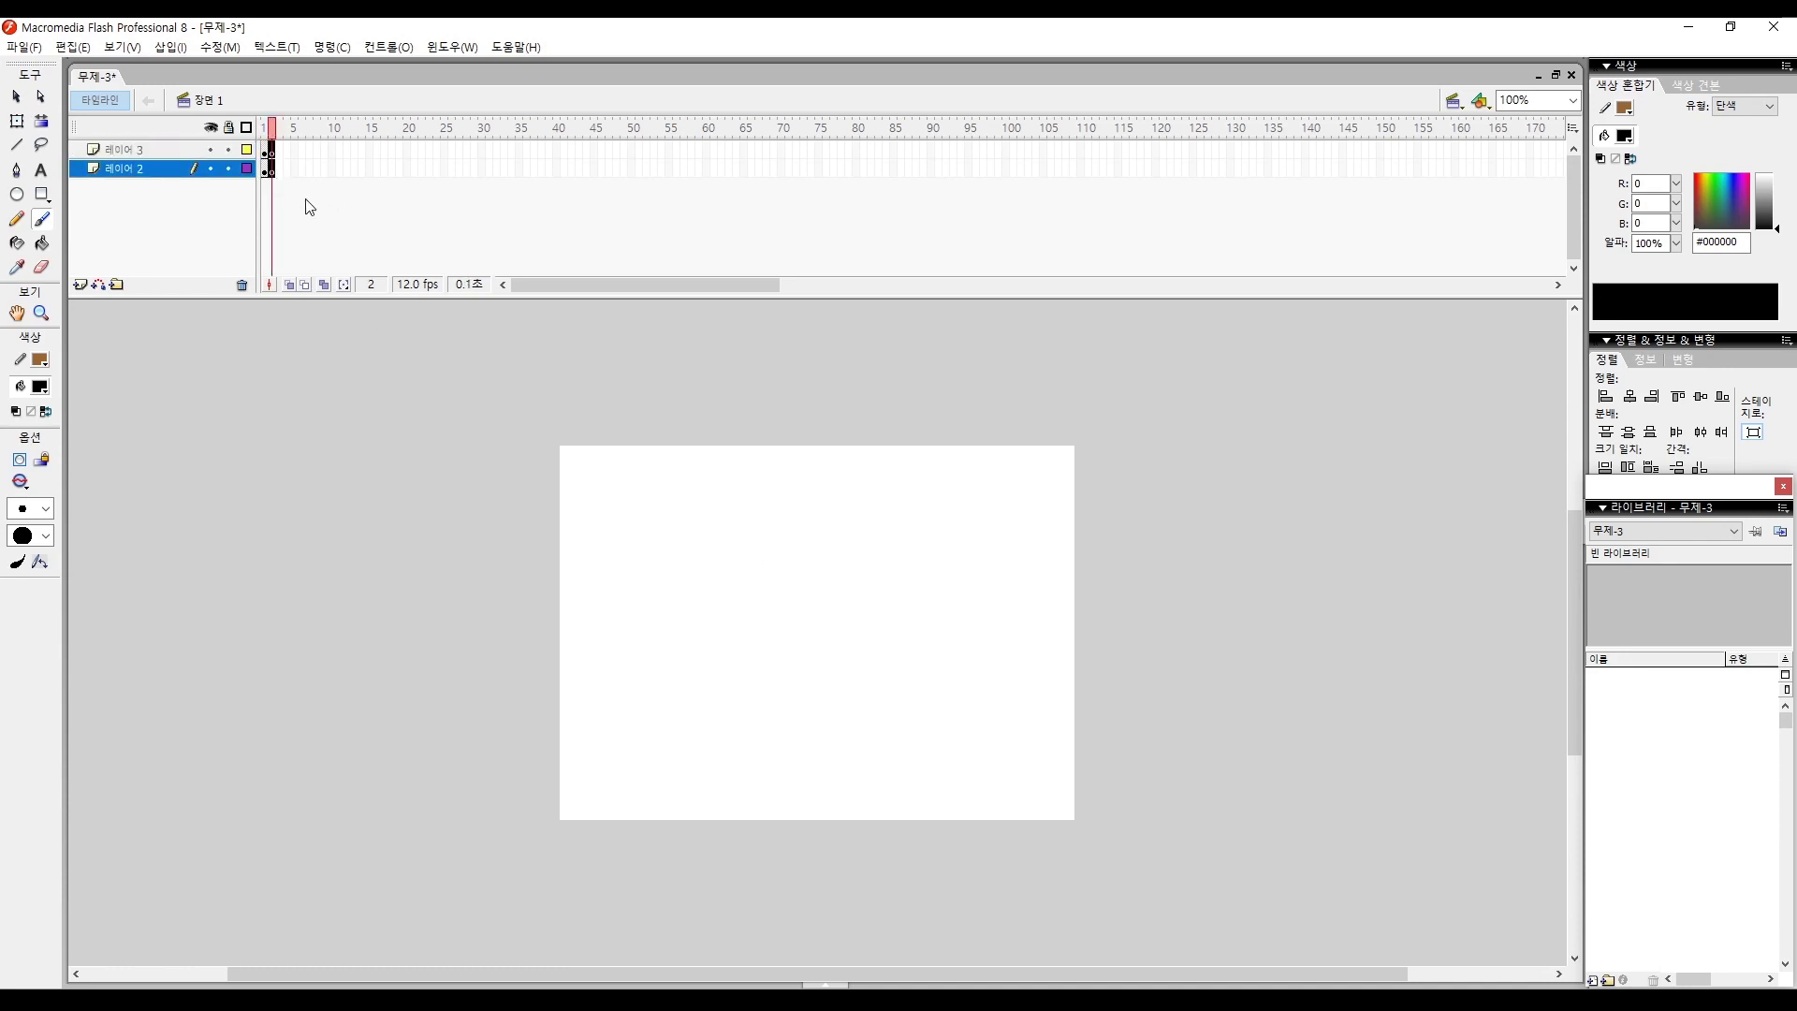
click(272, 148)
right_click(441, 357)
key(Escape)
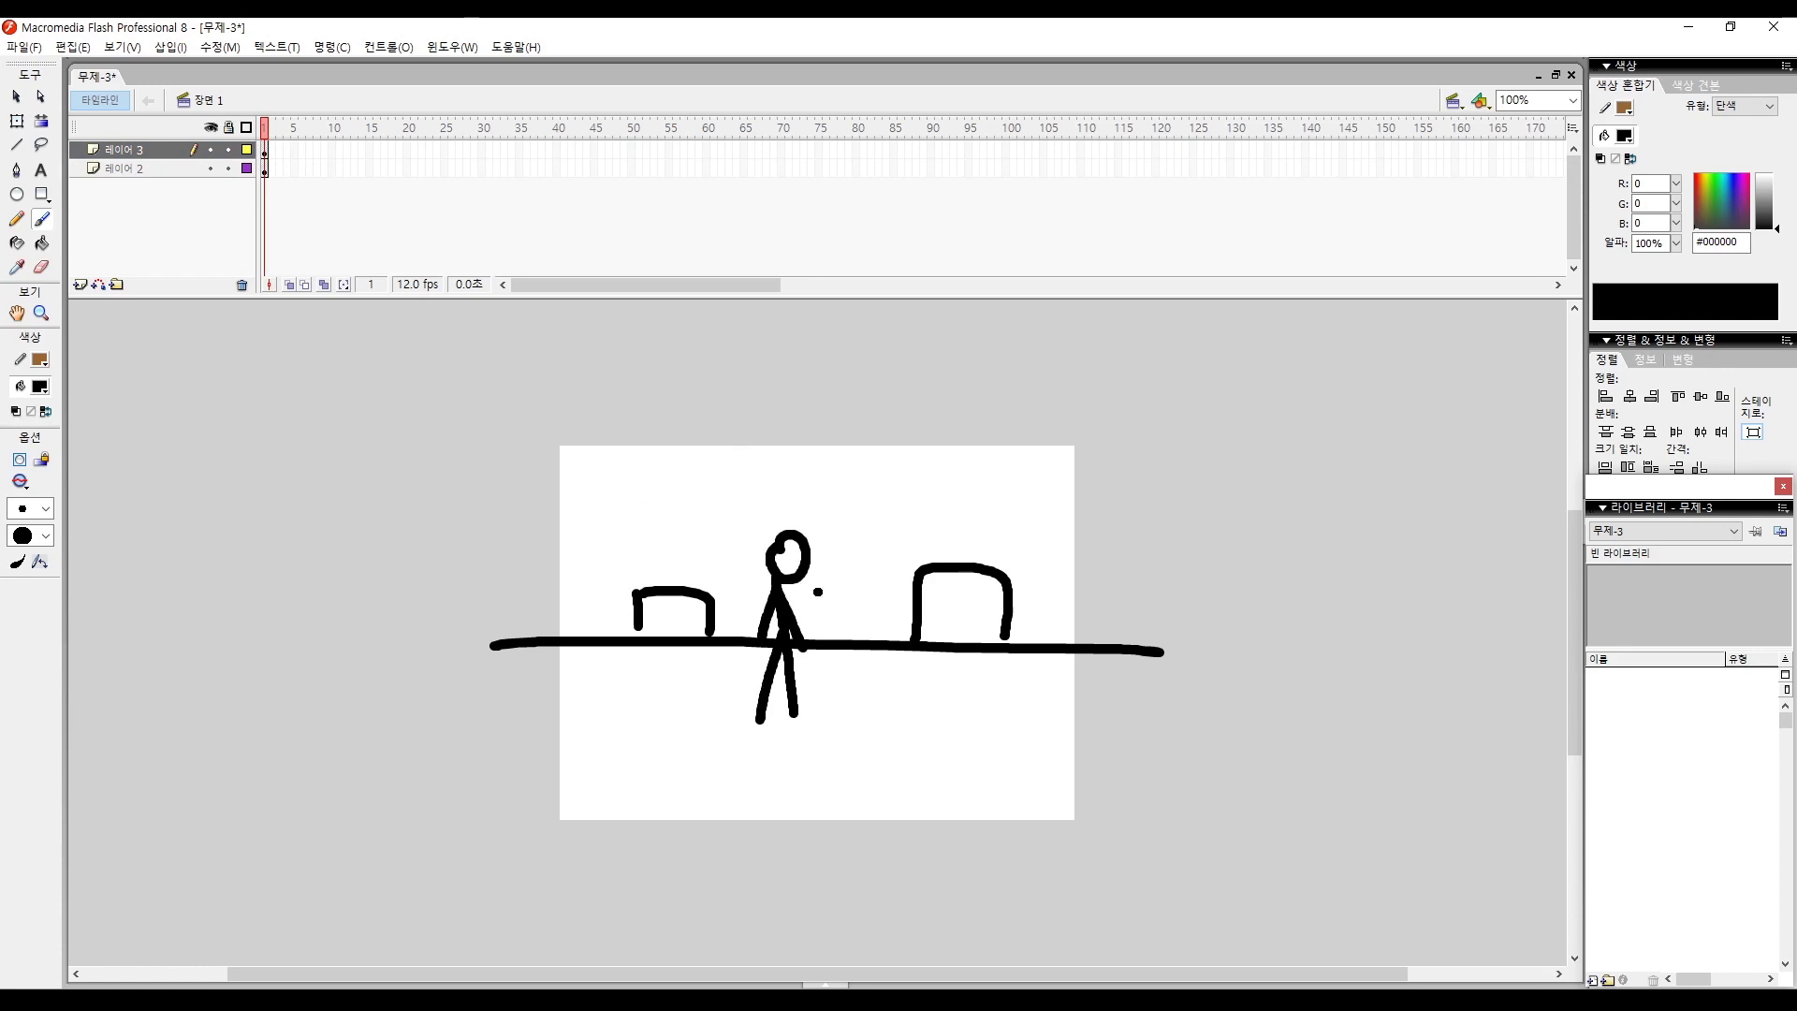
Insert consecutive blank keyframes on 레이어 3 up to frame 16 and extend the background on 레이어 2 over the same length.
key(F7)
key(F7)
key(F7)
key(F7)
key(F7)
key(F7)
key(F7)
key(F7)
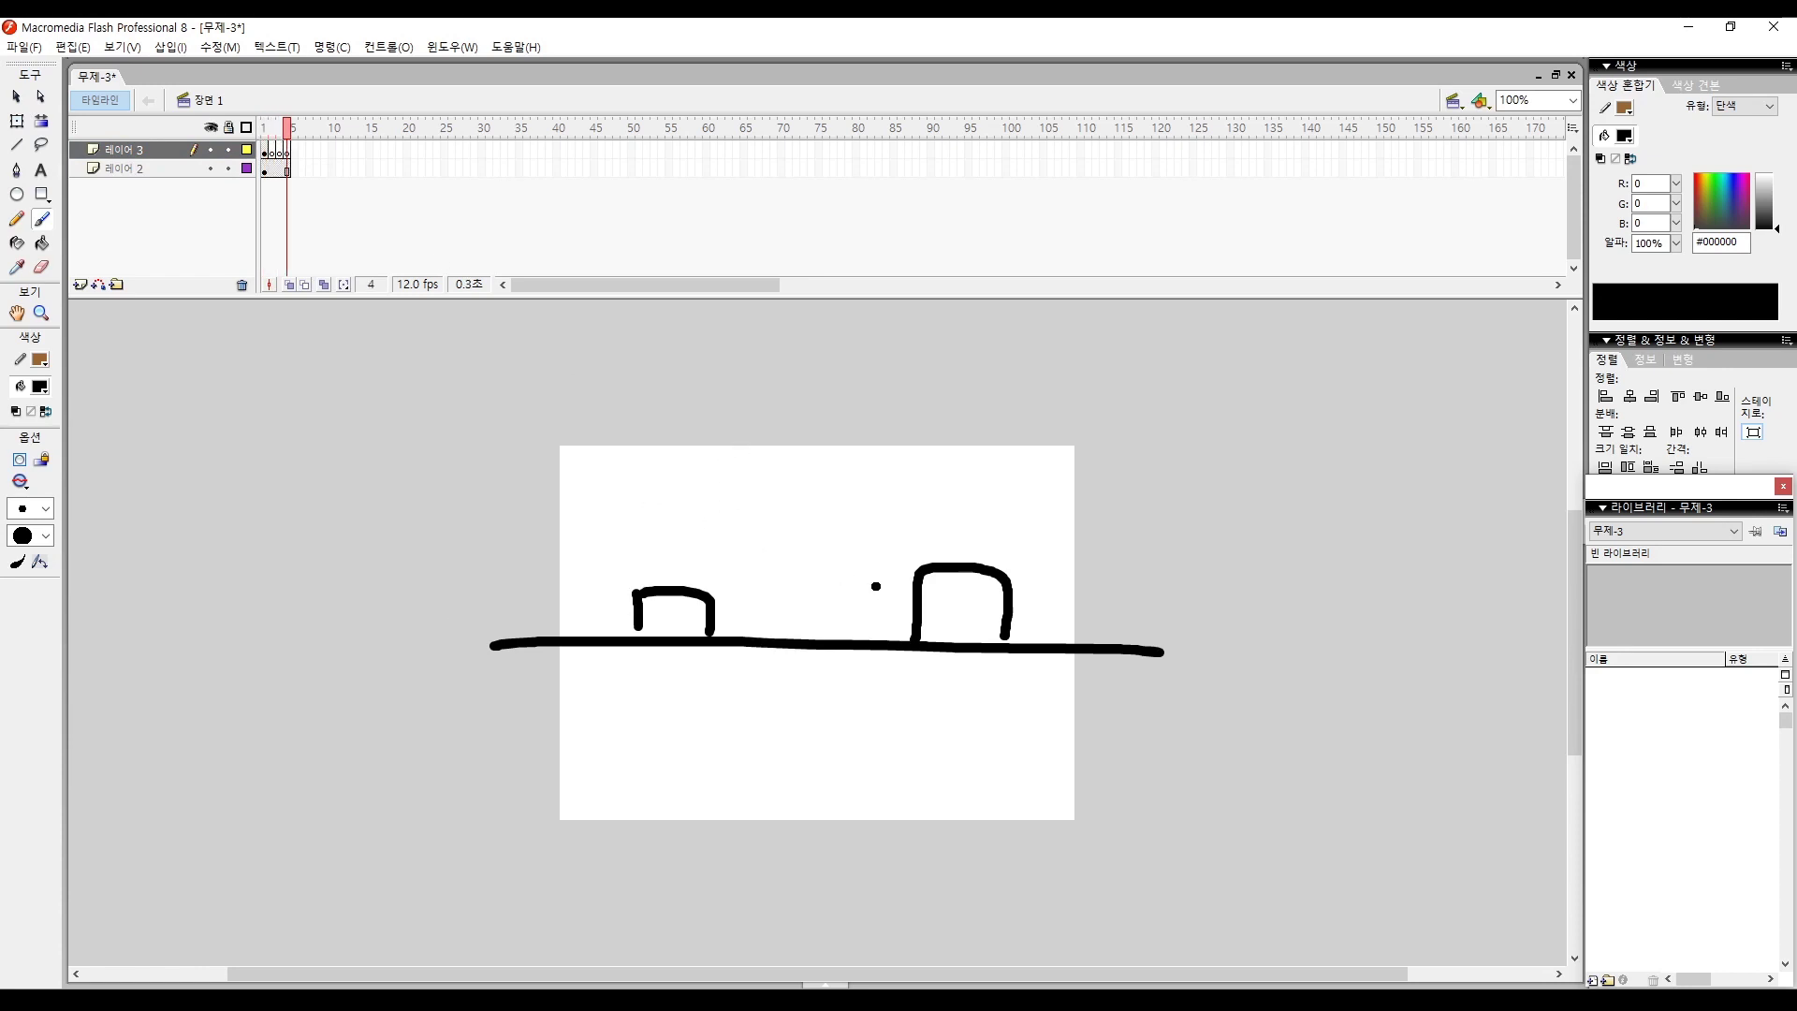
key(F7)
key(F7)
key(F7)
key(F7)
key(F7)
key(F7)
key(F7)
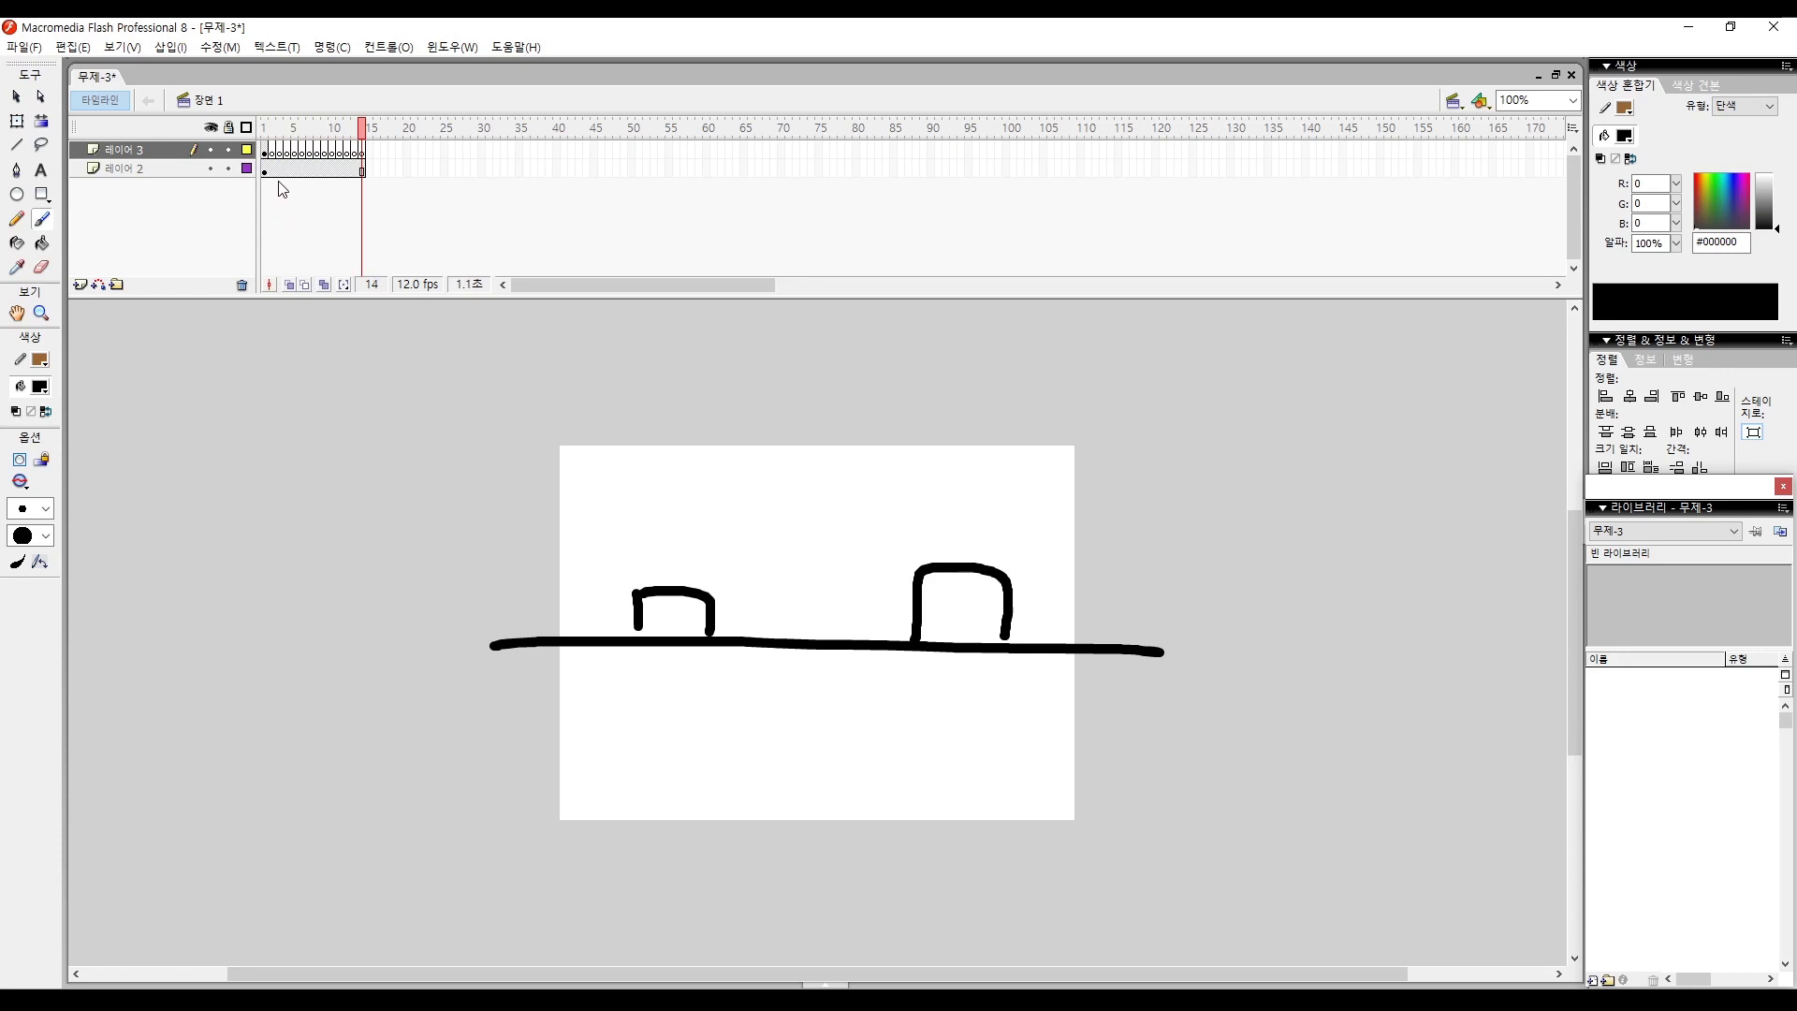
Add a layer folder above 레이어 3 and two new layers above the folder.
mouse_move(268, 169)
mouse_down()
mouse_move(370, 172)
mouse_move(270, 170)
mouse_up()
click(272, 171)
key(v)
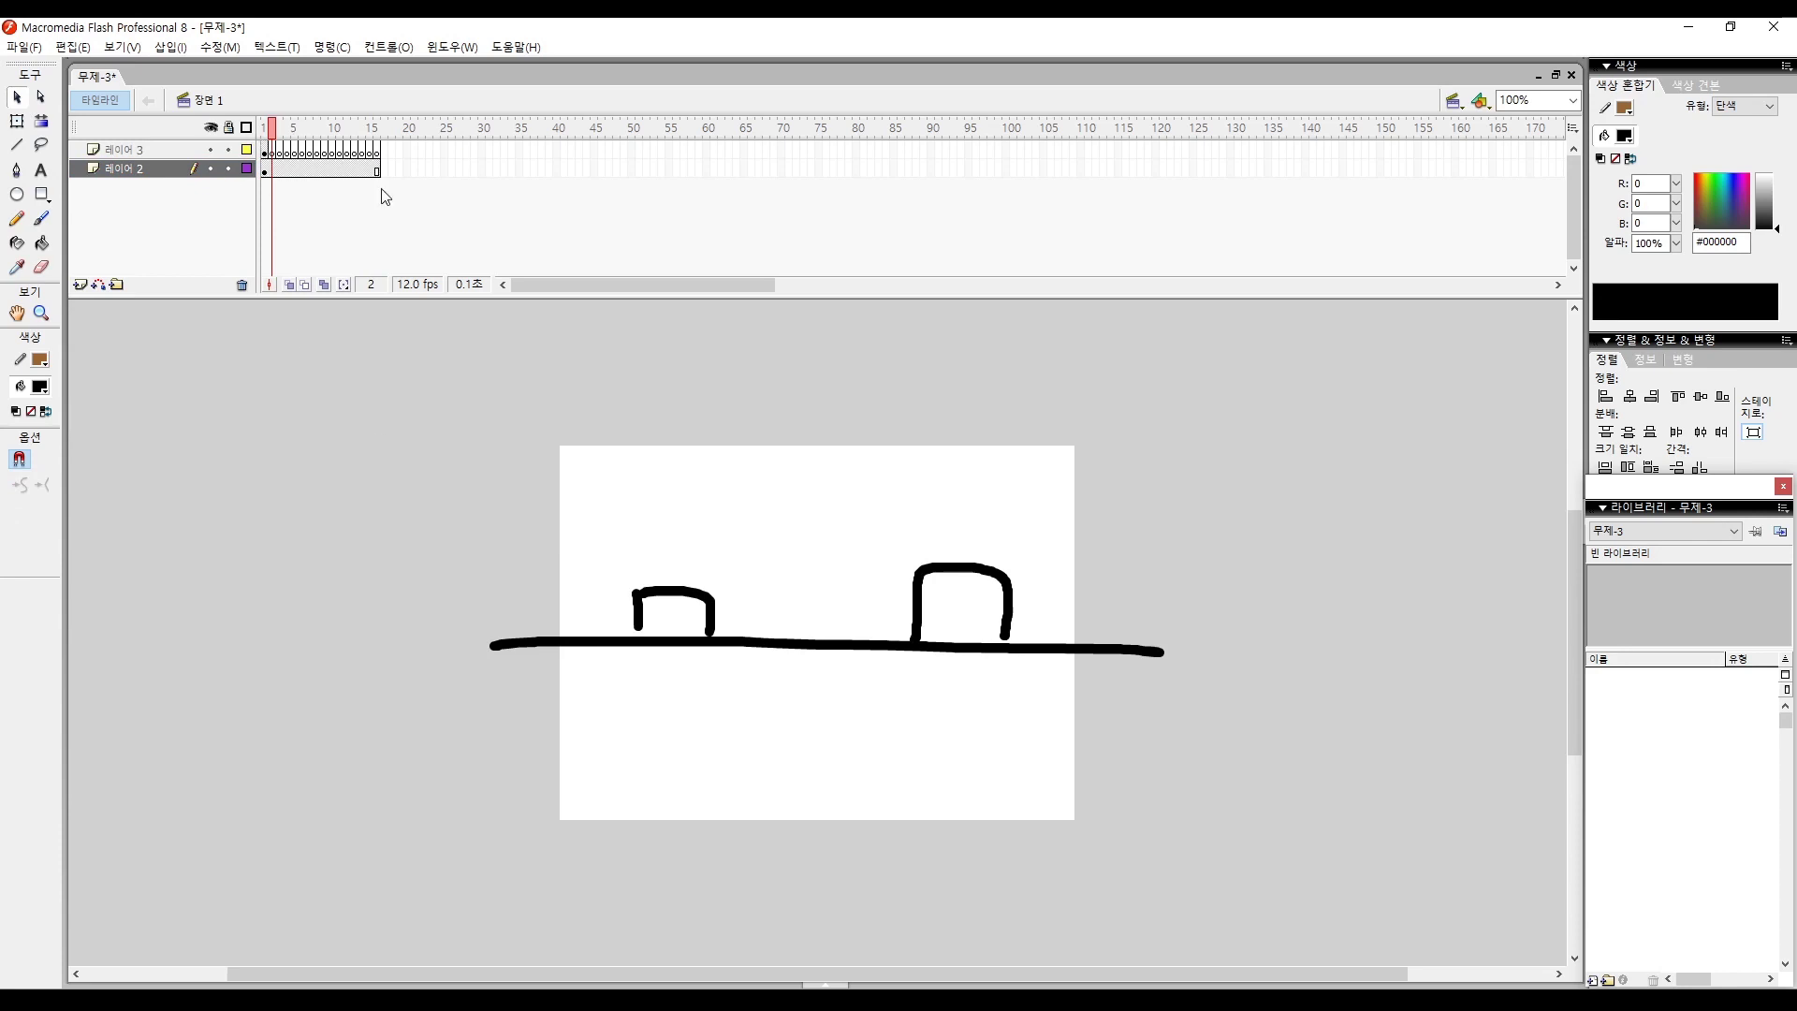
click(119, 285)
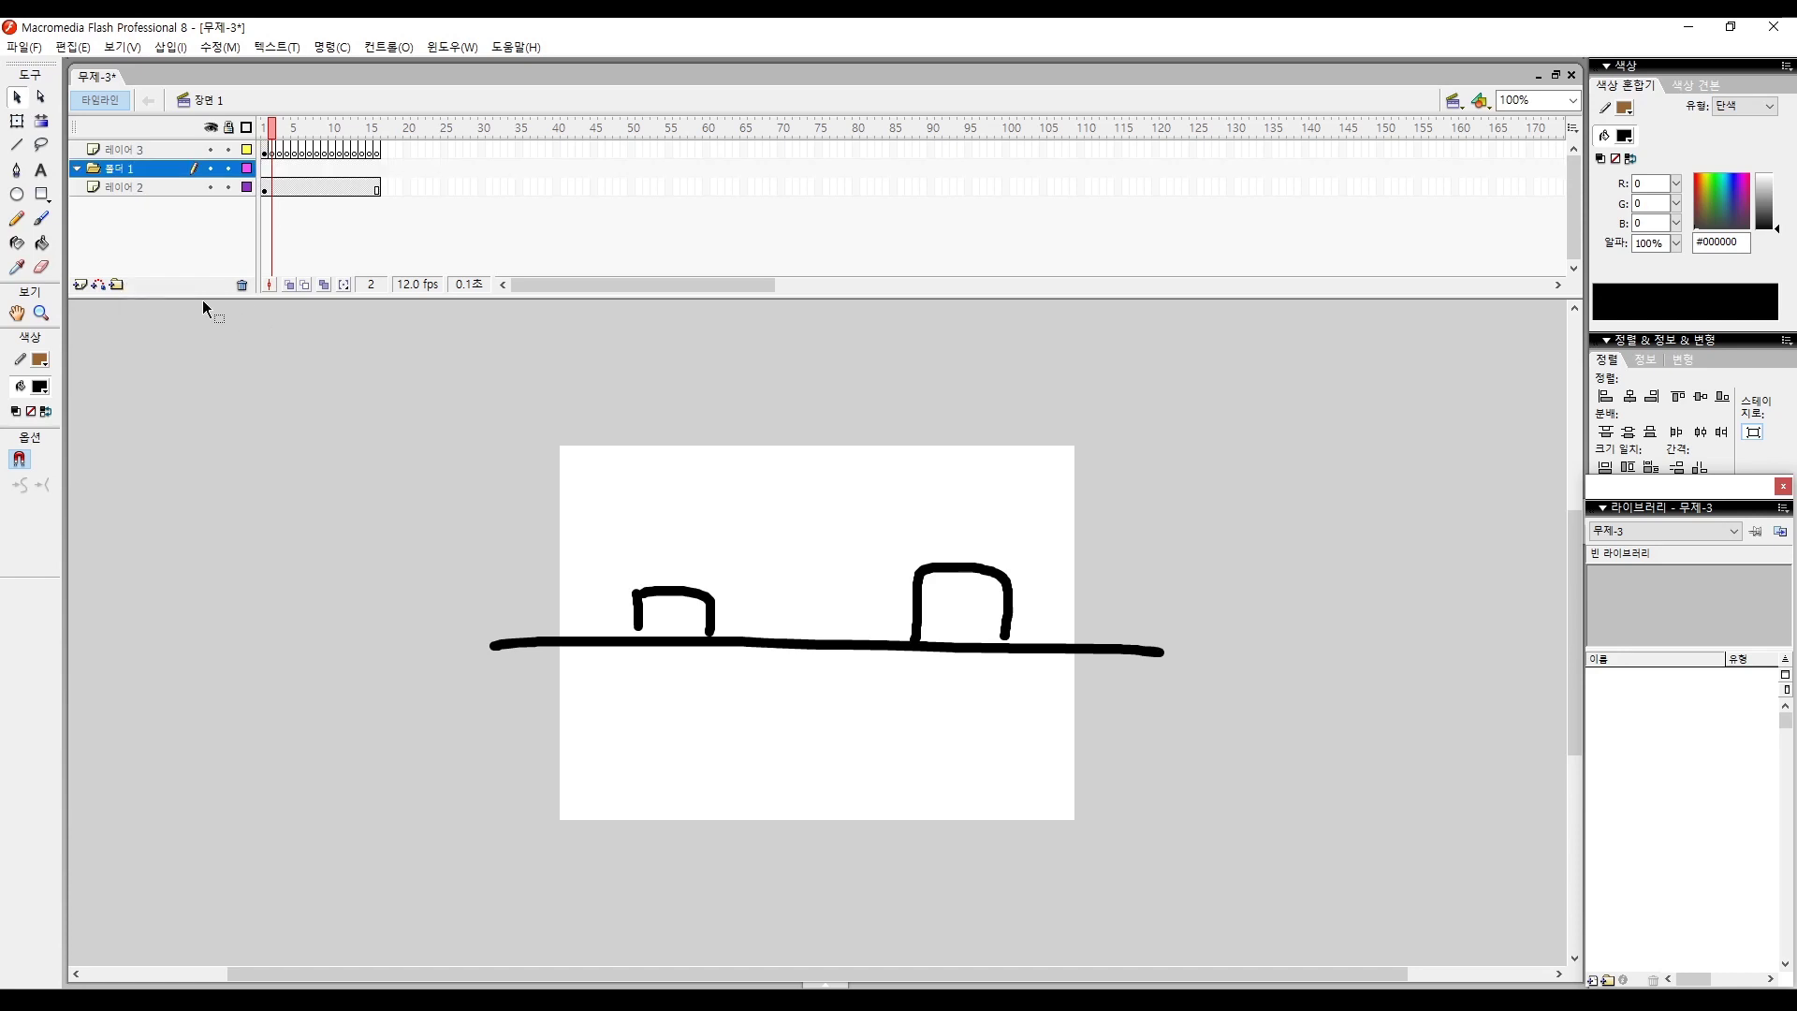
double_click(85, 283)
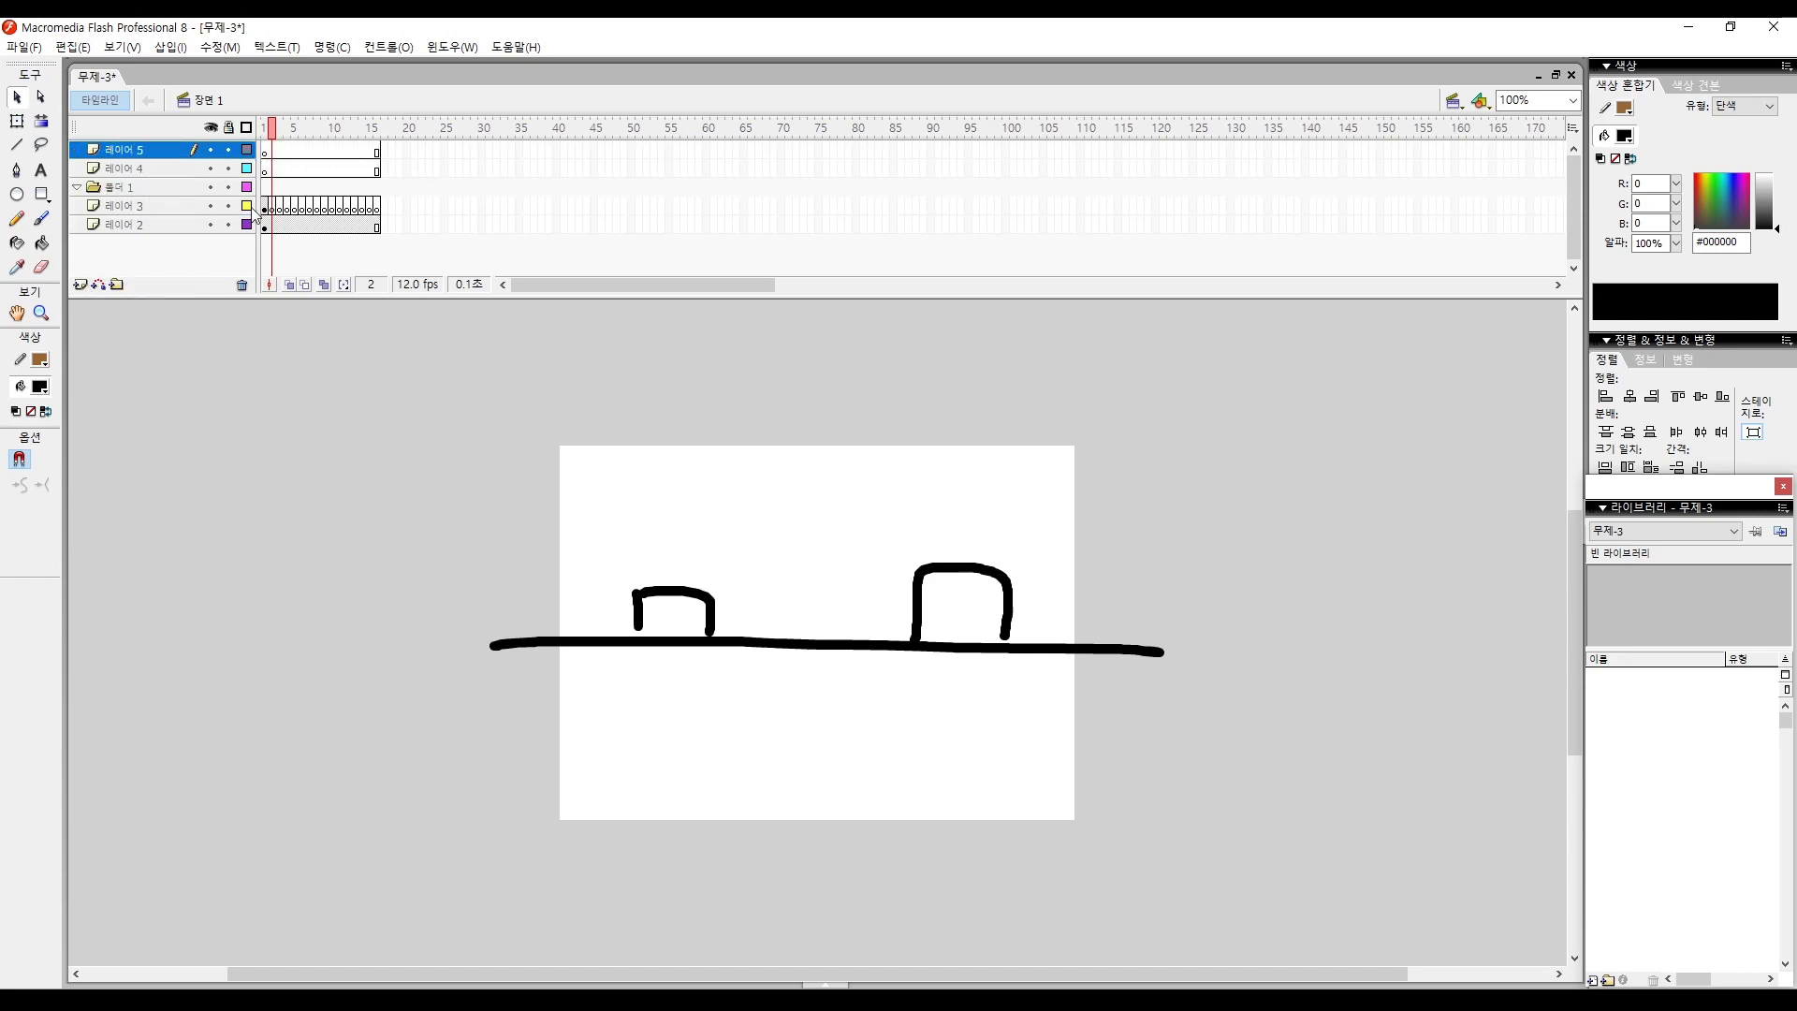
Turn the blank keyframes on frames 2 to 16 of 레이어 3 into merged frames that hold the stick figure.
drag(271, 213, 378, 205)
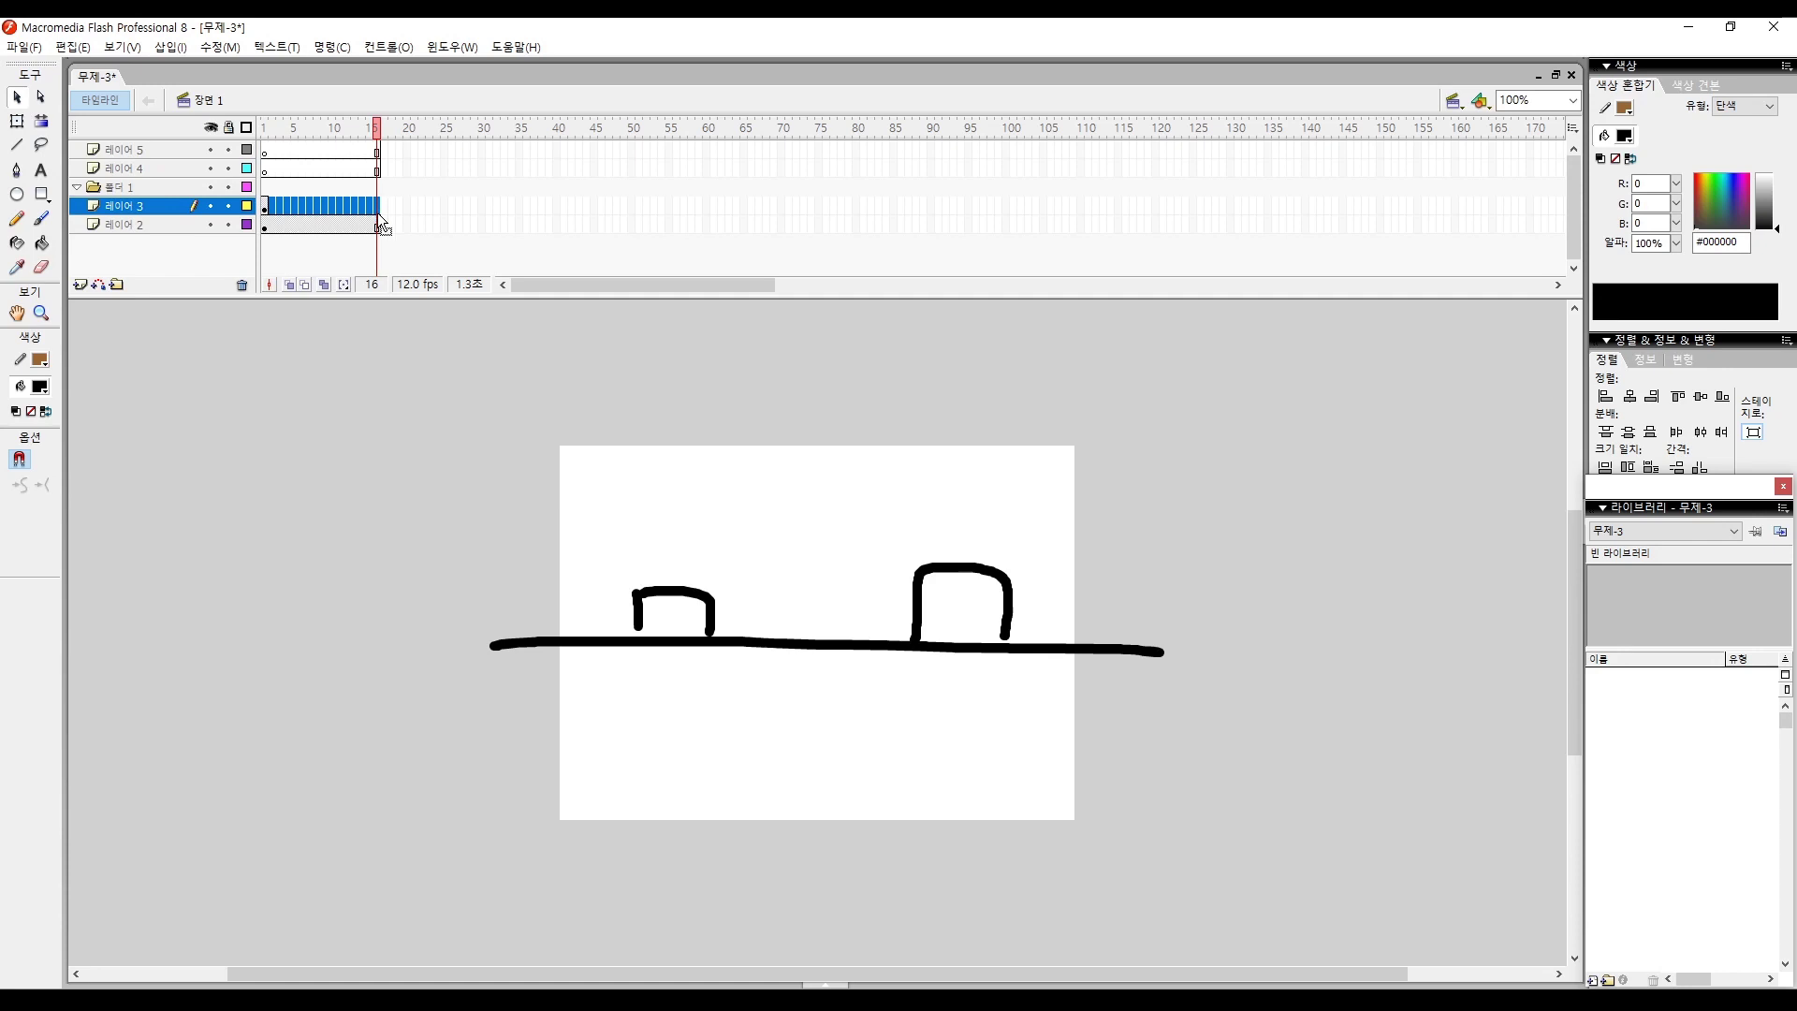
click(266, 206)
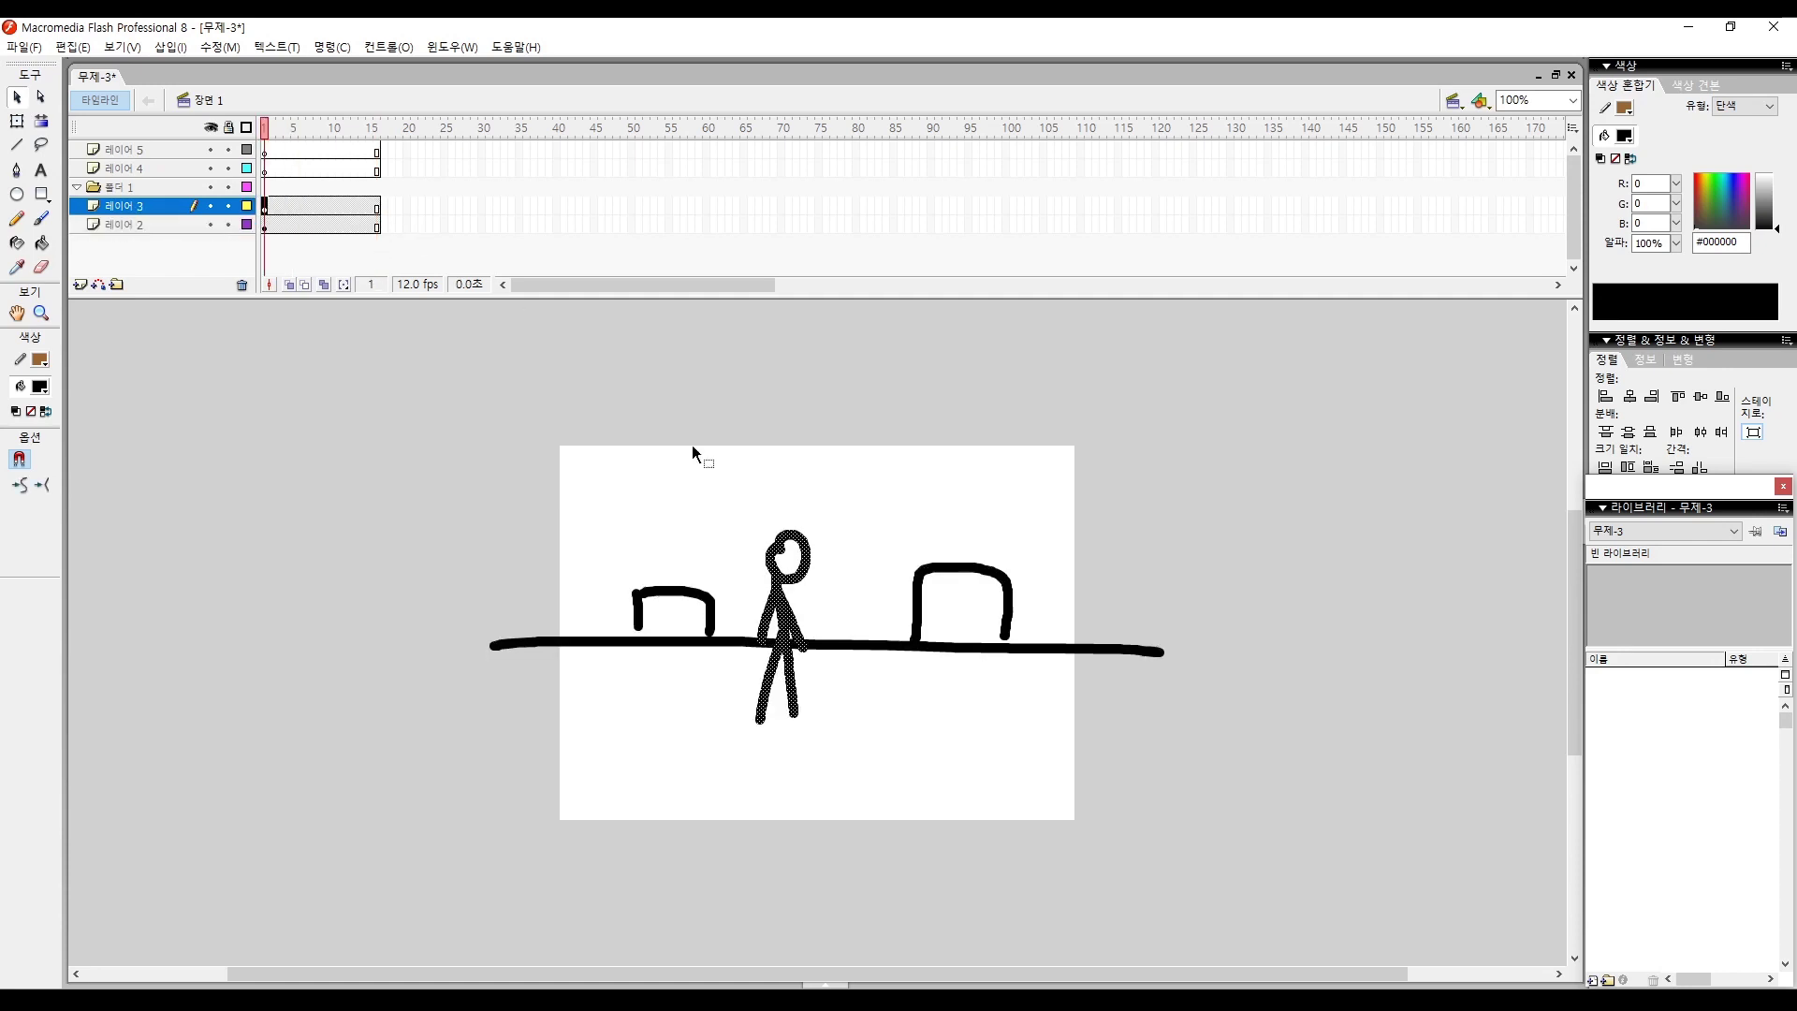
click(597, 472)
Brush a small figure beside the smaller box on 레이어 3.
click(273, 211)
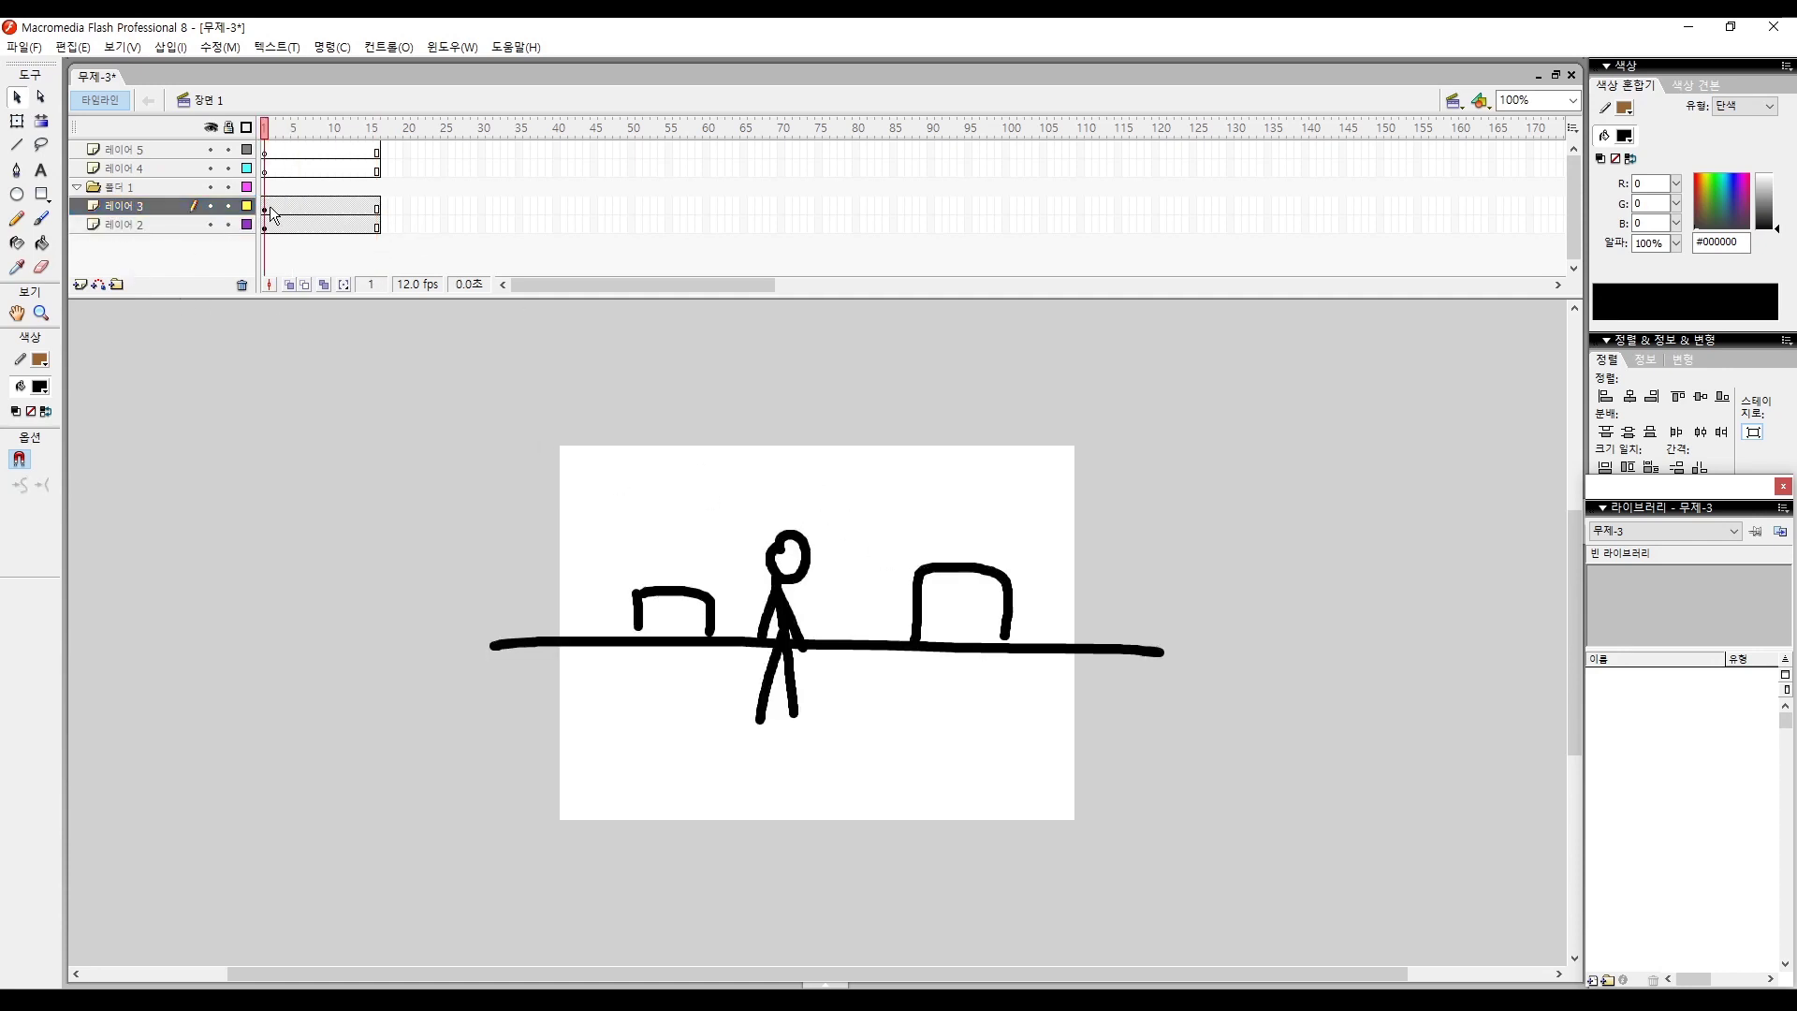
key(b)
drag(614, 597, 599, 610)
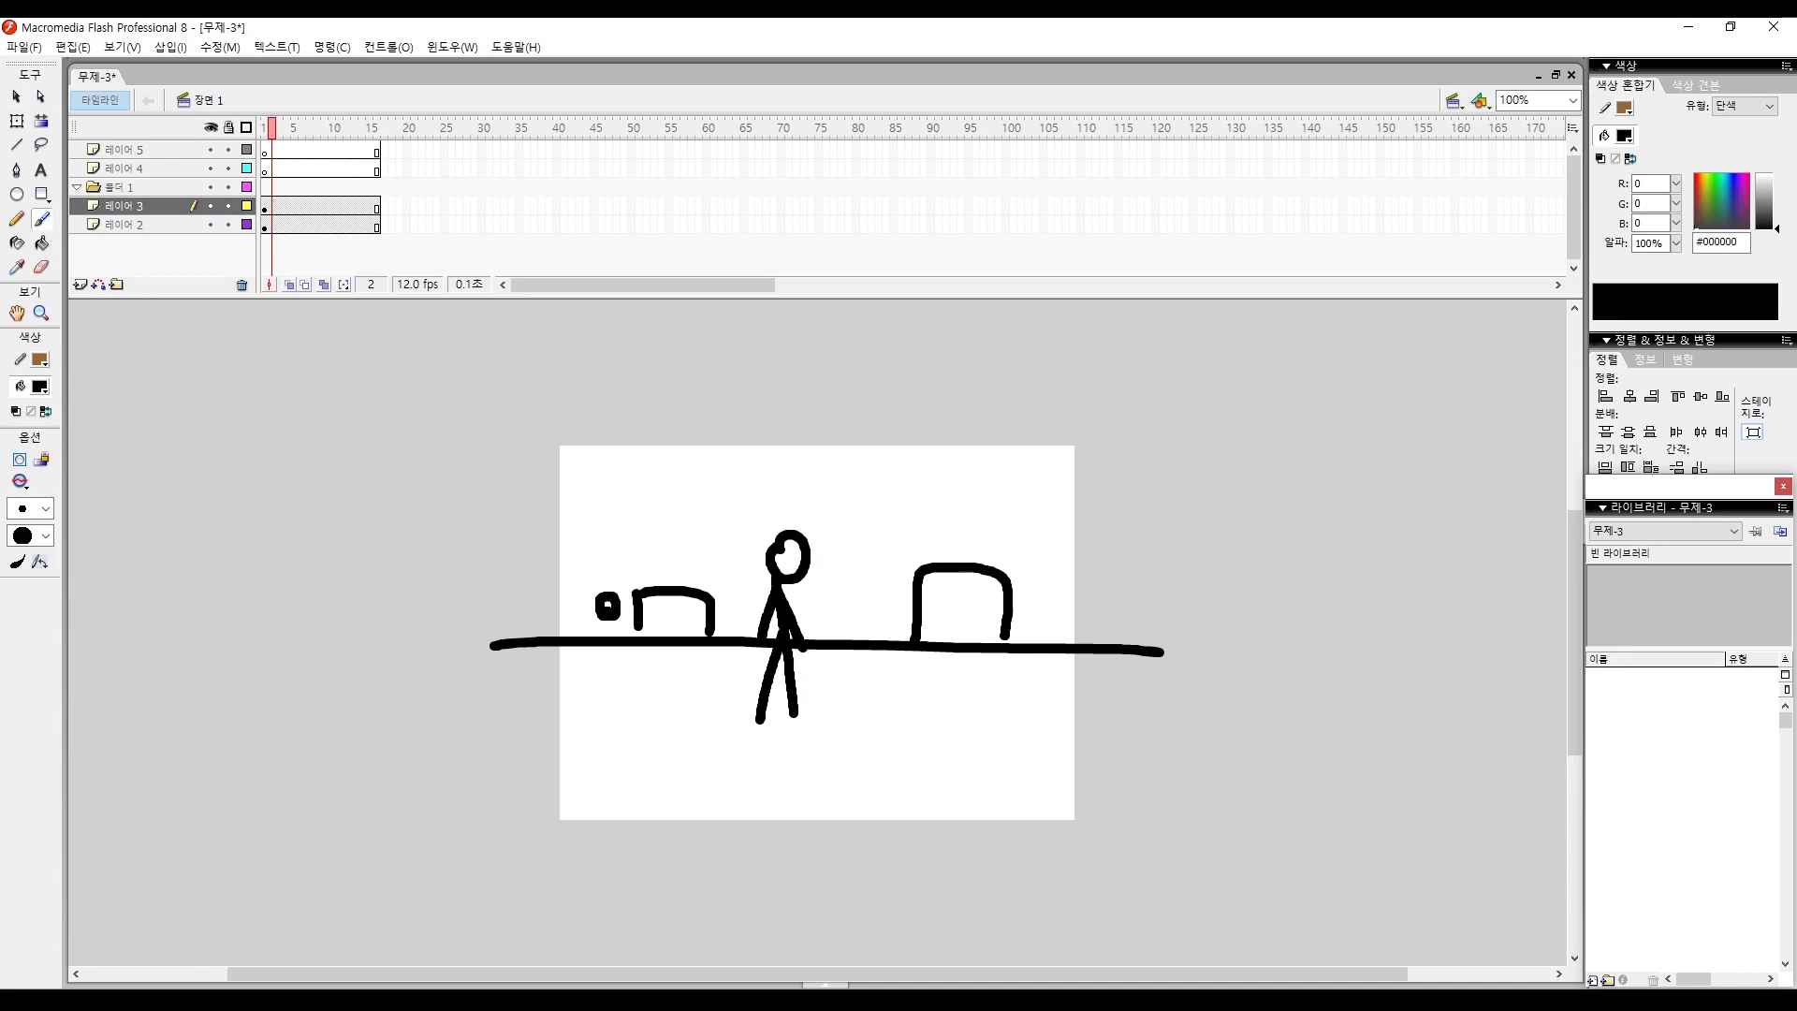
Add two layers above 레이어 3 and brush small shapes on either side of the larger box, one on 레이어 7 and one on 레이어 6.
click(79, 285)
click(79, 284)
drag(870, 595, 875, 638)
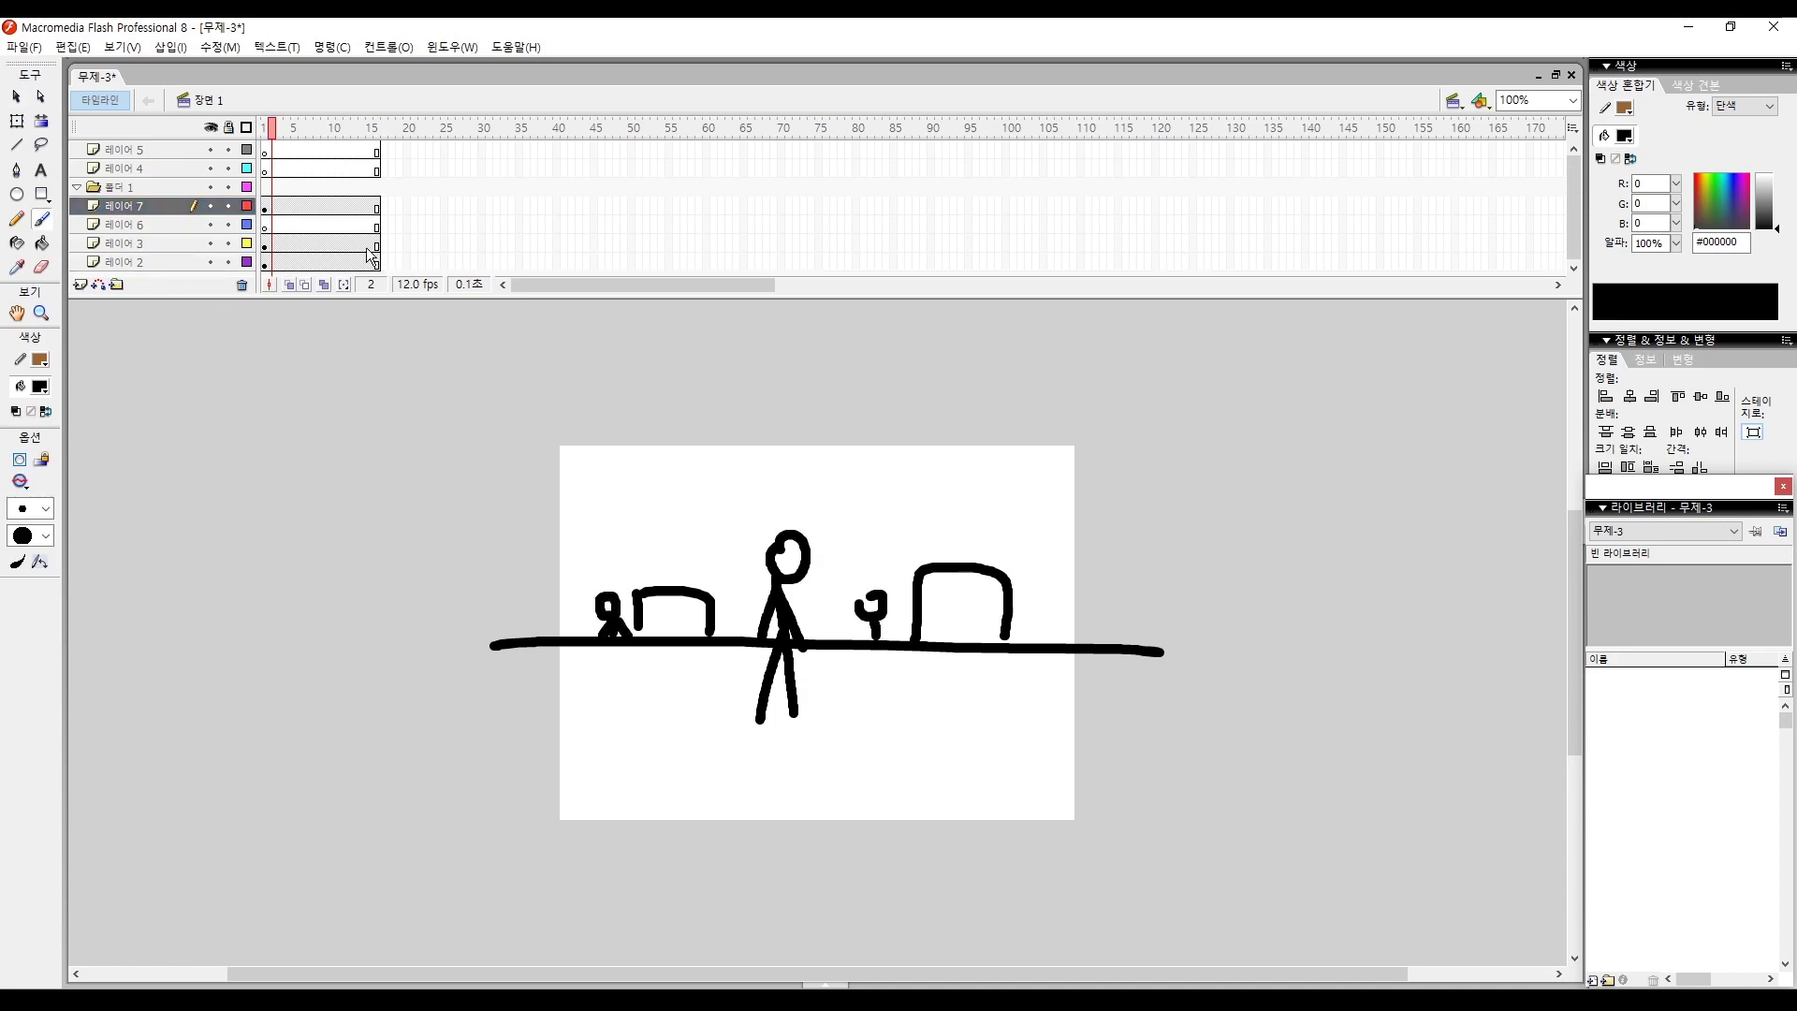
click(354, 224)
mouse_move(1033, 604)
mouse_down()
mouse_move(1055, 610)
mouse_move(1051, 644)
mouse_up()
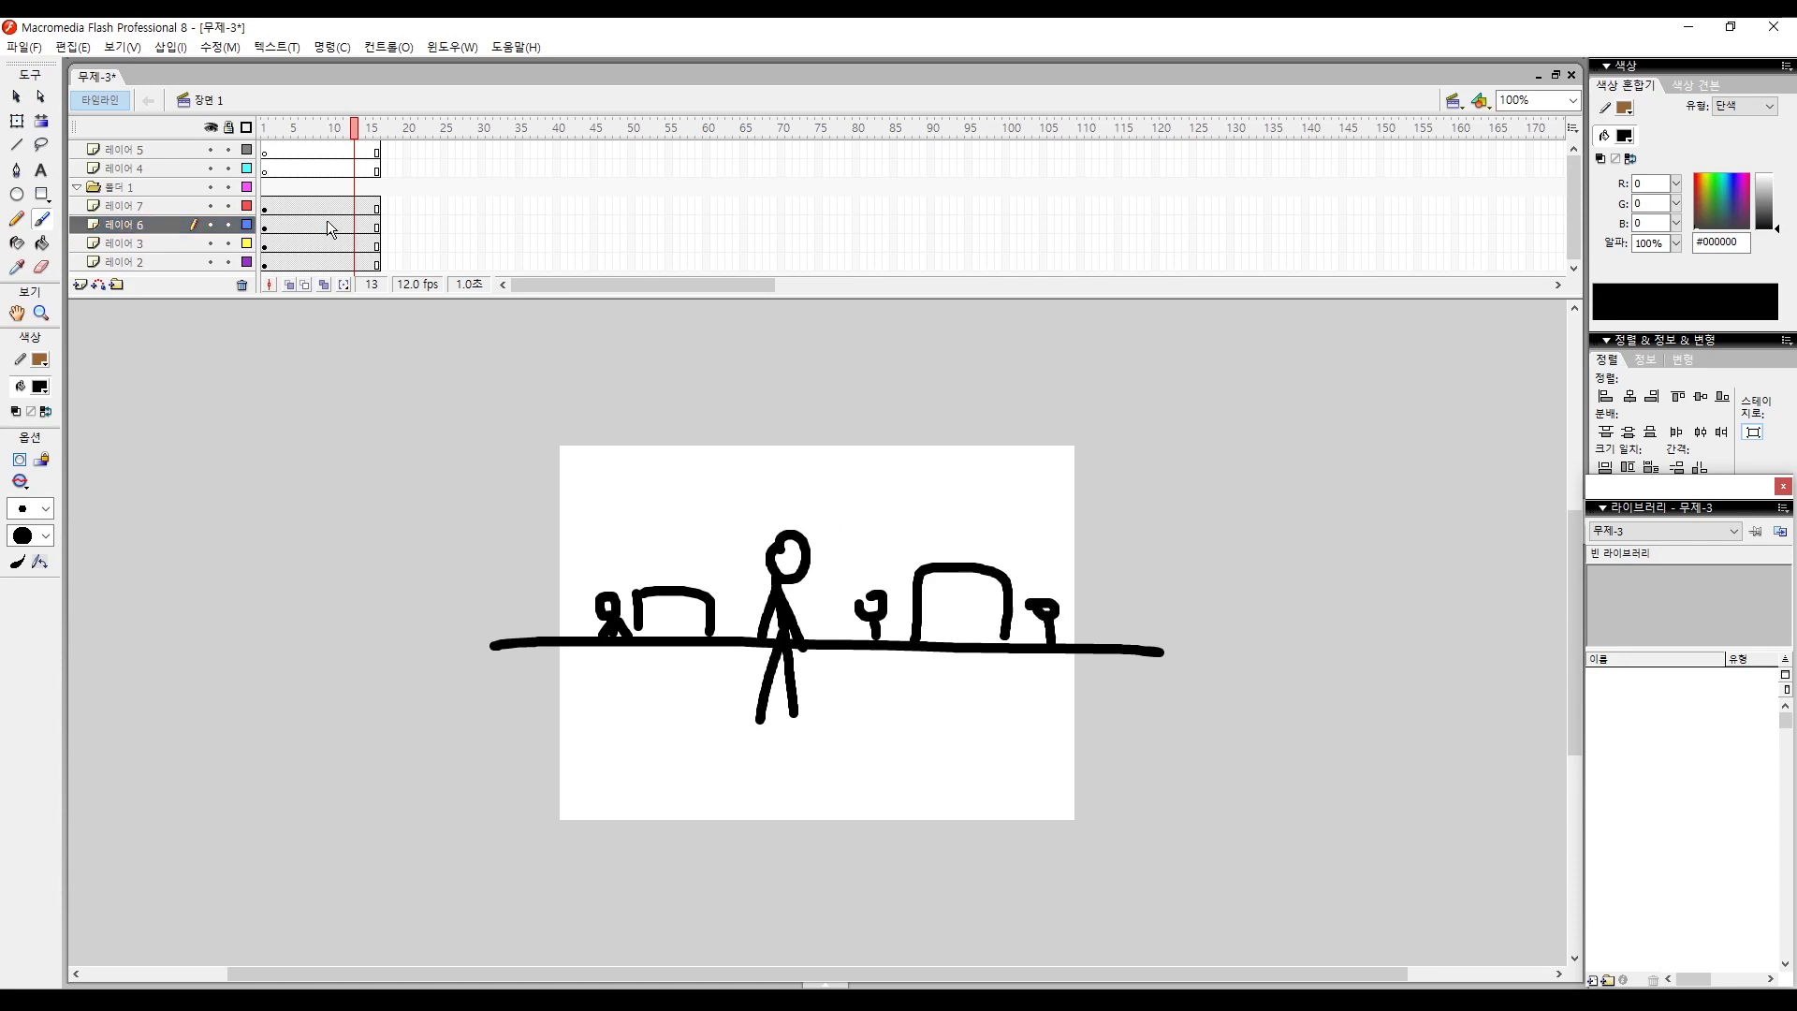
Select the layers from 레이어 7 through 레이어 2 and move them all into 폴더 1.
mouse_move(302, 265)
mouse_down()
mouse_move(306, 209)
mouse_move(380, 208)
mouse_move(286, 265)
mouse_up()
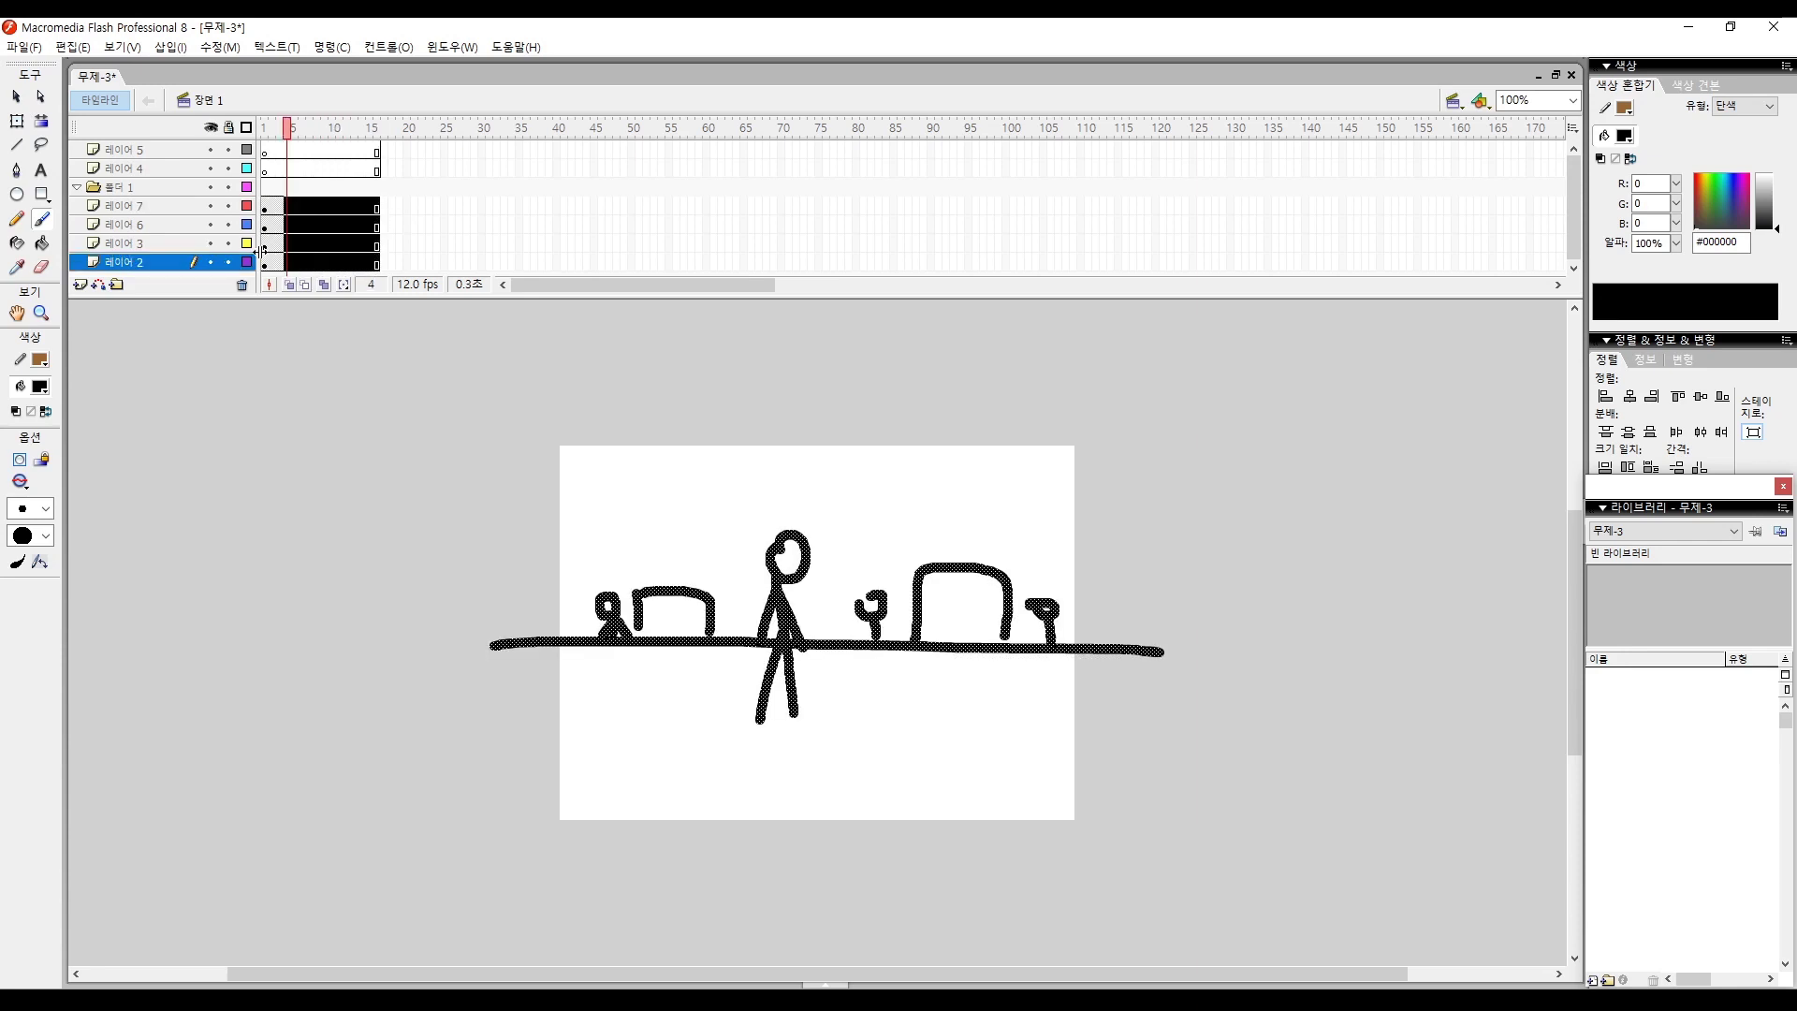
click(127, 206)
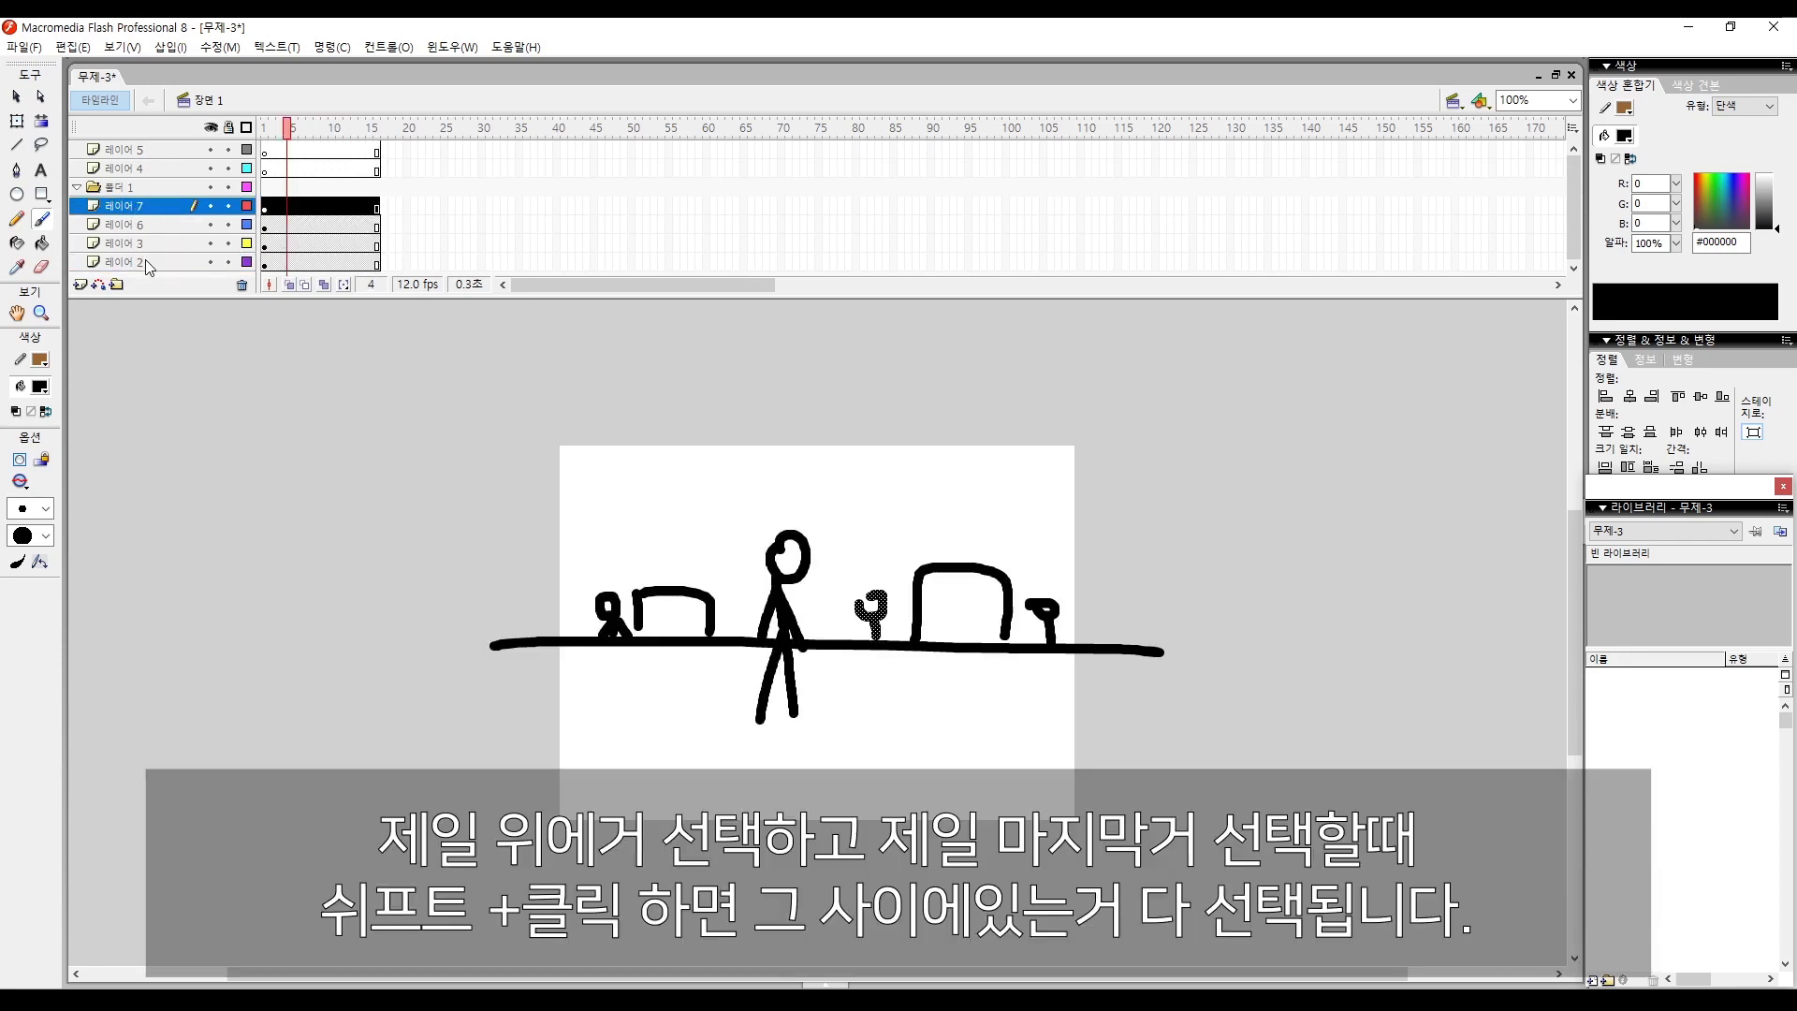
shift+click(147, 265)
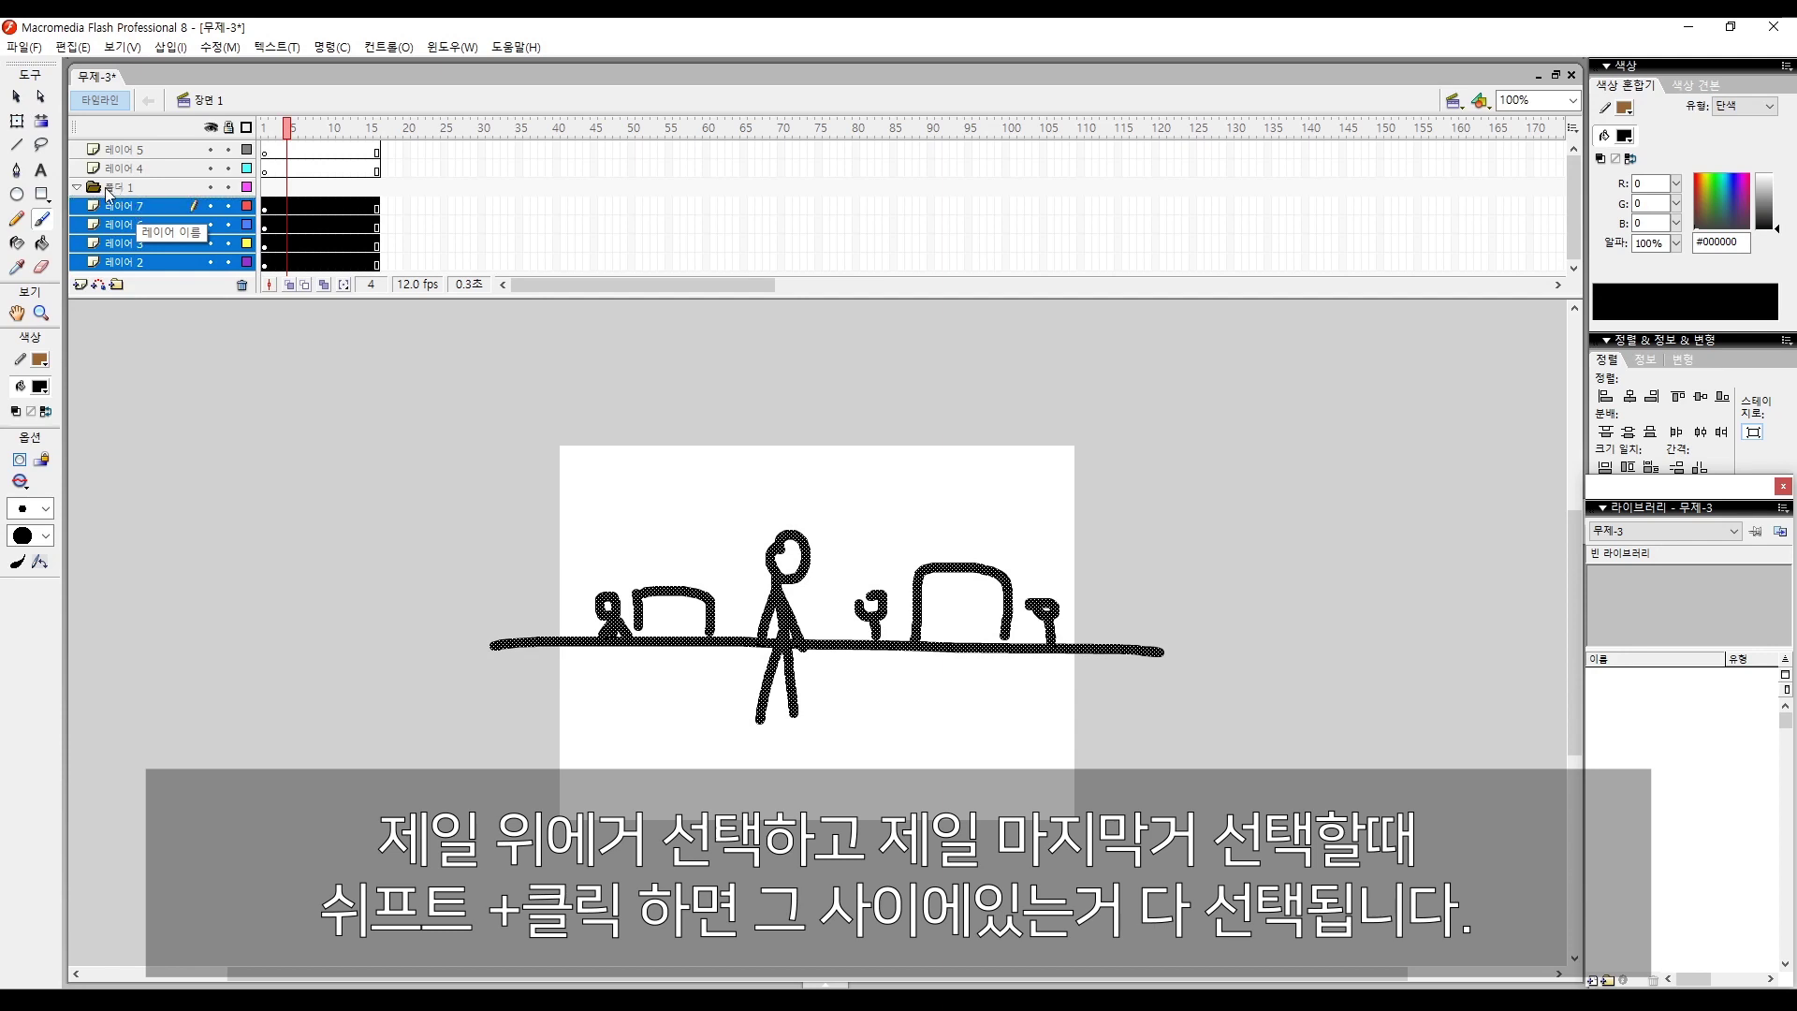
click(446, 237)
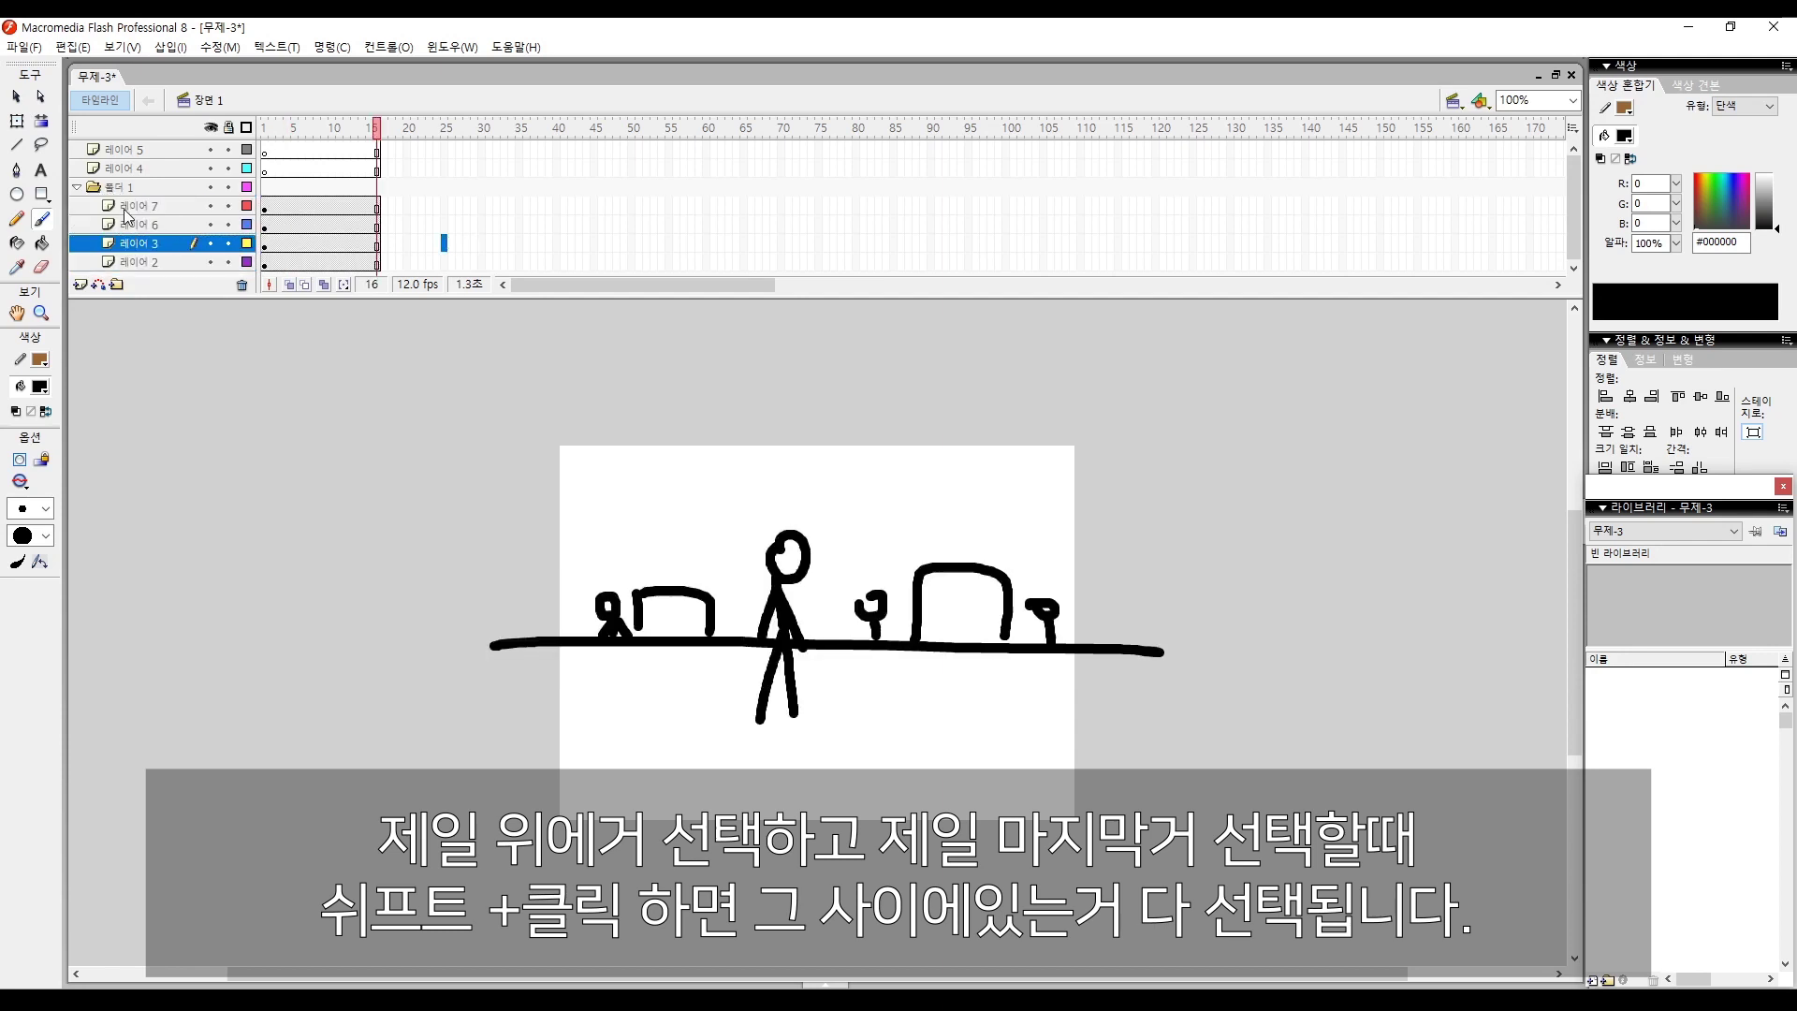
Collapse 폴더 1 and paint a black dot outside the stage, above its upper-left corner.
click(77, 187)
click(94, 185)
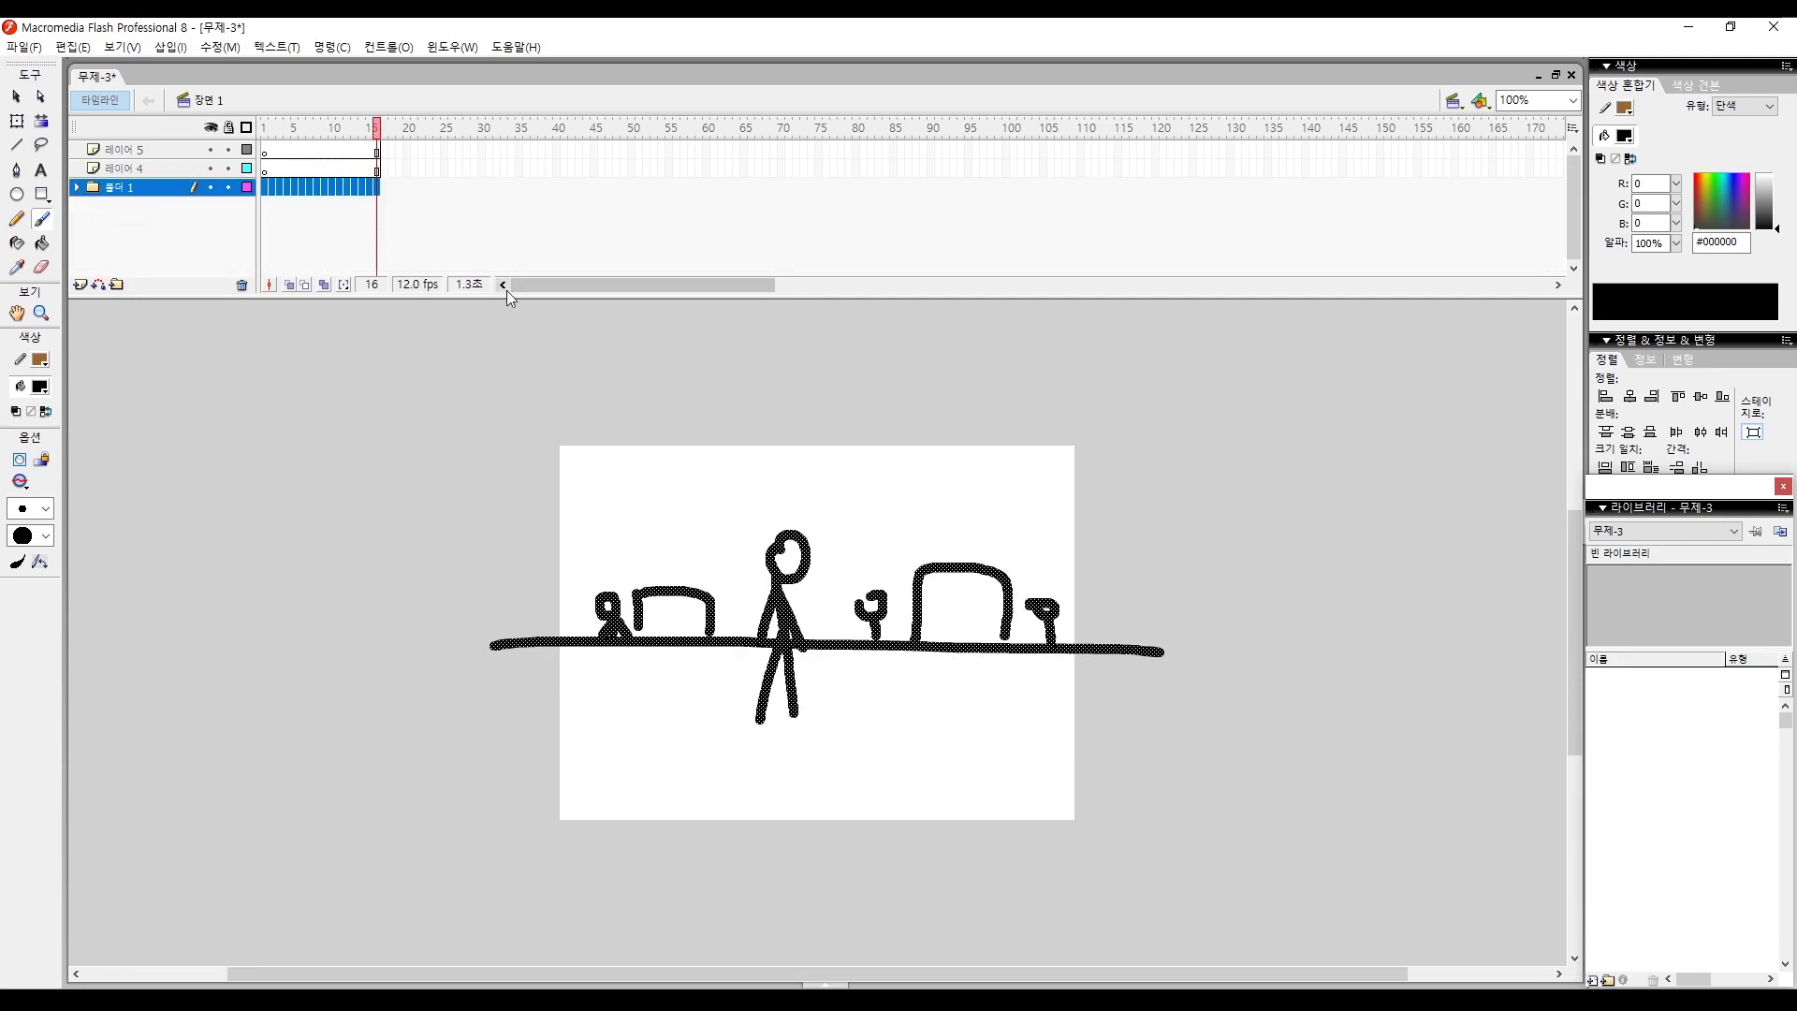
click(538, 385)
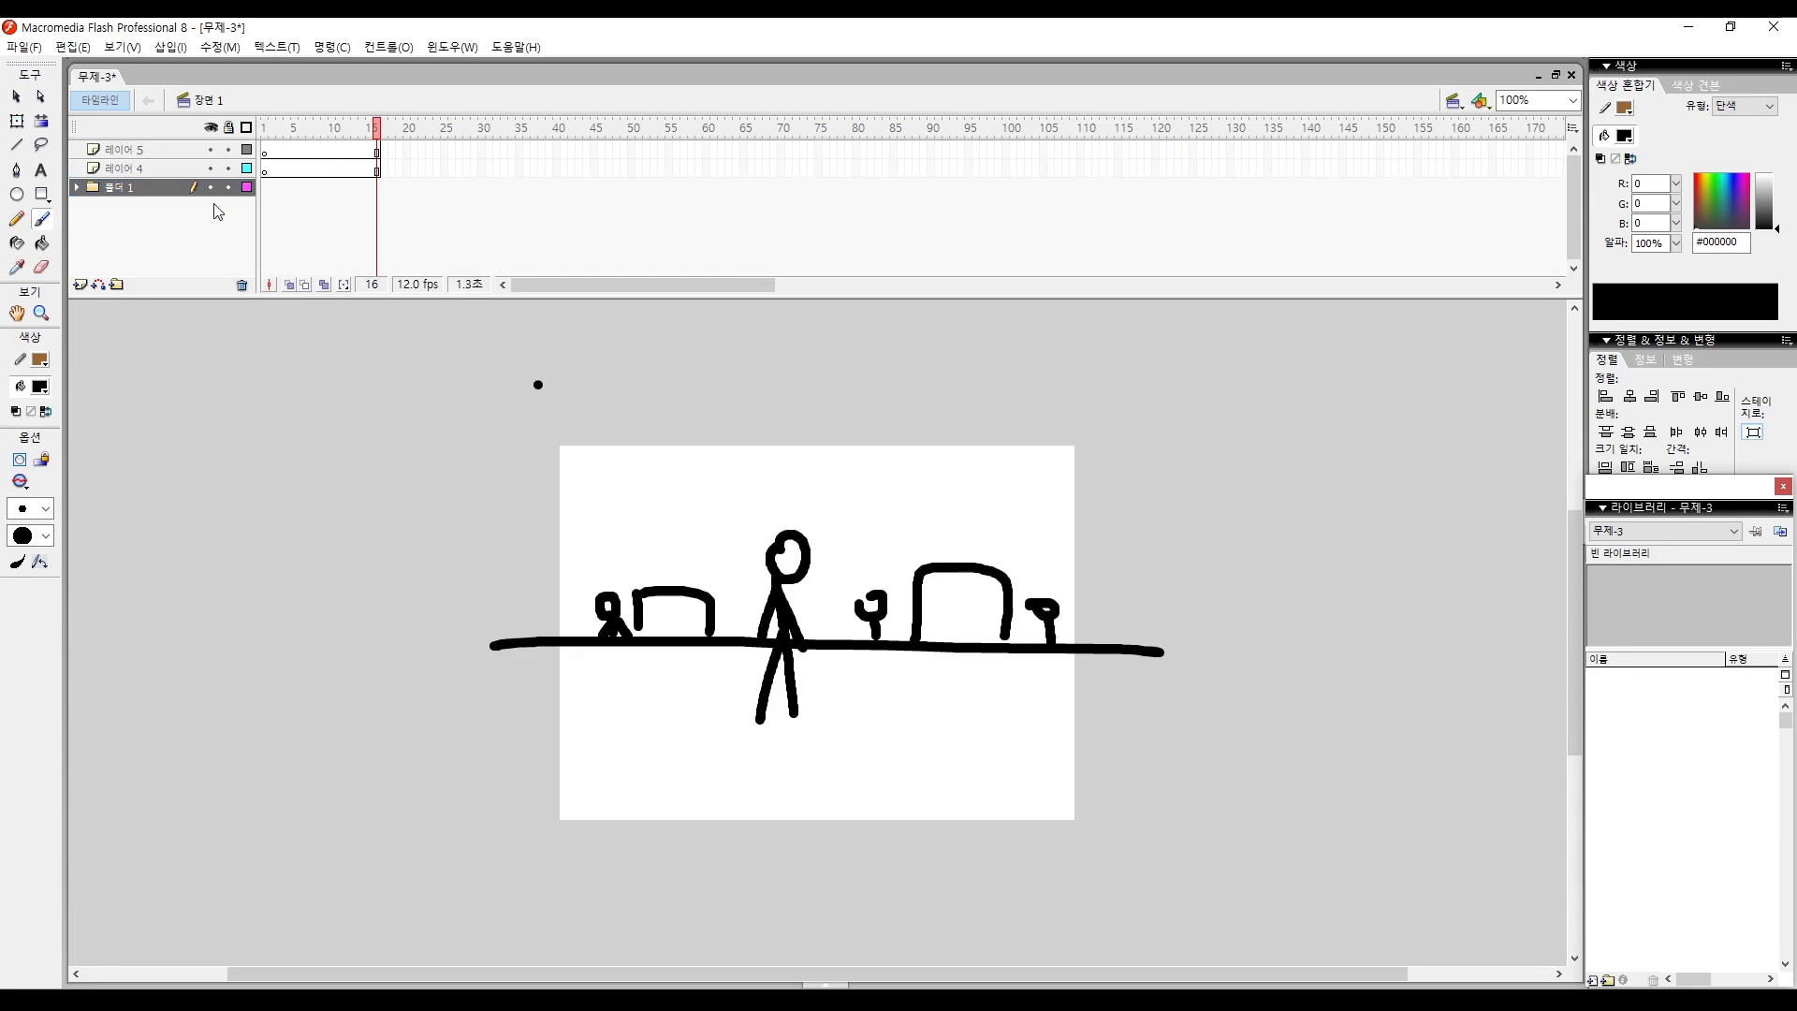
Select frame 2 of 레이어 4, then expand 폴더 1 to view its layers and collapse it again.
click(138, 169)
click(265, 171)
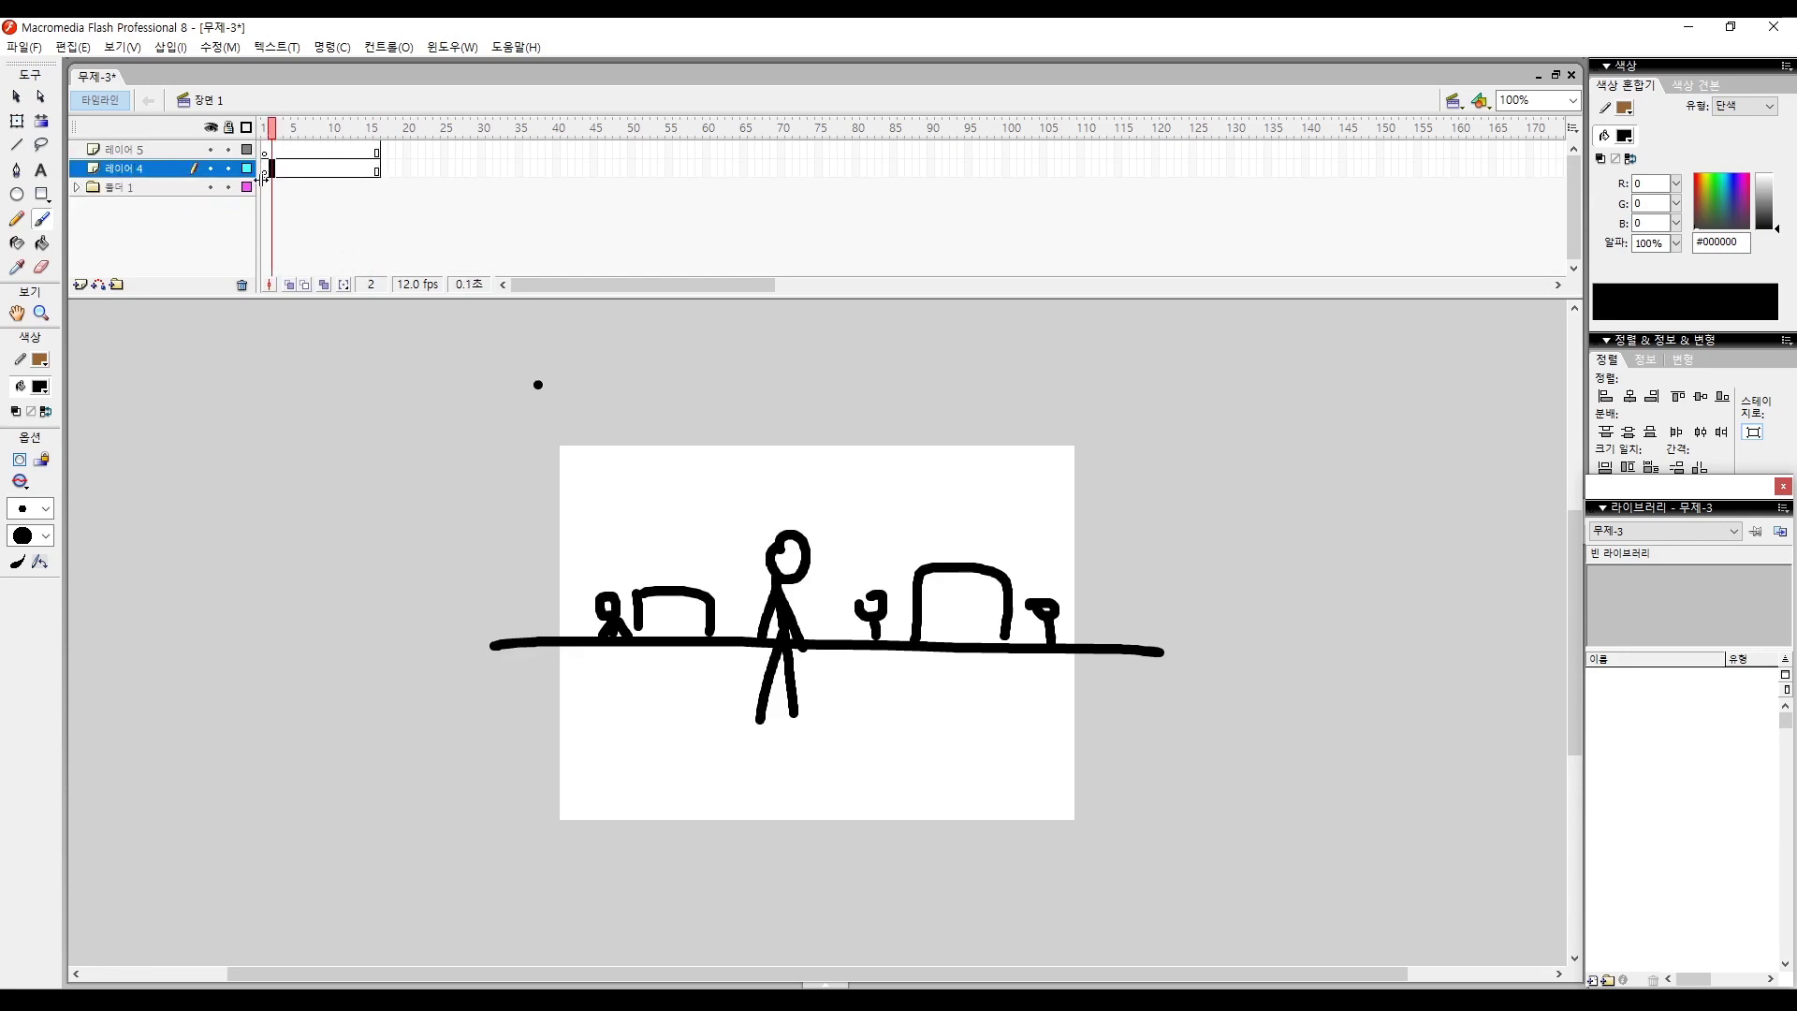
click(328, 159)
click(78, 188)
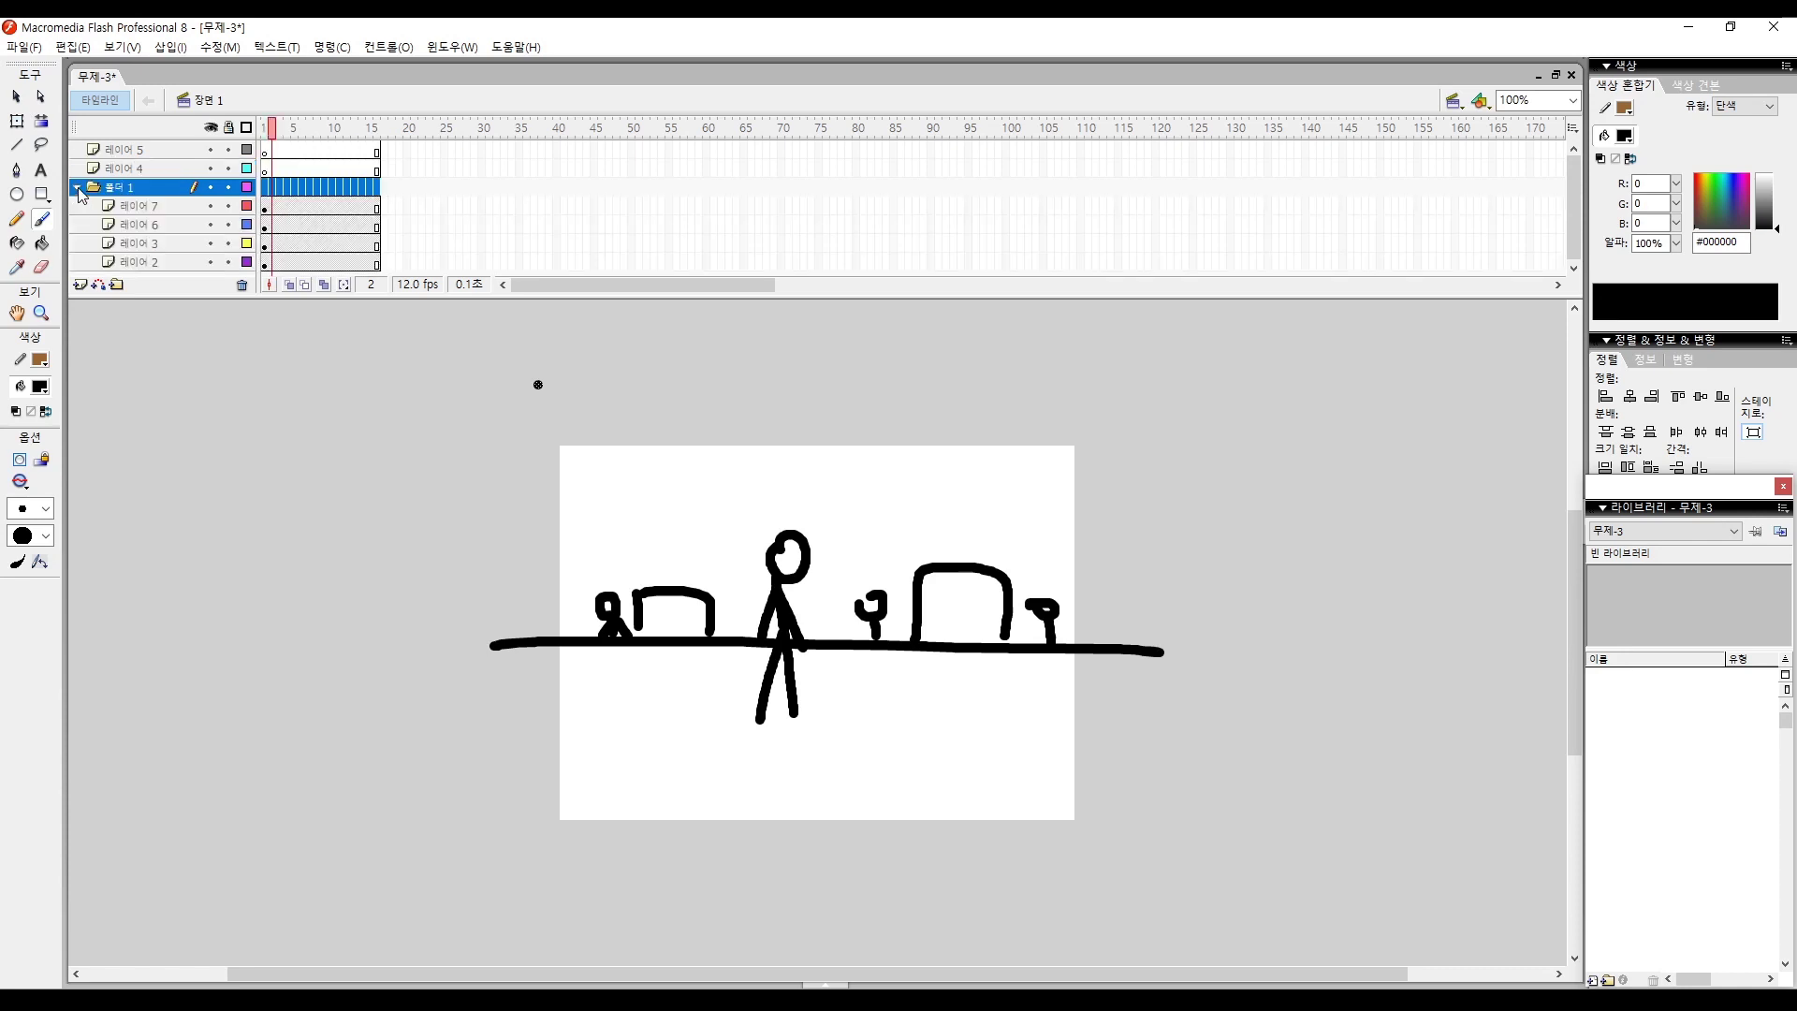
click(78, 188)
Marquee-select the drawings on the stage, deselect them, and lock 폴더 1.
key(v)
click(603, 437)
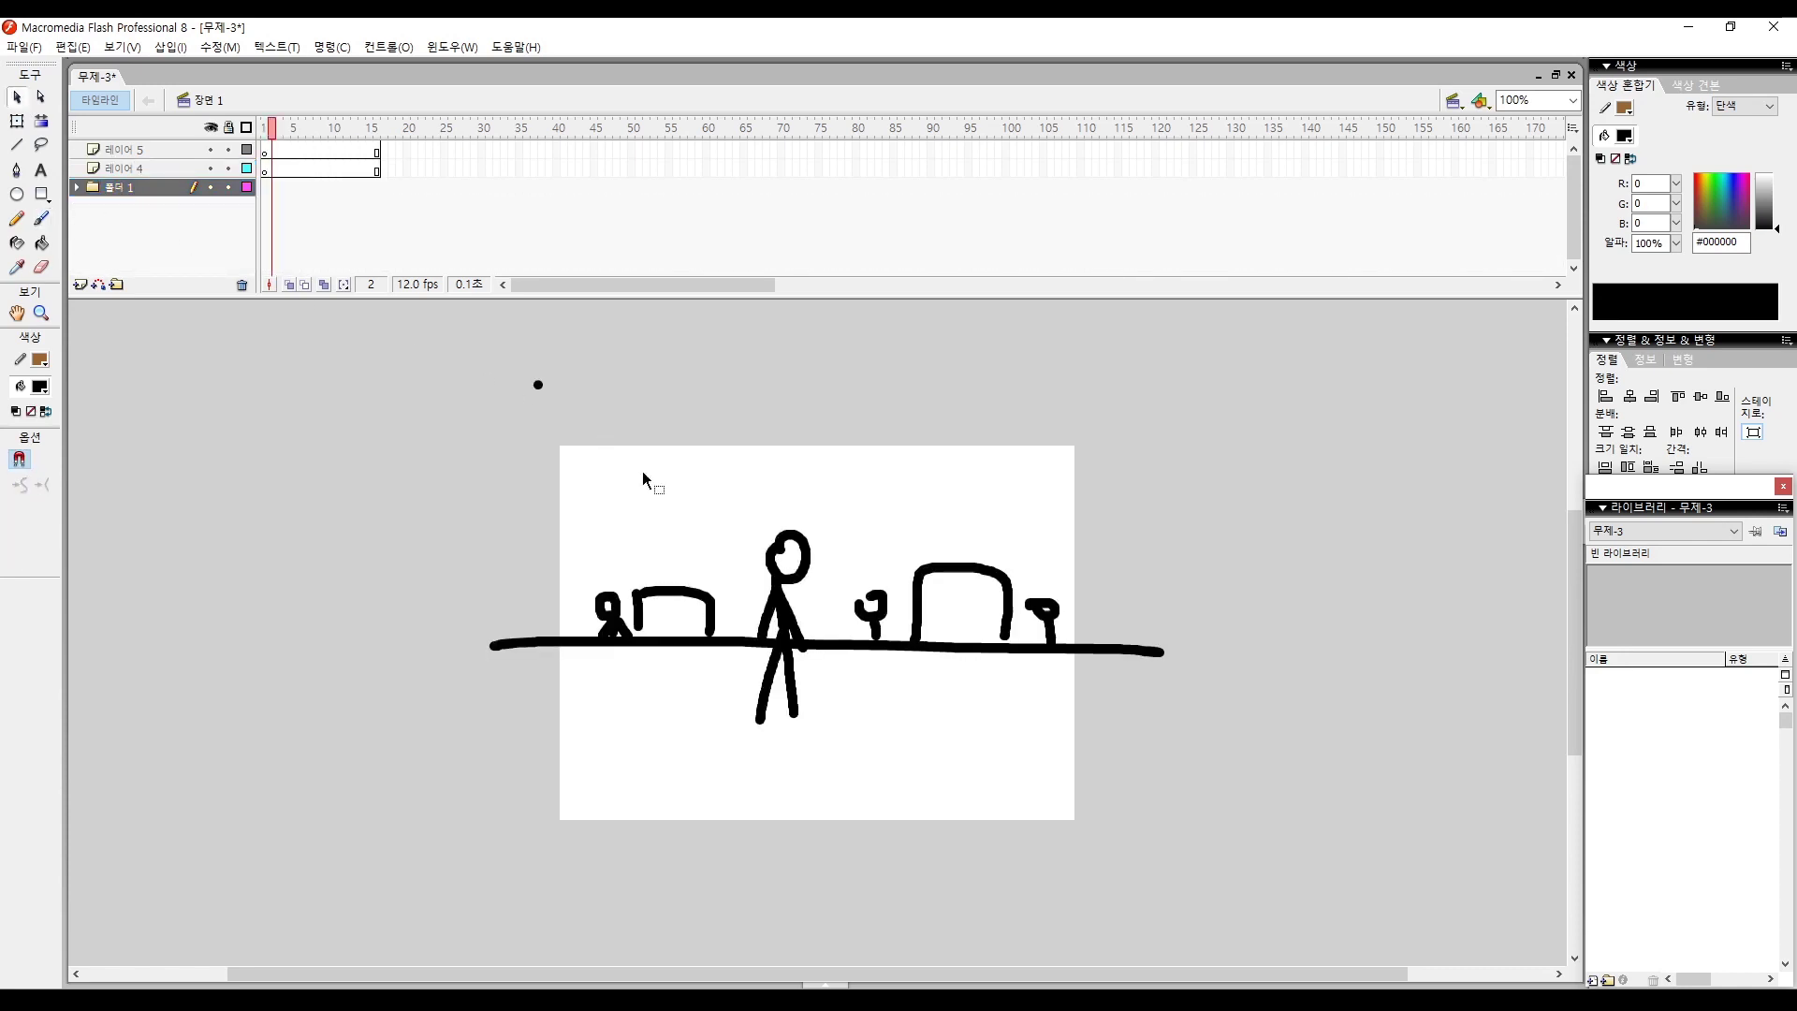
drag(581, 481, 1104, 782)
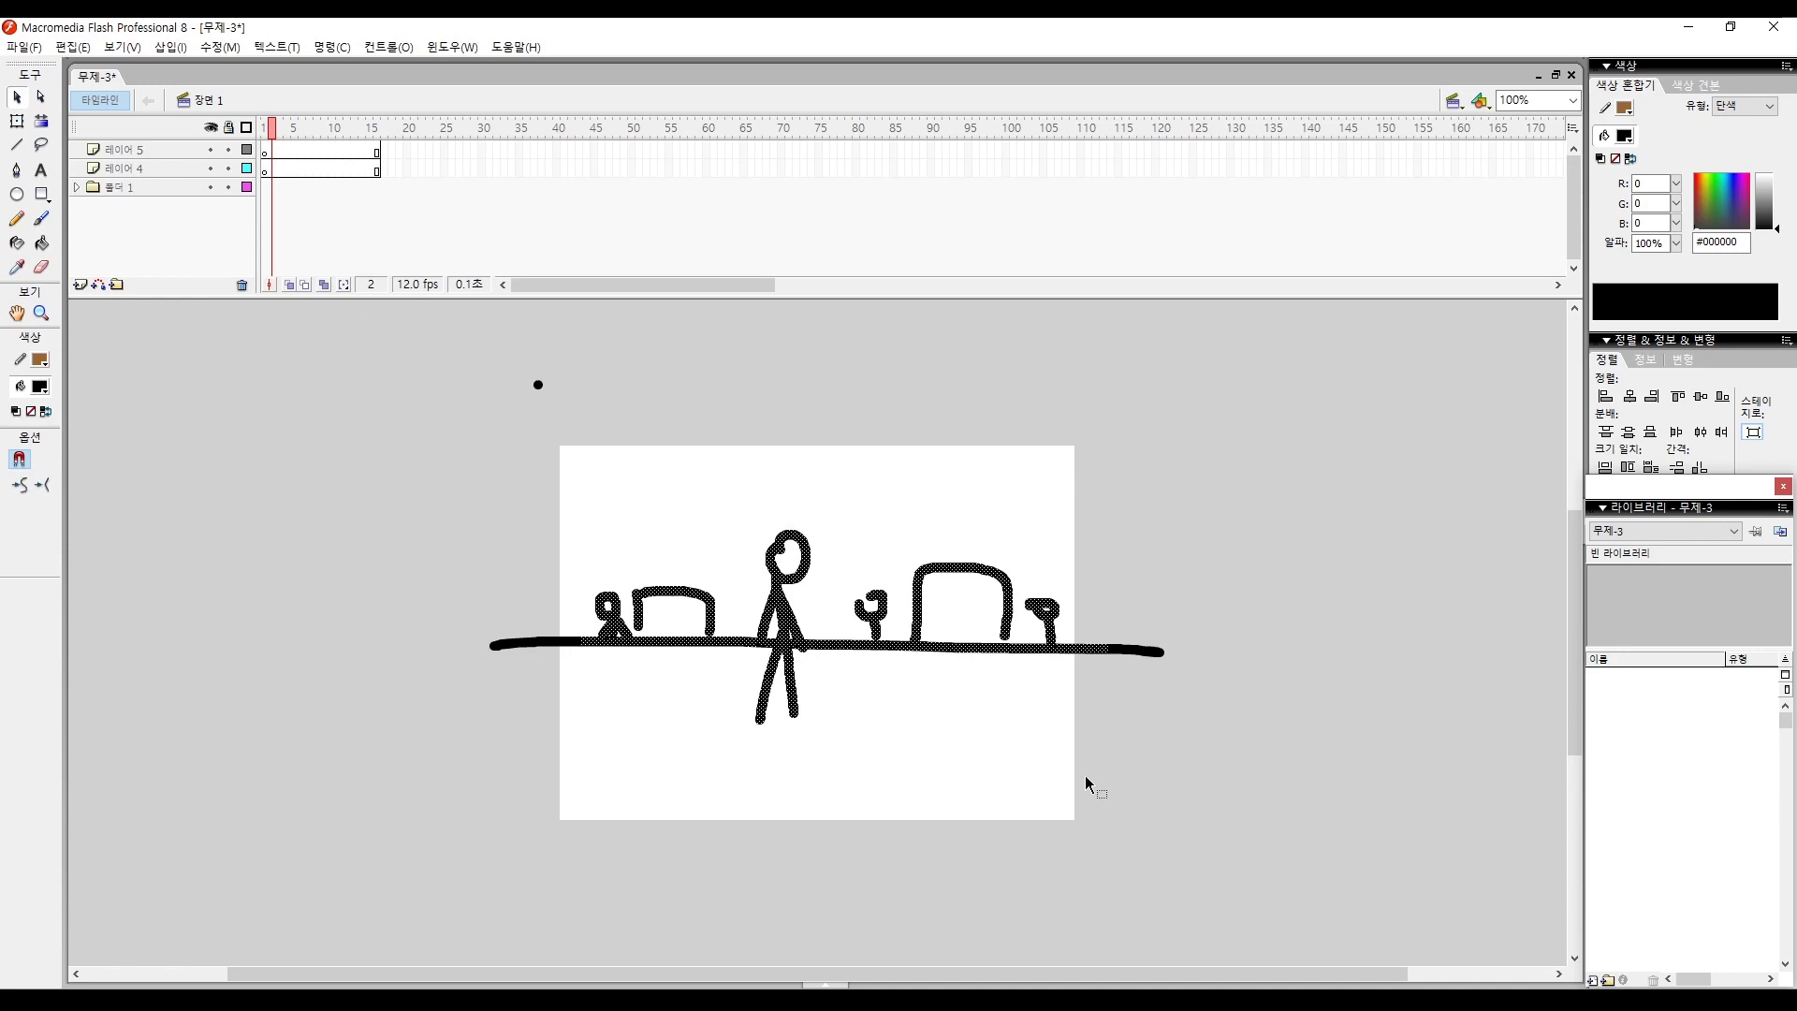
click(1085, 775)
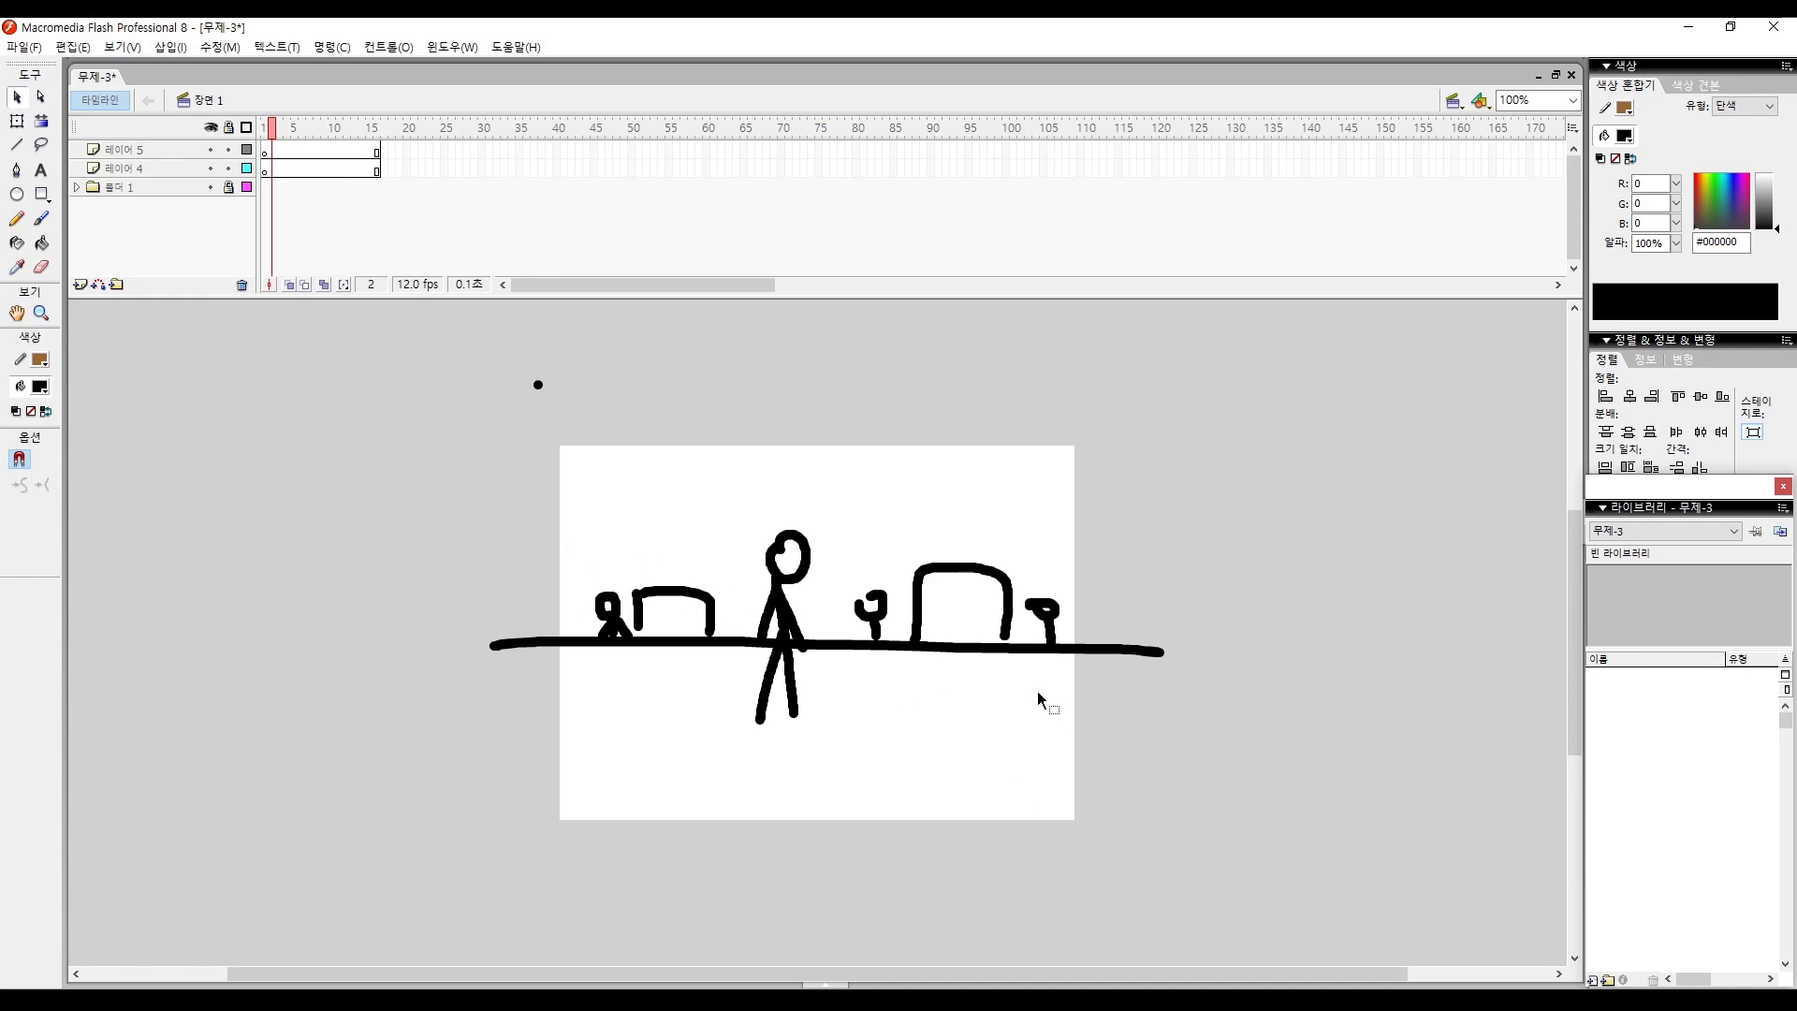
Try to marquee-select the locked stick figure, then test the movie and close the preview.
drag(681, 535, 869, 670)
key(ctrl+Return)
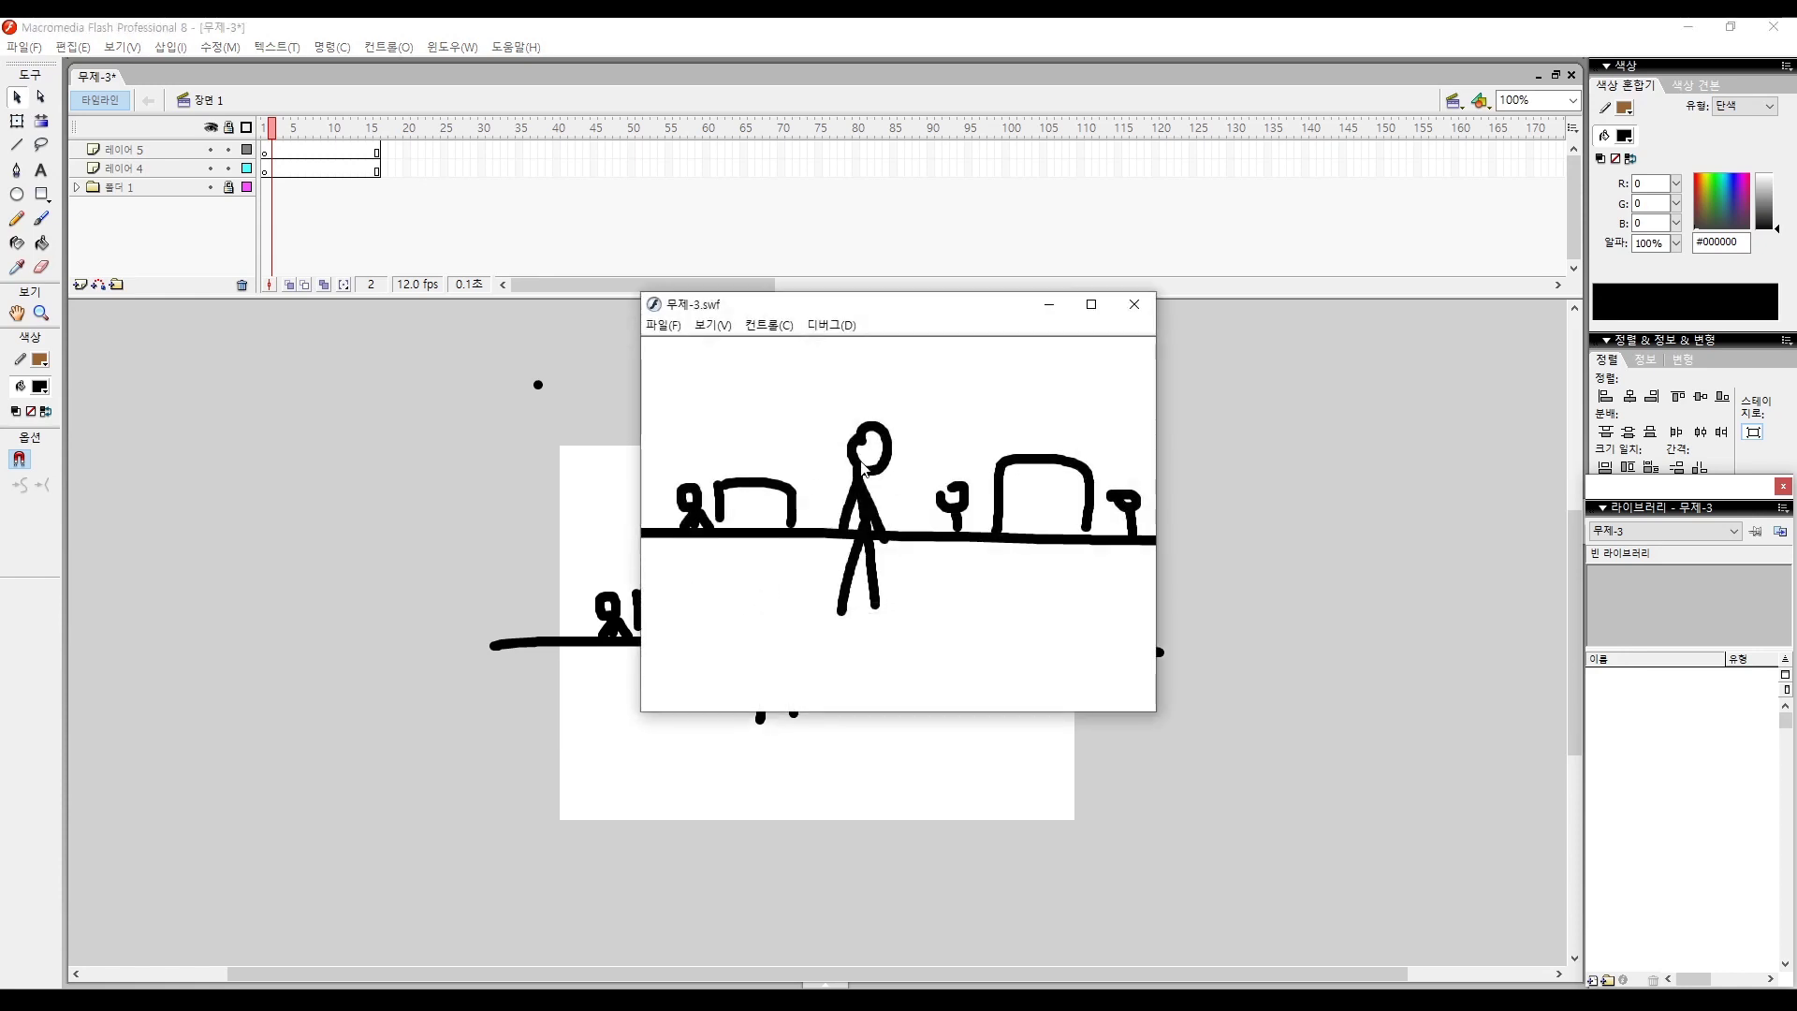
click(1134, 307)
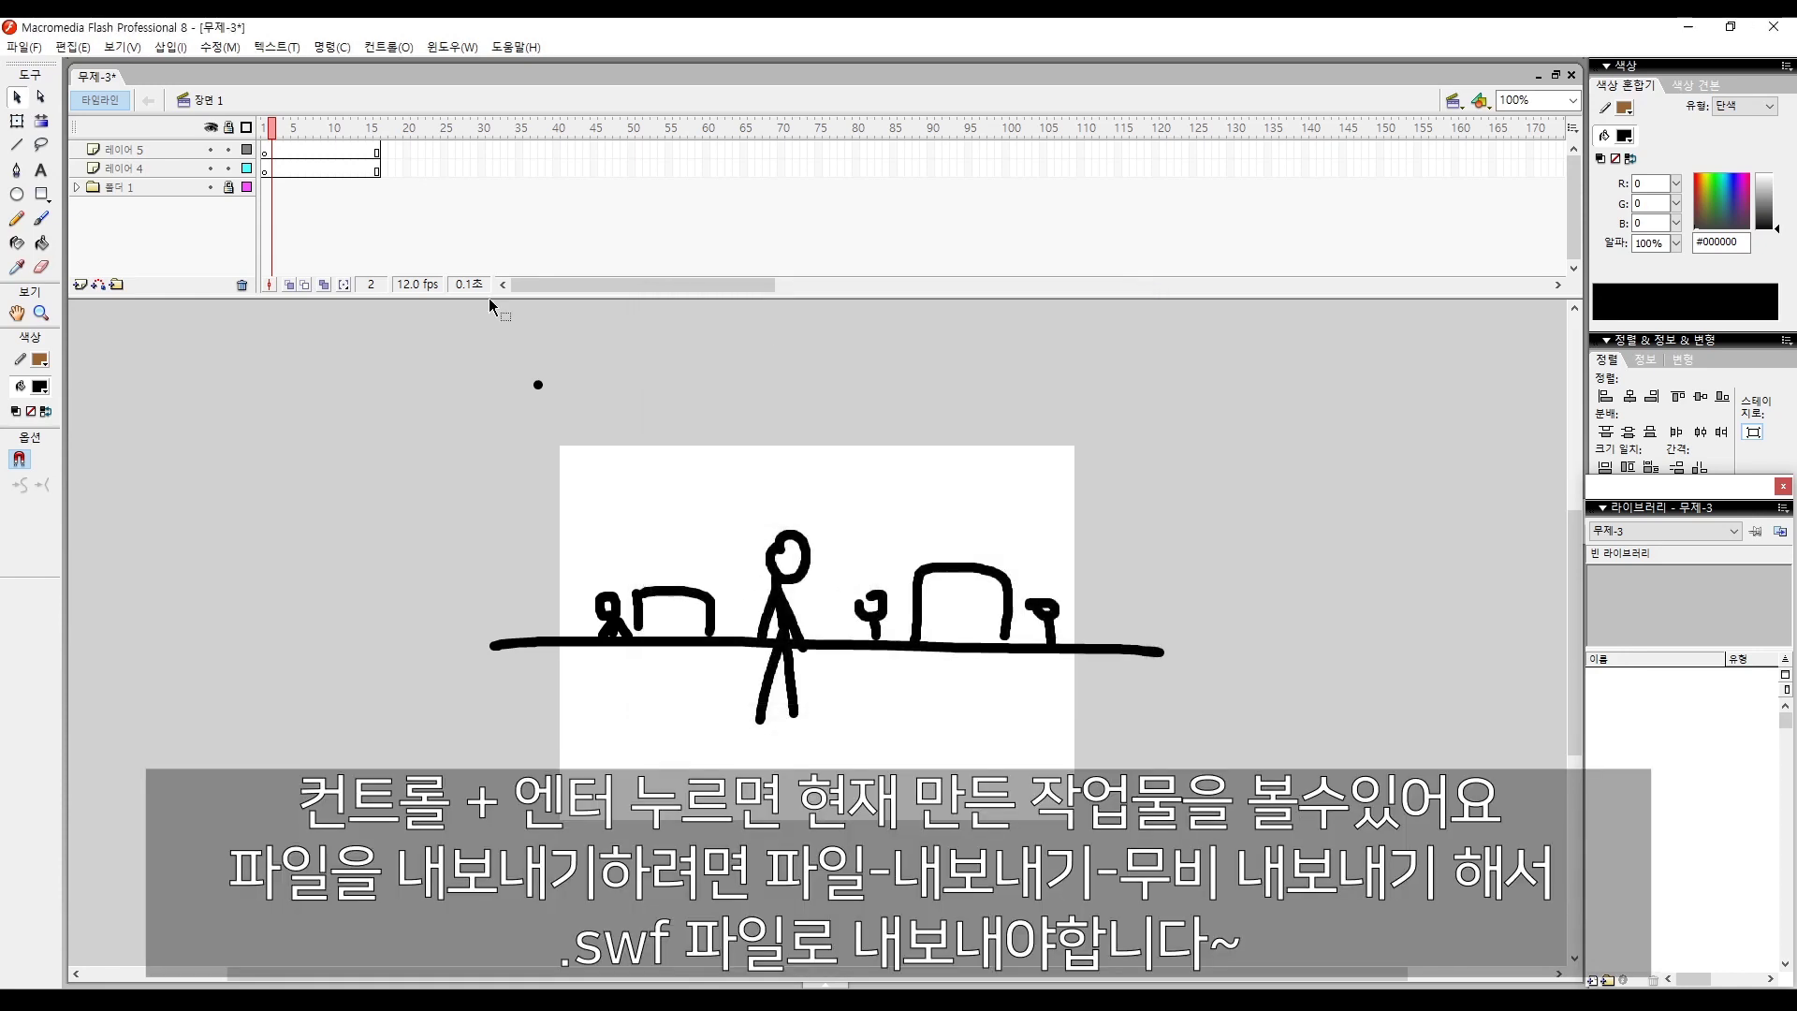
Hide 폴더 1, test the movie with the folder hidden, close the preview, and show the folder again.
click(210, 187)
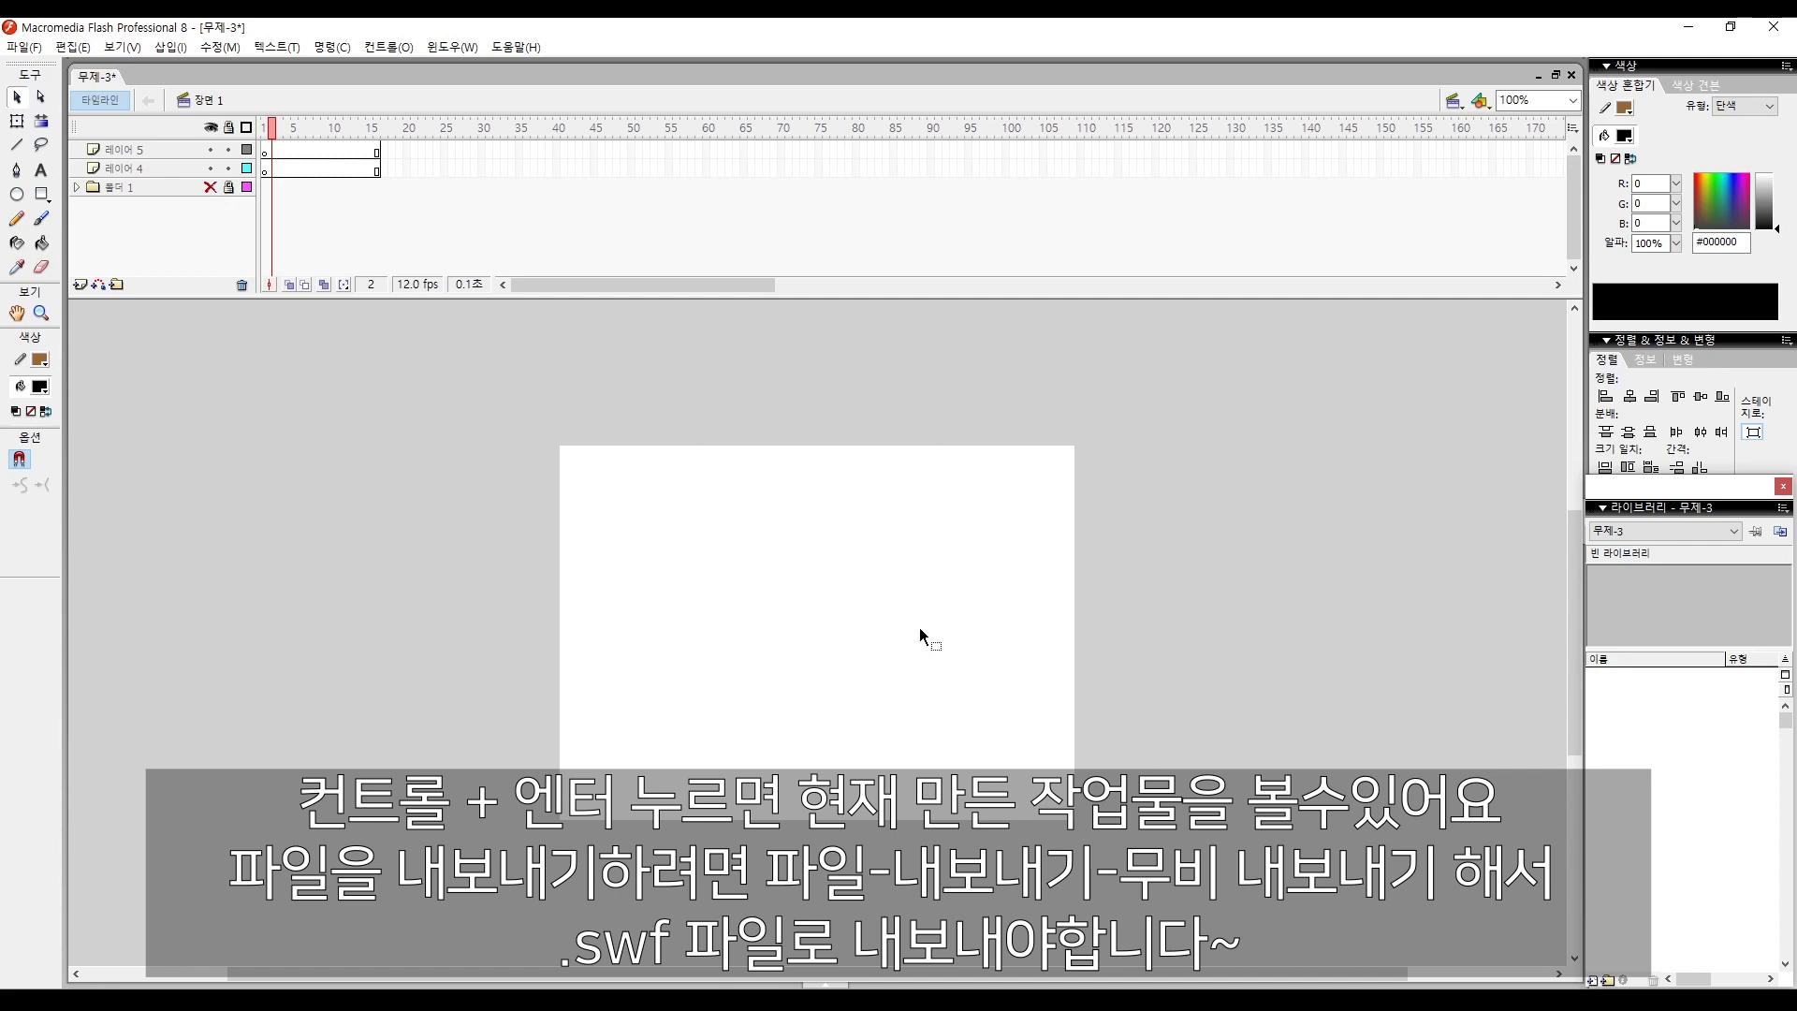
key(ctrl+Return)
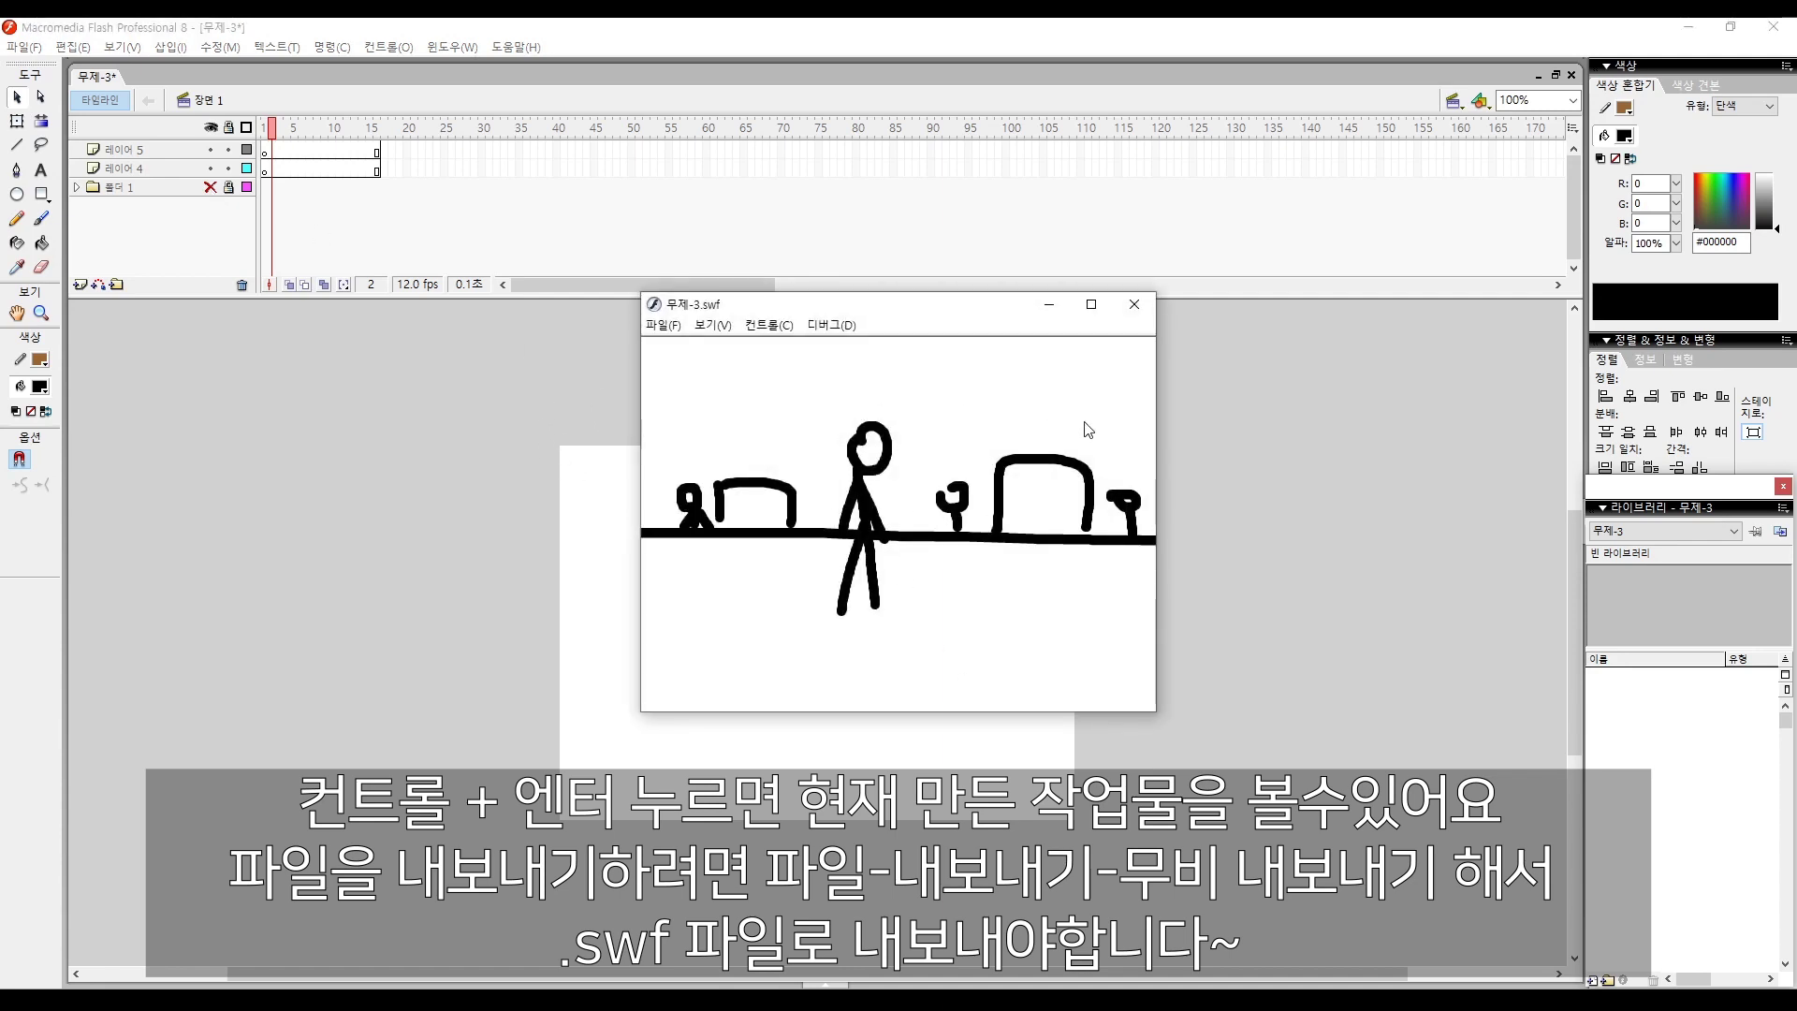
click(1133, 304)
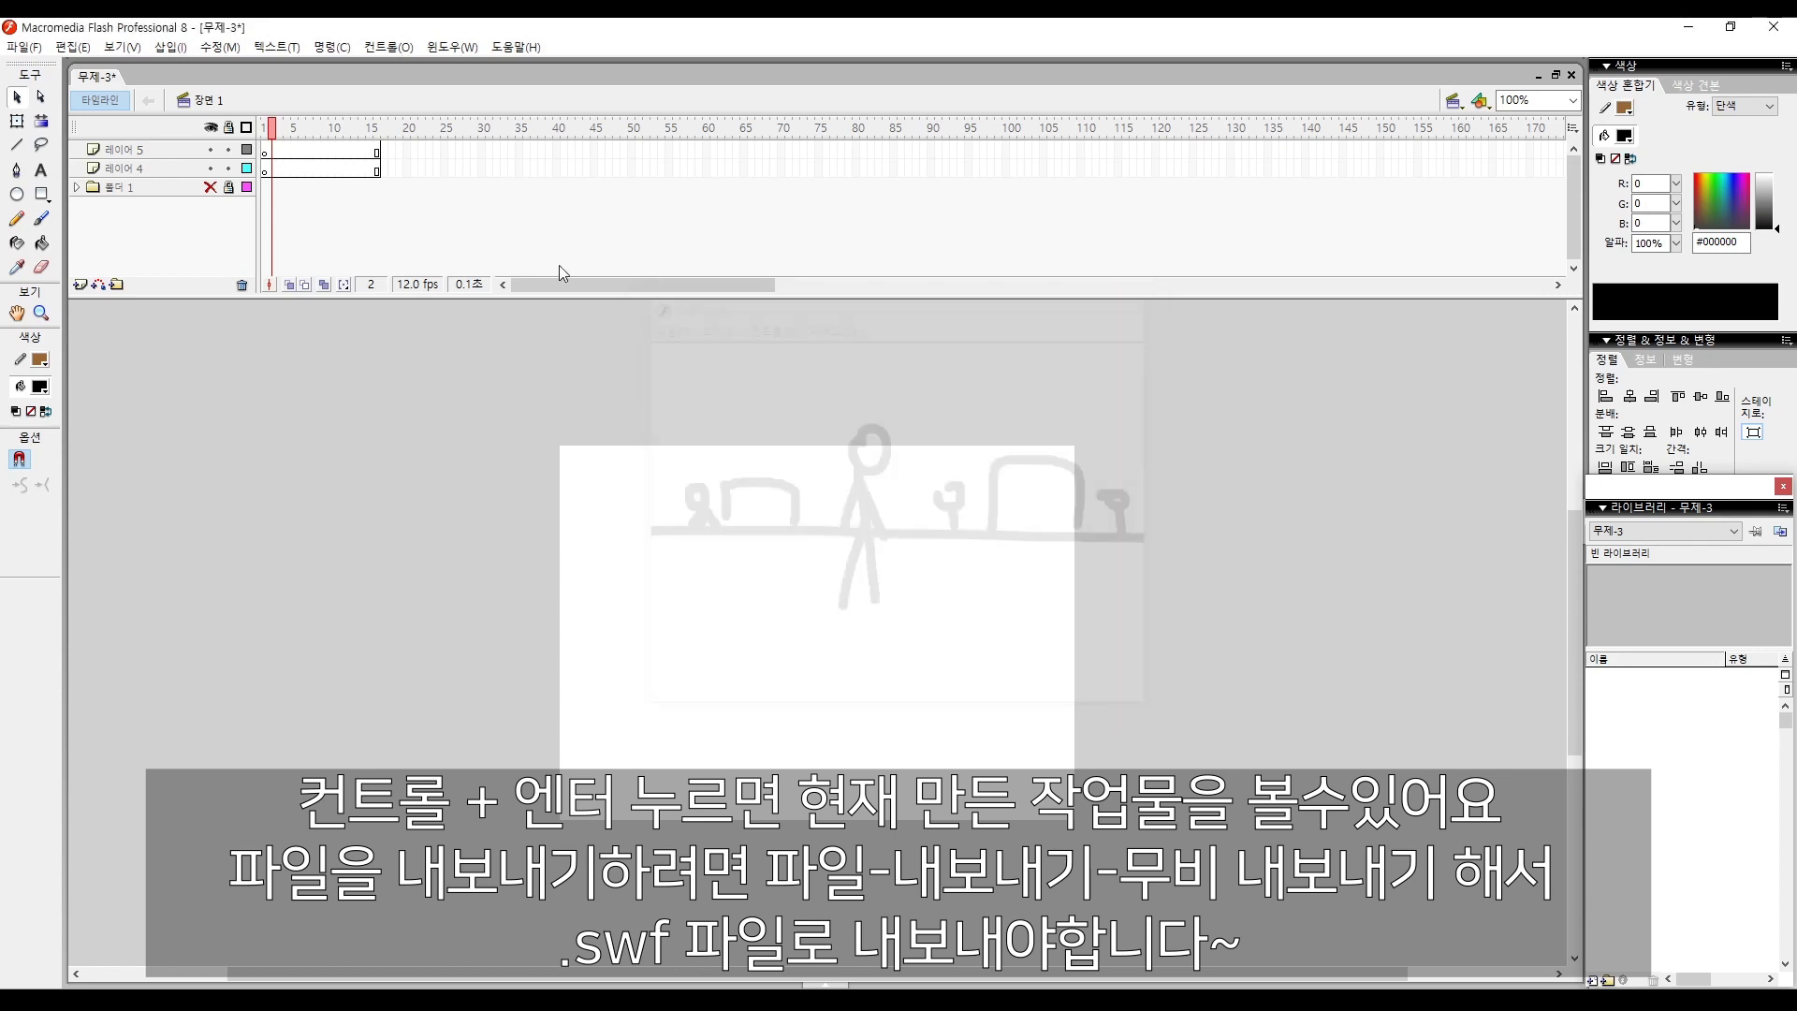
click(210, 188)
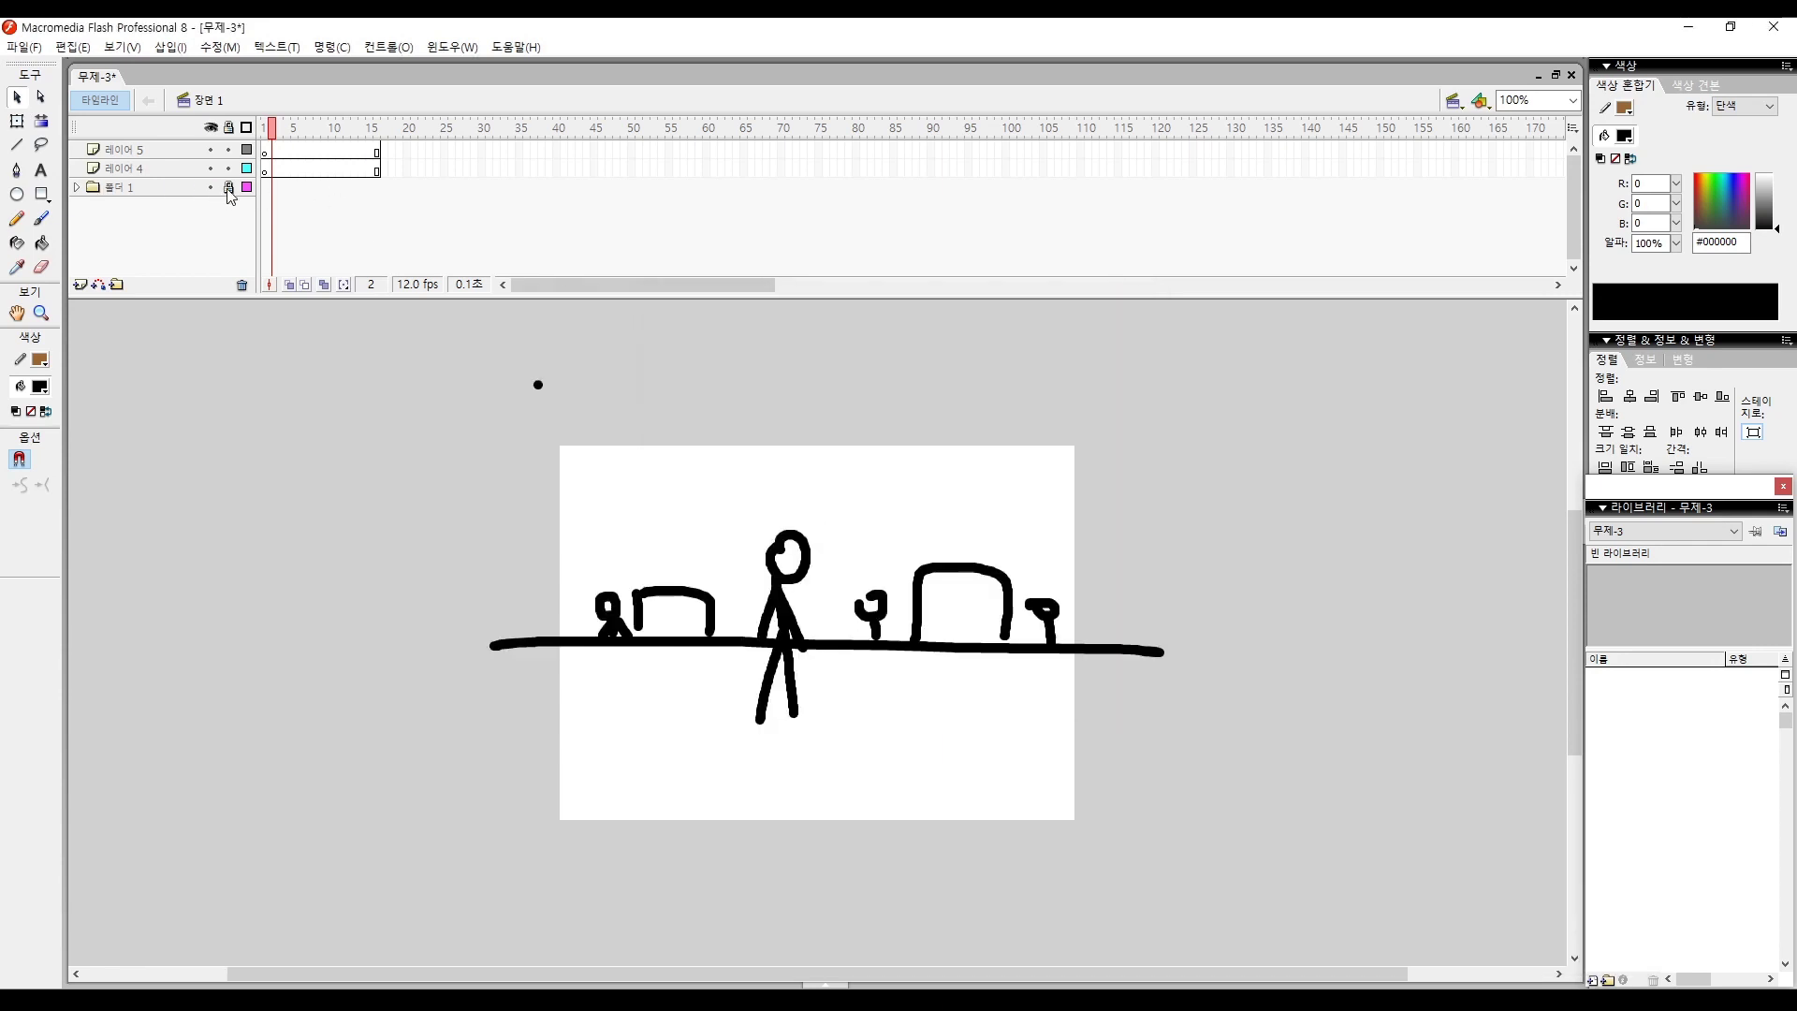
Brush a simple stick figure on frames 1 and 2 of 레이어 4, inserting a blank keyframe after each.
click(265, 169)
key(b)
mouse_move(889, 562)
mouse_down()
mouse_move(901, 644)
mouse_move(870, 725)
mouse_up()
drag(900, 659, 927, 708)
mouse_move(895, 593)
mouse_down()
mouse_move(883, 621)
mouse_move(949, 603)
mouse_up()
key(F7)
mouse_move(948, 604)
mouse_down()
mouse_move(950, 667)
mouse_move(917, 714)
mouse_up()
mouse_move(950, 673)
mouse_down()
mouse_move(917, 710)
mouse_move(972, 708)
mouse_up()
drag(945, 622, 926, 641)
drag(956, 618, 992, 641)
key(F7)
key(v)
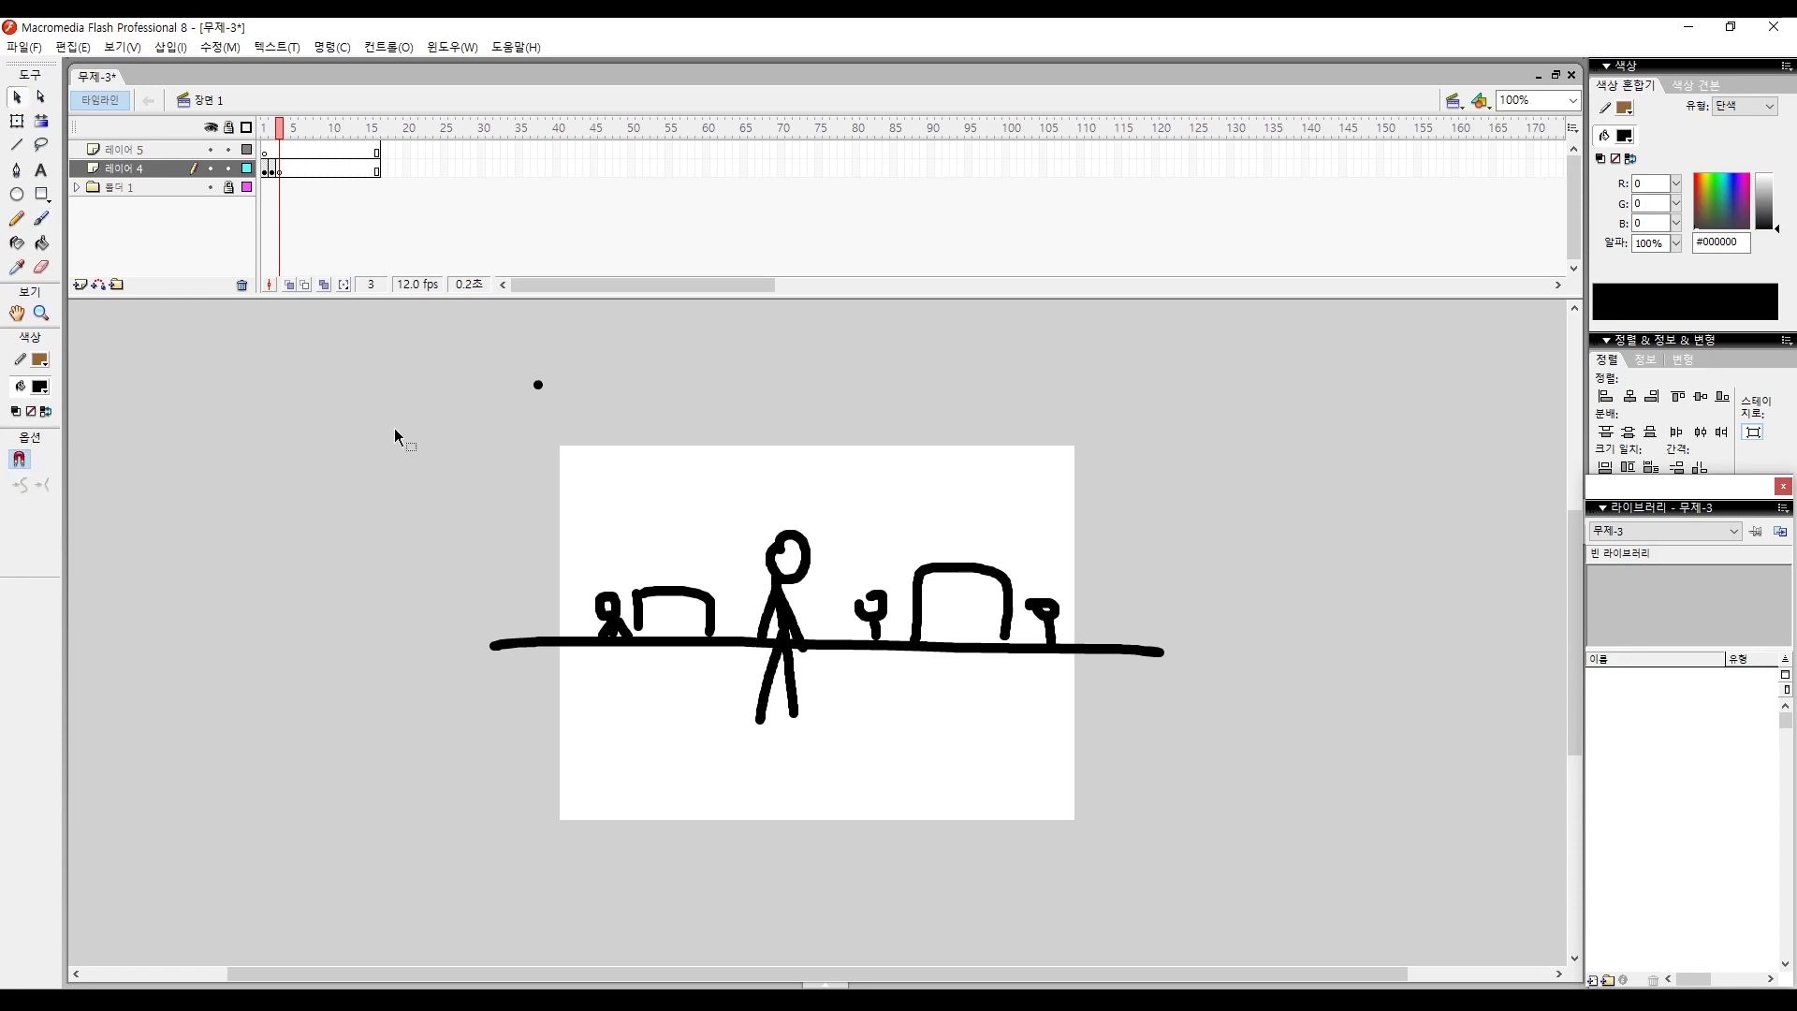
Delete 레이어 5, 레이어 4 and the layer folder 폴더 1.
shift+click(127, 150)
click(242, 286)
click(241, 287)
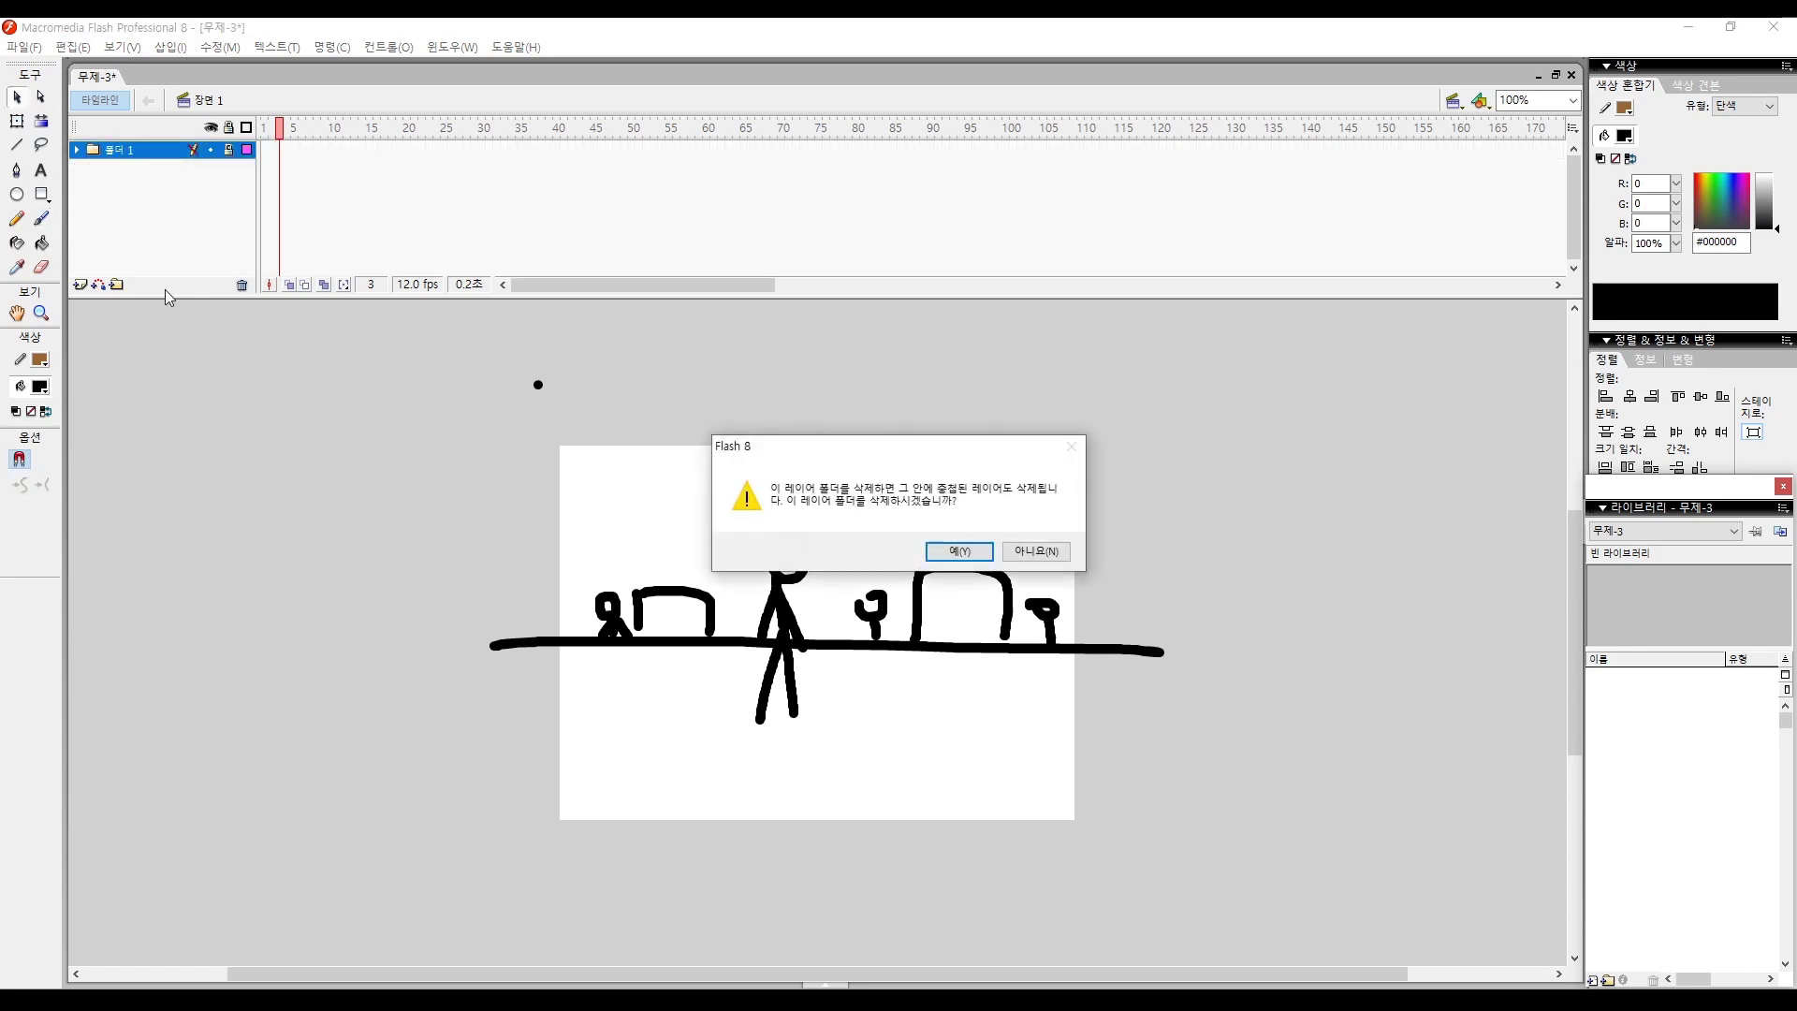
click(964, 550)
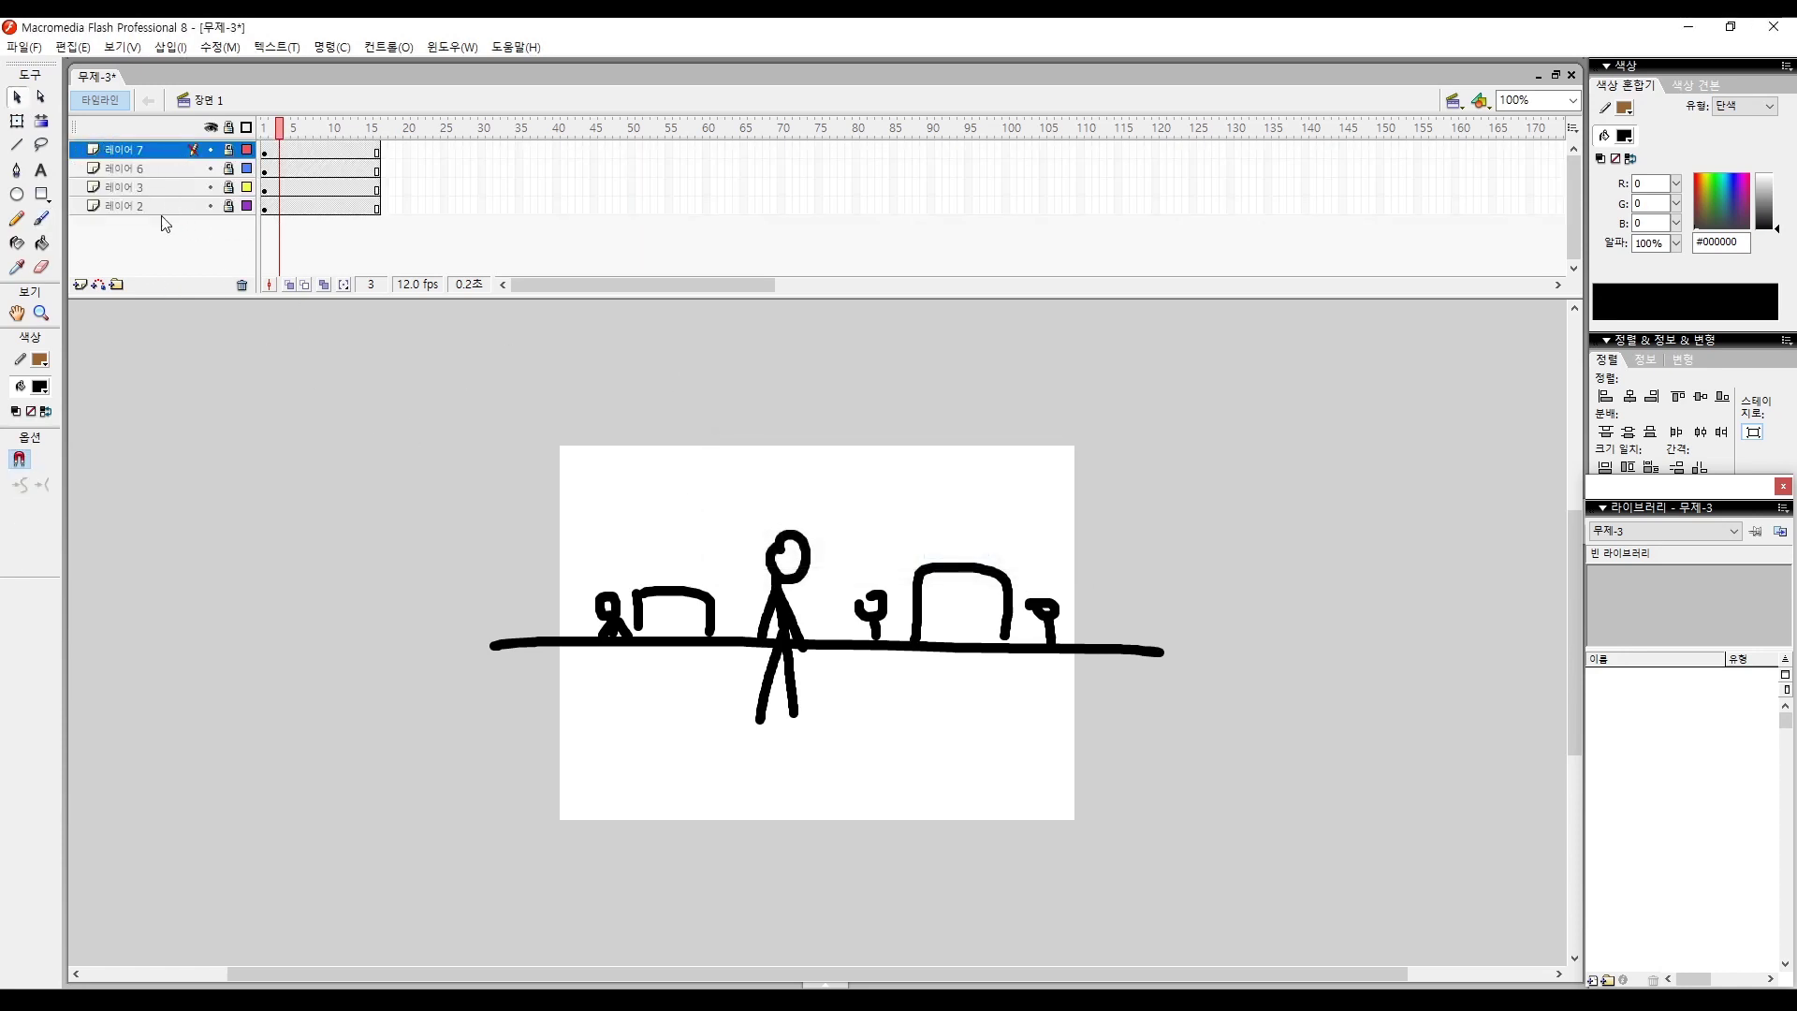
Group 레이어 7, 레이어 6 and 레이어 3 in a new layer folder, then delete the folder with its nested layers.
click(116, 285)
click(131, 168)
shift+click(148, 206)
drag(147, 206, 141, 151)
click(241, 287)
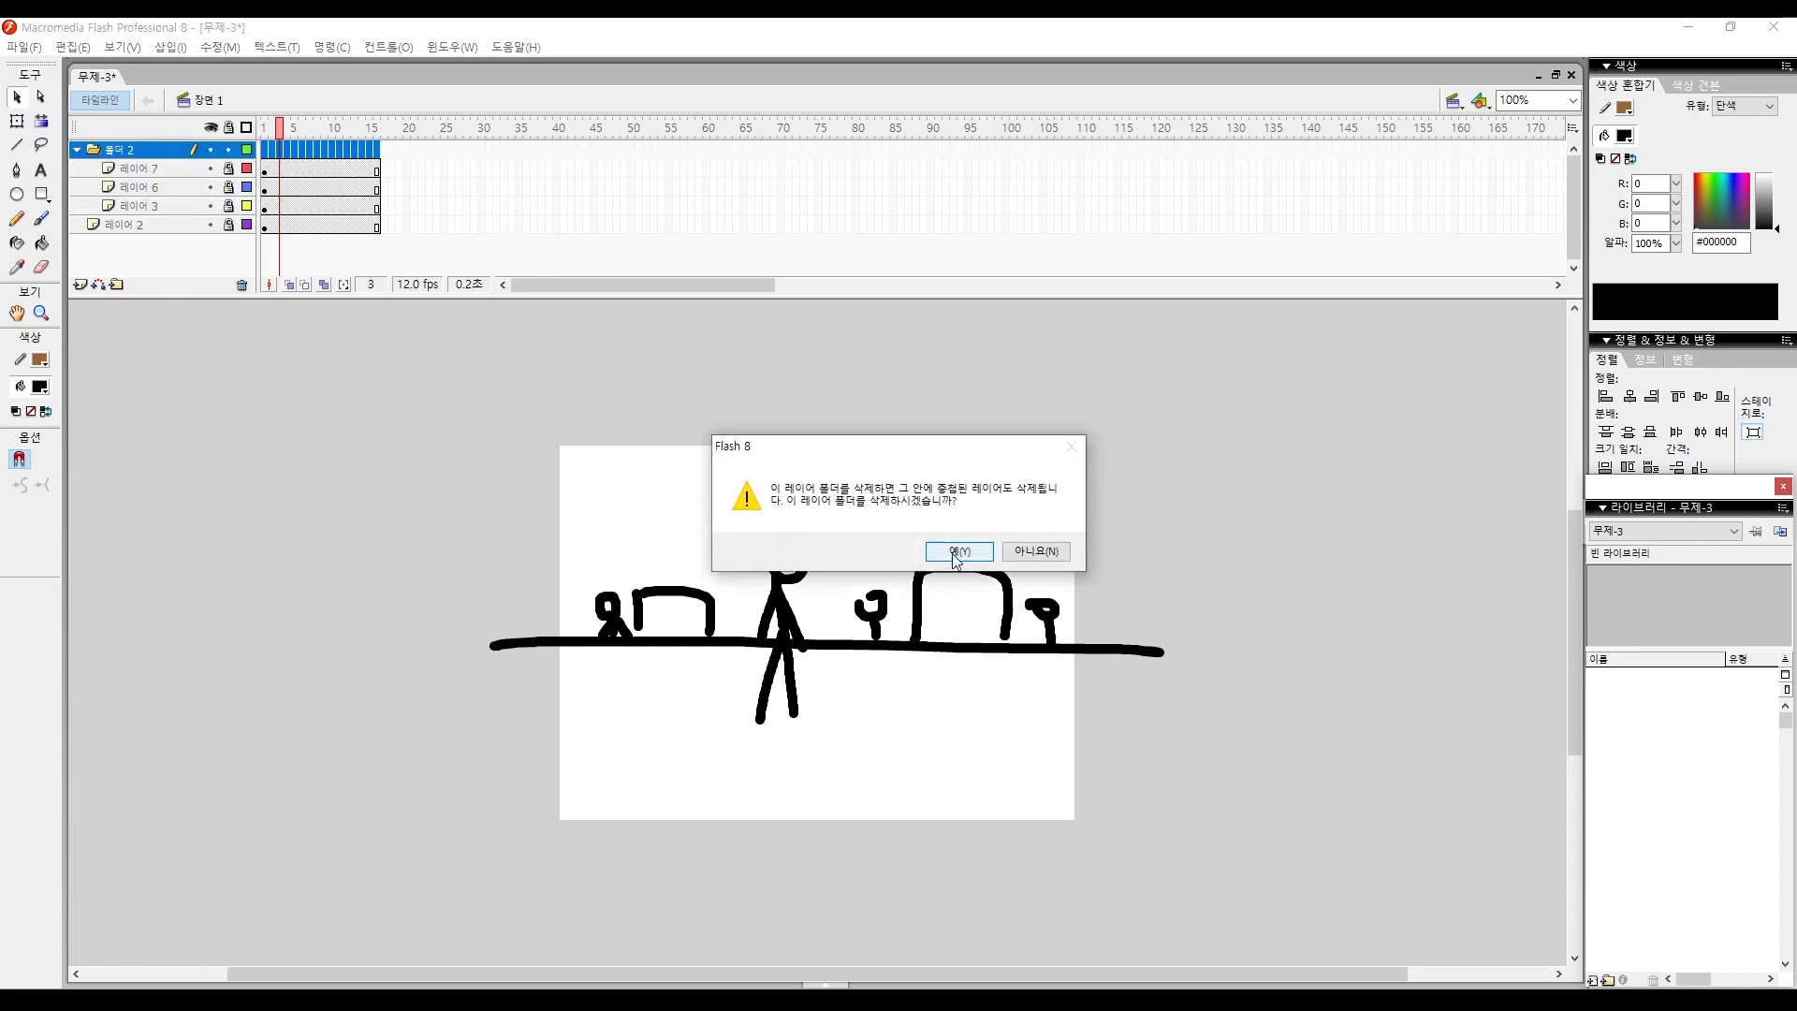
click(947, 551)
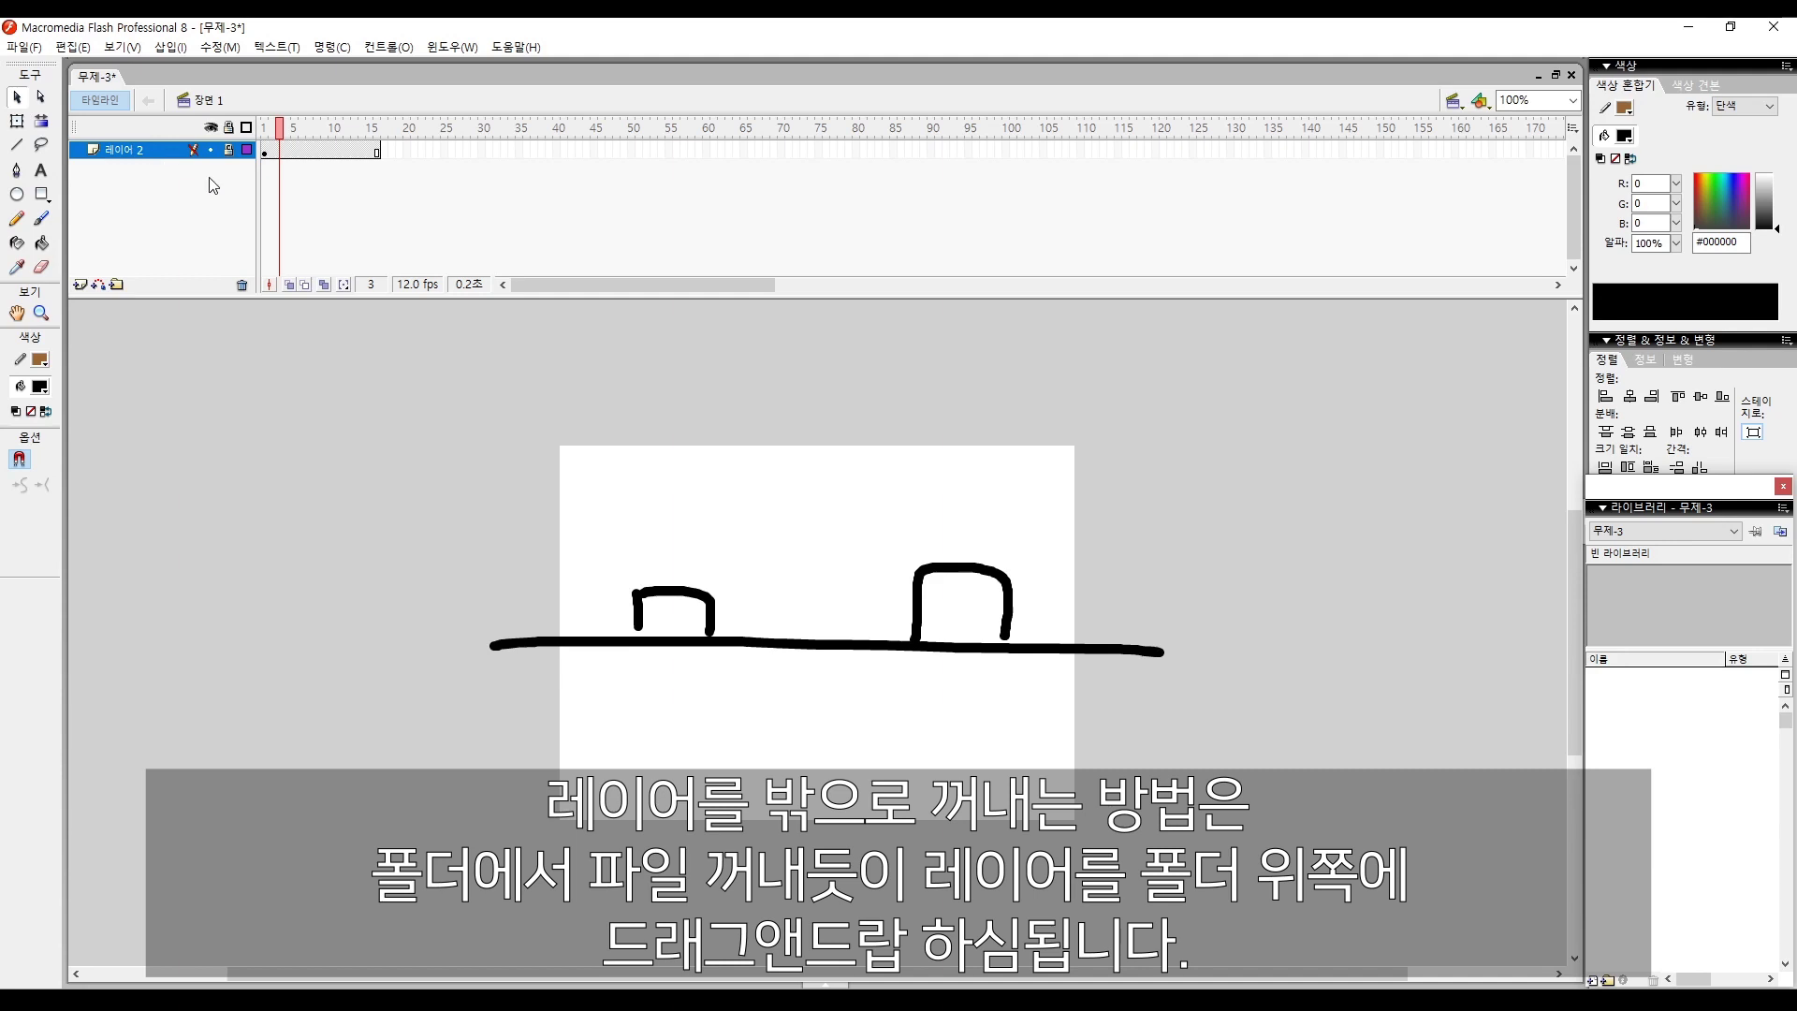
Replace 레이어 2 with a new empty layer.
click(126, 150)
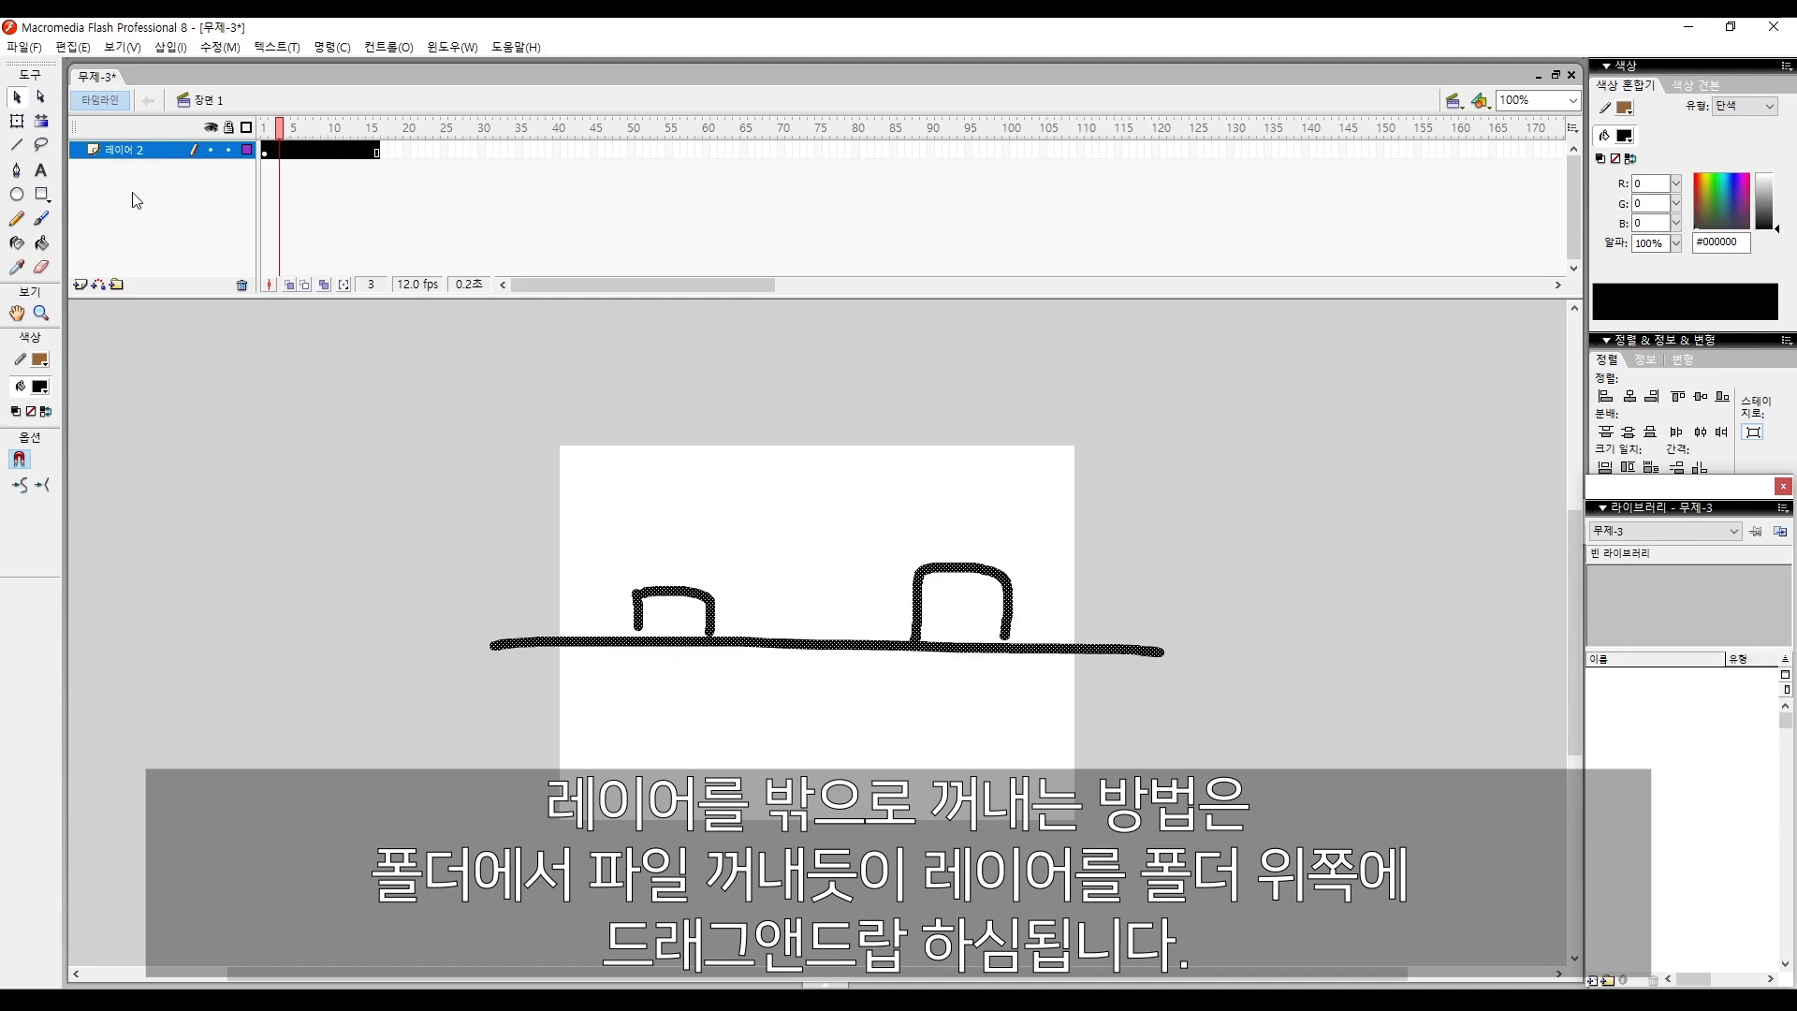
click(83, 283)
click(174, 169)
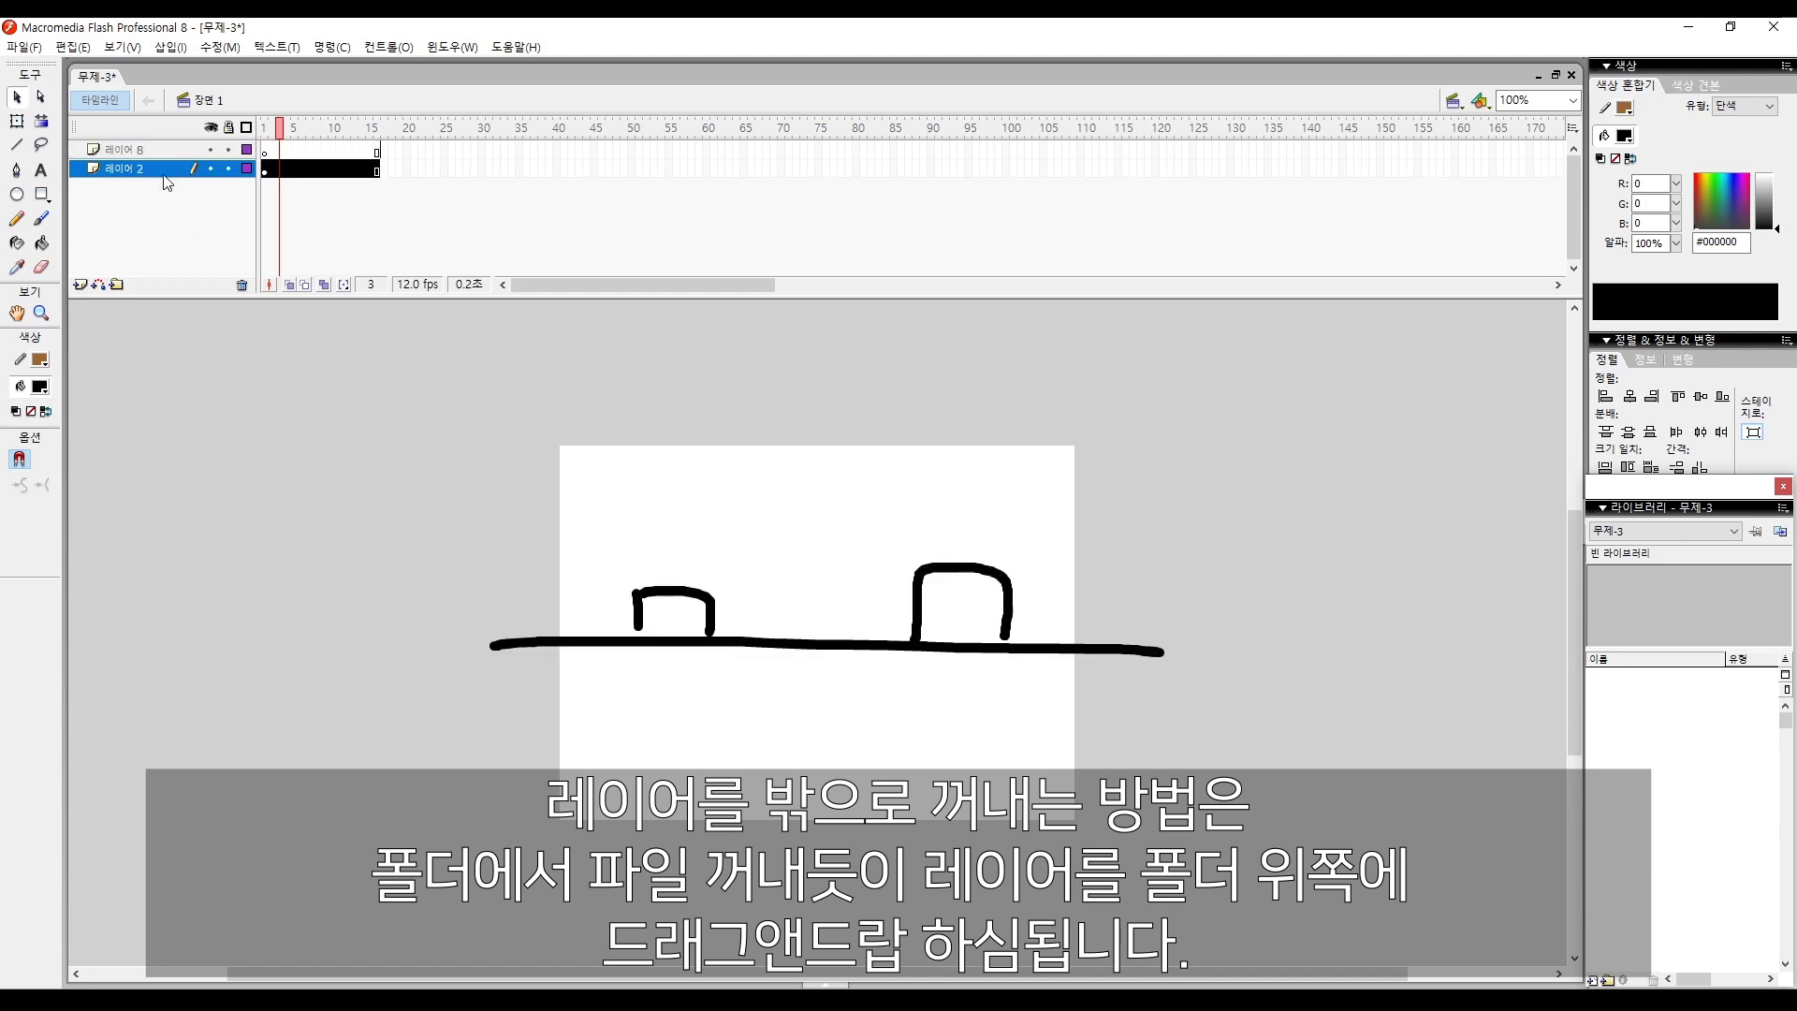
click(241, 285)
Remove the extra frames after frame 1 of 레이어 8 and activate the Brush tool.
drag(273, 155, 380, 149)
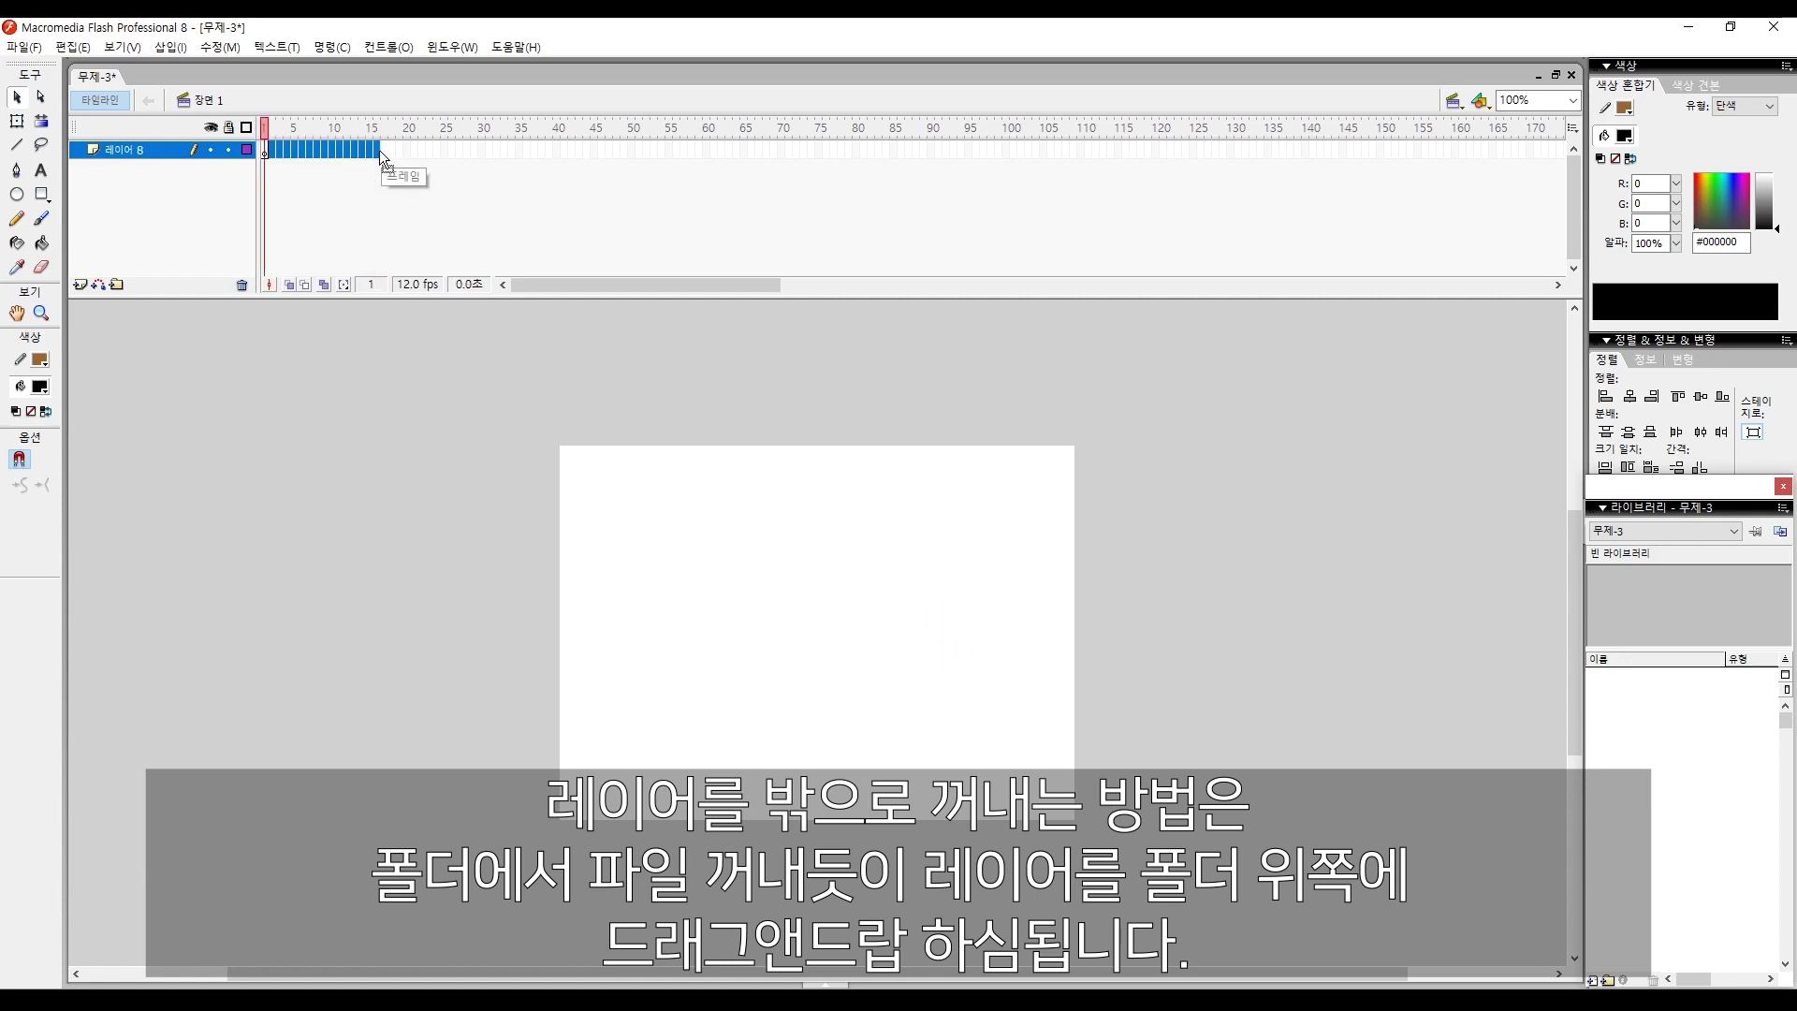
click(773, 466)
key(b)
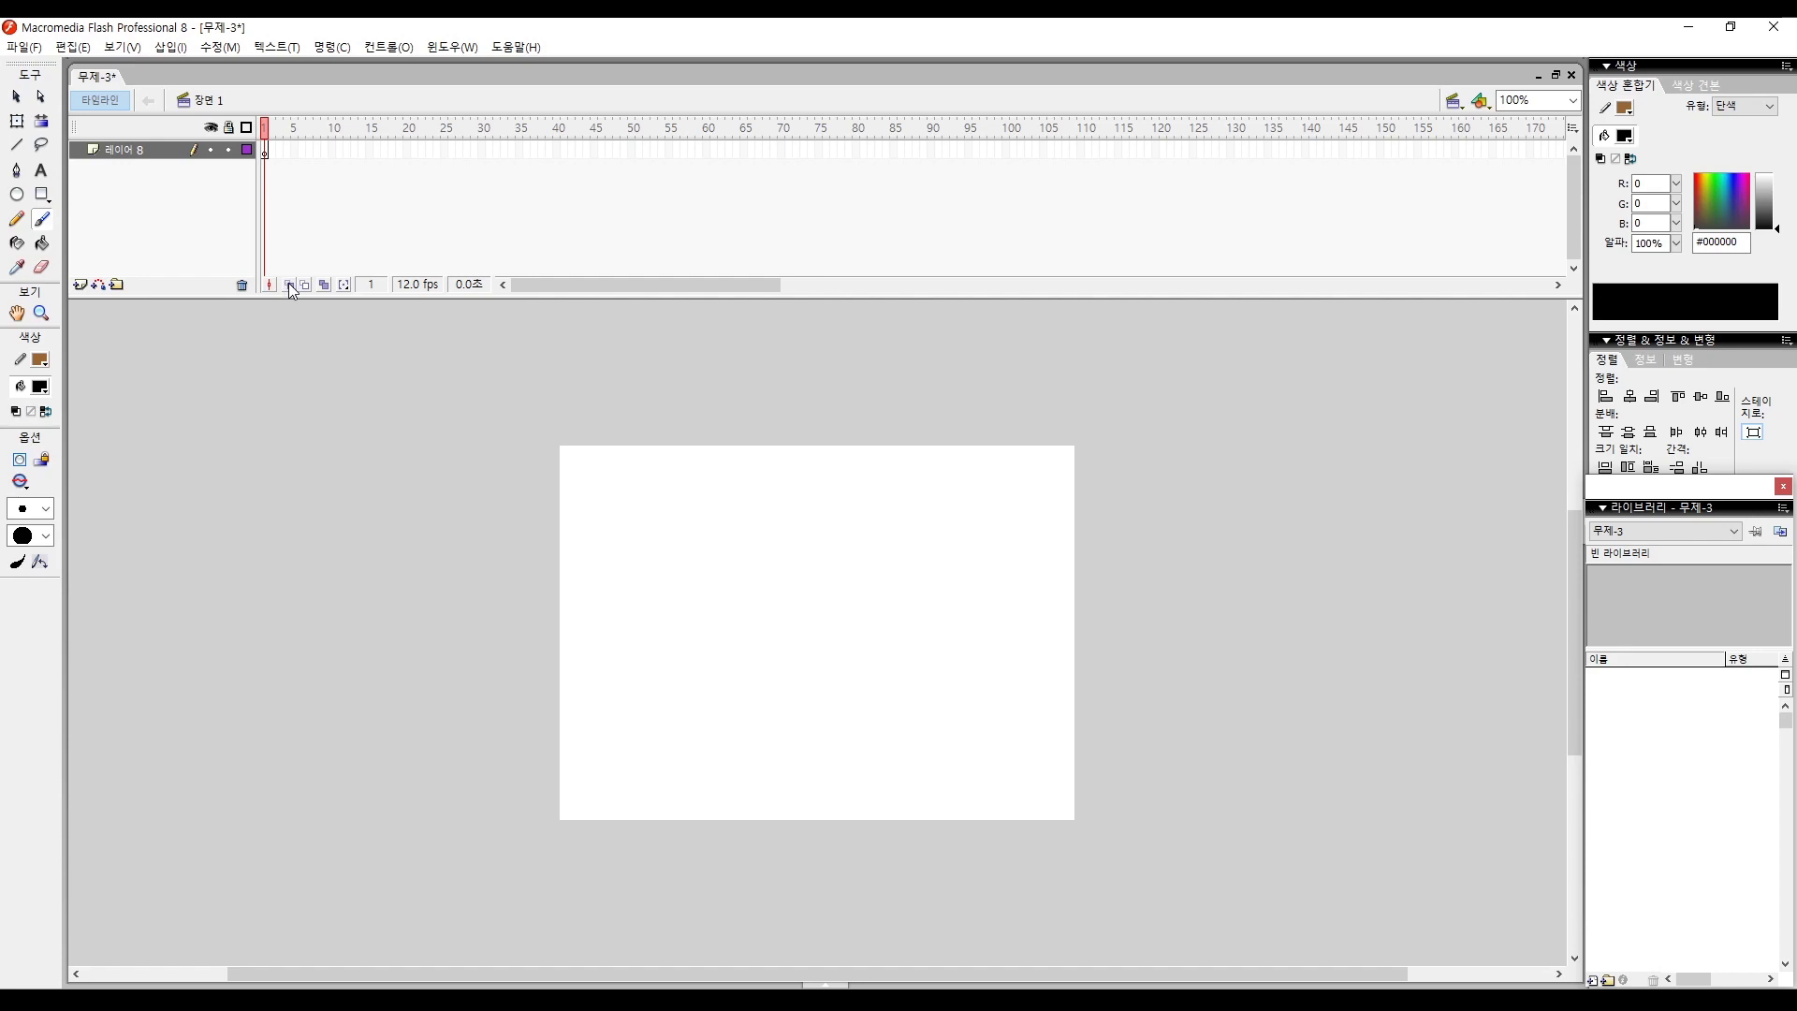
Insert nine blank keyframes after frame 1 of 레이어 8 and return to frame 1.
key(F7)
key(F7)
key(F7)
key(F7)
key(F7)
key(F7)
key(F7)
key(F7)
key(F7)
key(comma)
key(comma)
key(comma)
key(comma)
key(comma)
key(comma)
key(comma)
key(comma)
key(comma)
Brush a small ring on frames 1 and 2, shifting it slightly right, and turn on onion skinning at frame 3.
mouse_move(672, 599)
mouse_down()
mouse_move(698, 599)
mouse_move(668, 619)
mouse_move(711, 599)
mouse_move(683, 620)
mouse_move(715, 595)
mouse_up()
key(period)
key(period)
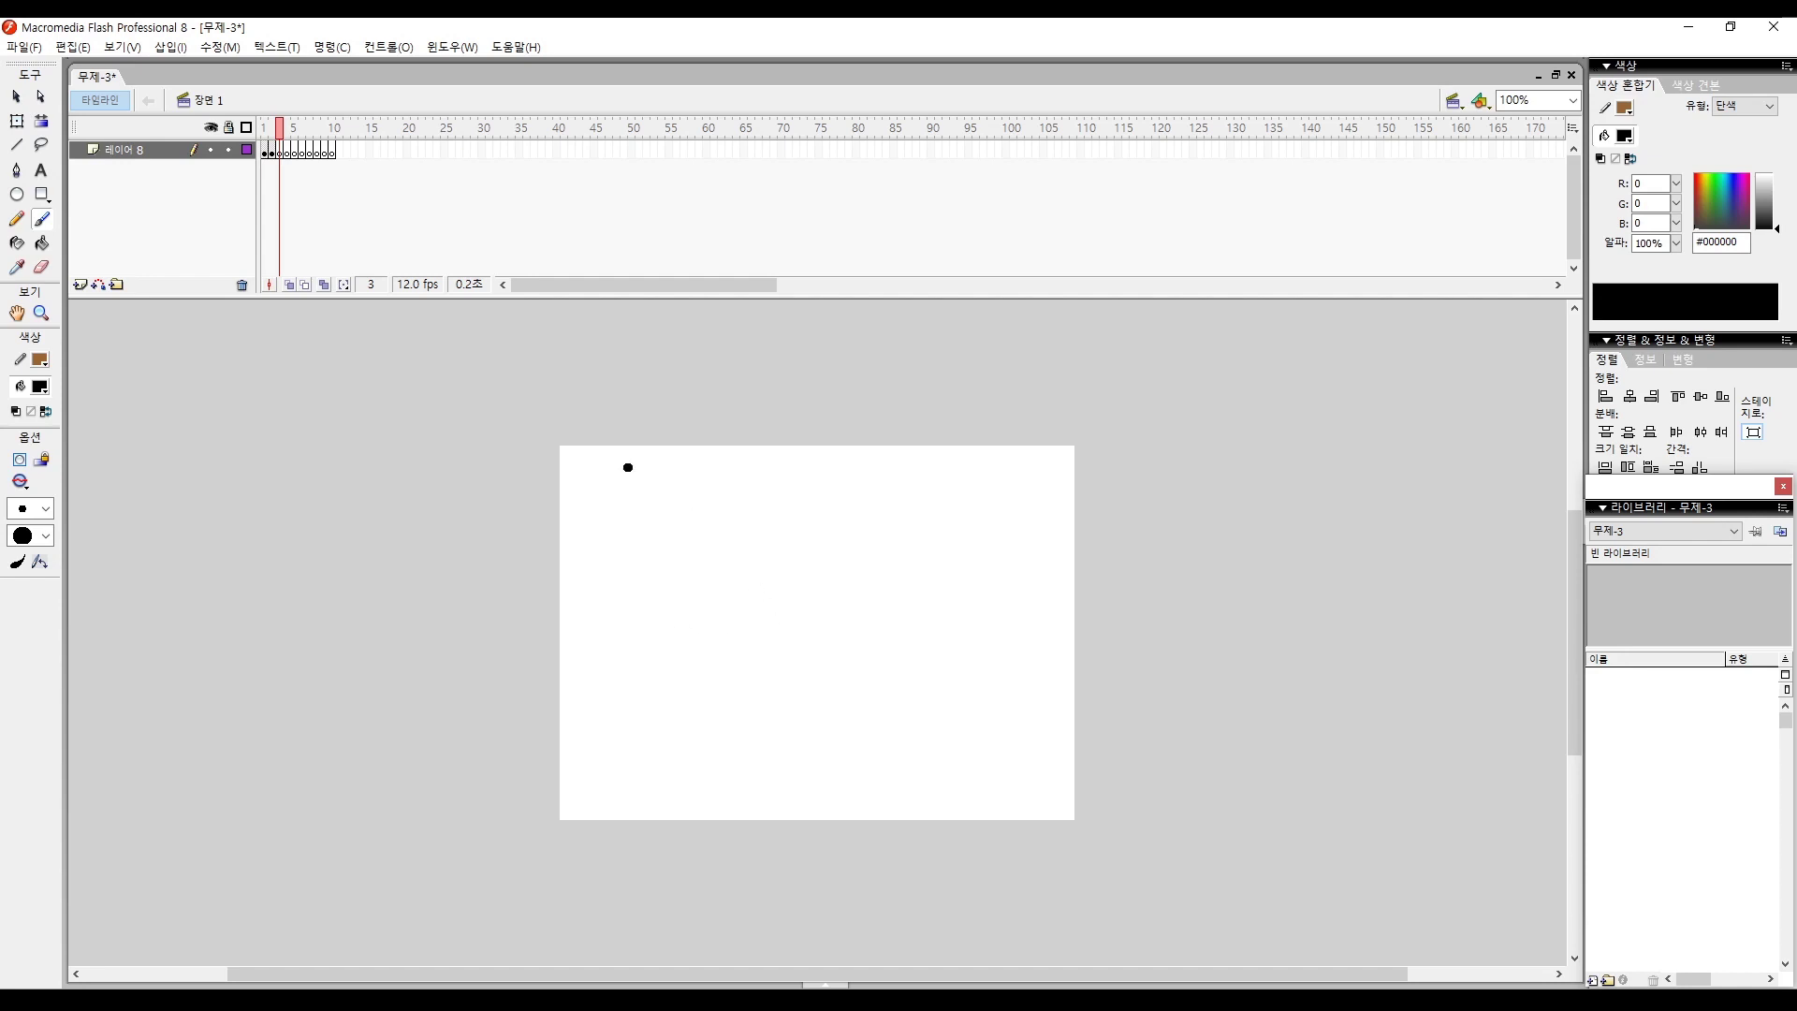
click(290, 285)
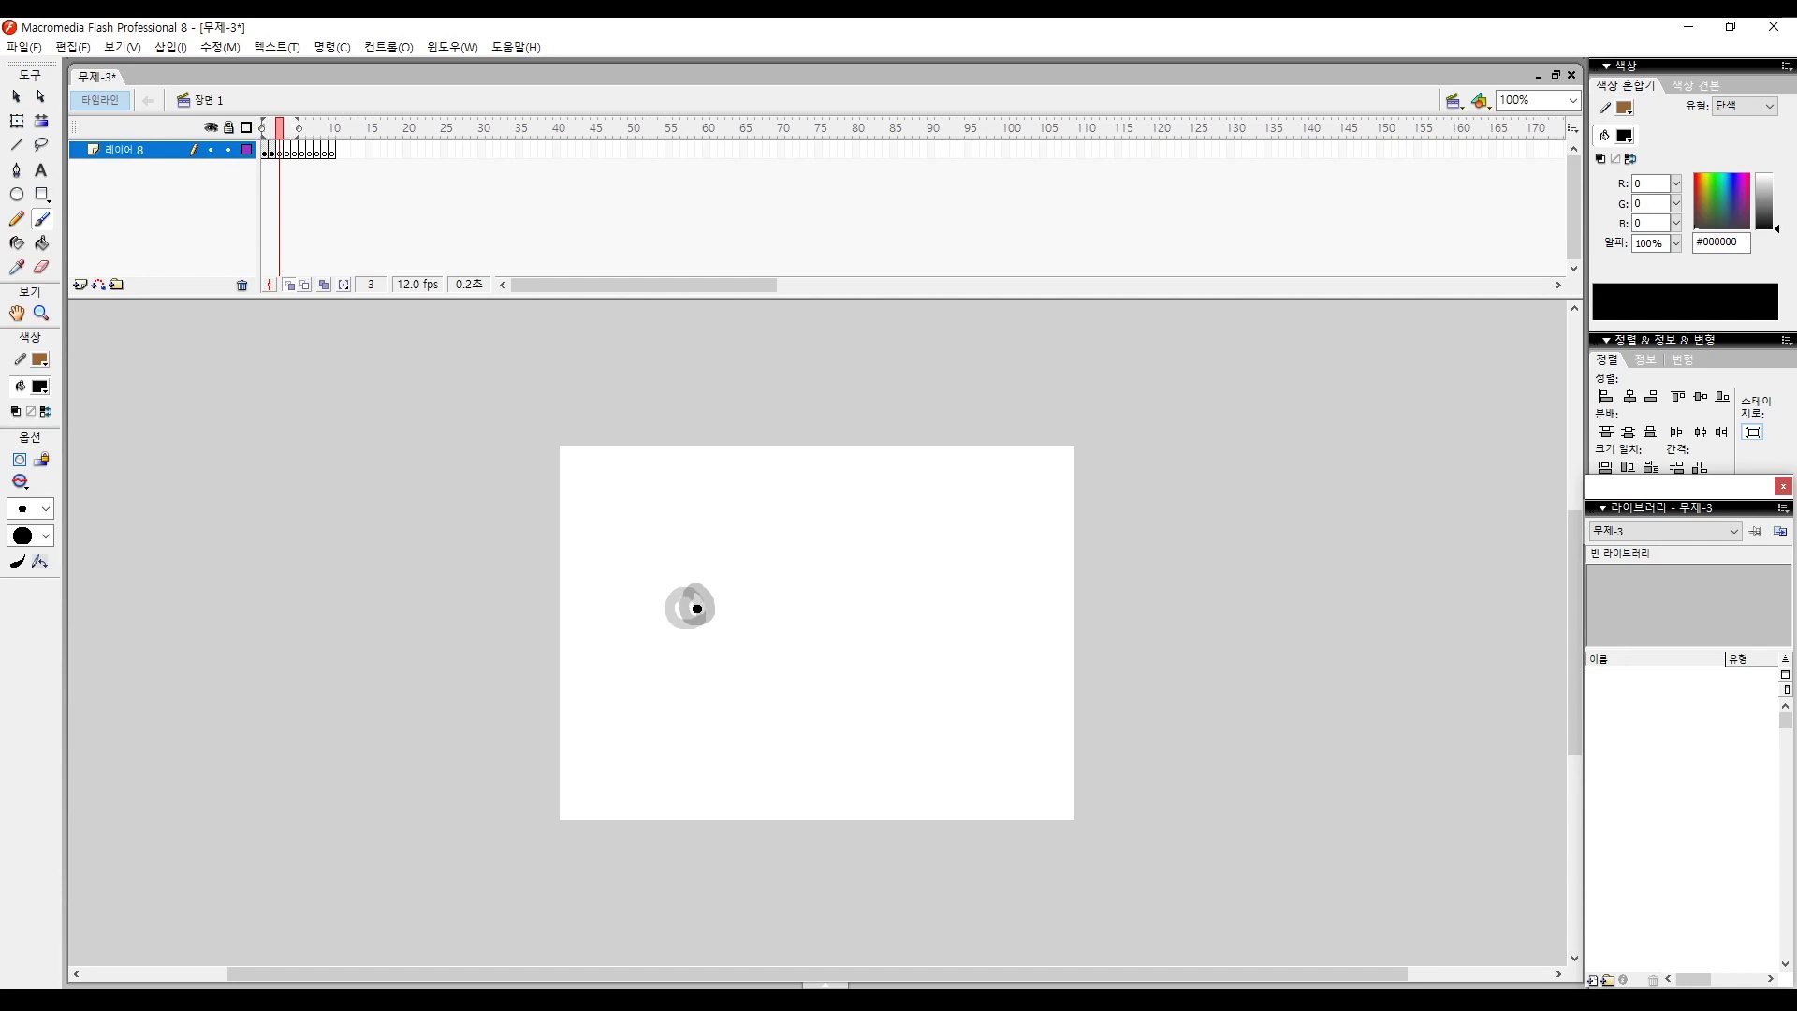
Brush a ring on each of frames 3 to 7, spacing them progressively farther right using the onion skins.
mouse_move(708, 594)
mouse_down()
mouse_move(763, 602)
mouse_move(747, 623)
mouse_move(742, 597)
mouse_move(803, 595)
mouse_move(821, 611)
mouse_move(805, 620)
mouse_move(797, 600)
mouse_move(896, 592)
mouse_up()
key(period)
key(period)
key(period)
key(period)
mouse_move(1030, 601)
mouse_down()
mouse_move(1048, 621)
mouse_move(1041, 602)
mouse_up()
key(Return)
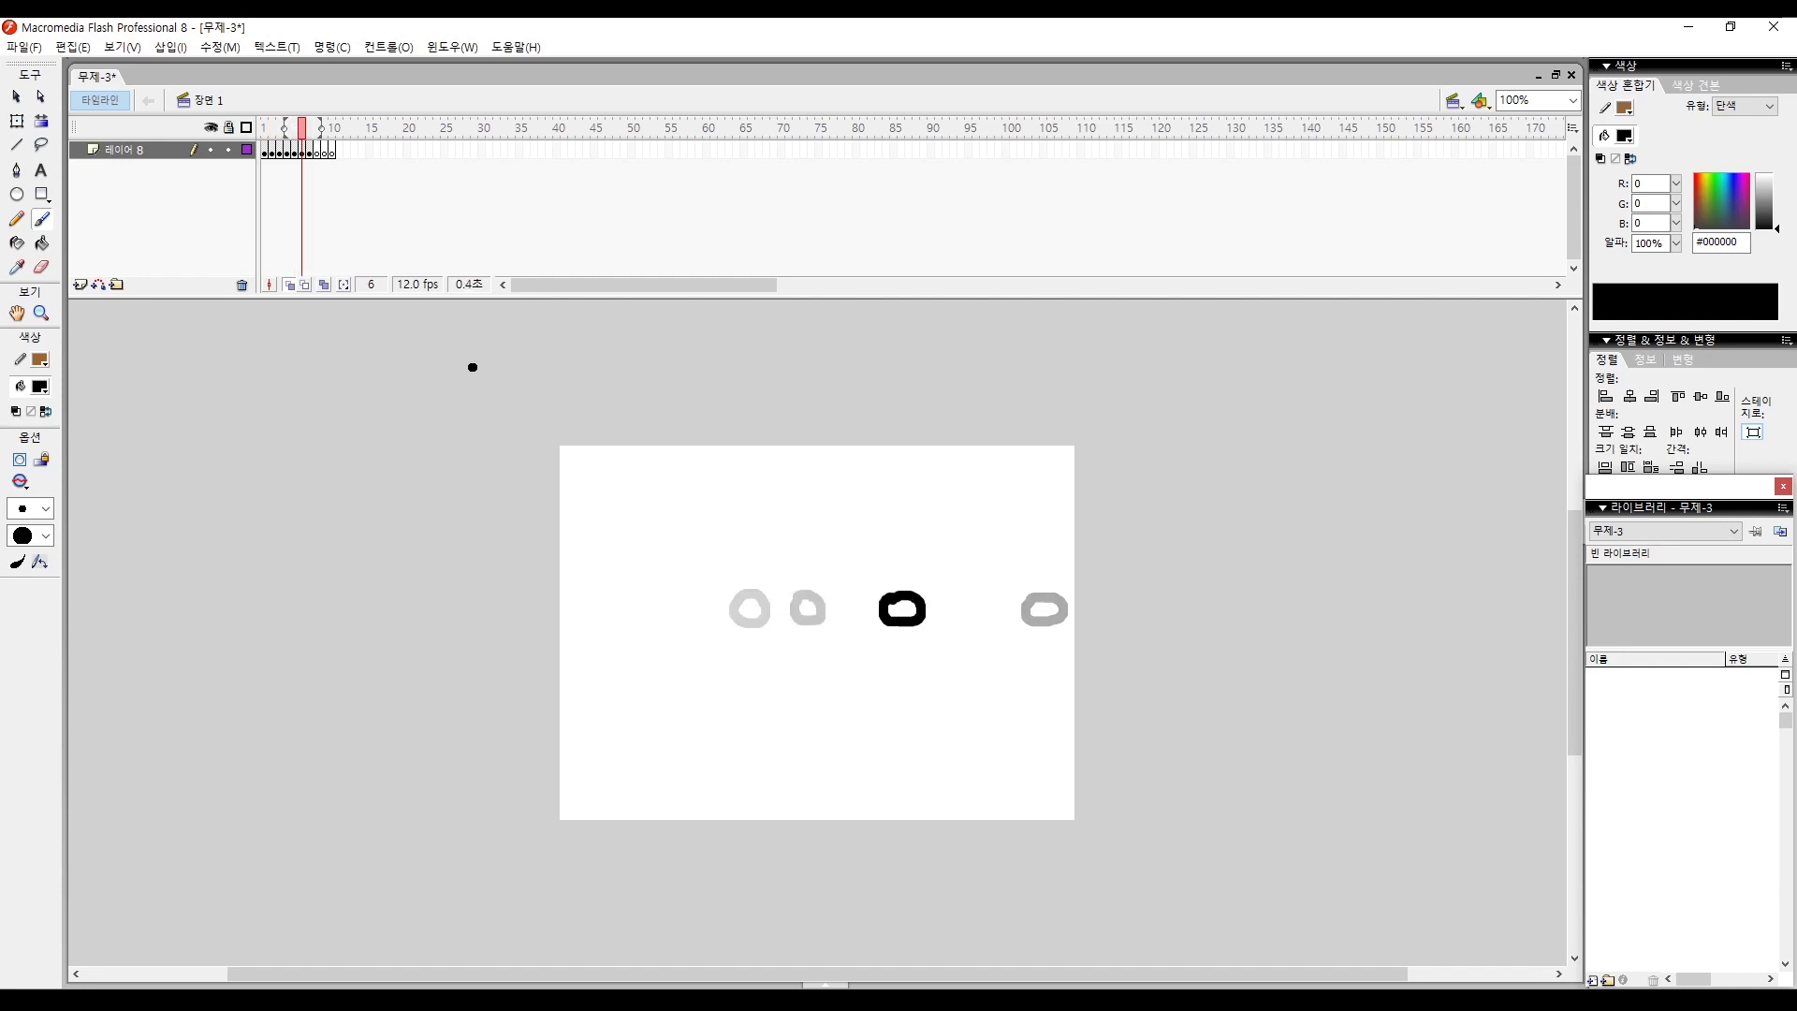
Set the onion skin range to span frames 1 through 6.
key(v)
drag(834, 640, 713, 594)
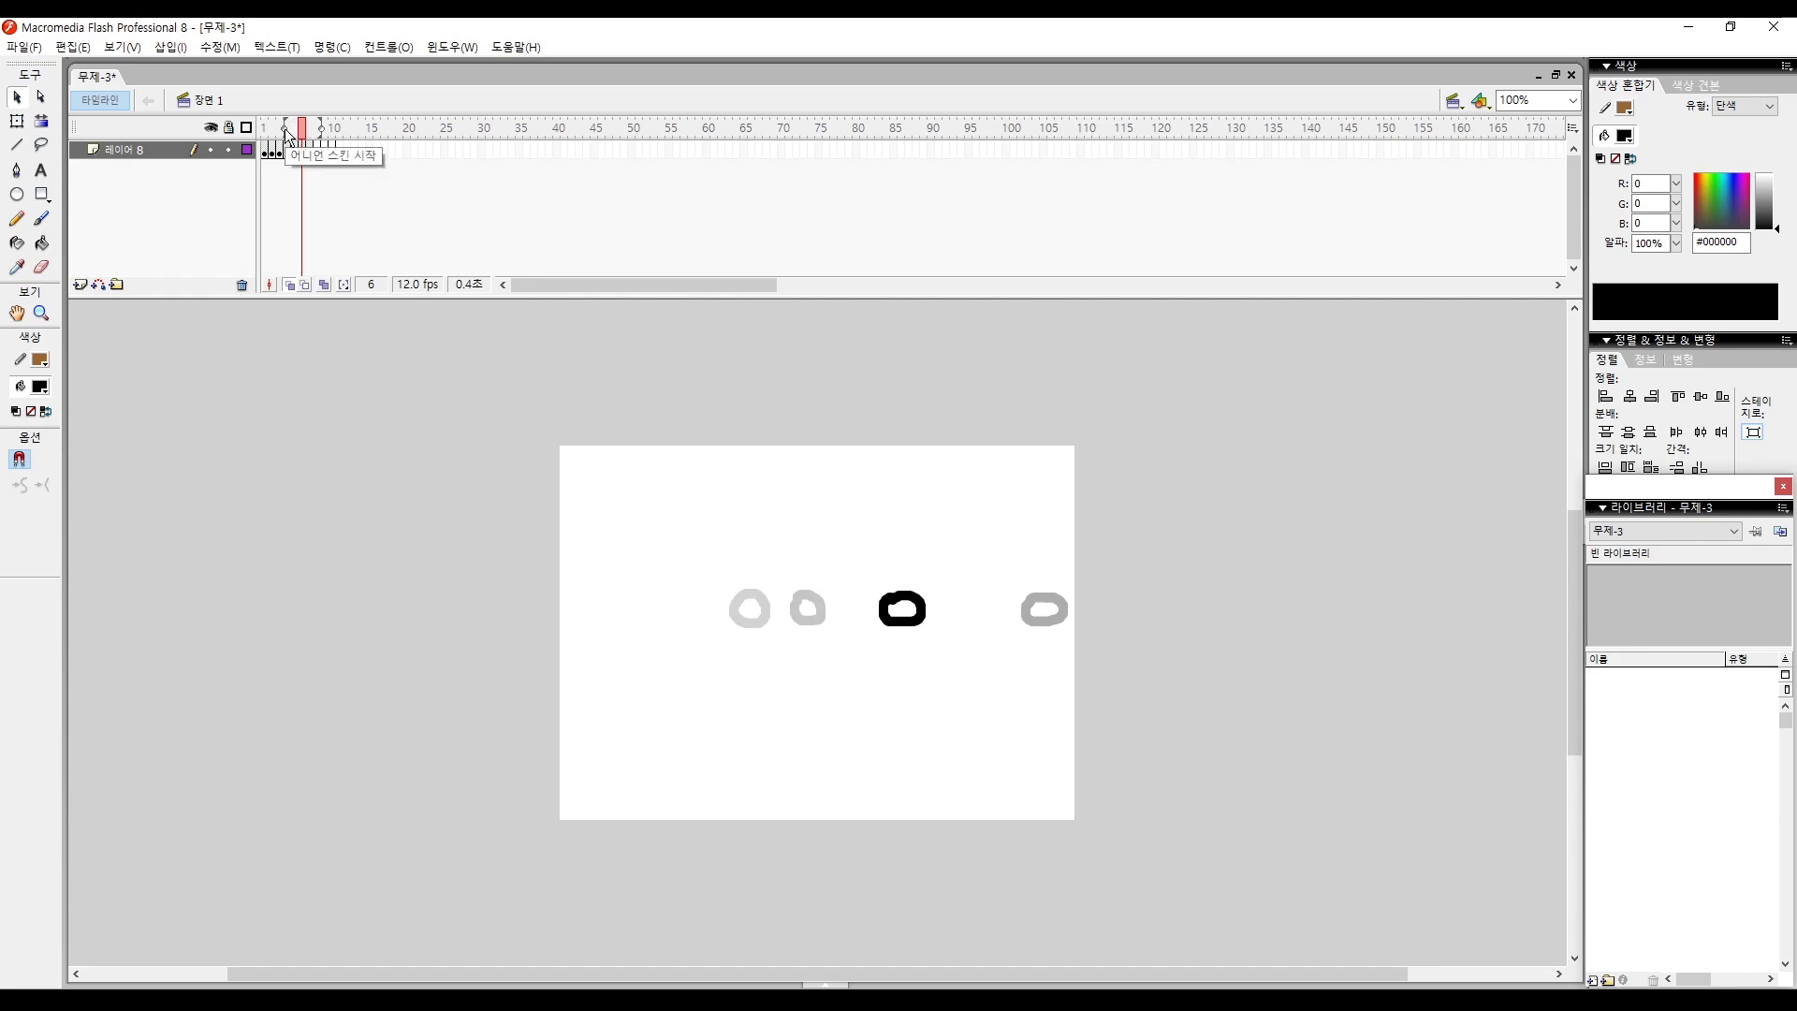
mouse_move(286, 131)
mouse_down()
mouse_move(264, 127)
mouse_move(275, 139)
mouse_up()
click(170, 148)
mouse_move(1097, 653)
mouse_down()
mouse_move(1018, 575)
mouse_move(1091, 643)
mouse_up()
mouse_move(328, 129)
mouse_down()
mouse_move(282, 129)
mouse_move(310, 129)
mouse_move(301, 157)
mouse_up()
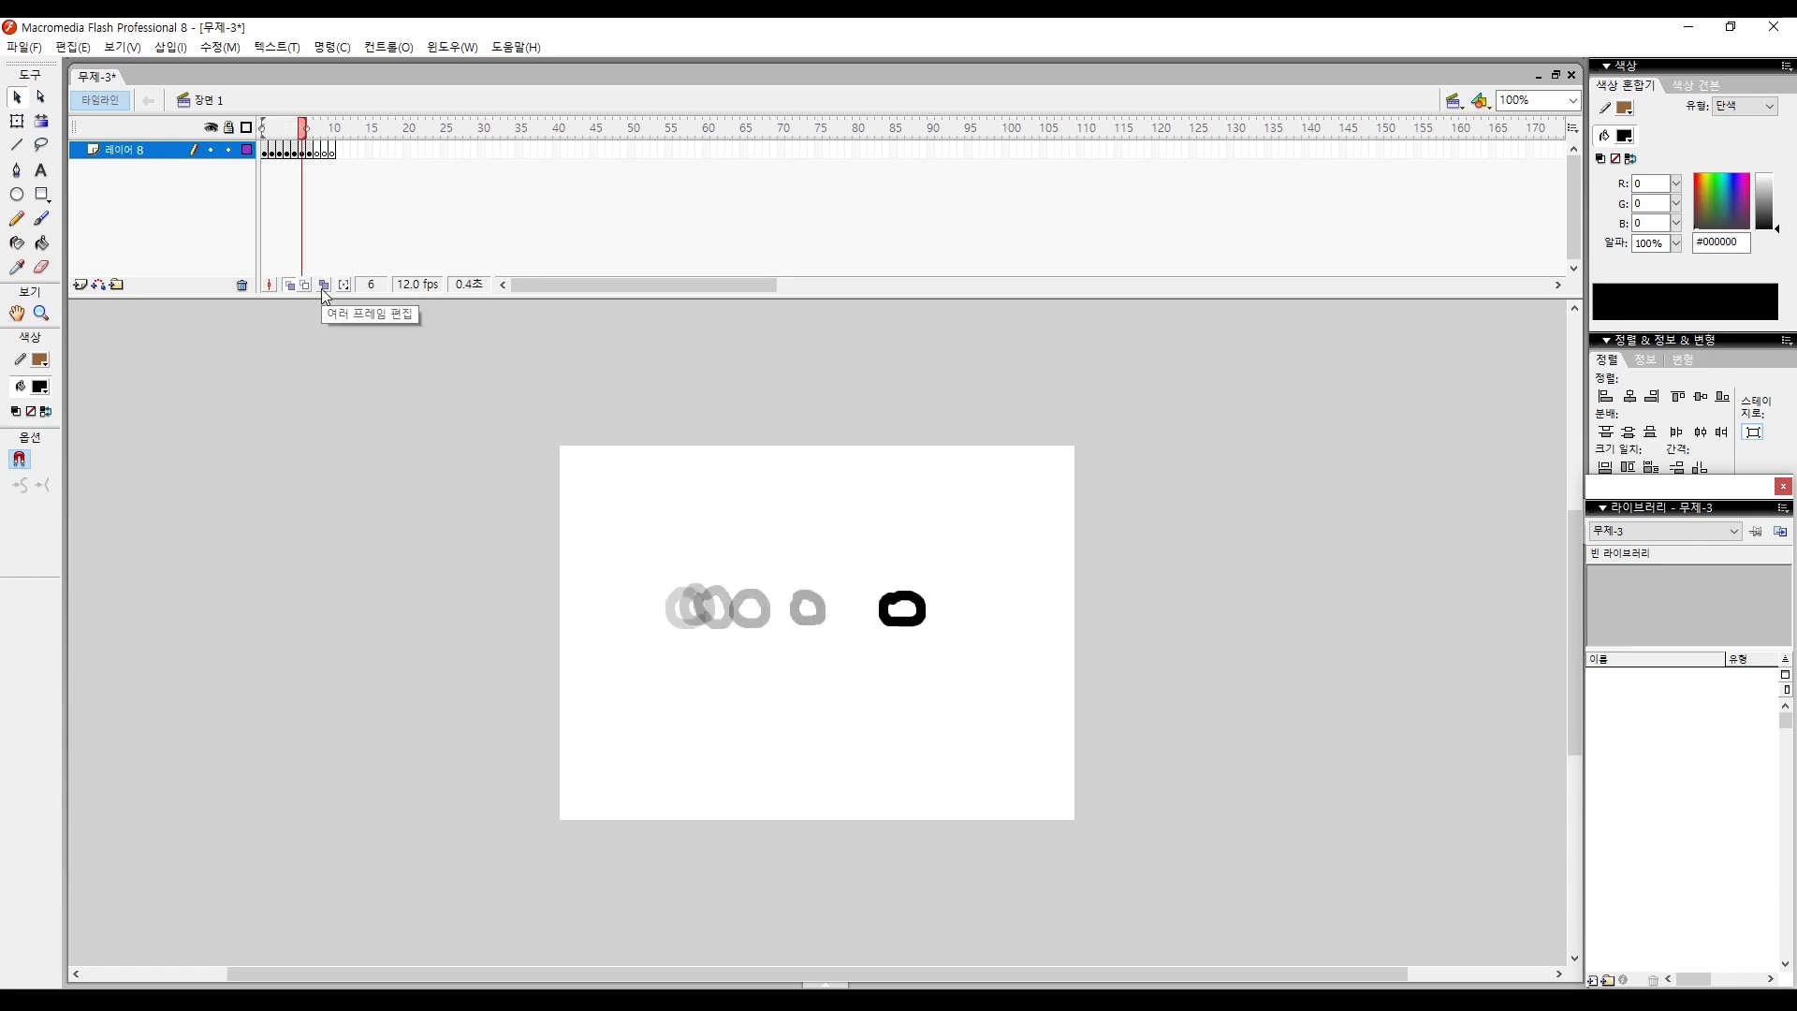
Delete vertical strips from the rings across frames 1 to 6 with Edit Multiple Frames, then turn that mode off.
click(323, 285)
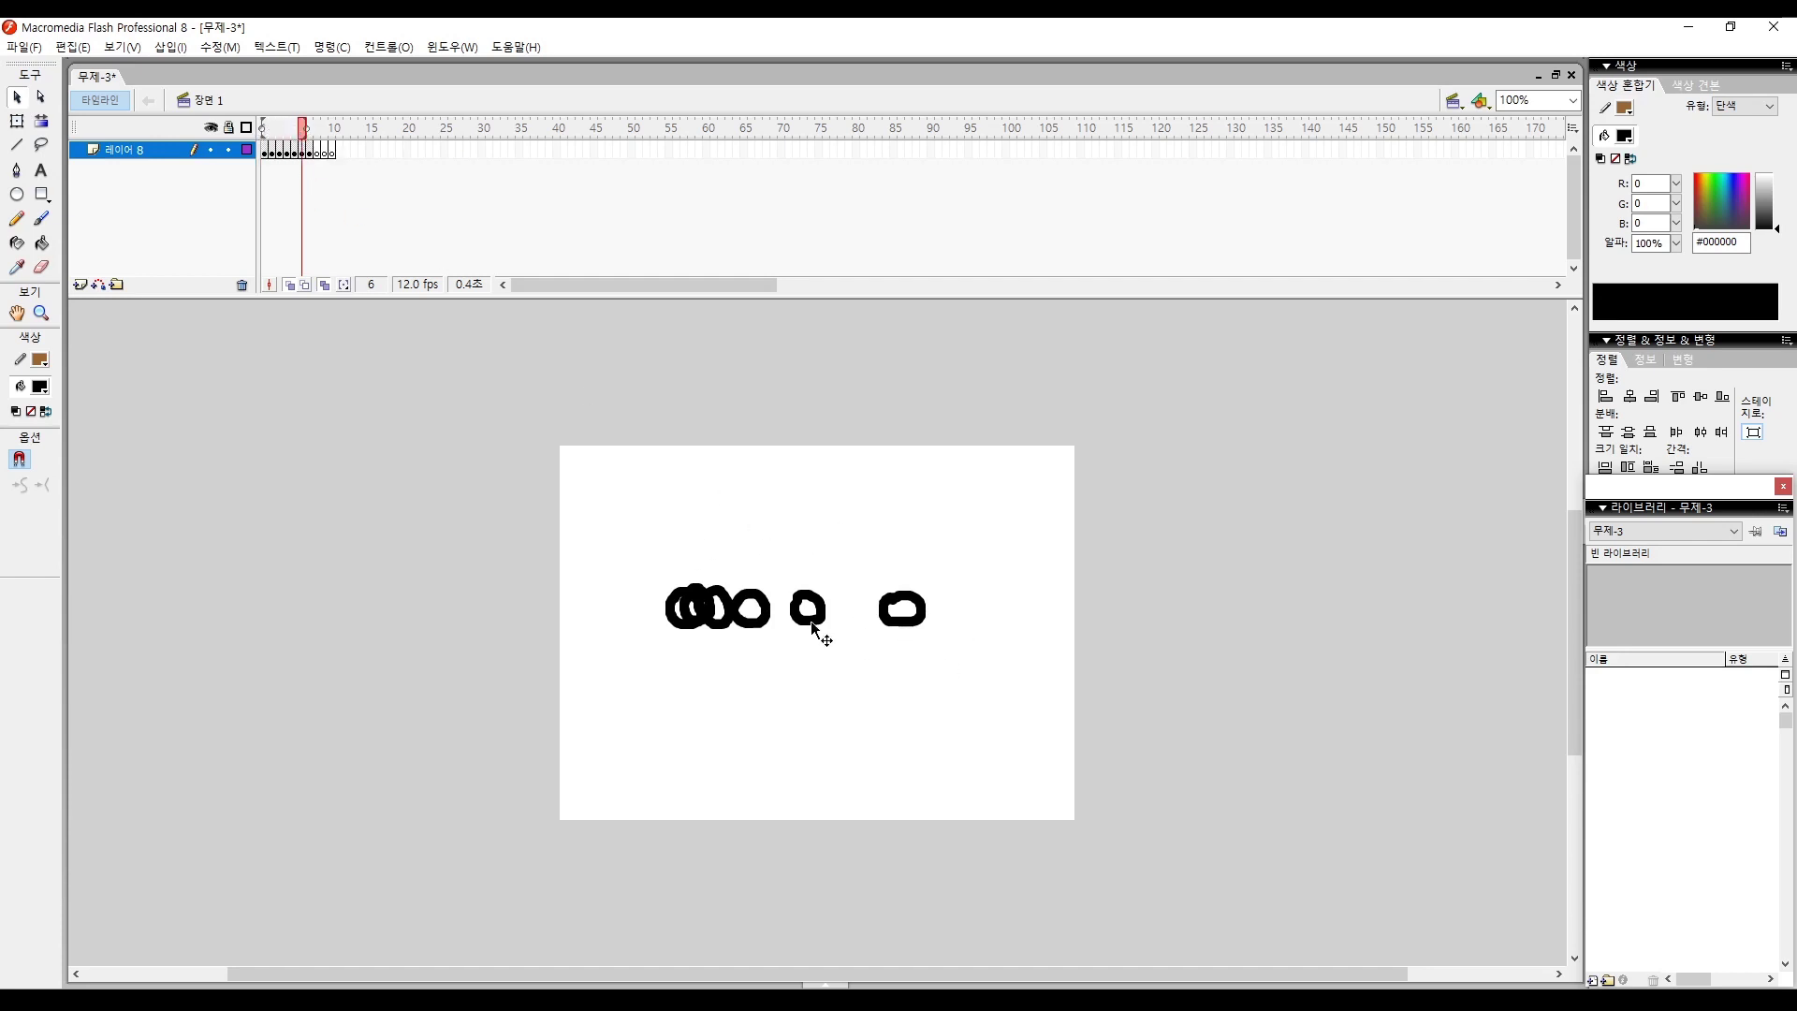
click(741, 655)
drag(692, 547, 726, 645)
key(Delete)
key(Delete)
drag(760, 556, 767, 589)
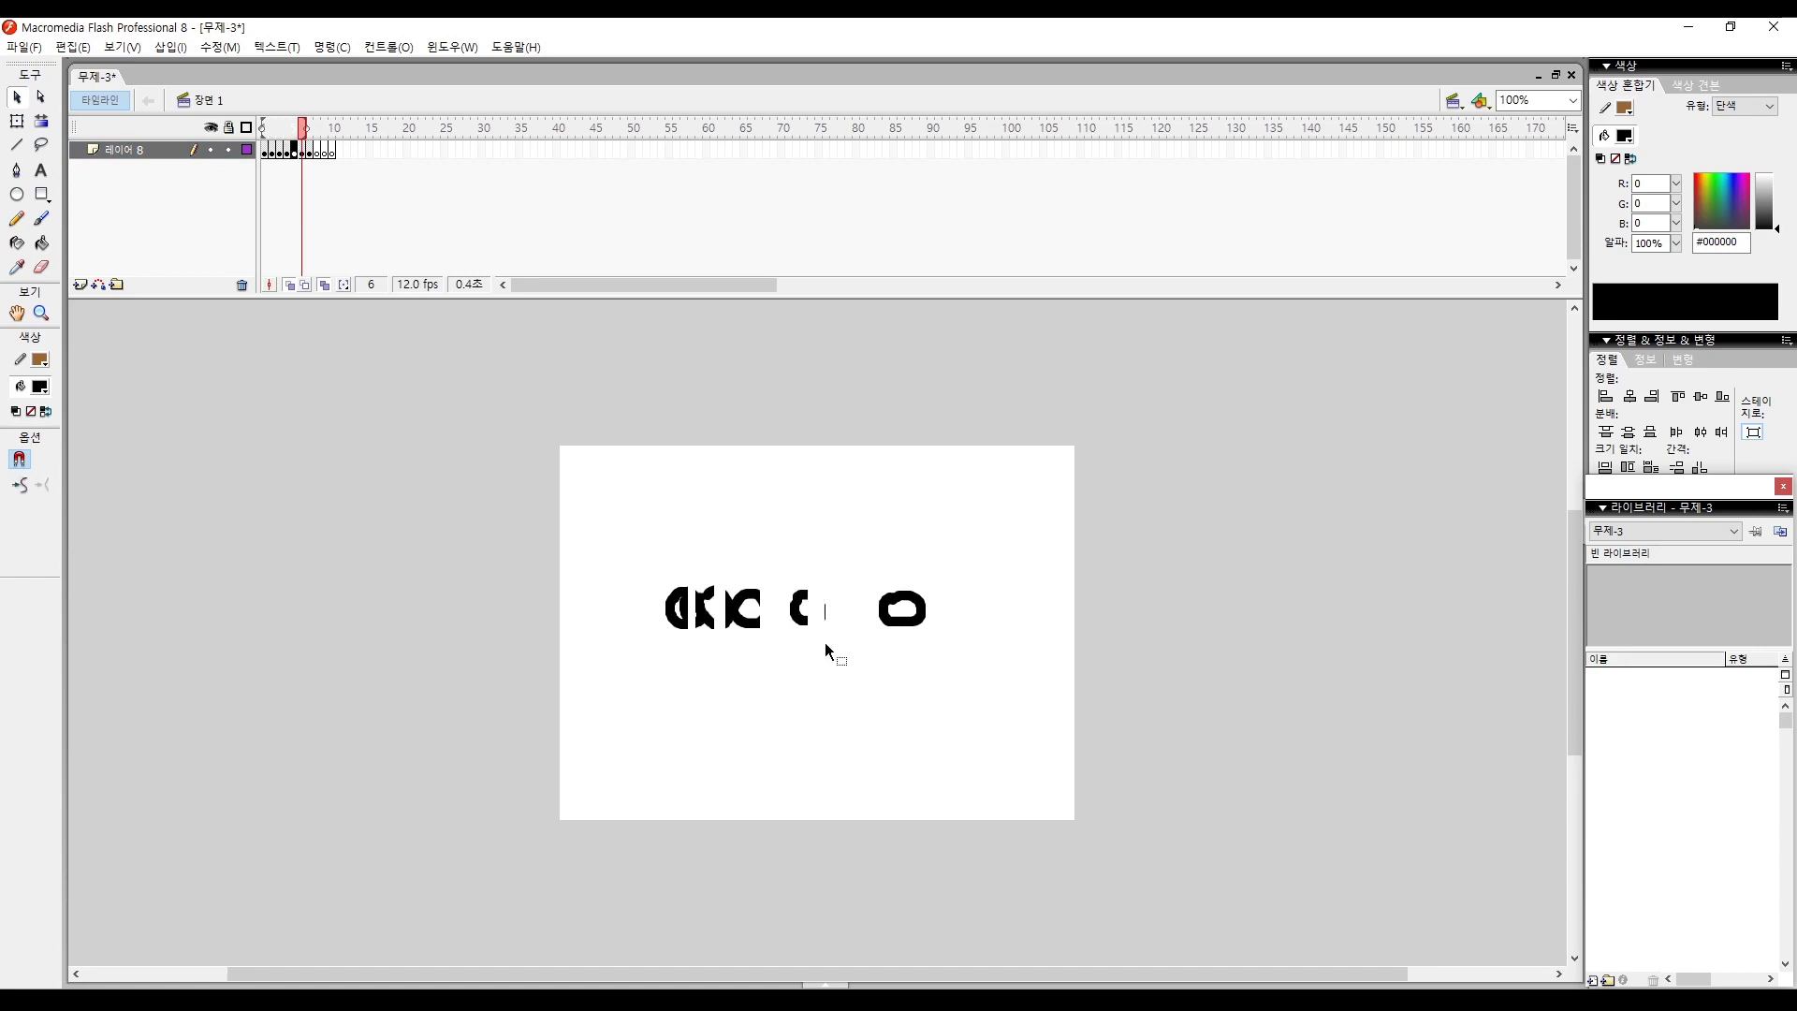
drag(887, 573, 916, 642)
key(Delete)
click(325, 285)
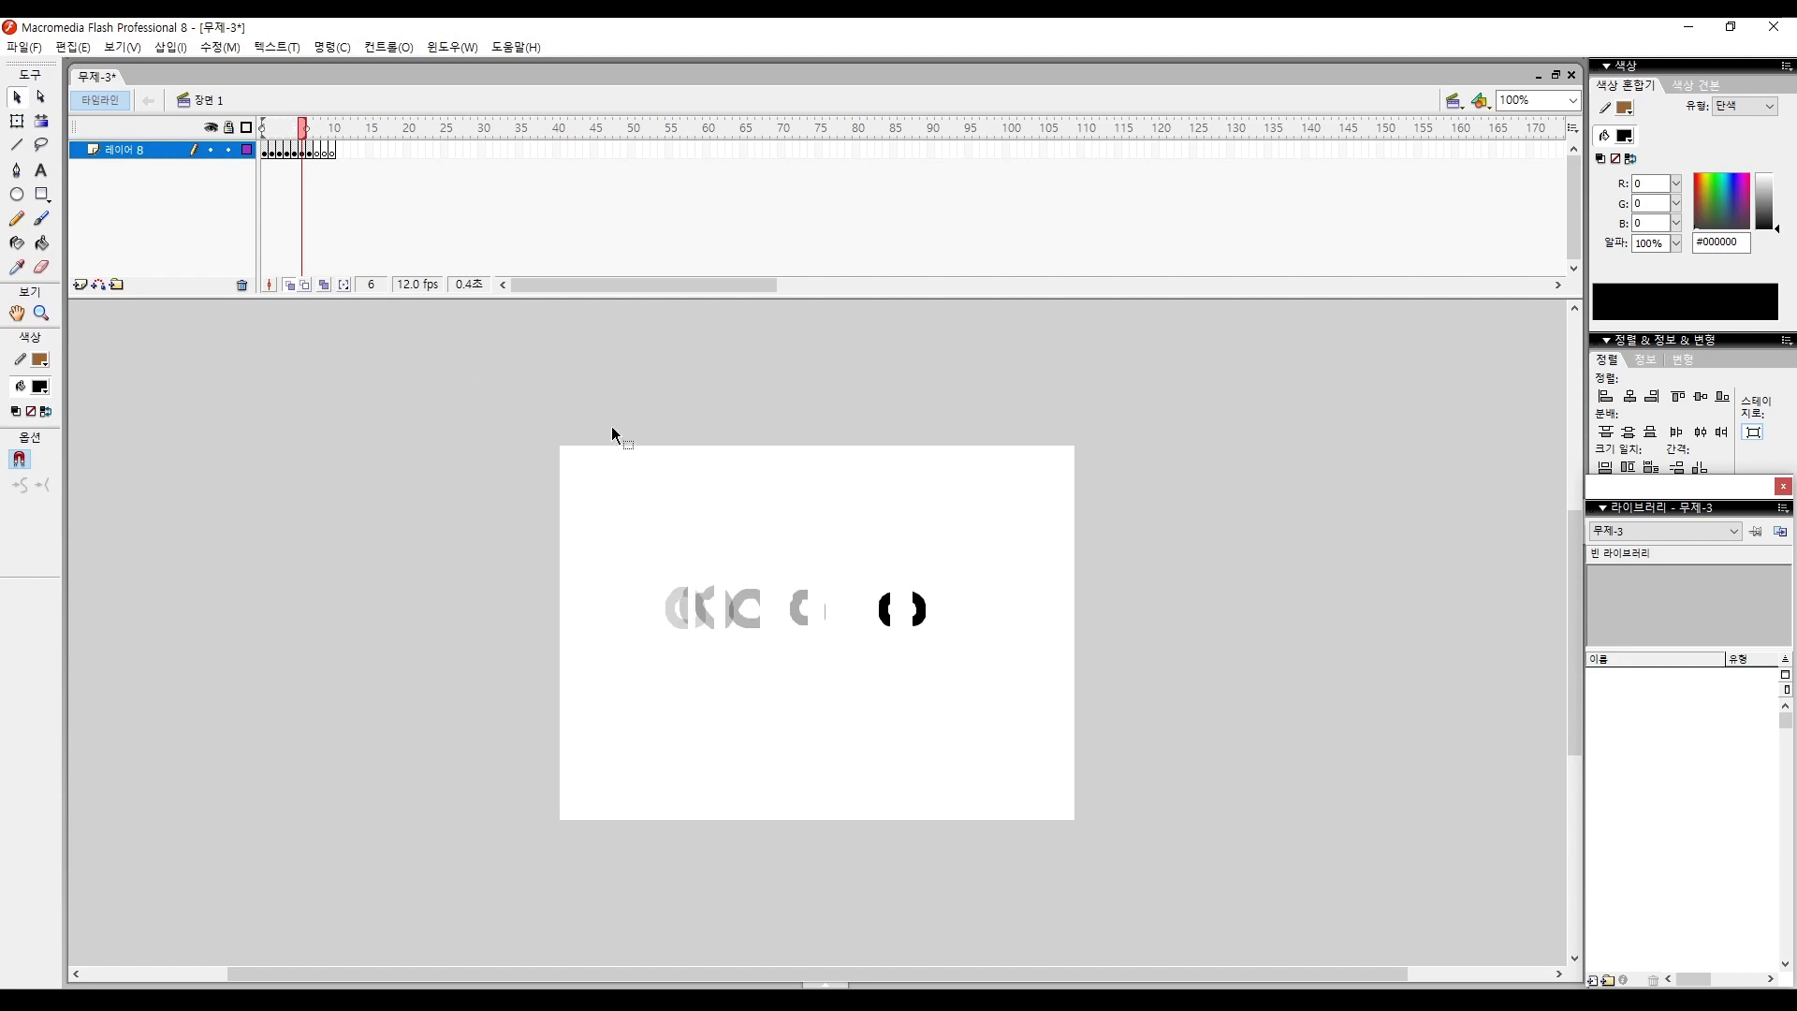
Turn off onion skinning and play the animation from frame 1.
click(290, 285)
key(comma)
key(comma)
key(comma)
key(comma)
key(comma)
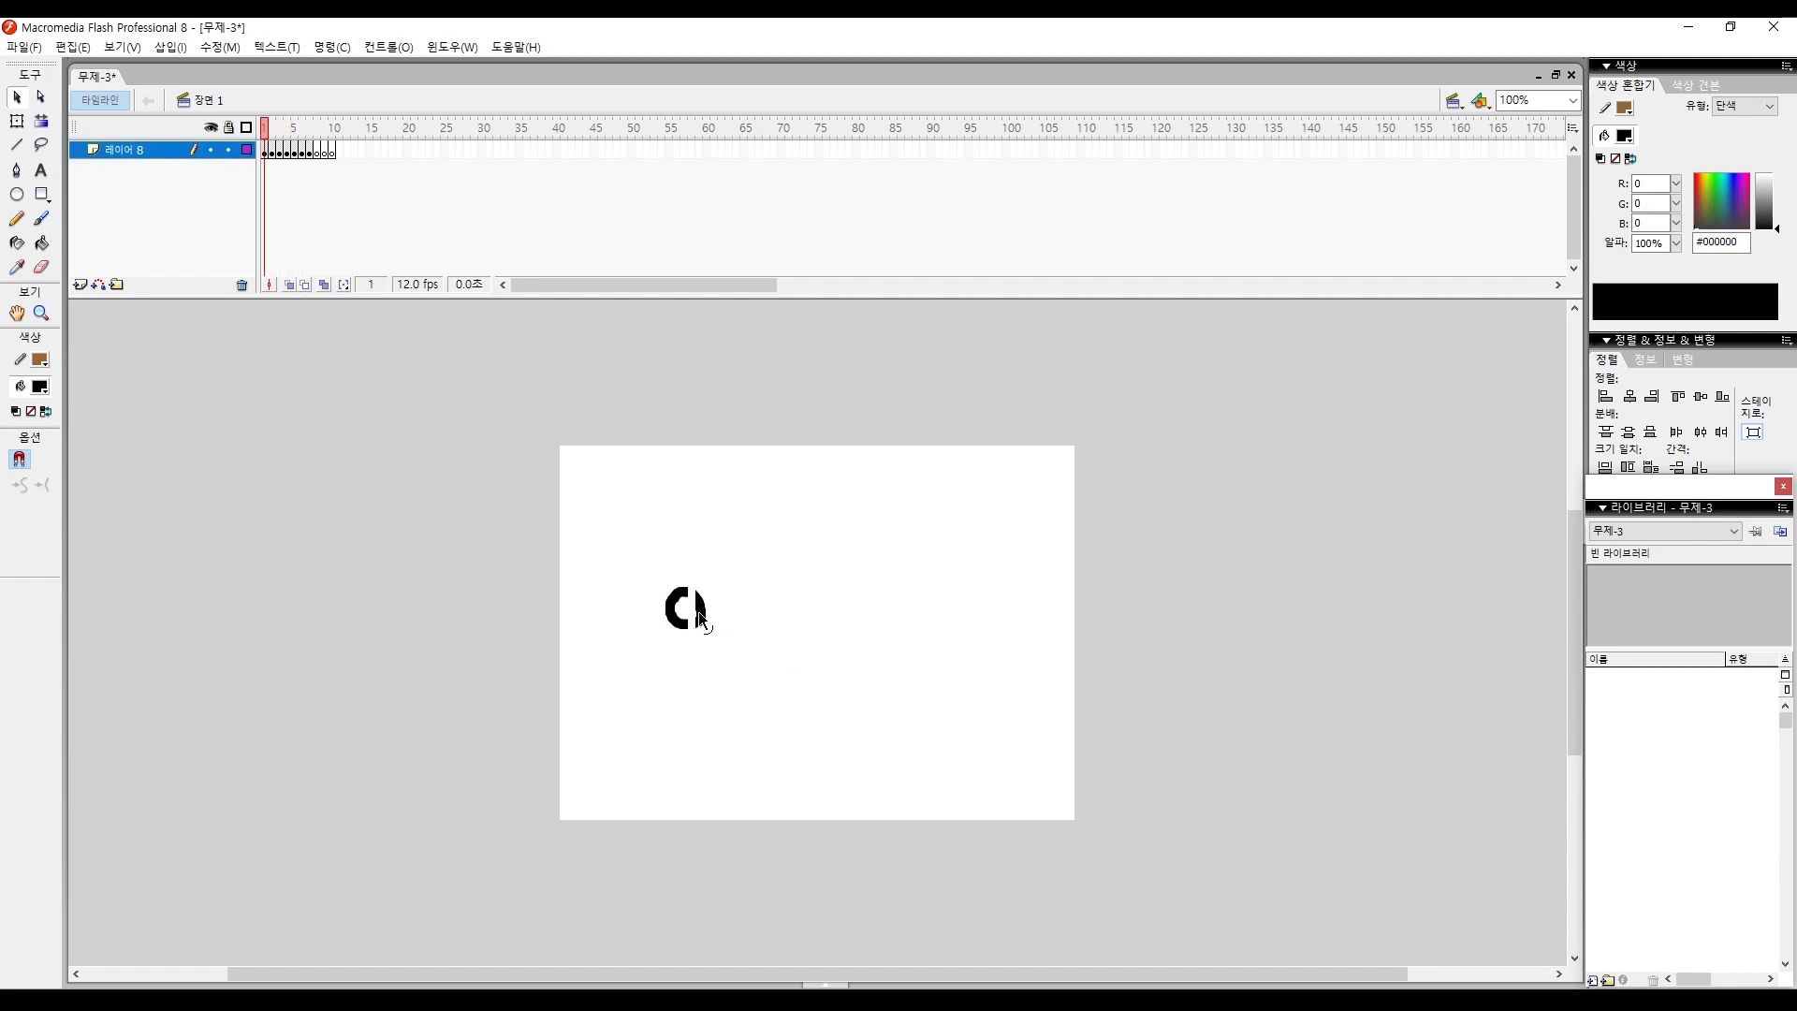
key(Return)
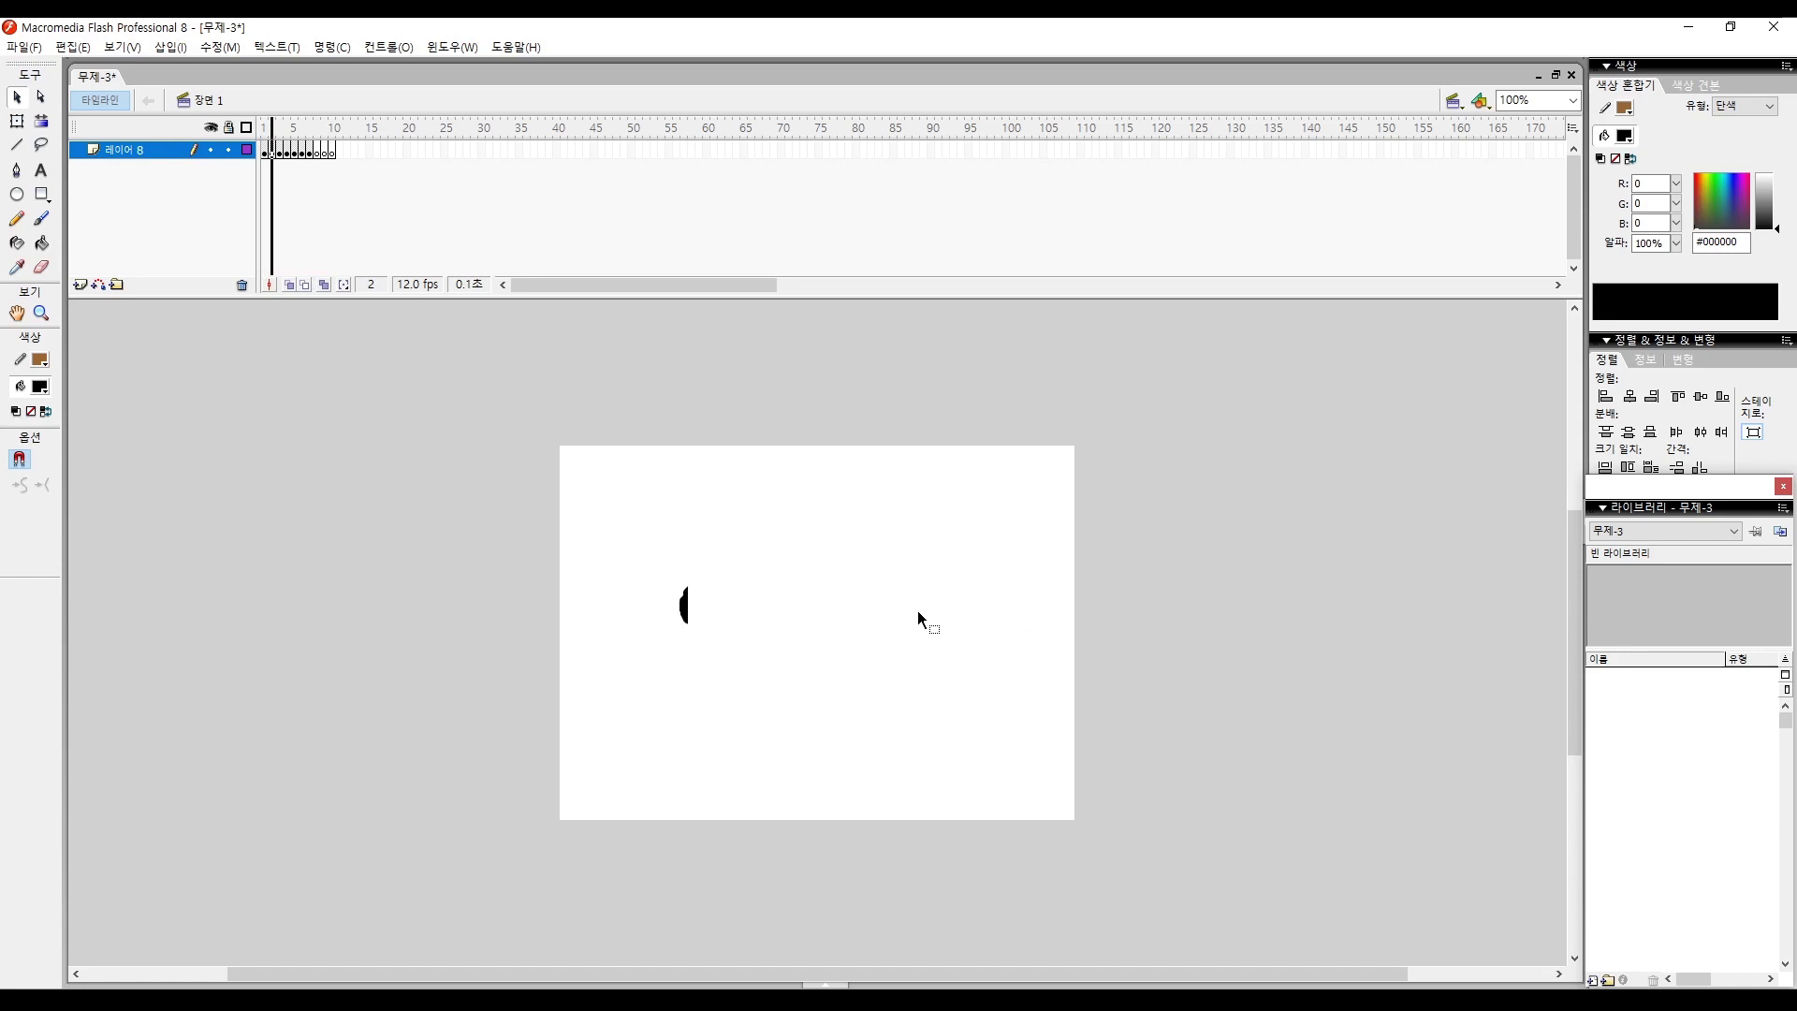
Compare onion skin outlines with solid onion skins on the ring frames, leaving solid onion skins on.
click(307, 286)
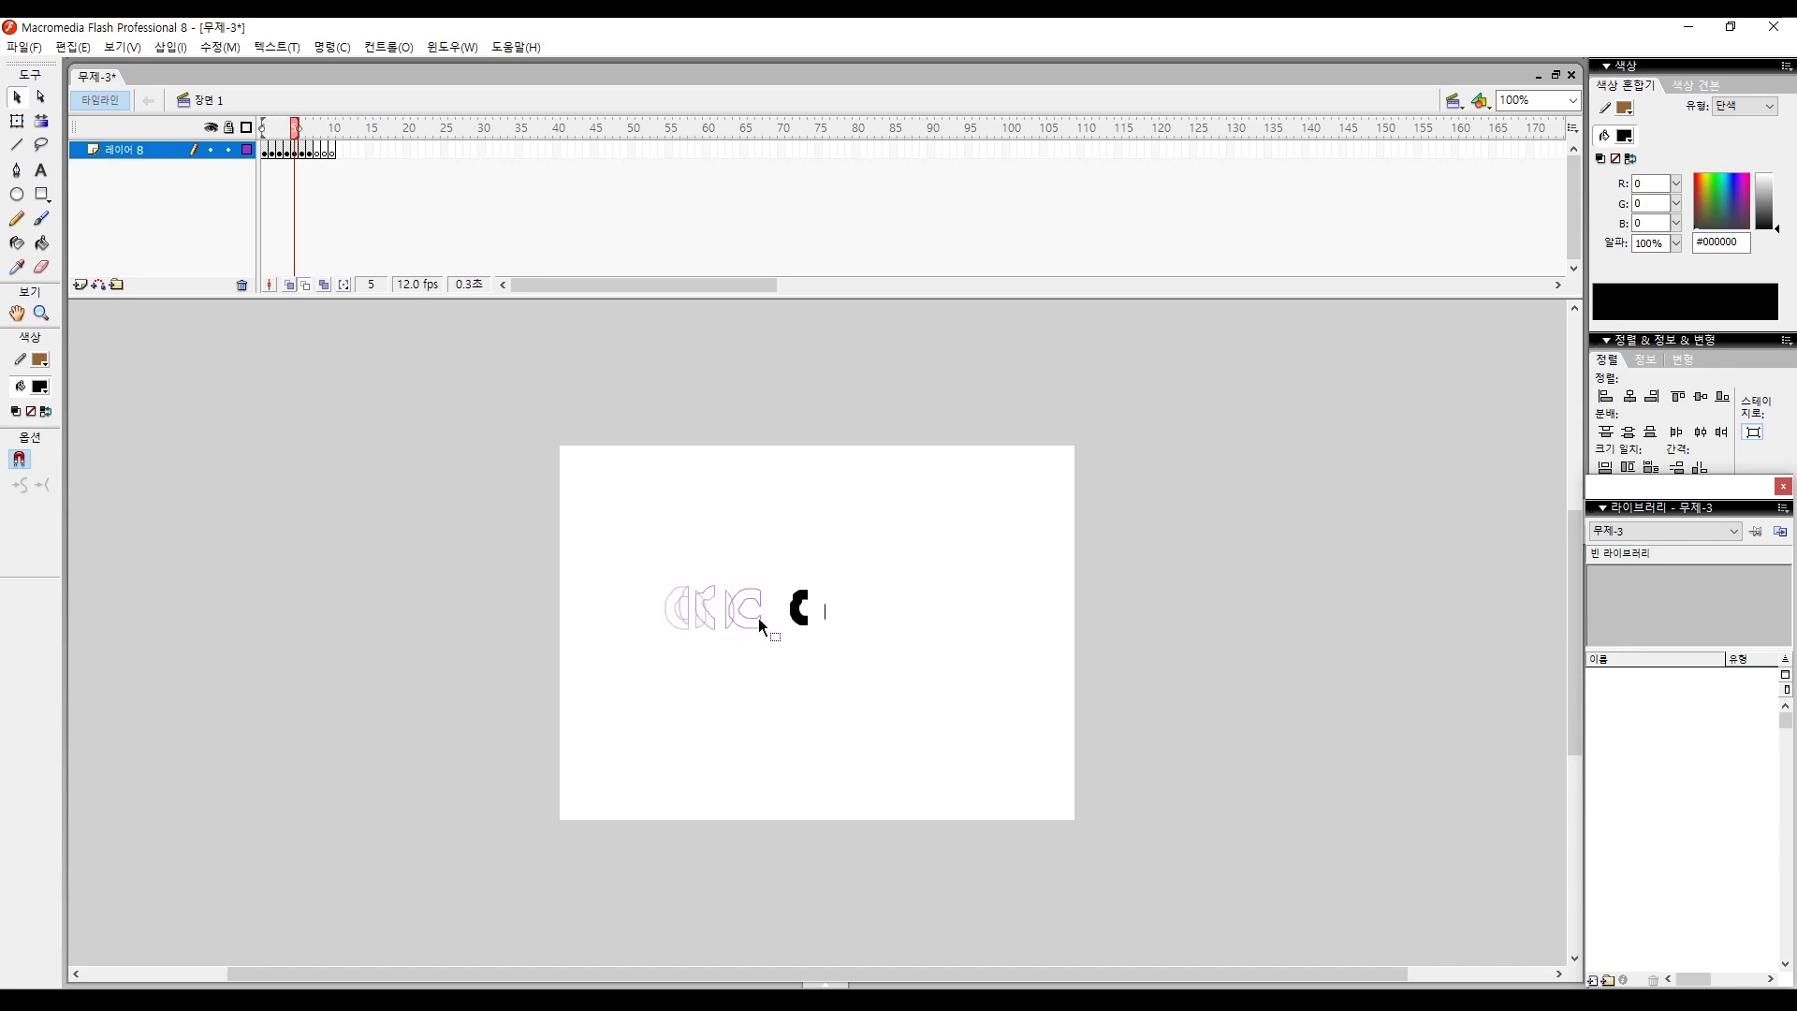
click(291, 286)
click(291, 286)
click(290, 285)
click(304, 285)
click(304, 286)
click(304, 284)
click(304, 285)
click(306, 286)
click(303, 284)
click(305, 284)
click(300, 284)
click(302, 286)
Draw a vertical line about 338 px tall on frame 5 and set its stroke thickness to 80.
key(n)
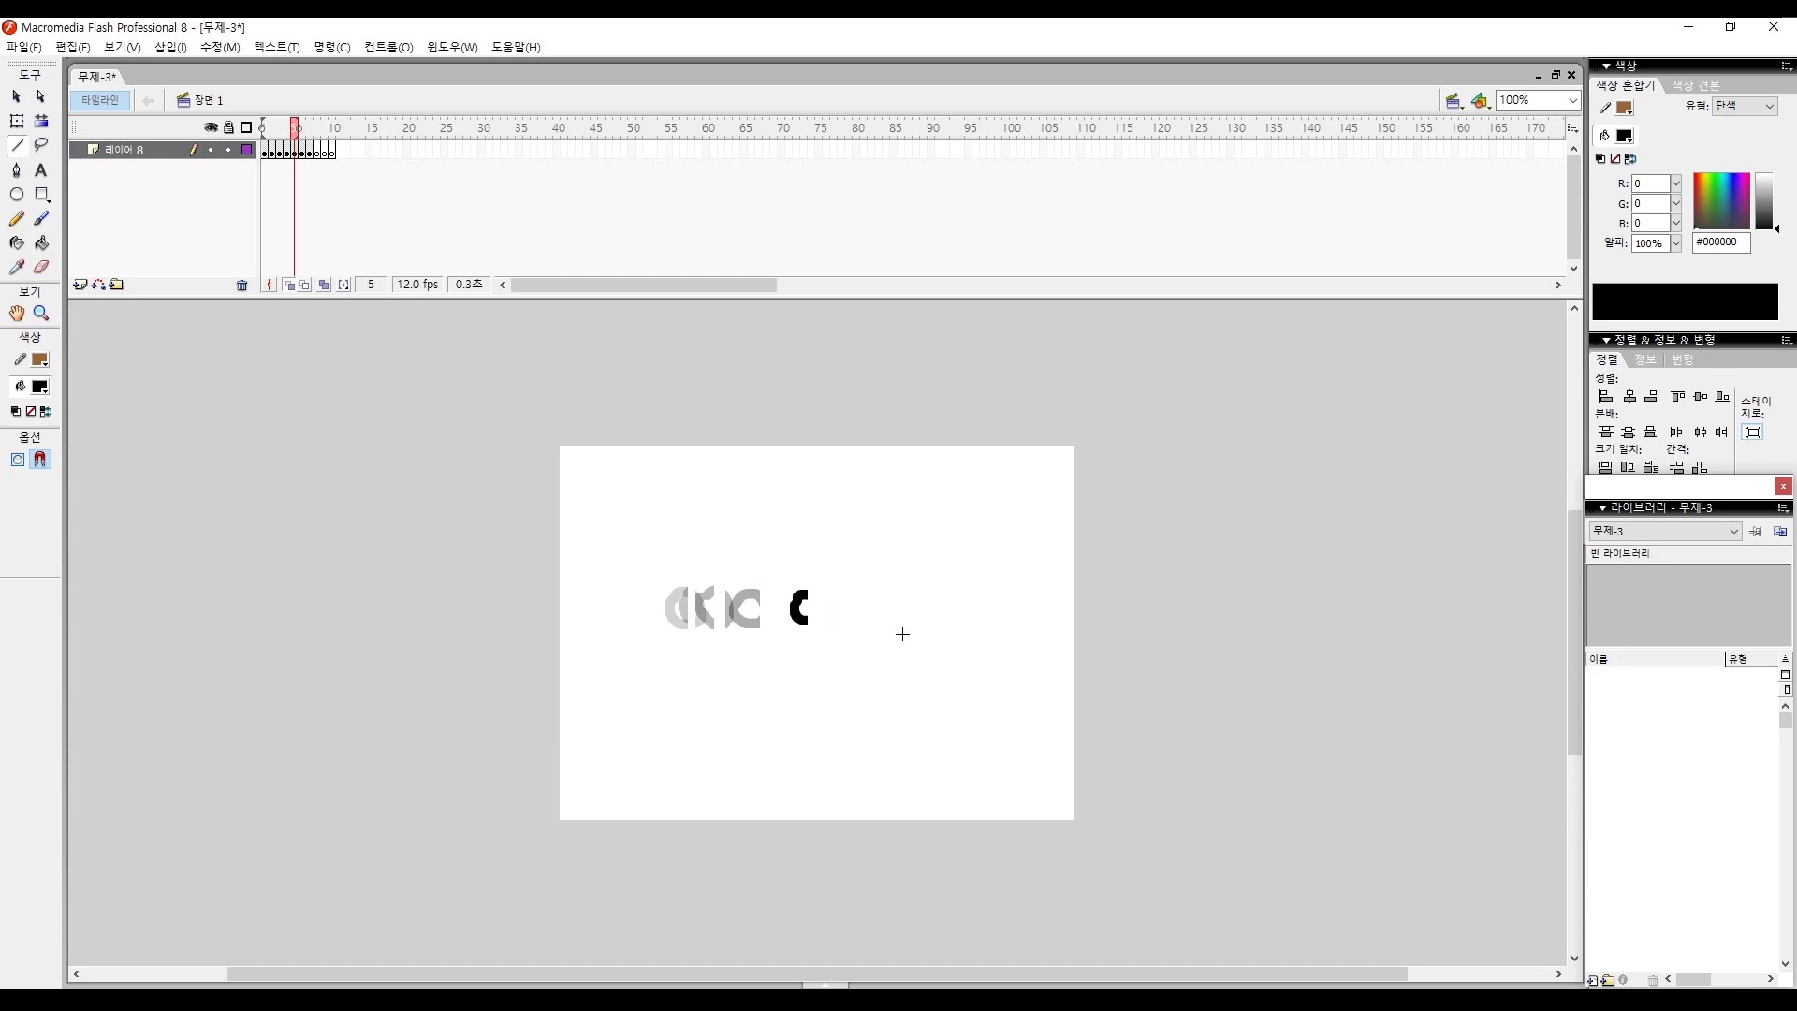
drag(916, 559, 907, 875)
key(v)
drag(968, 521, 846, 874)
key(ctrl+F3)
double_click(304, 897)
text(80)
key(Return)
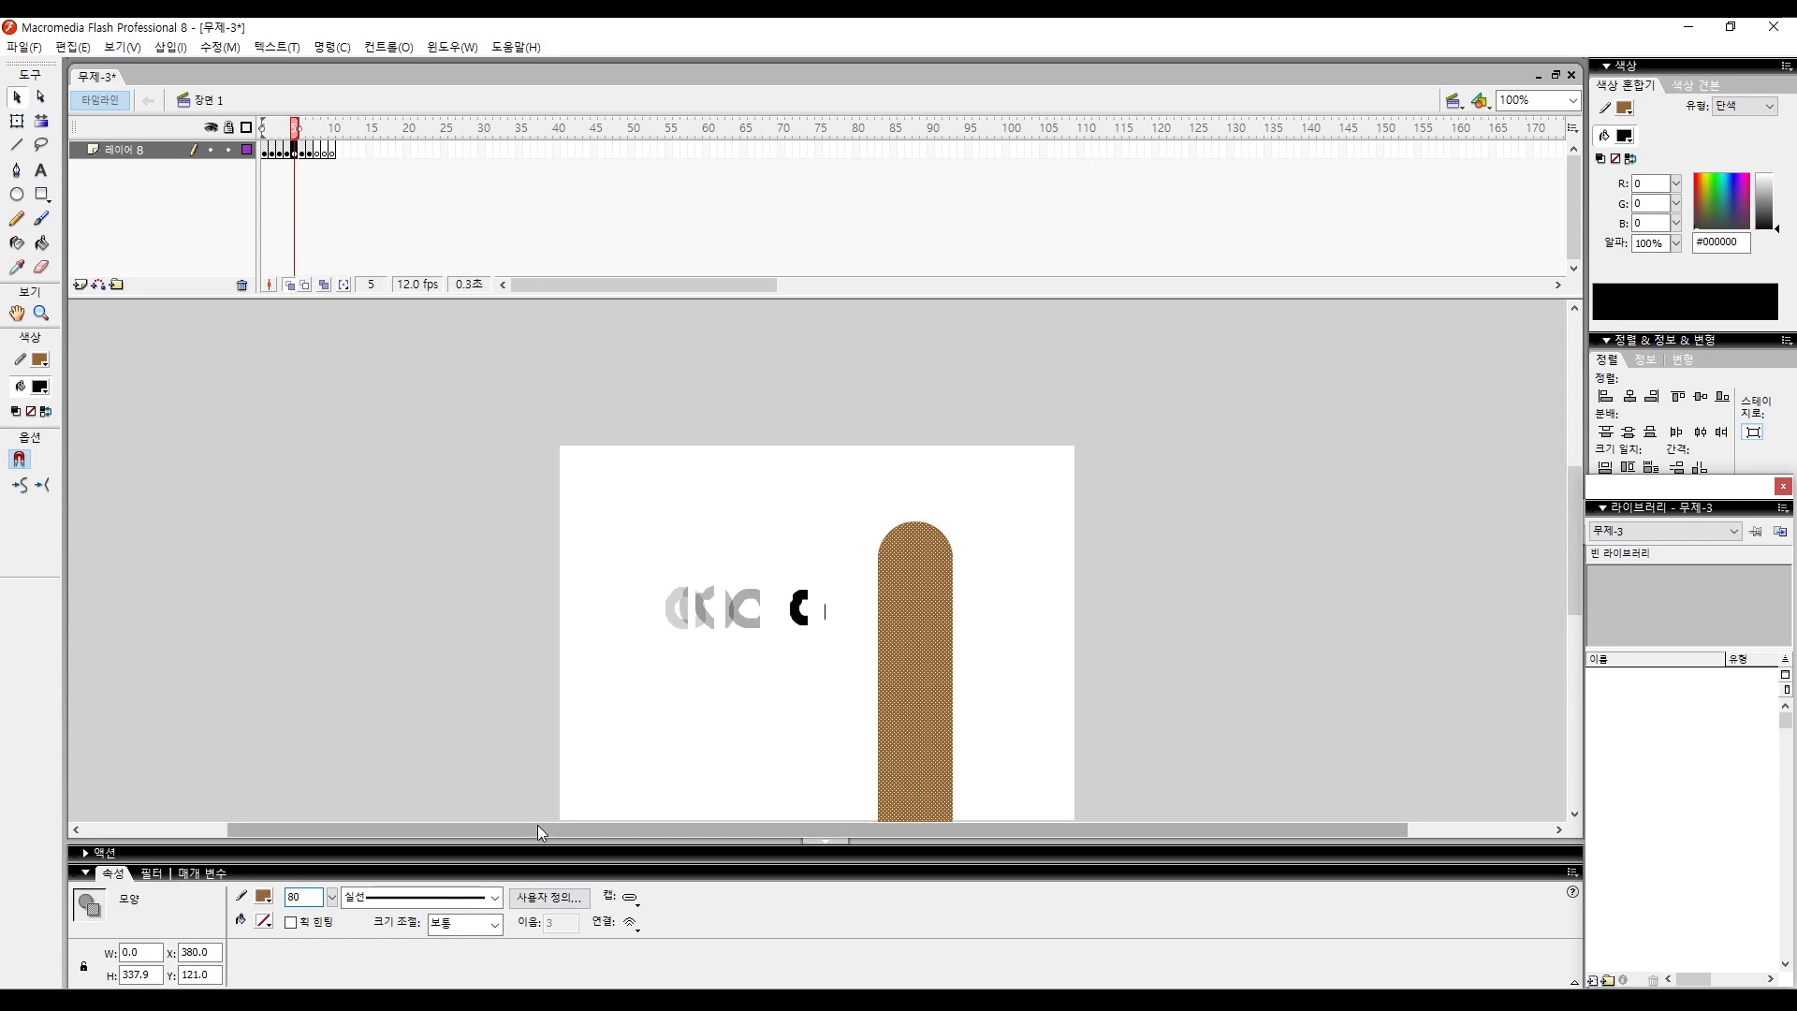
click(824, 840)
click(1114, 791)
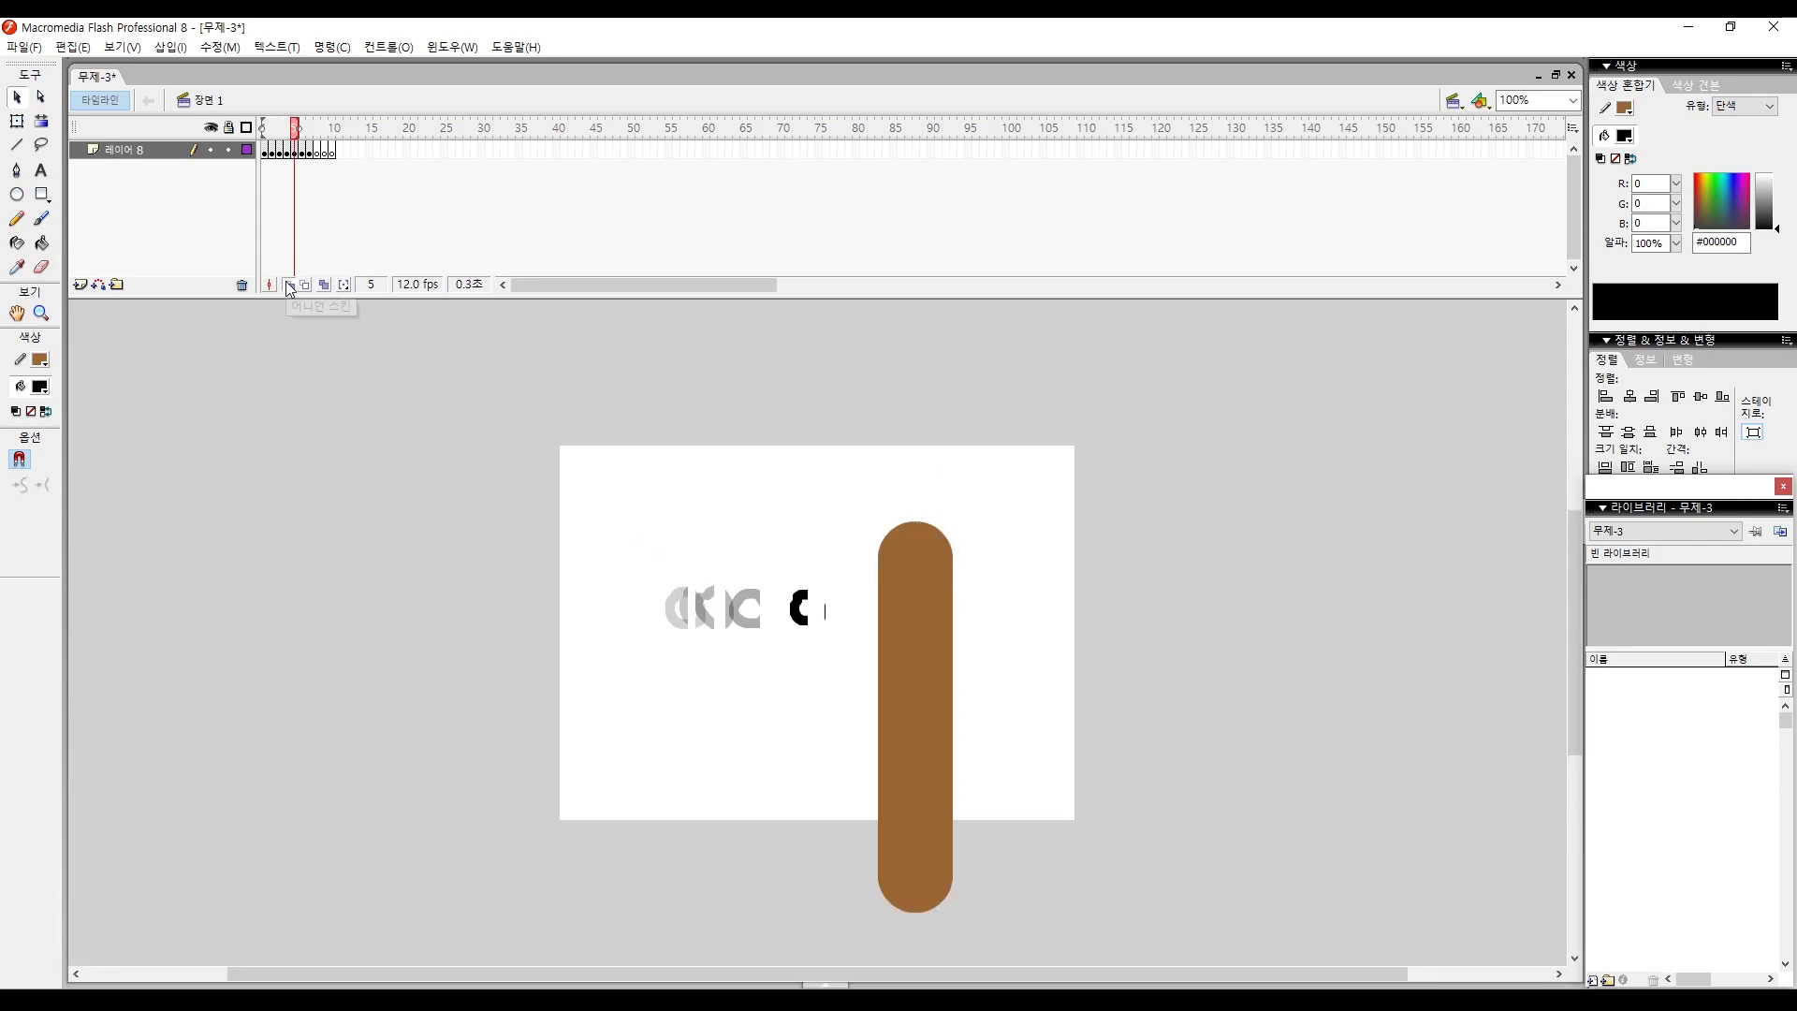
Draw a matching thick vertical line on frame 6 using onion skin outlines as the guide, then turn the outlines off.
key(period)
key(n)
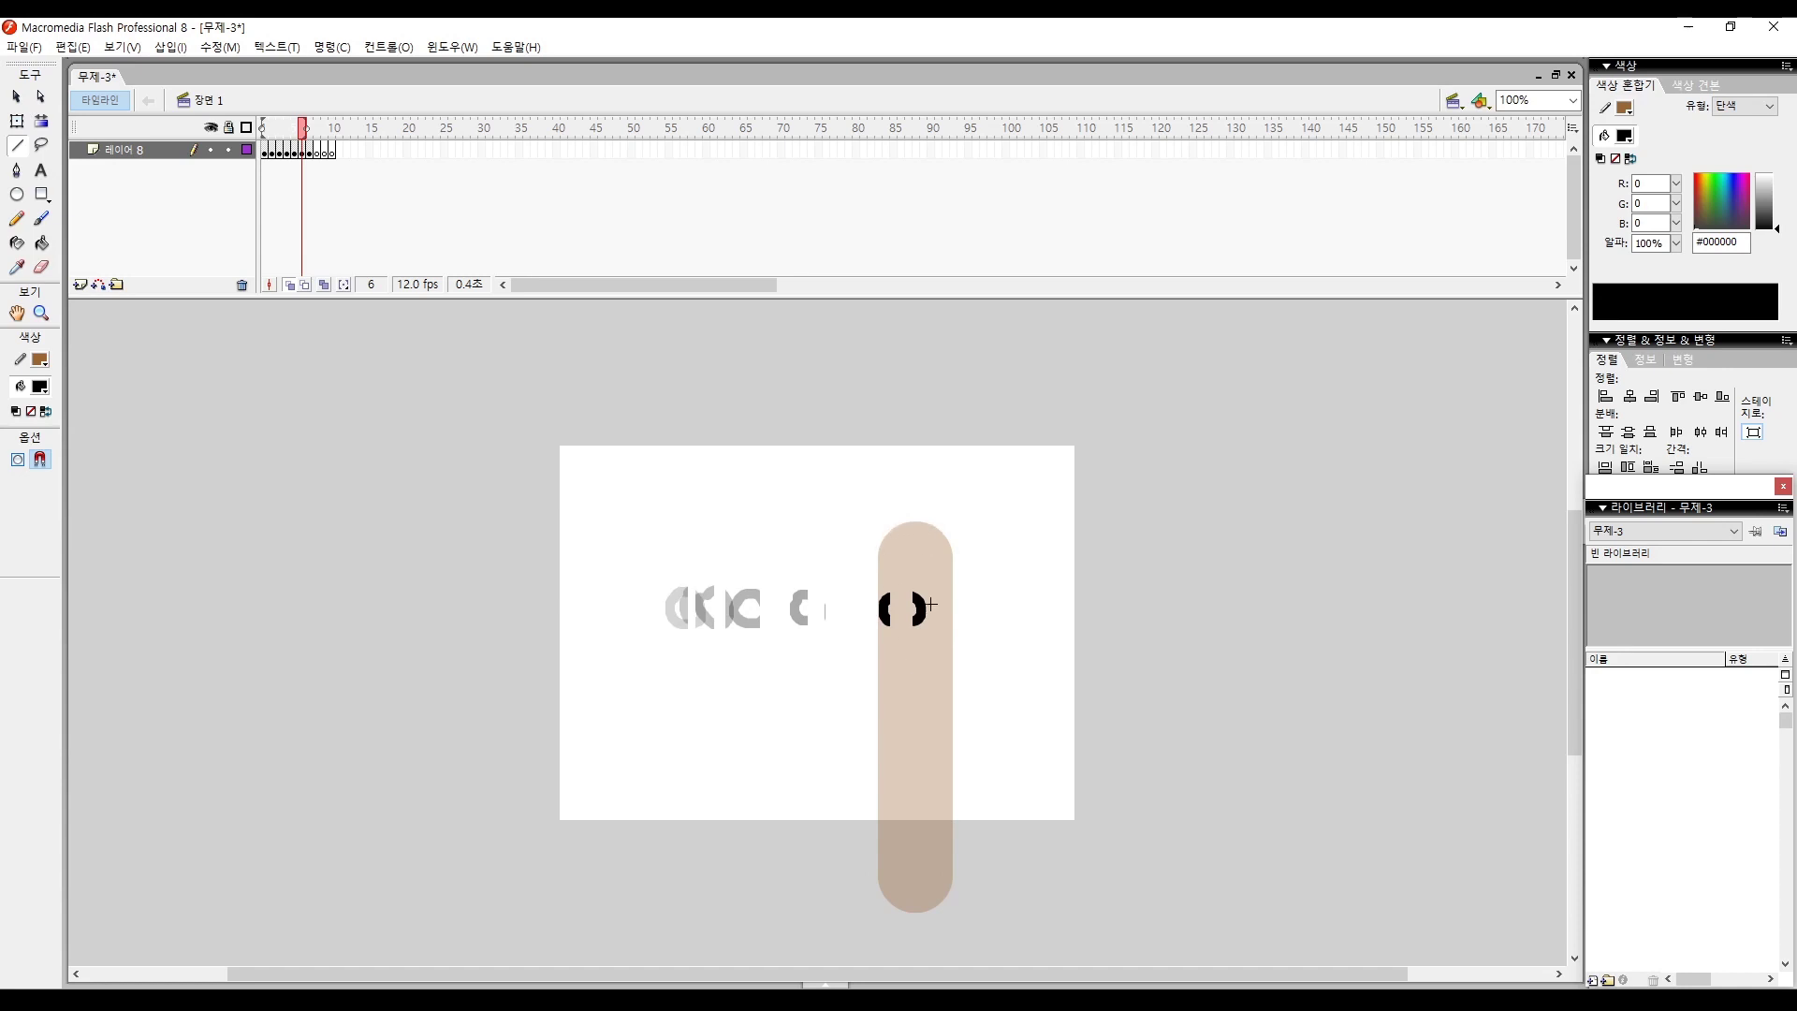
click(306, 286)
mouse_move(920, 561)
mouse_down()
mouse_move(934, 855)
mouse_move(917, 872)
mouse_up()
click(305, 283)
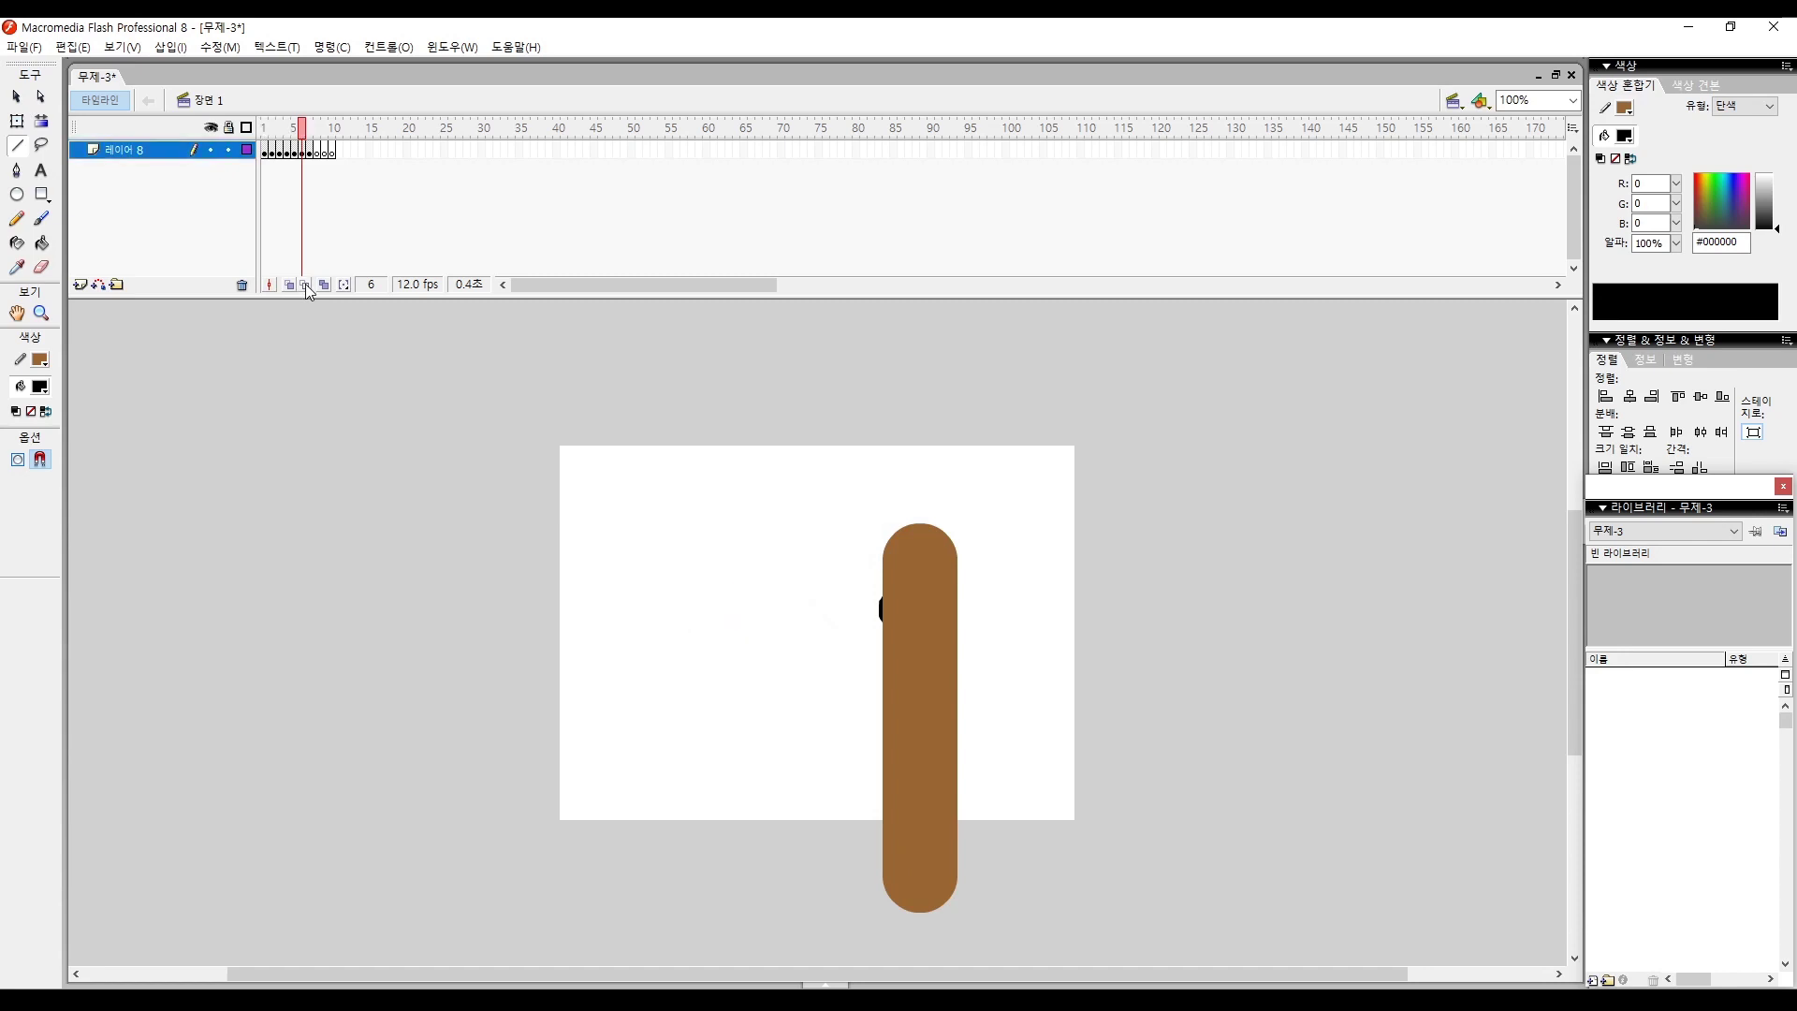
Turn on onion skin outlines, compare the thick lines on frames 5 and 6 and their outlines at frame 7, and return to frame 1.
click(305, 283)
key(comma)
key(period)
key(comma)
key(period)
key(comma)
key(period)
key(comma)
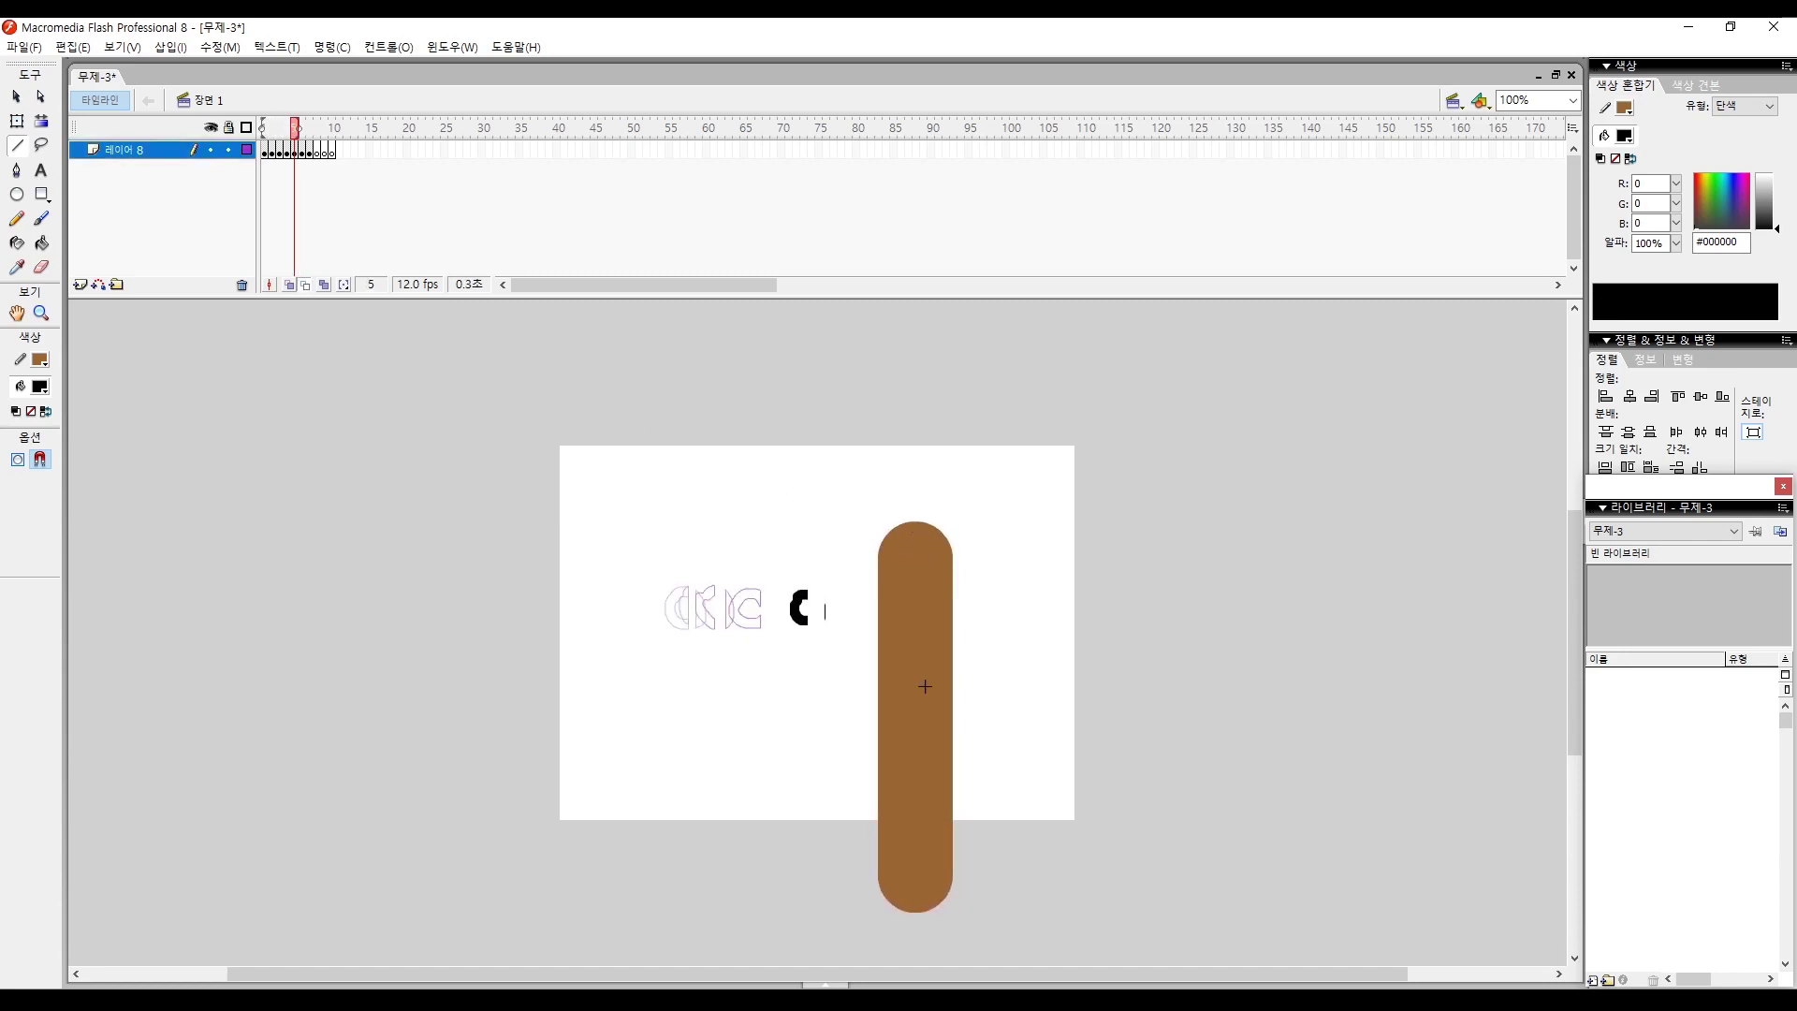
key(period)
key(period)
key(v)
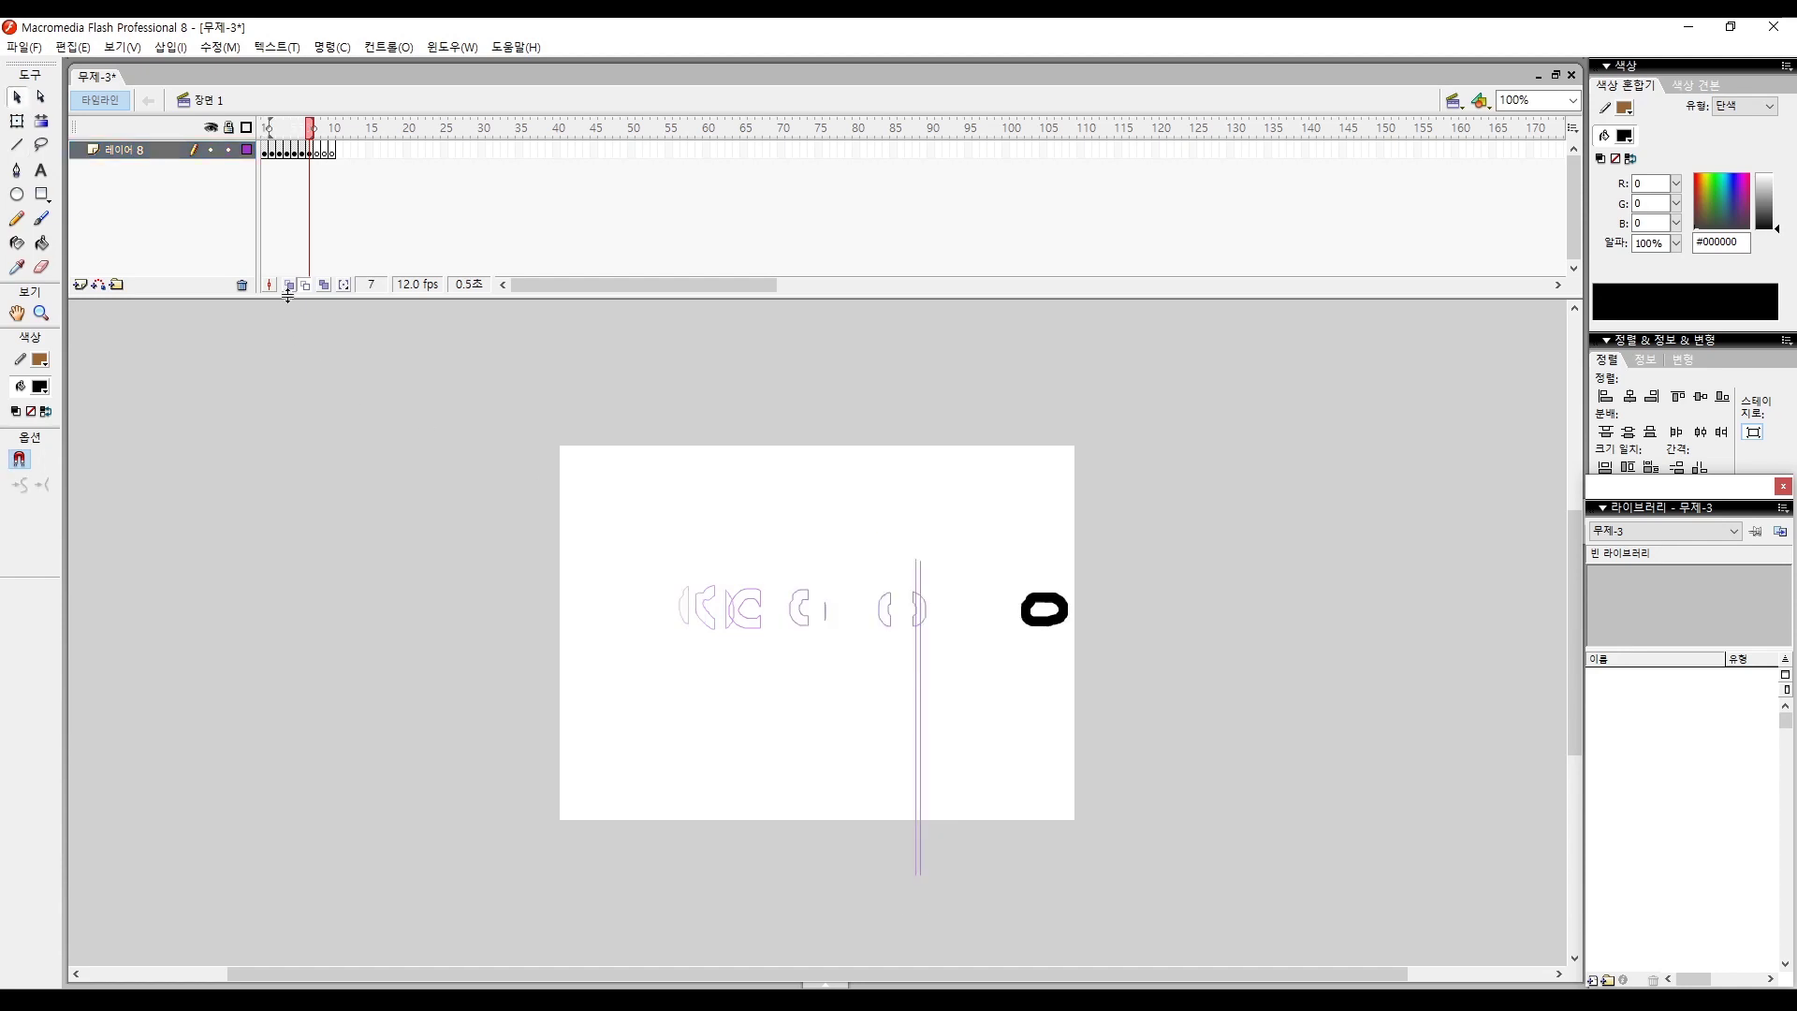
click(266, 151)
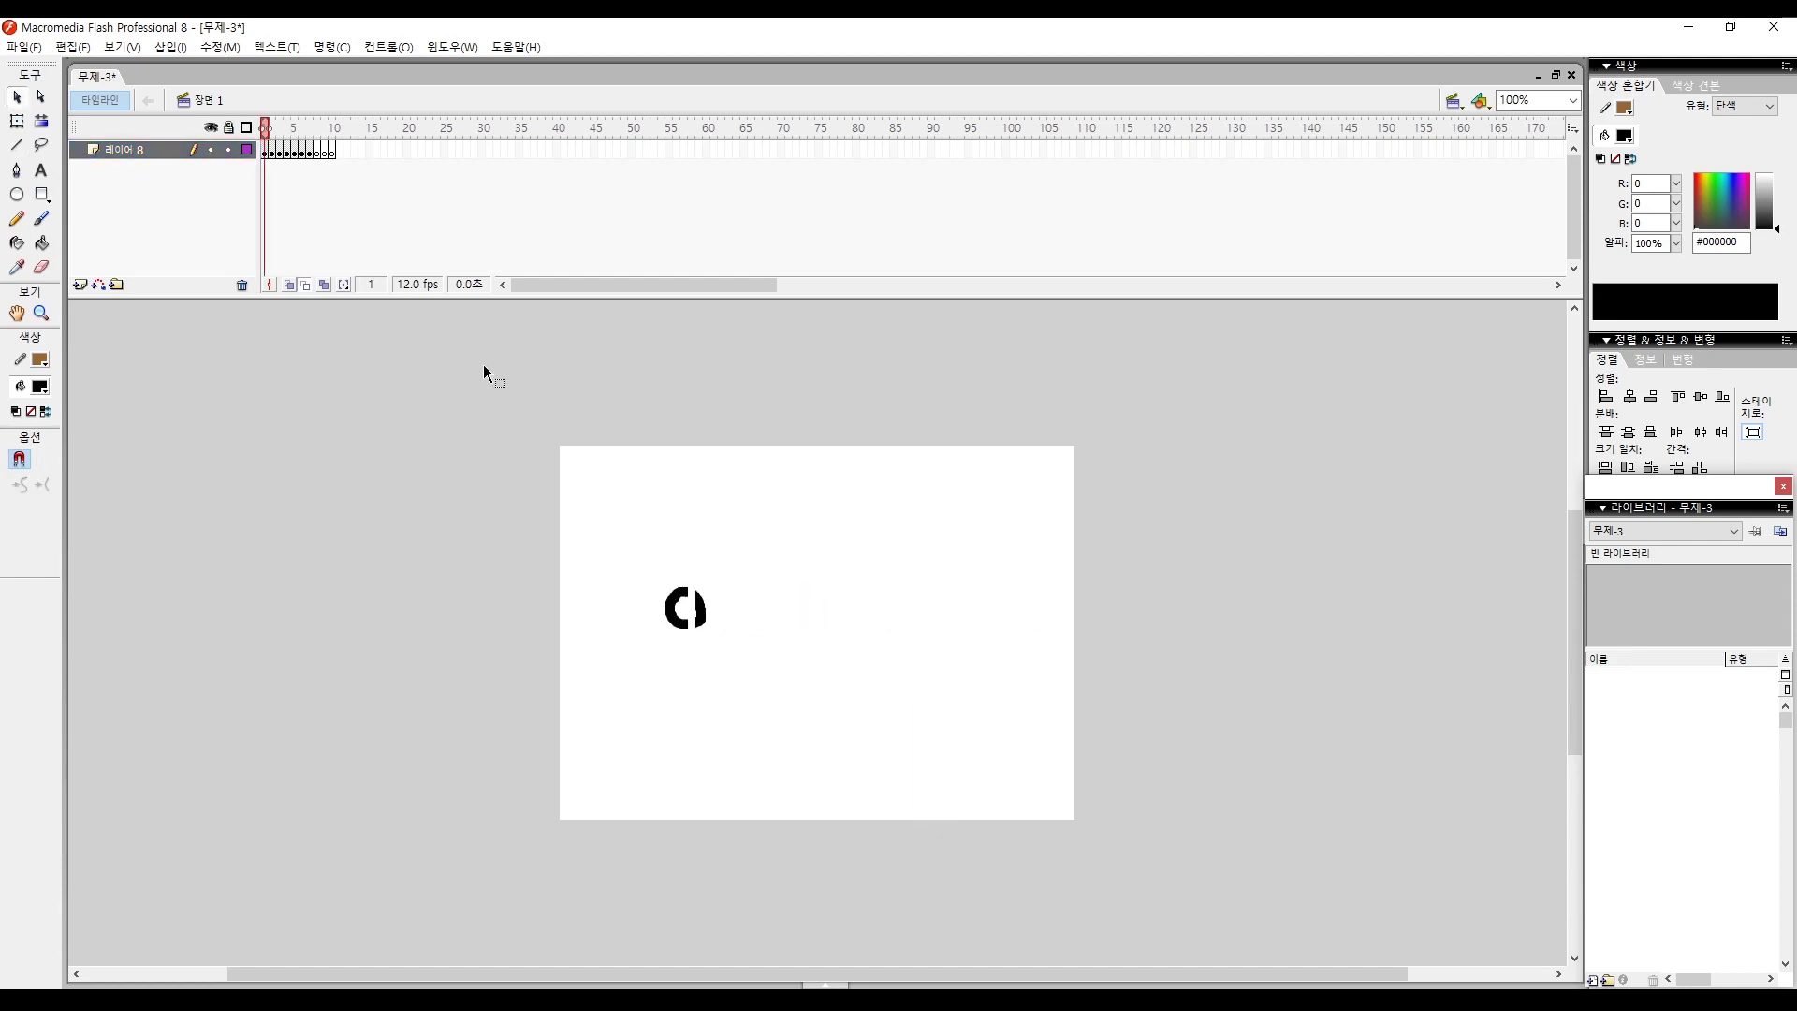
Set the document's frame rate to 24 fps.
double_click(416, 286)
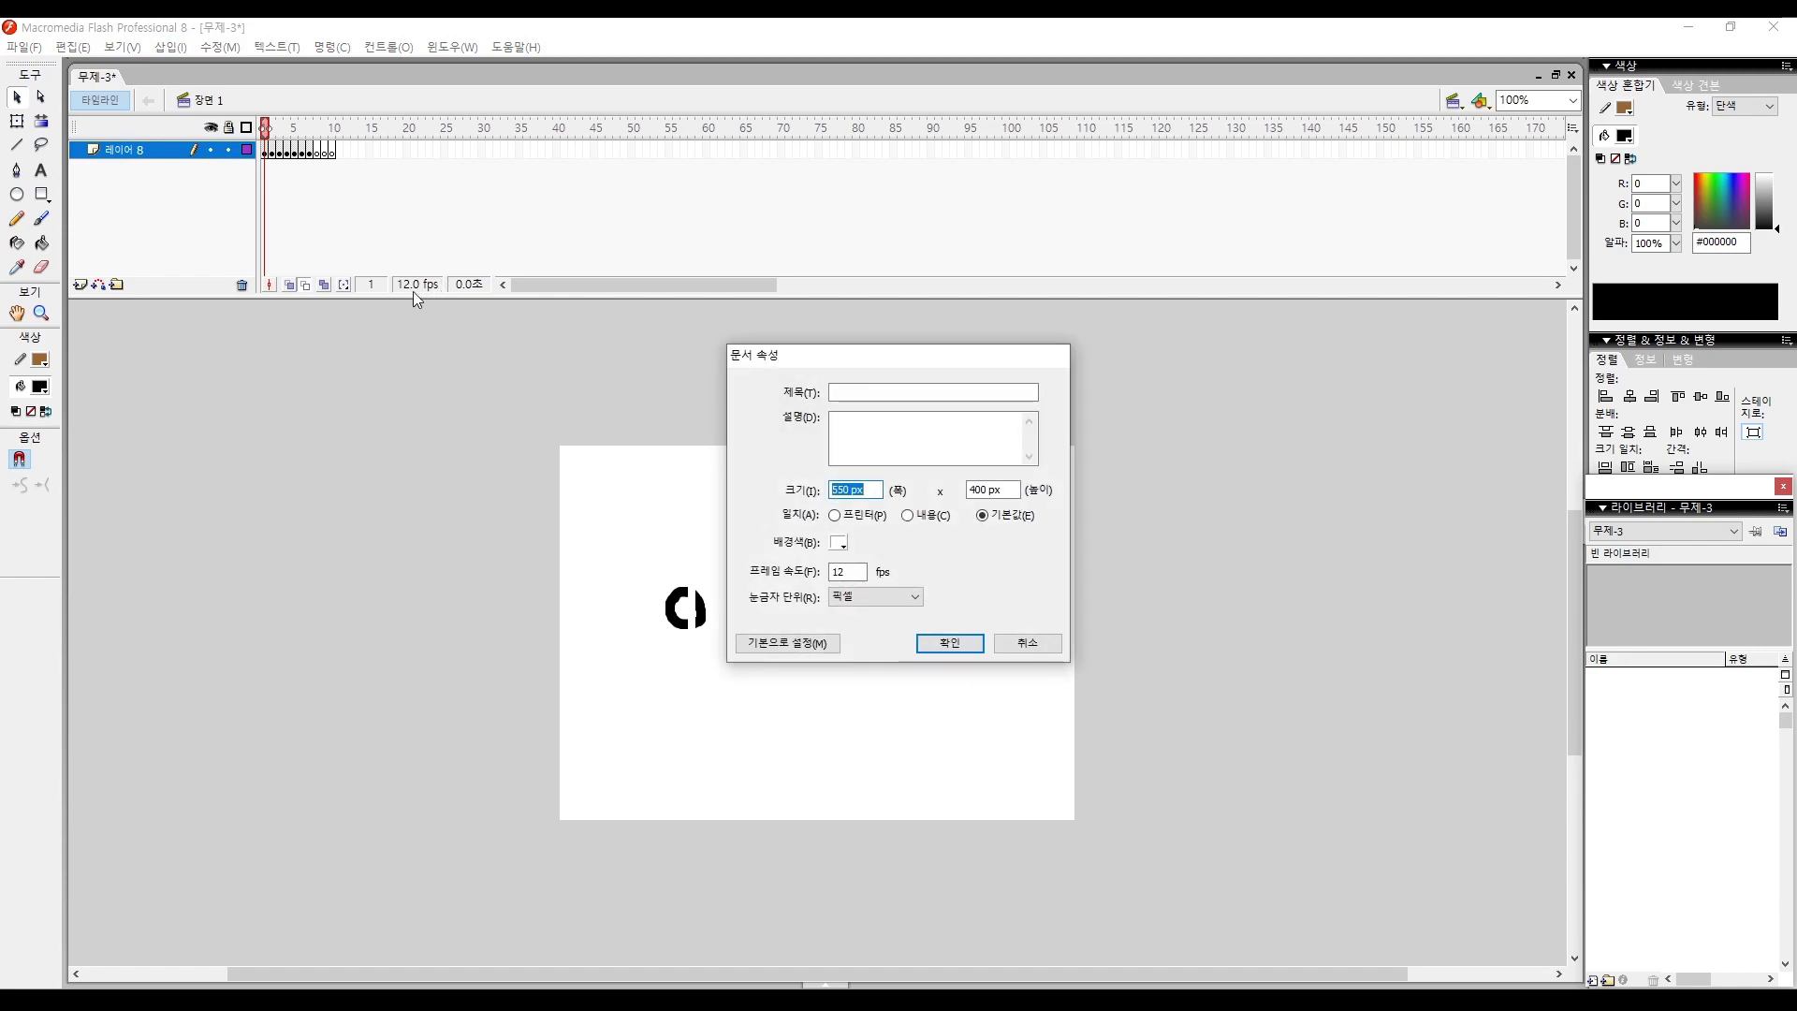
double_click(847, 572)
text(2)
key(shift+Tab)
key(shift+Tab)
key(shift+Tab)
key(shift+Tab)
key(Tab)
key(Tab)
key(Tab)
key(Tab)
text(24)
Set the document size to 800 by 500 px and apply it, then test the movie and close the preview.
key(shift+Tab)
key(shift+Tab)
key(shift+Tab)
key(shift+Tab)
text(8)
key(Tab)
text(50)
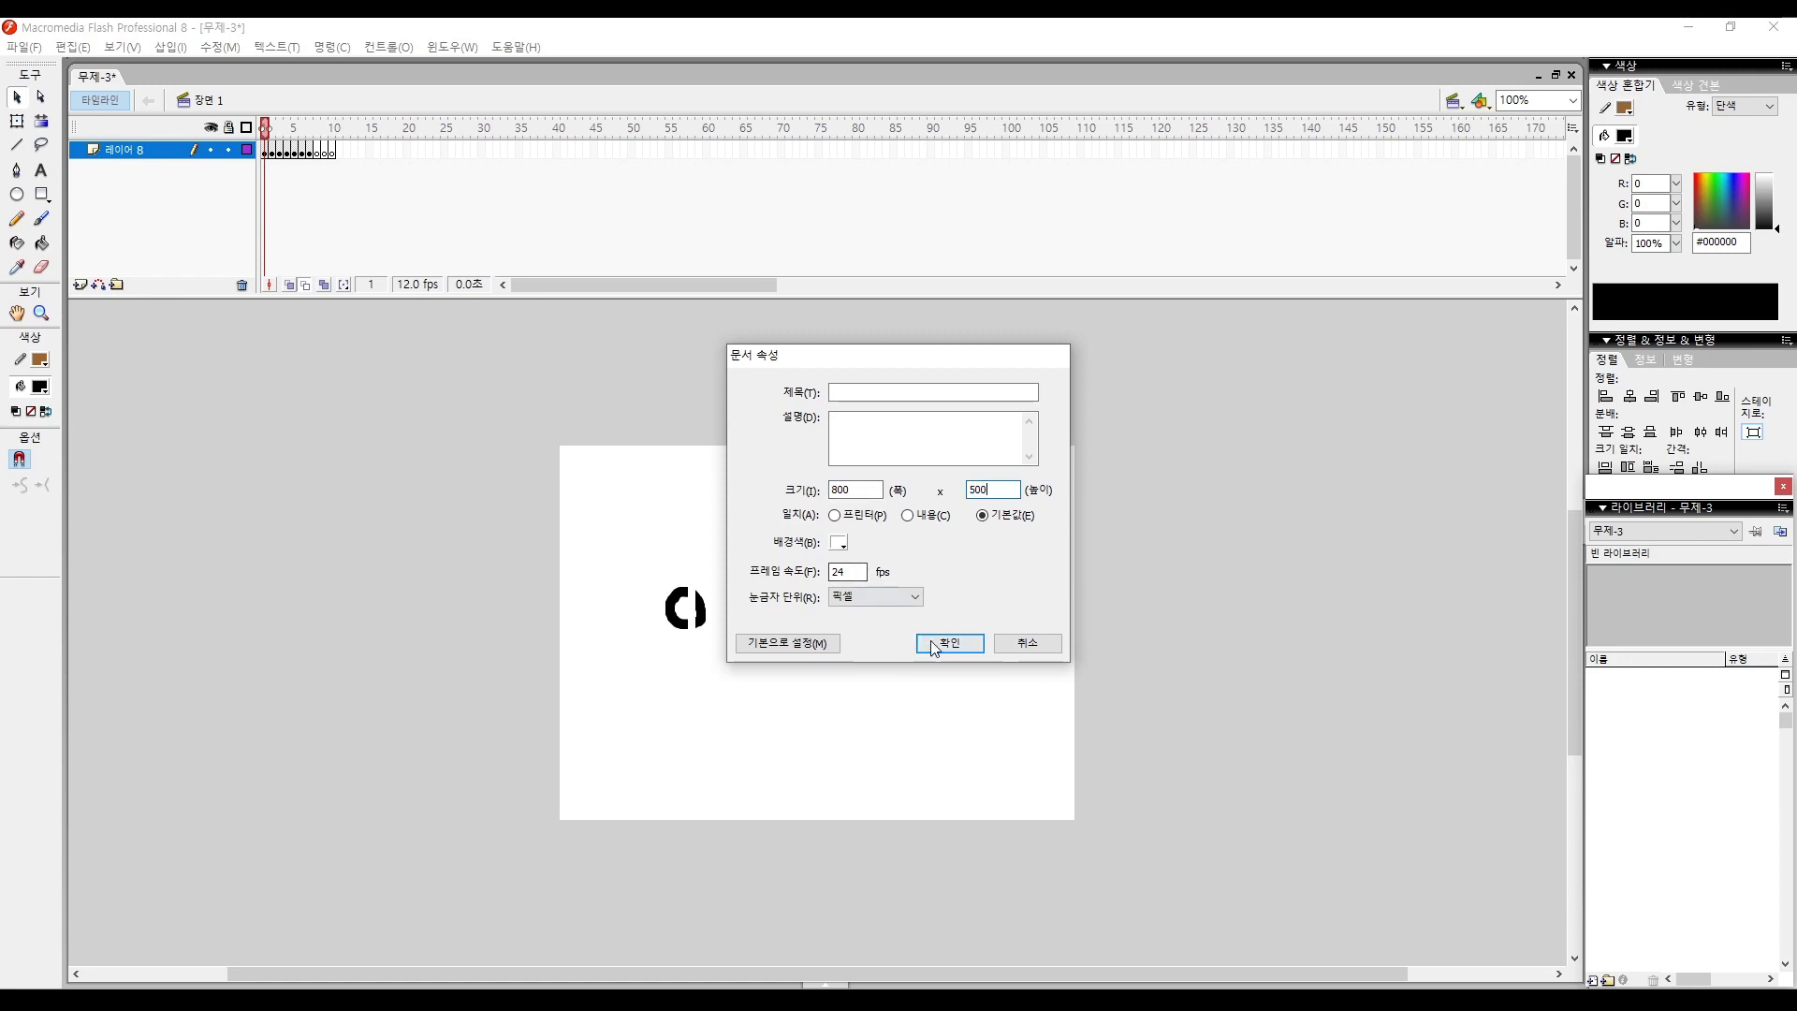
click(966, 644)
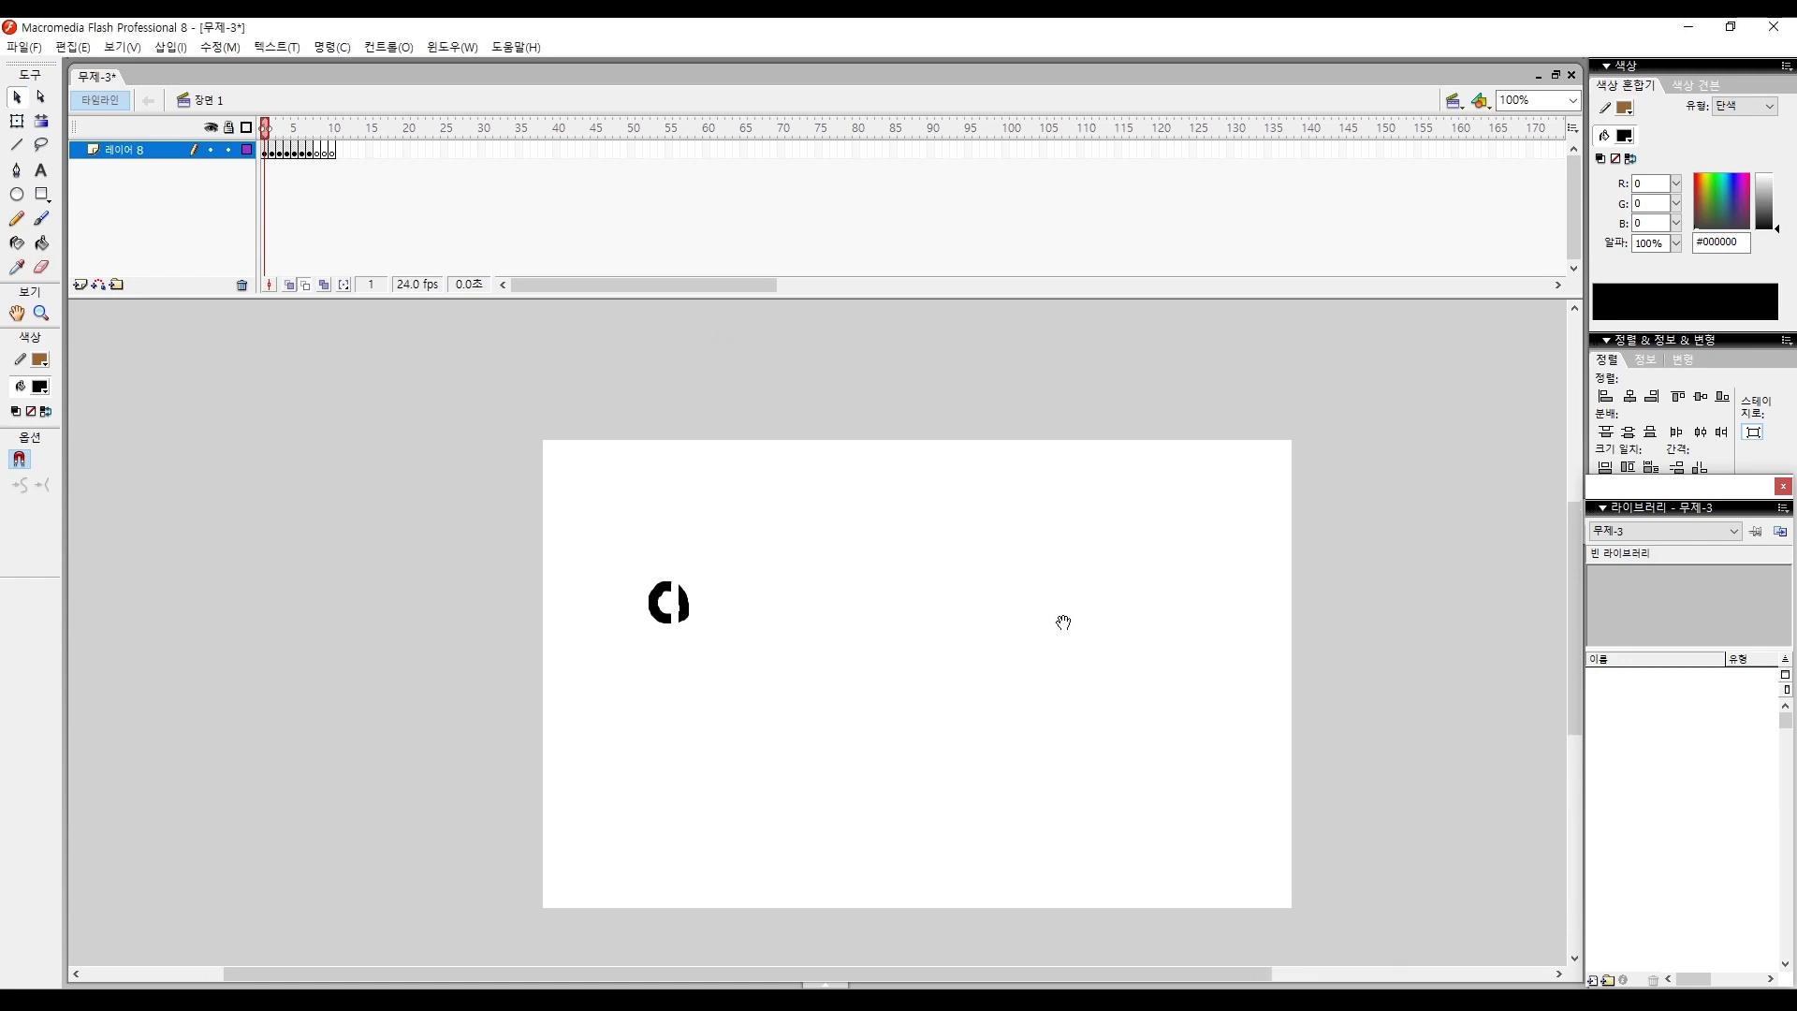
key(ctrl+Return)
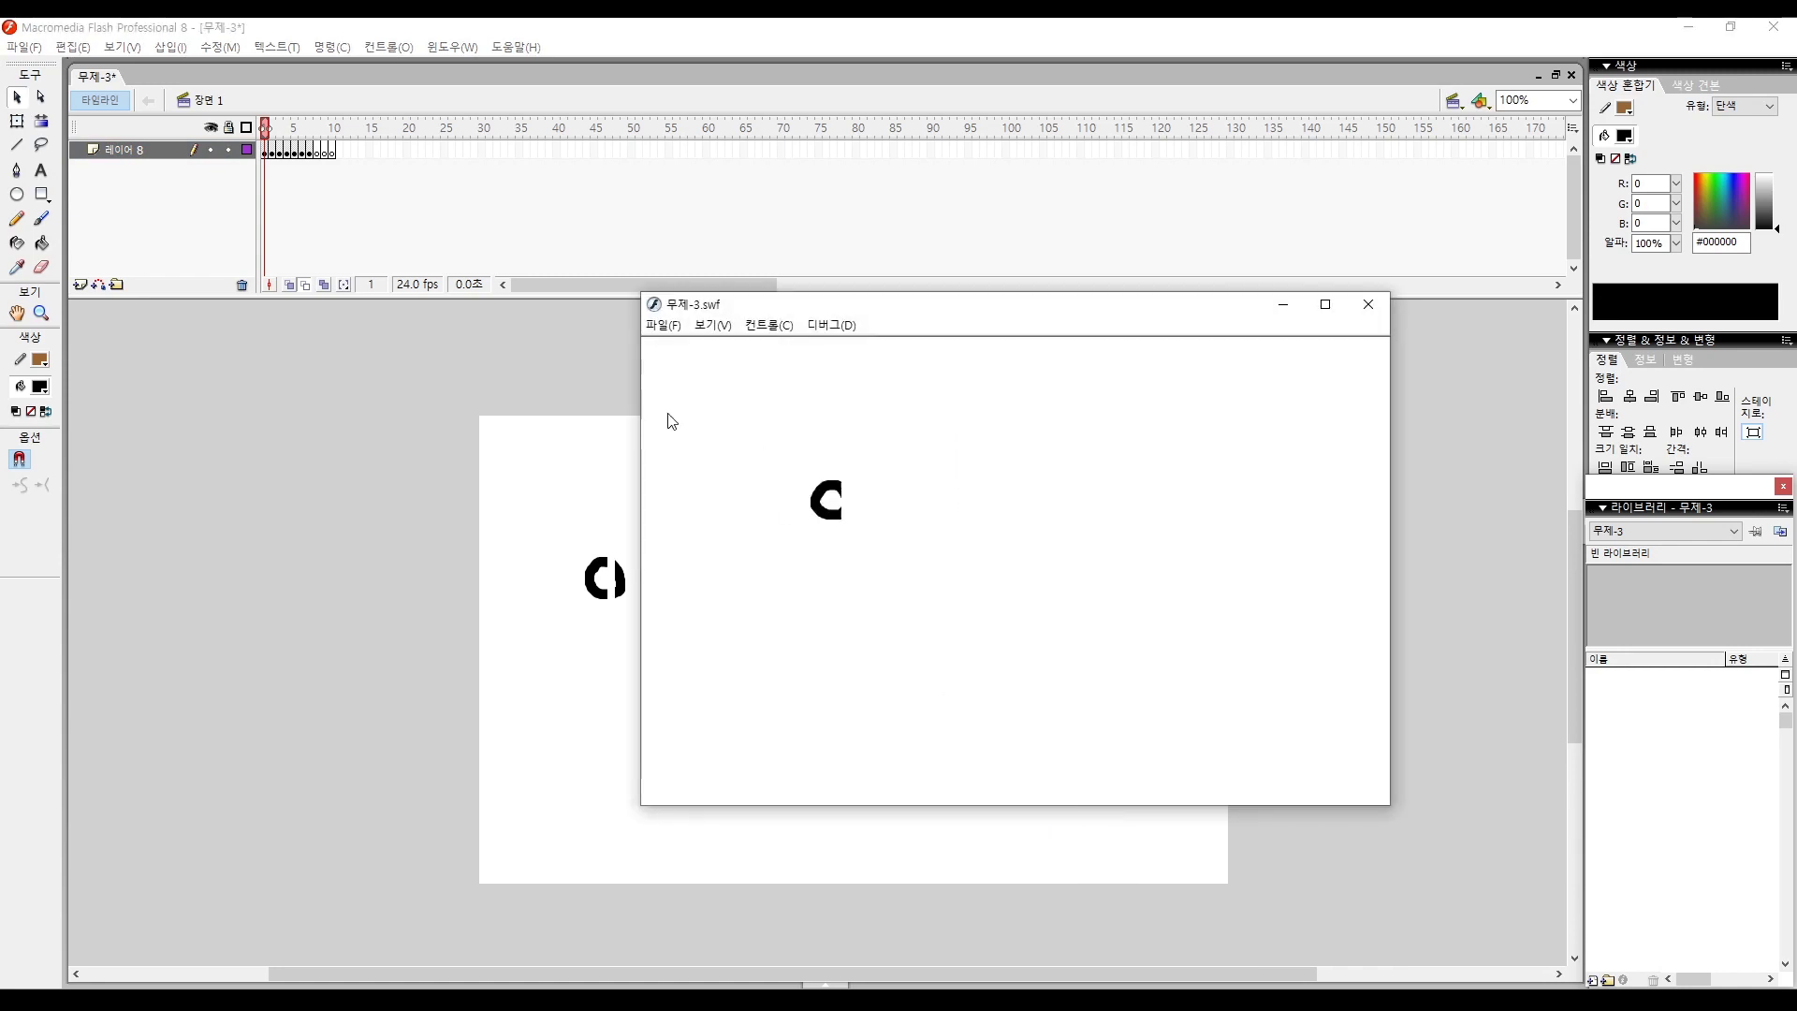
click(1367, 305)
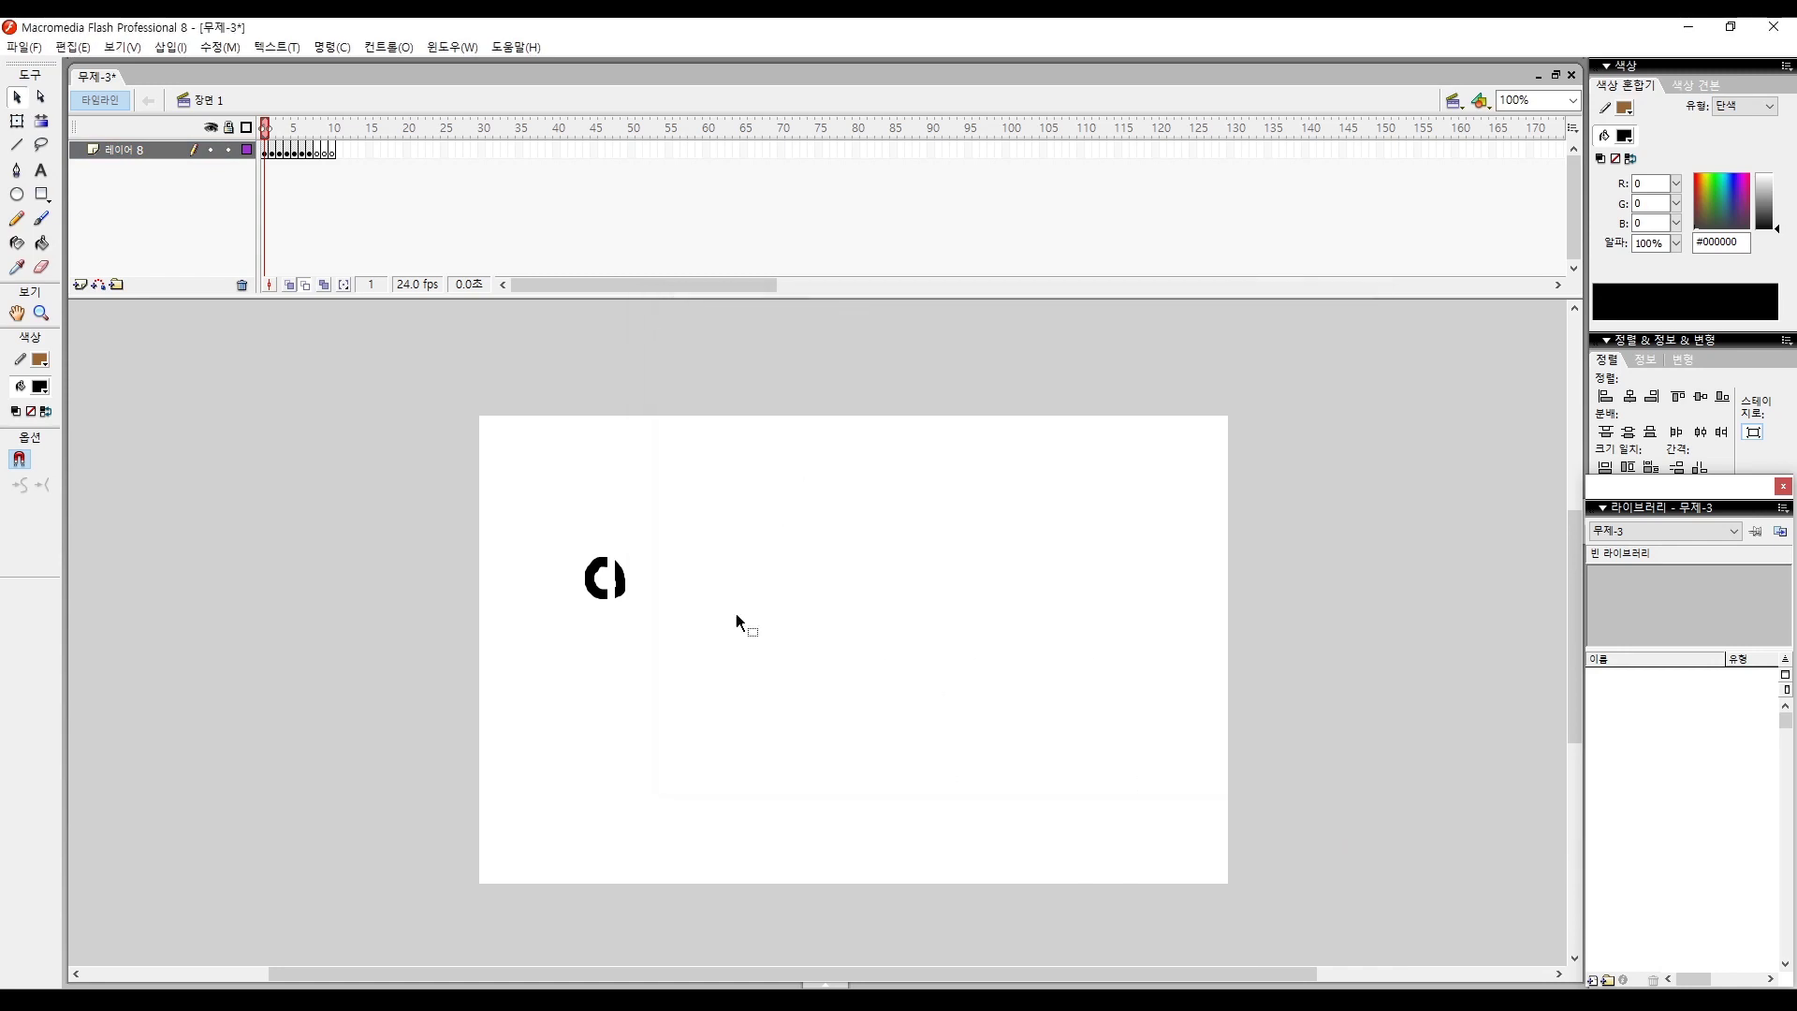
Change the document's background color to dark green.
double_click(420, 286)
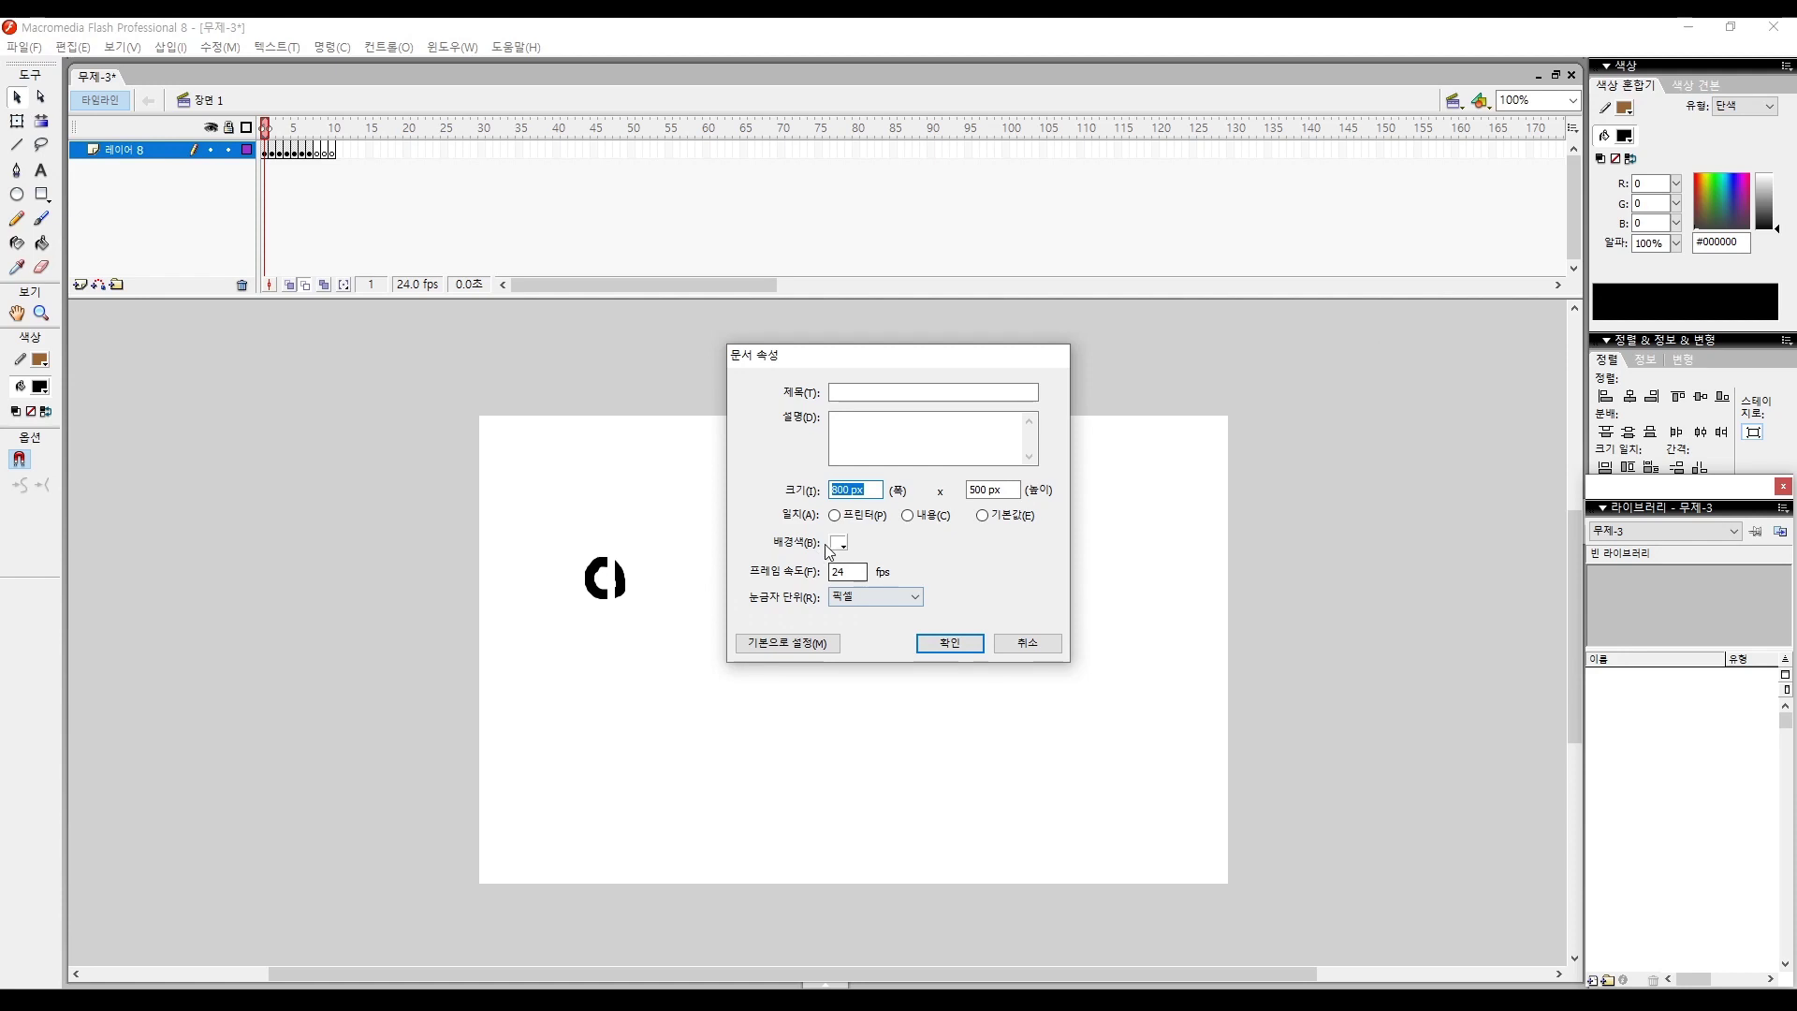
click(838, 542)
click(890, 585)
click(965, 646)
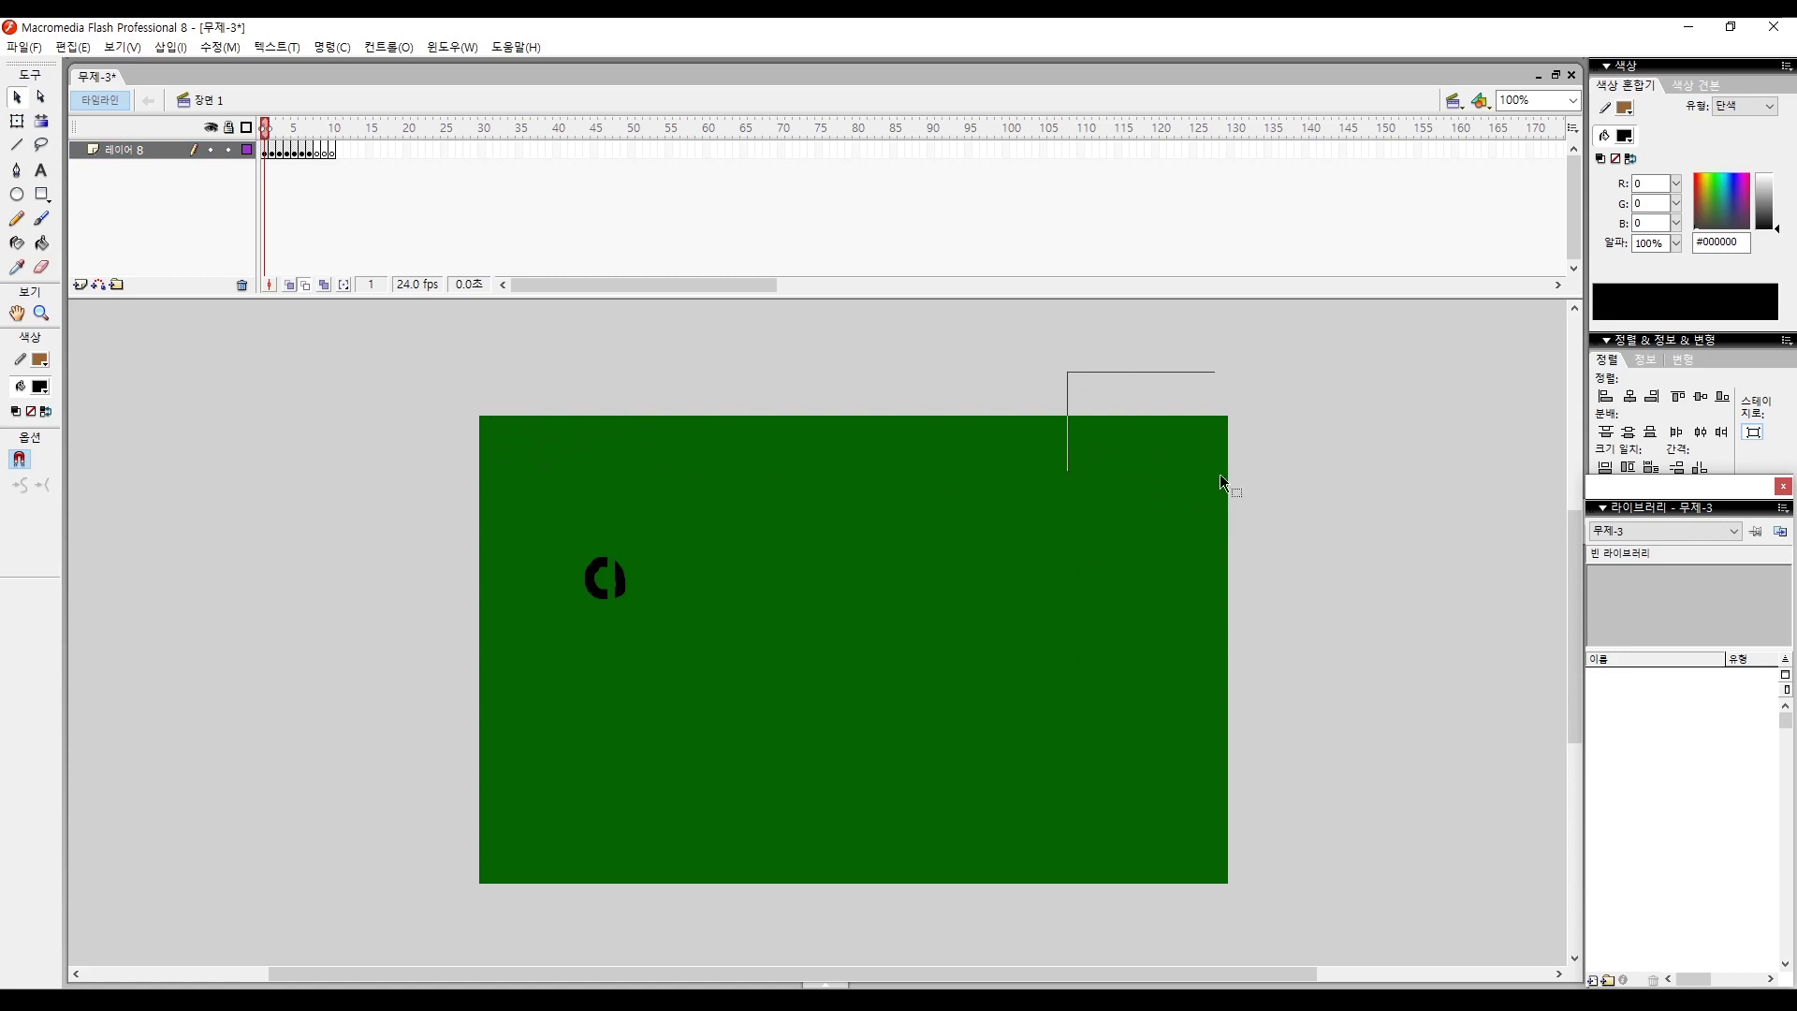
Test the movie and close the preview, then set the document's background color to white.
key(ctrl+Return)
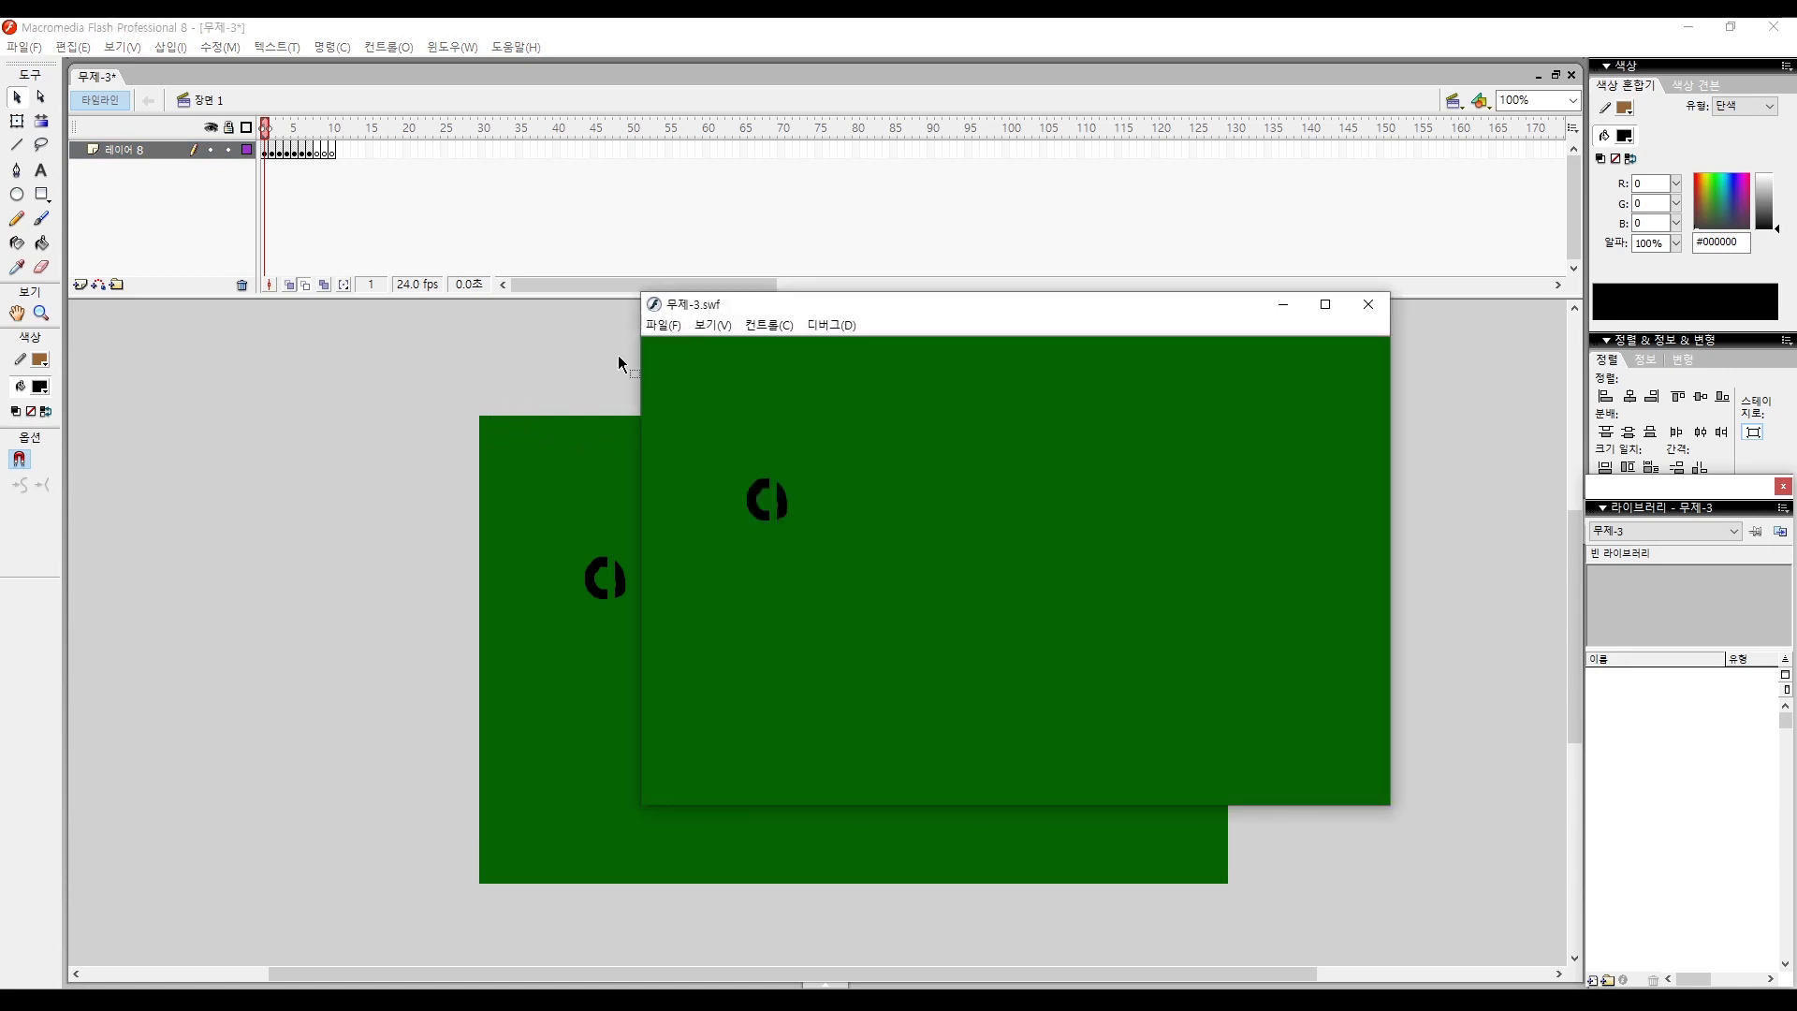
click(1367, 303)
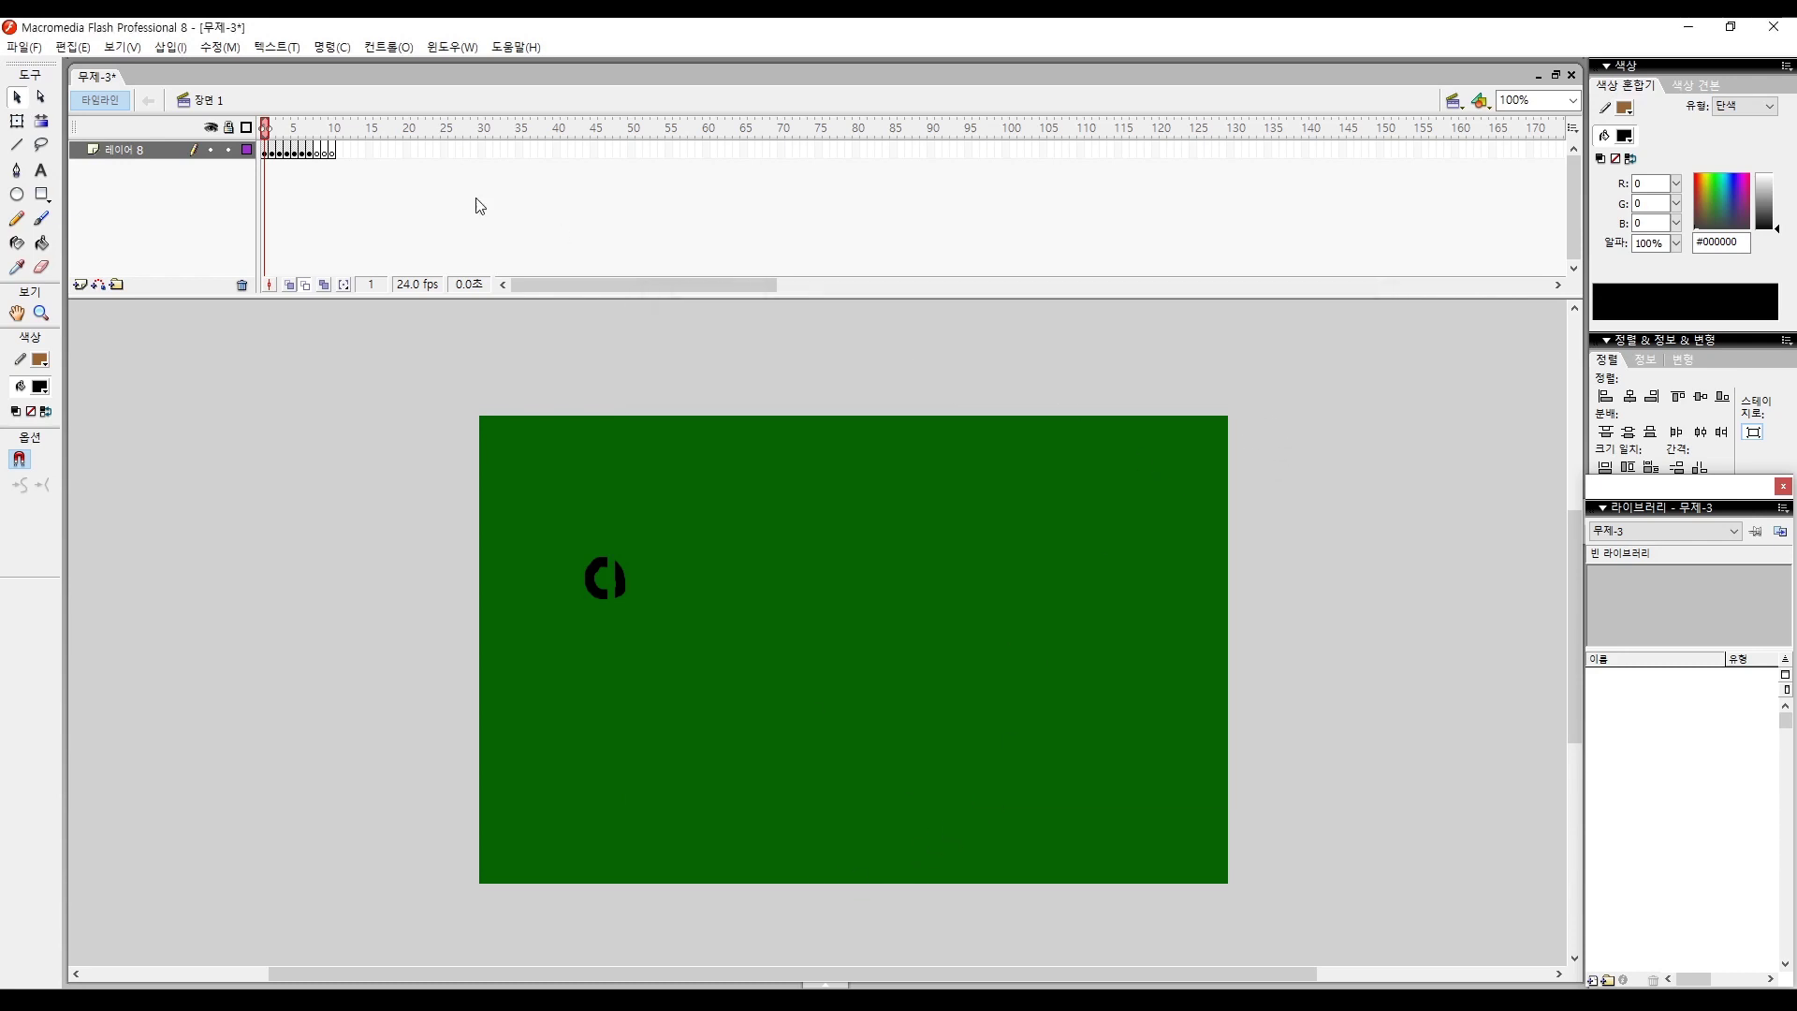
key(ctrl+j)
click(837, 543)
key(Escape)
click(936, 641)
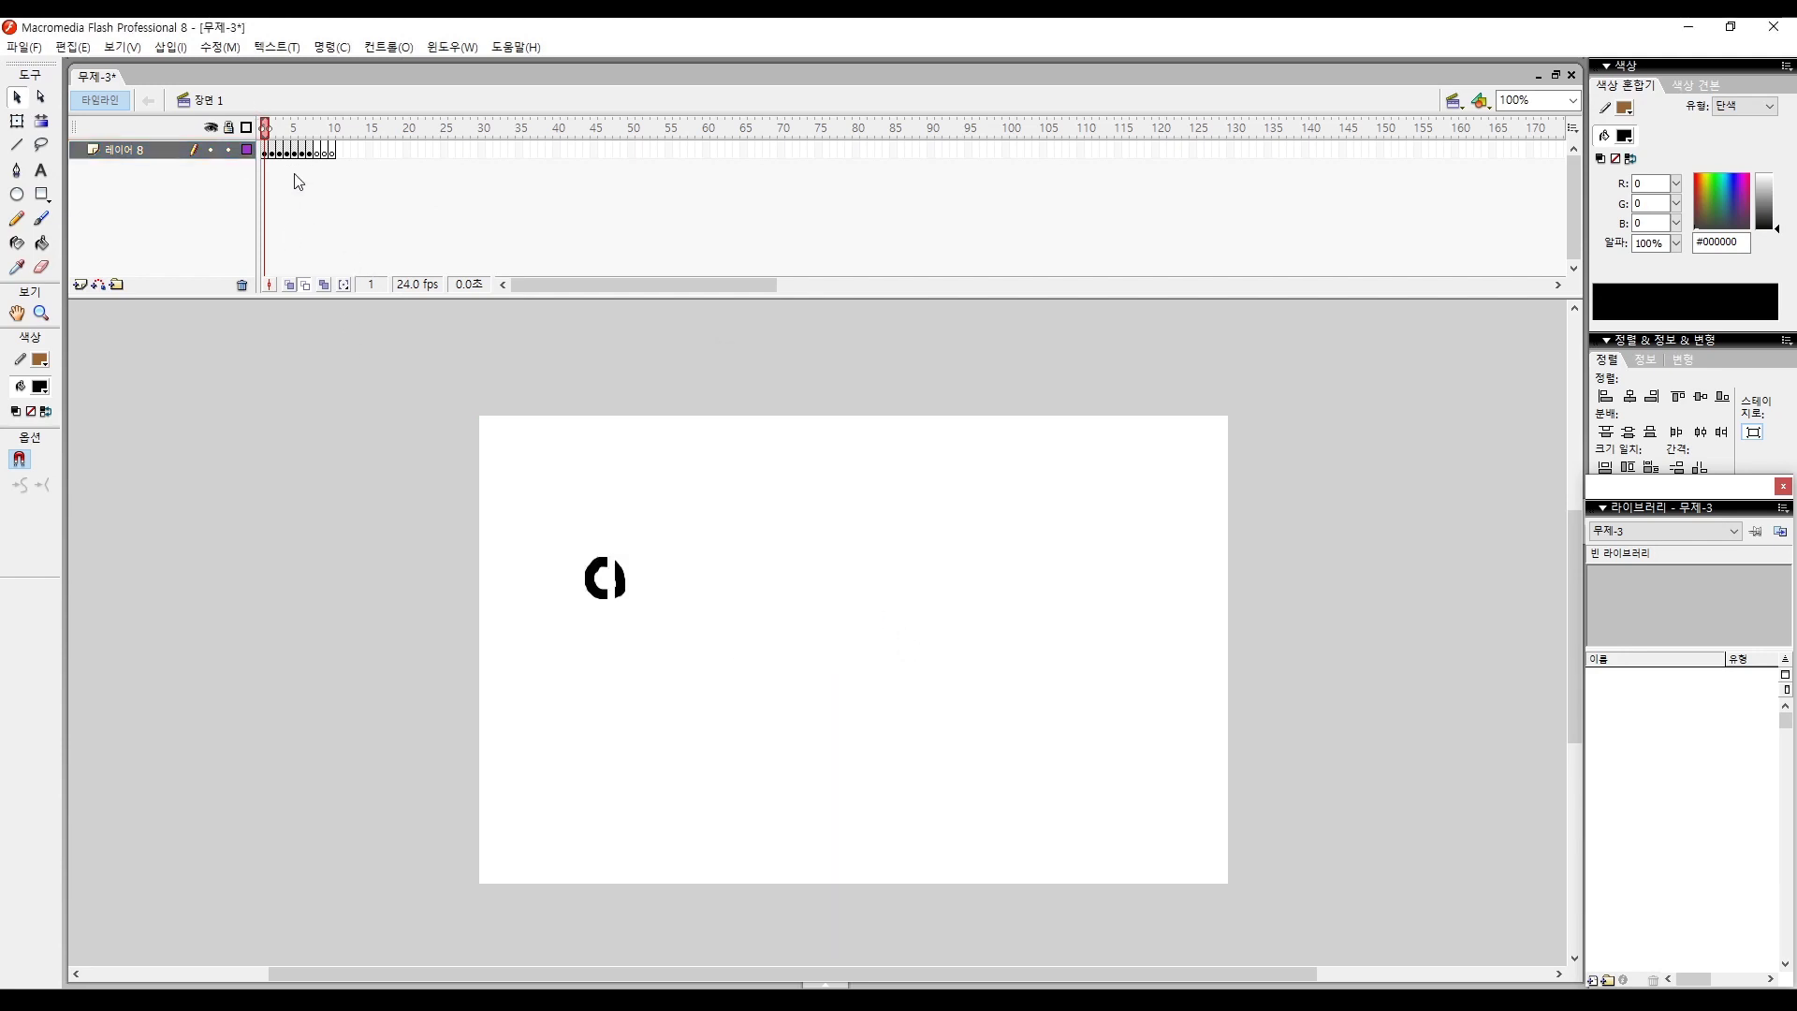
Step through frames 4 to 7 to examine the onion skin outlines against the white background.
click(280, 153)
click(784, 470)
key(period)
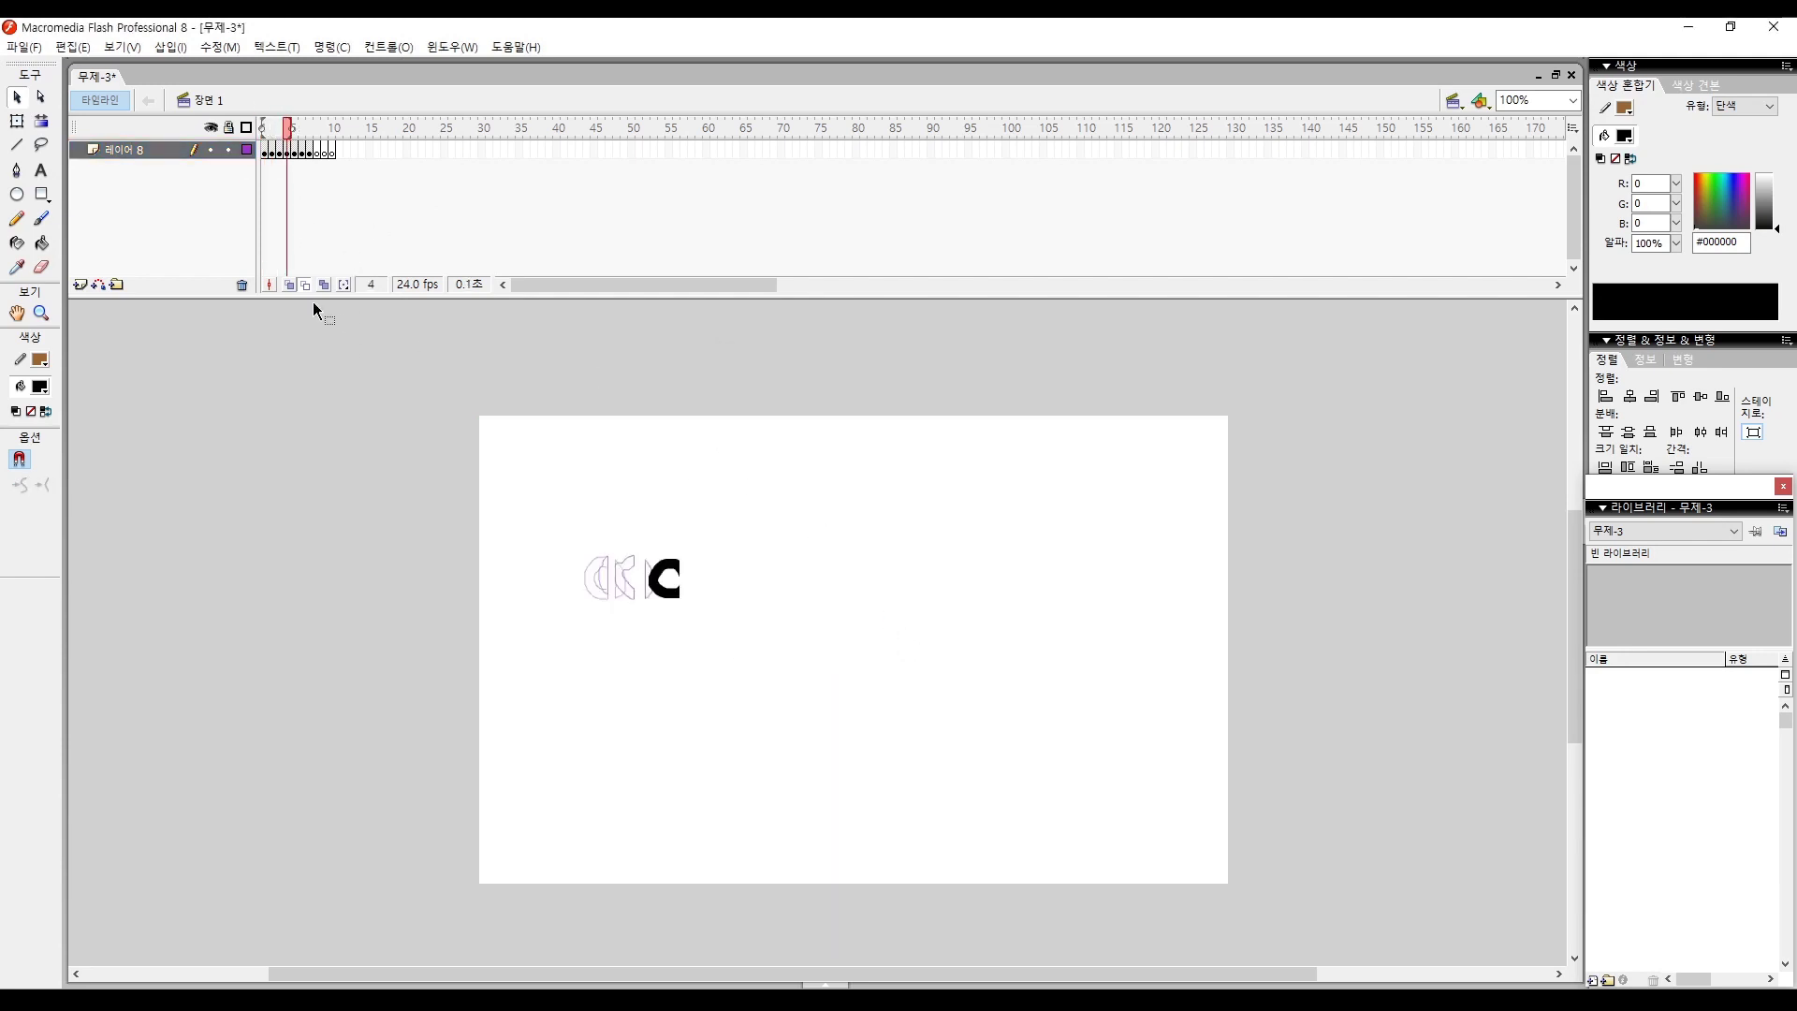
key(period)
key(period)
key(period)
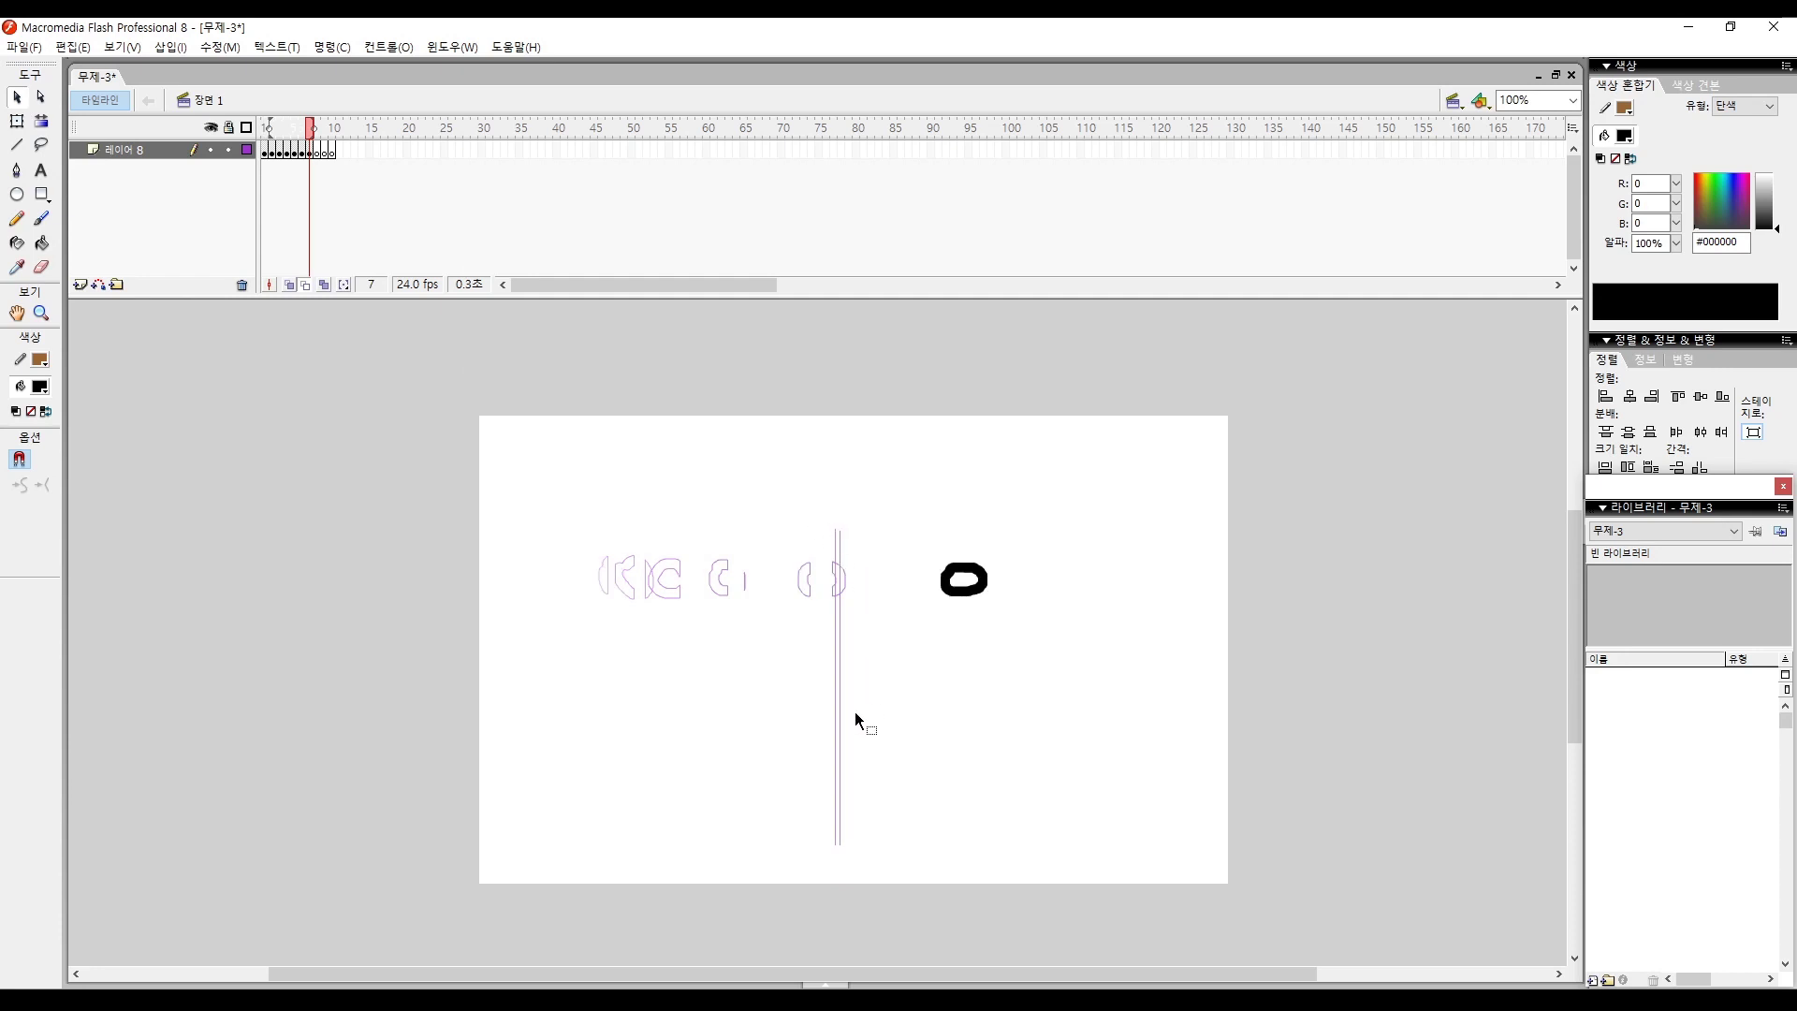
key(comma)
key(period)
Set the outline color of layer 레이어 8 to black.
double_click(249, 151)
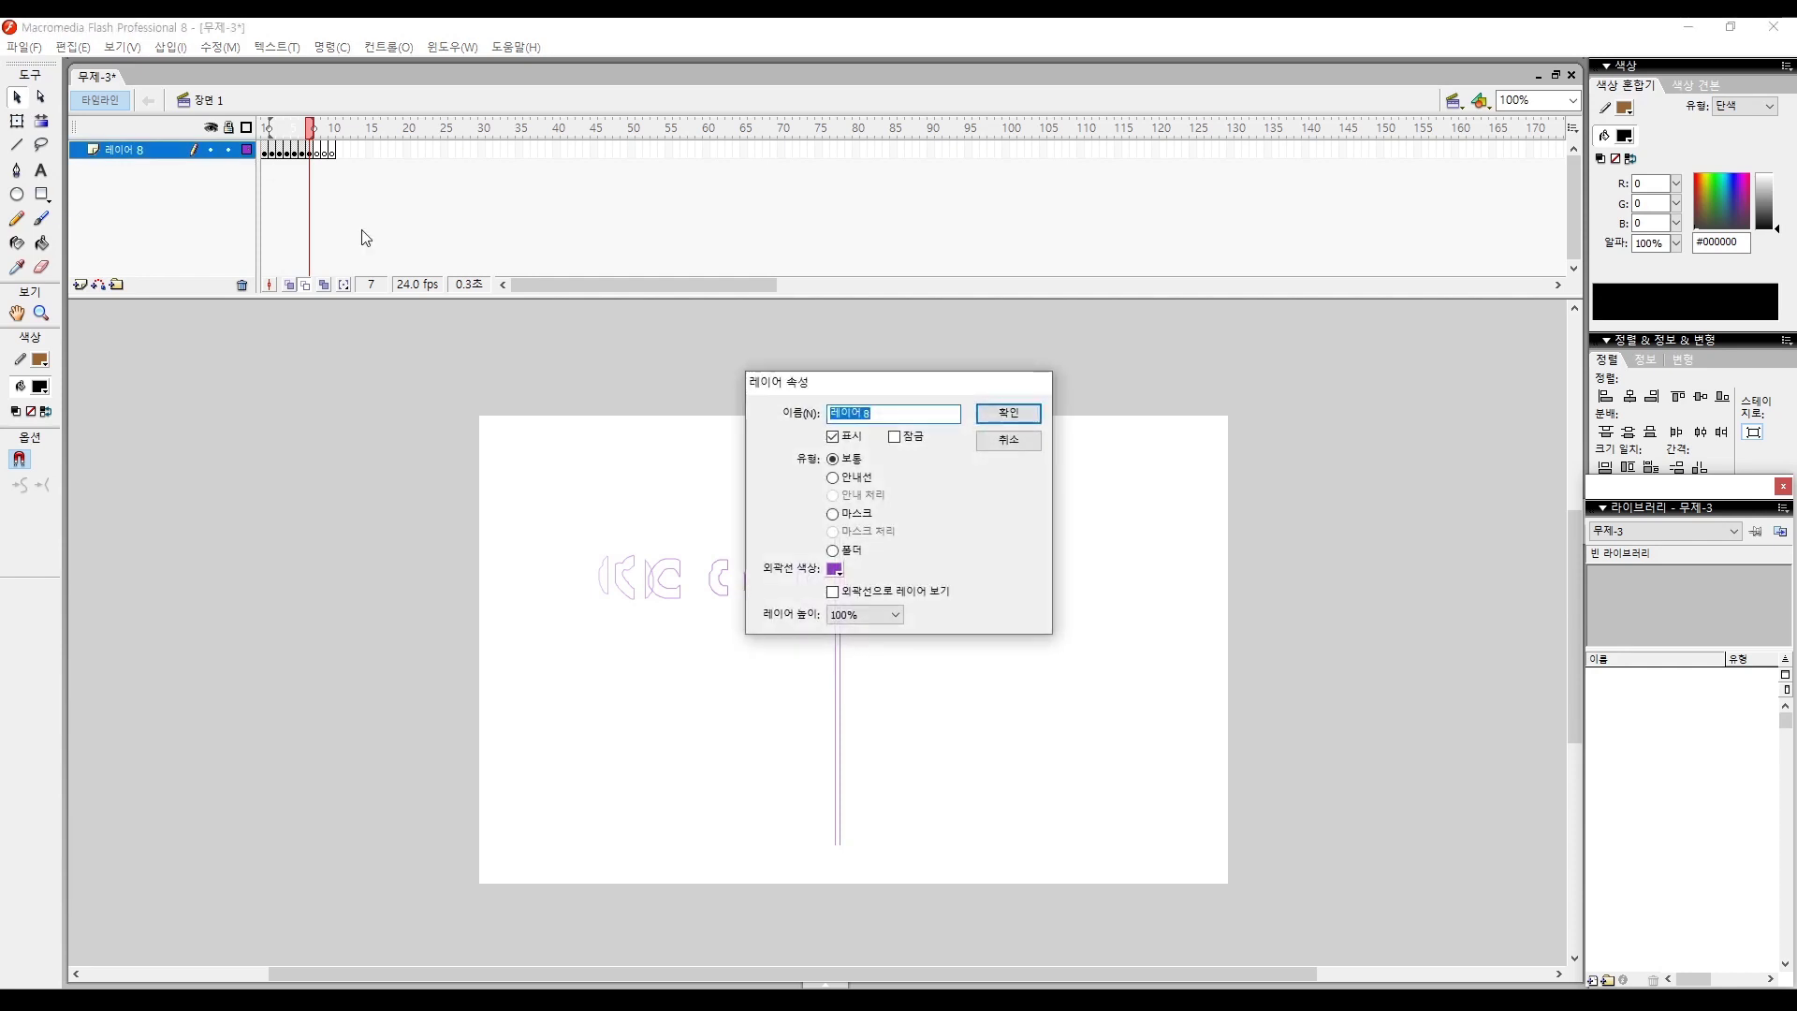
click(834, 569)
click(838, 603)
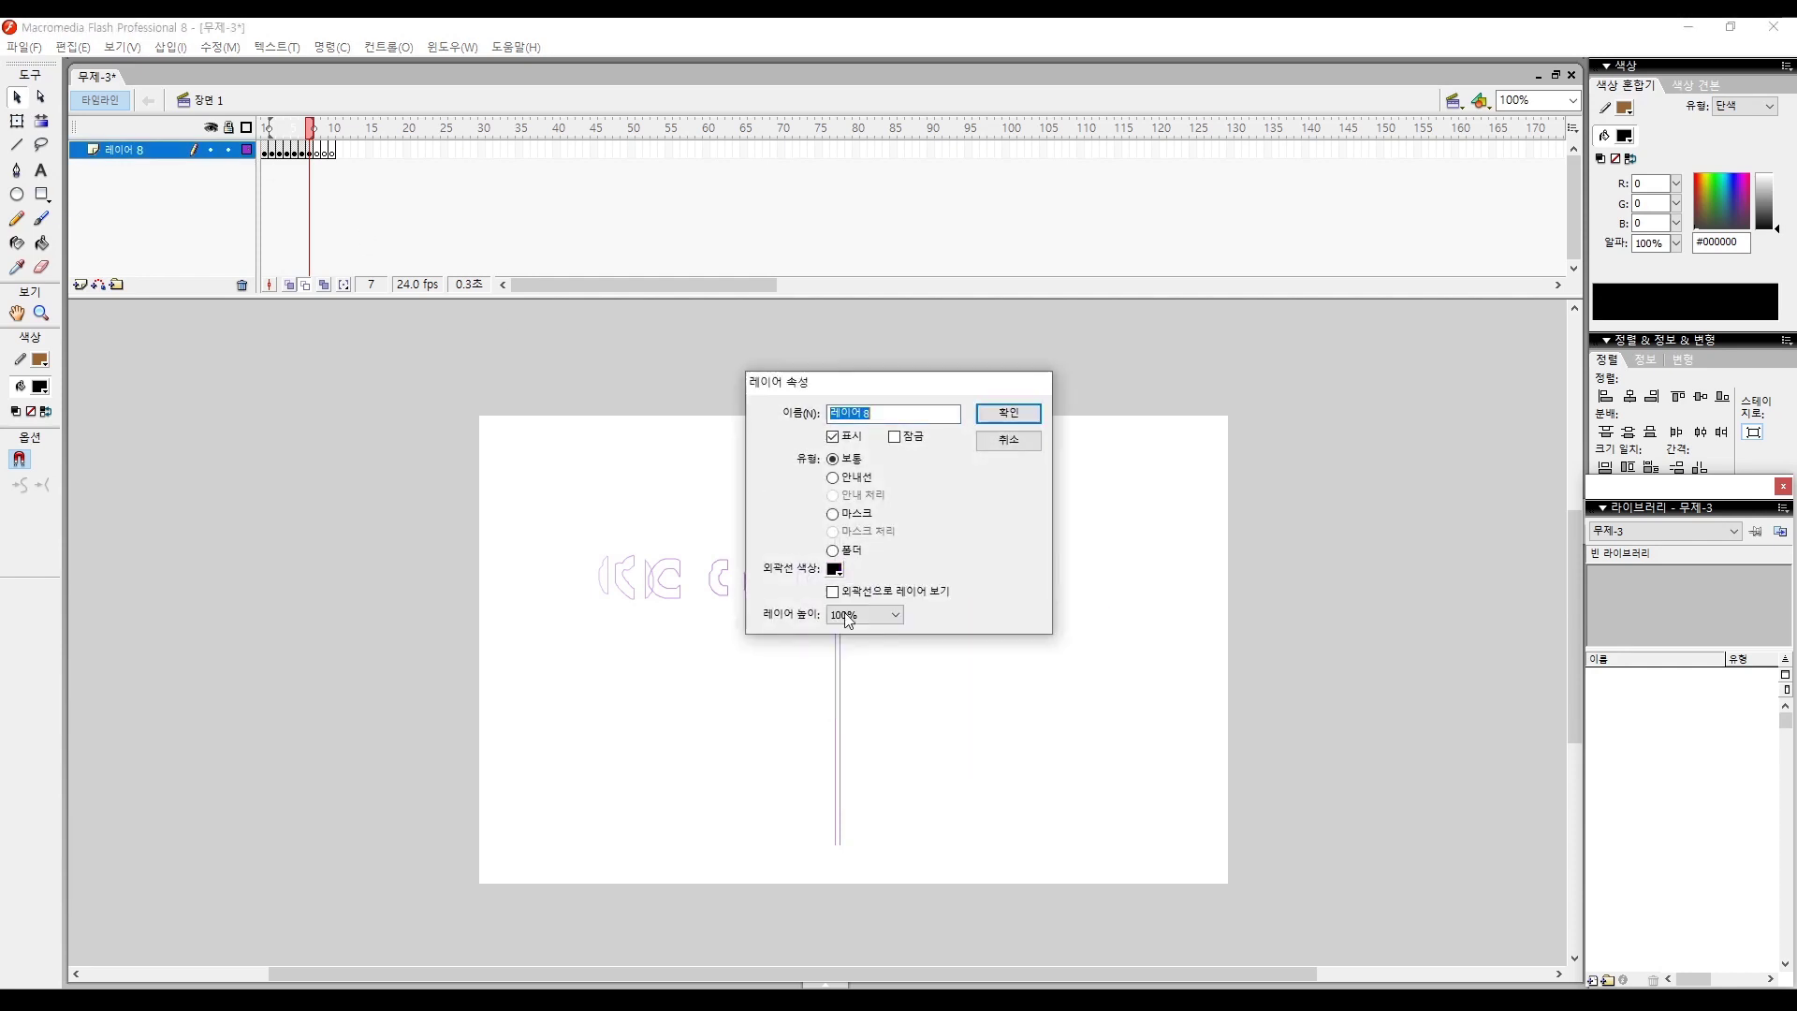
click(1013, 417)
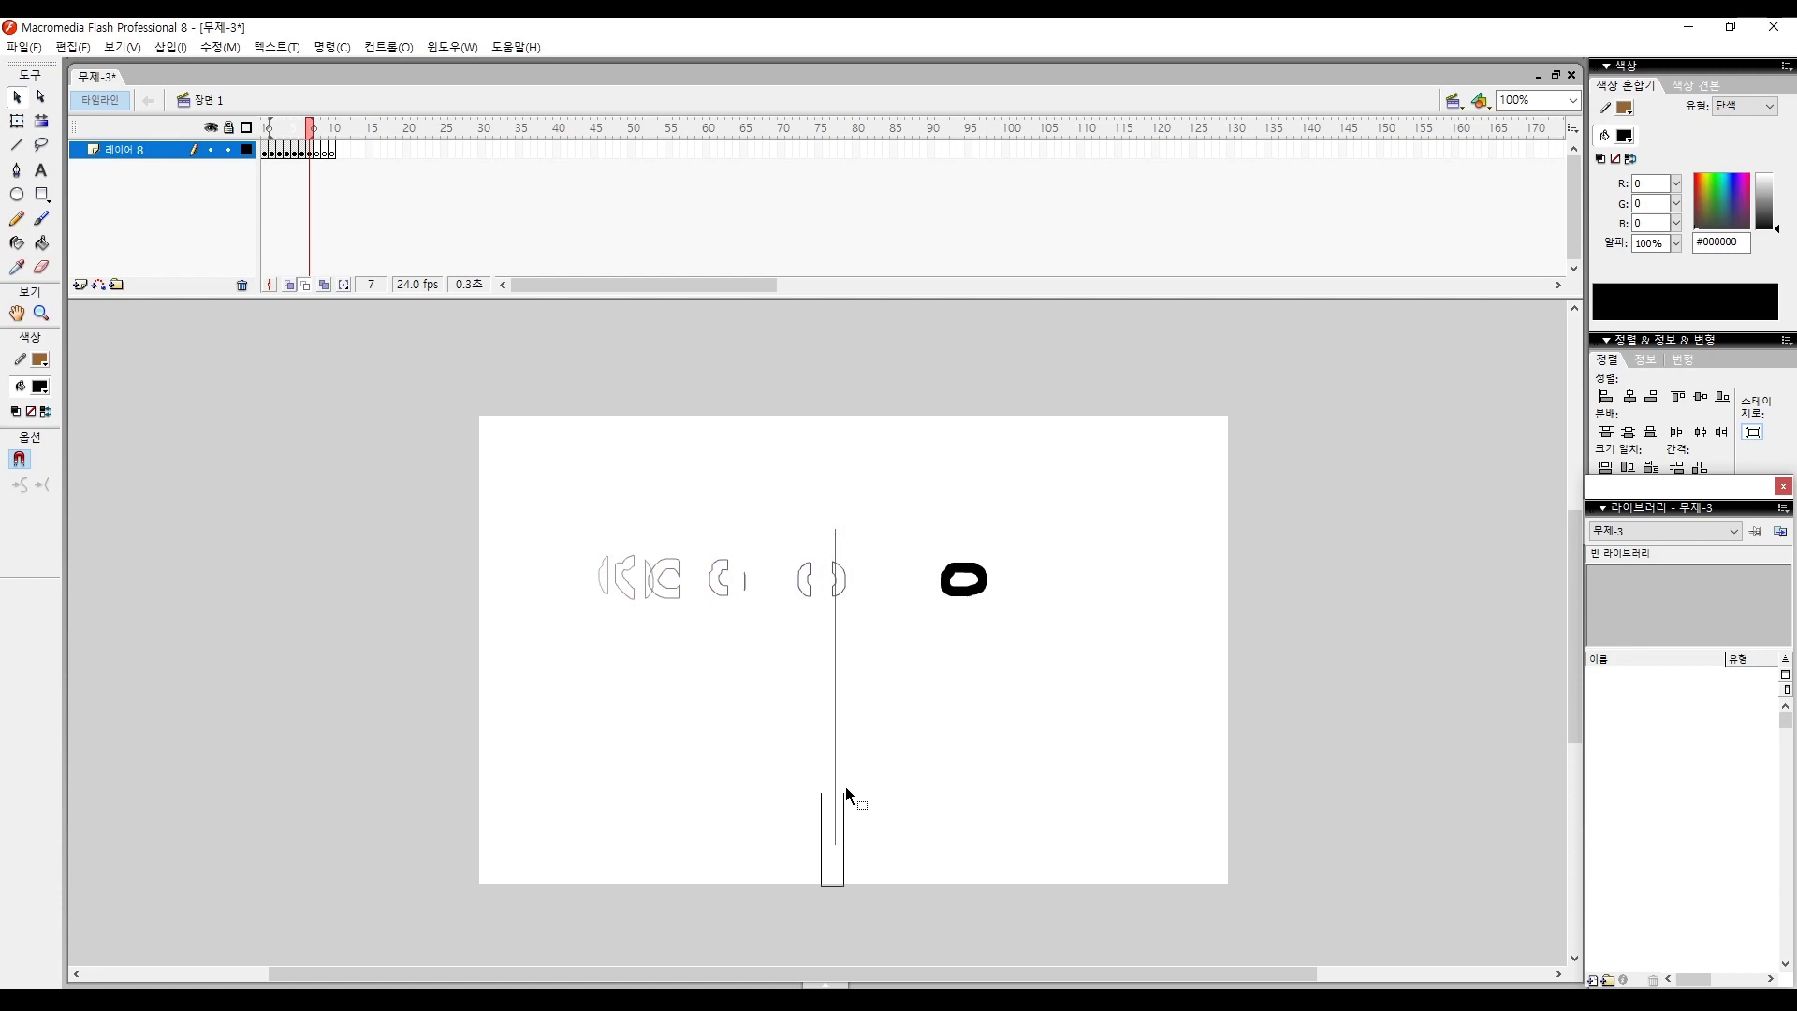
Set the outline color of layer 레이어 8 to pale yellow.
double_click(246, 151)
click(834, 569)
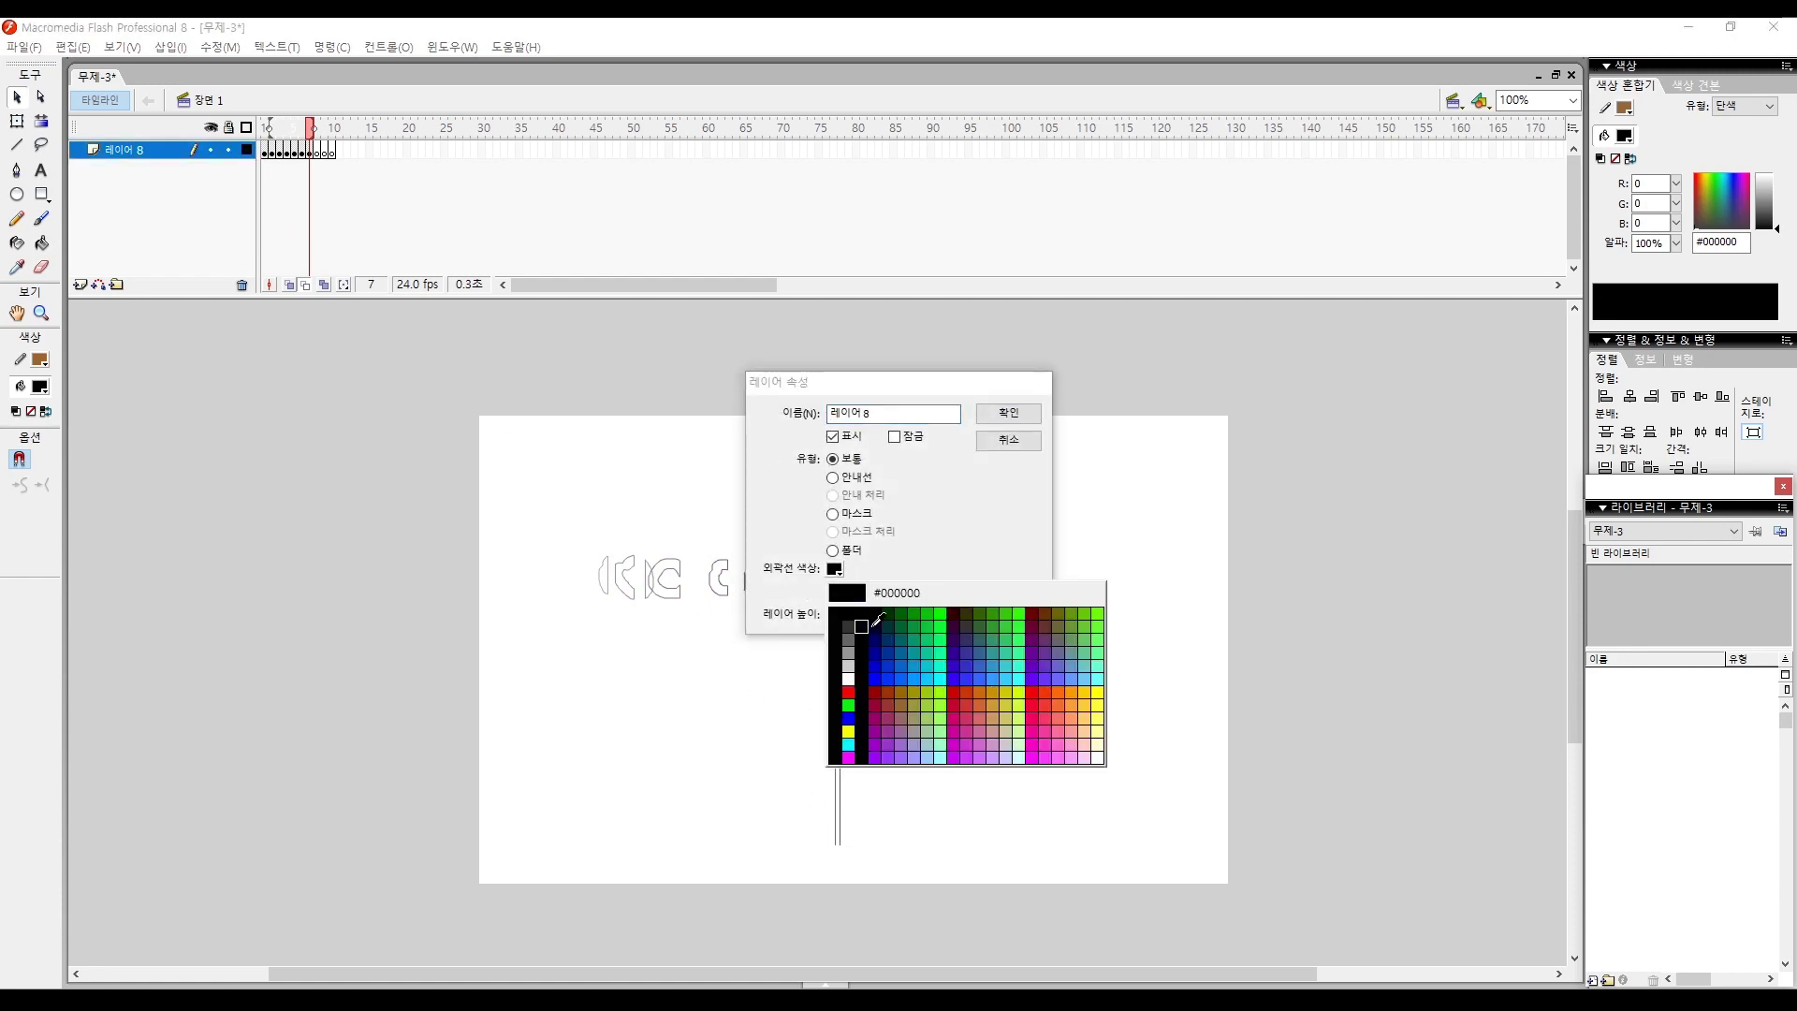
click(1097, 746)
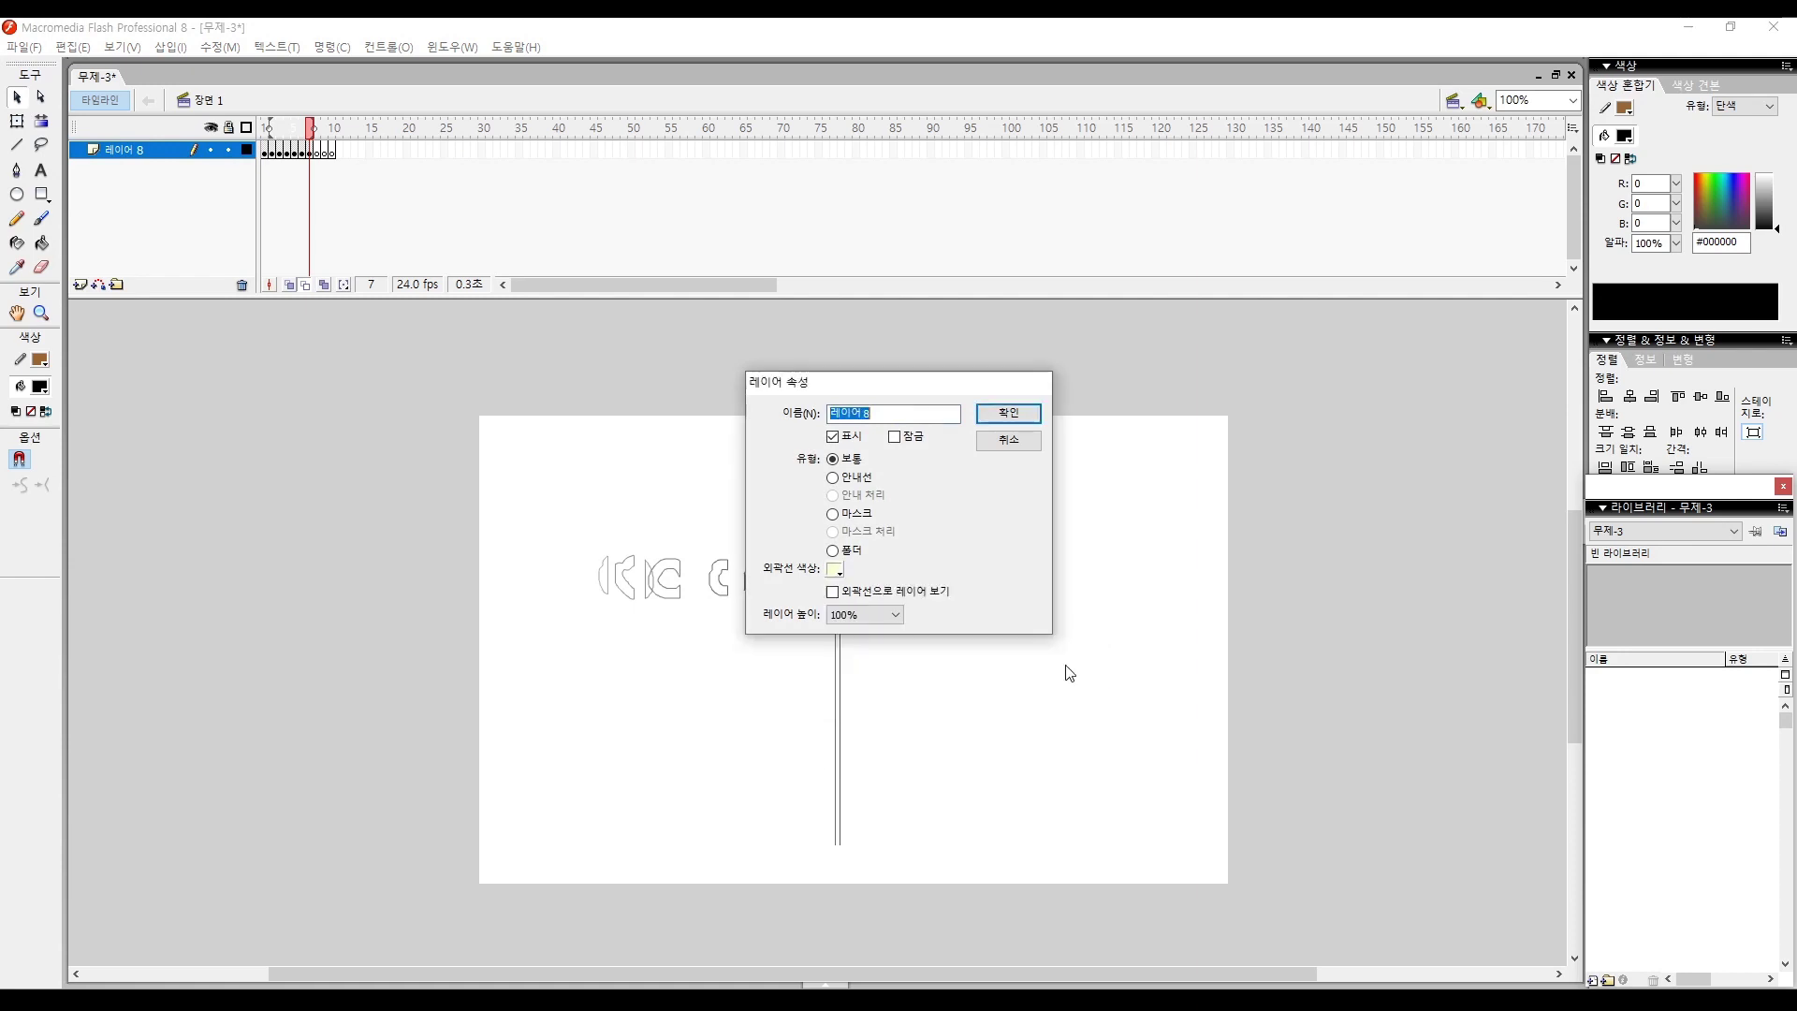
click(1008, 415)
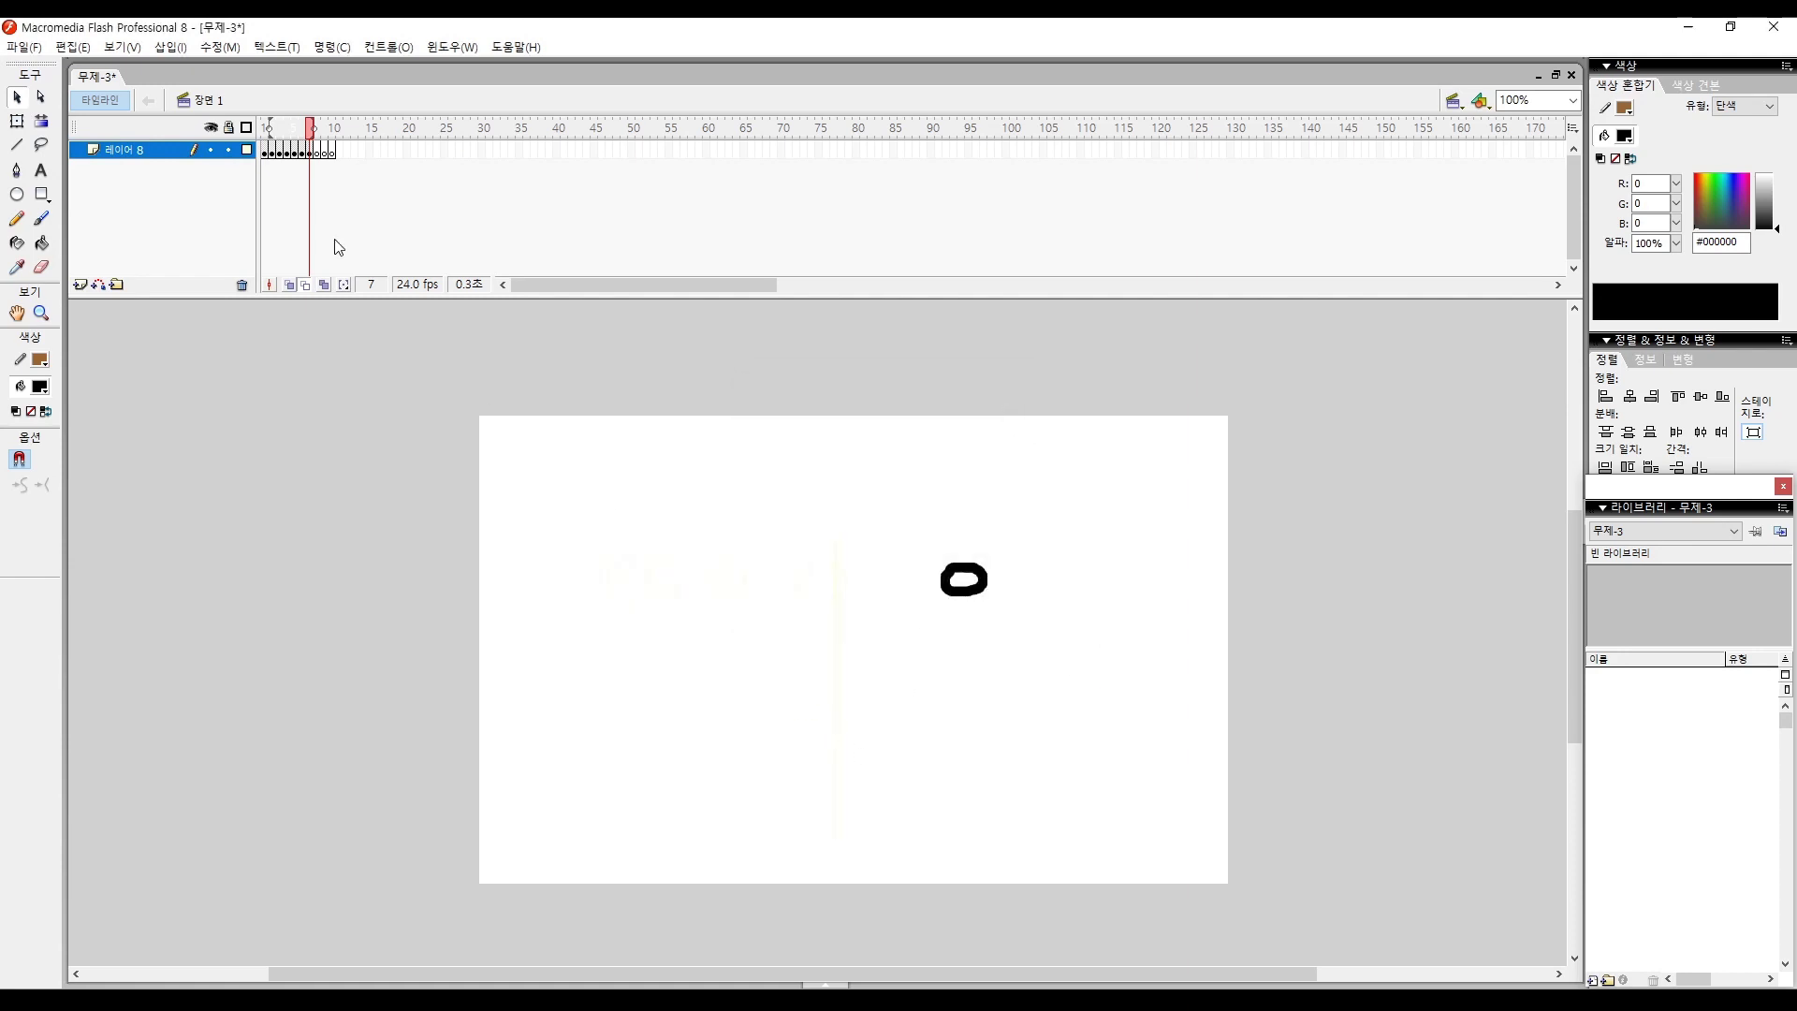
Change the outline color of layer 레이어 8 back to black.
double_click(246, 150)
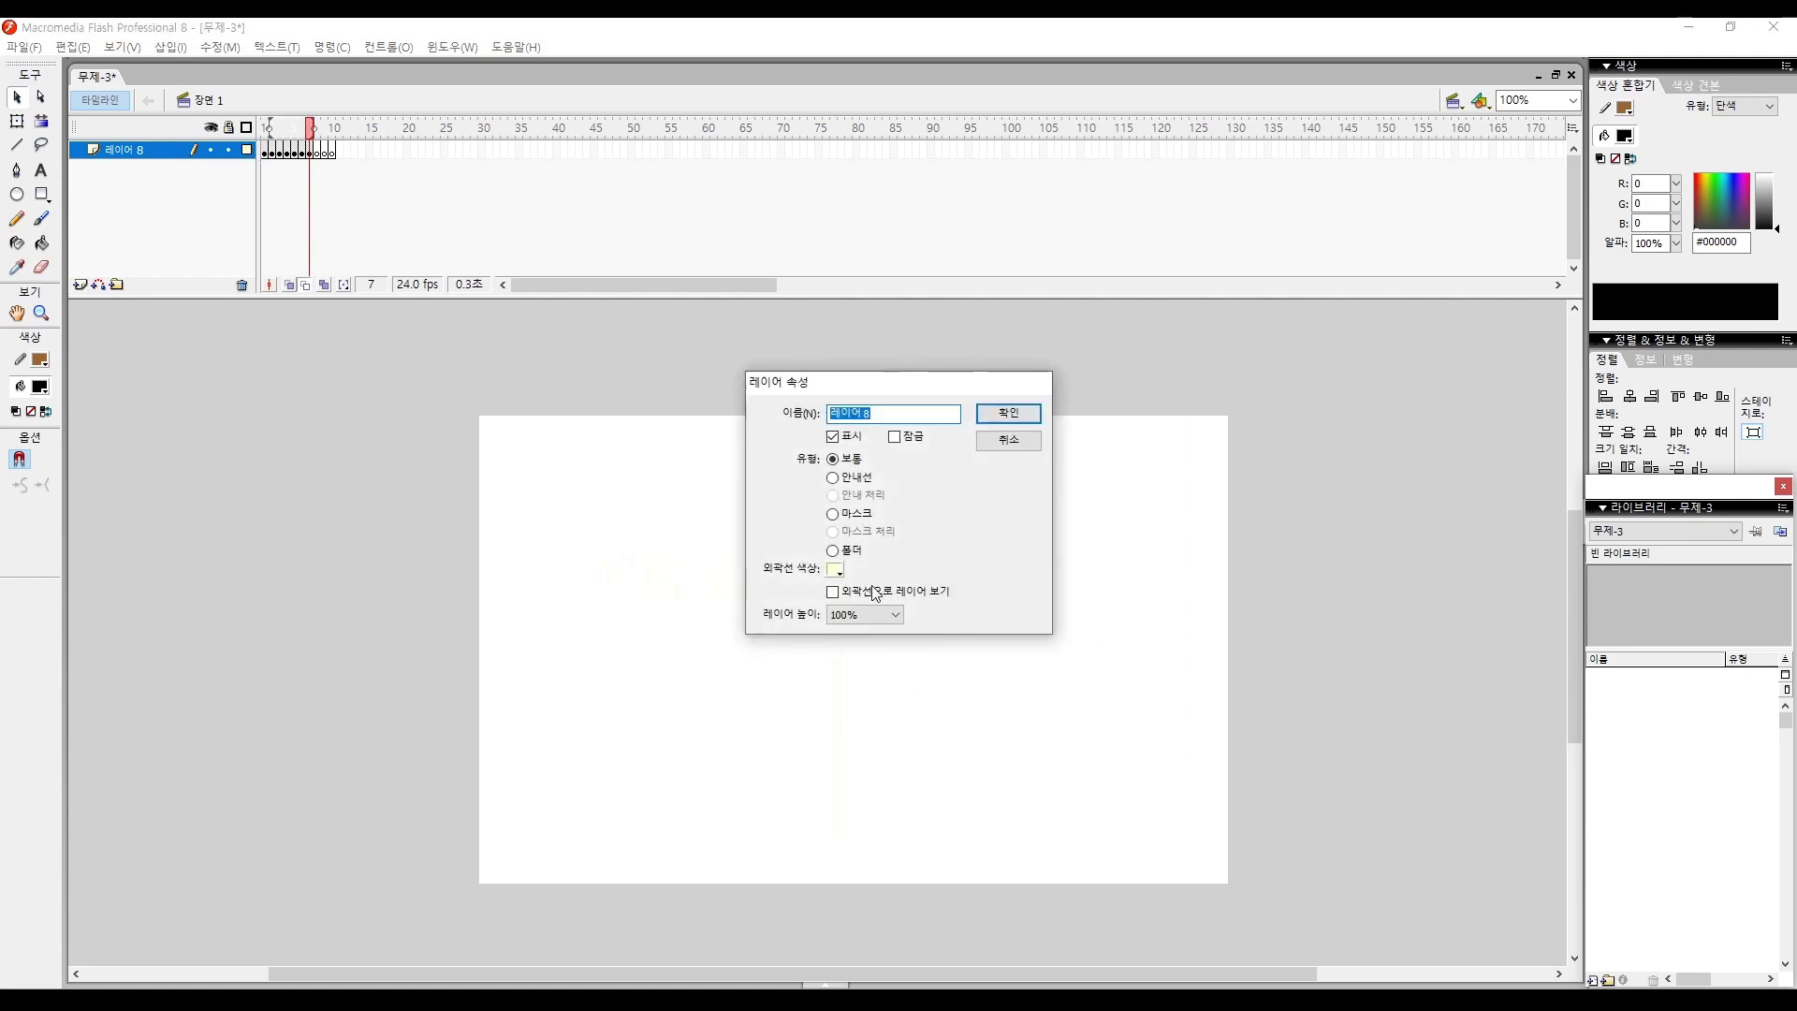
click(835, 569)
click(833, 613)
click(1009, 413)
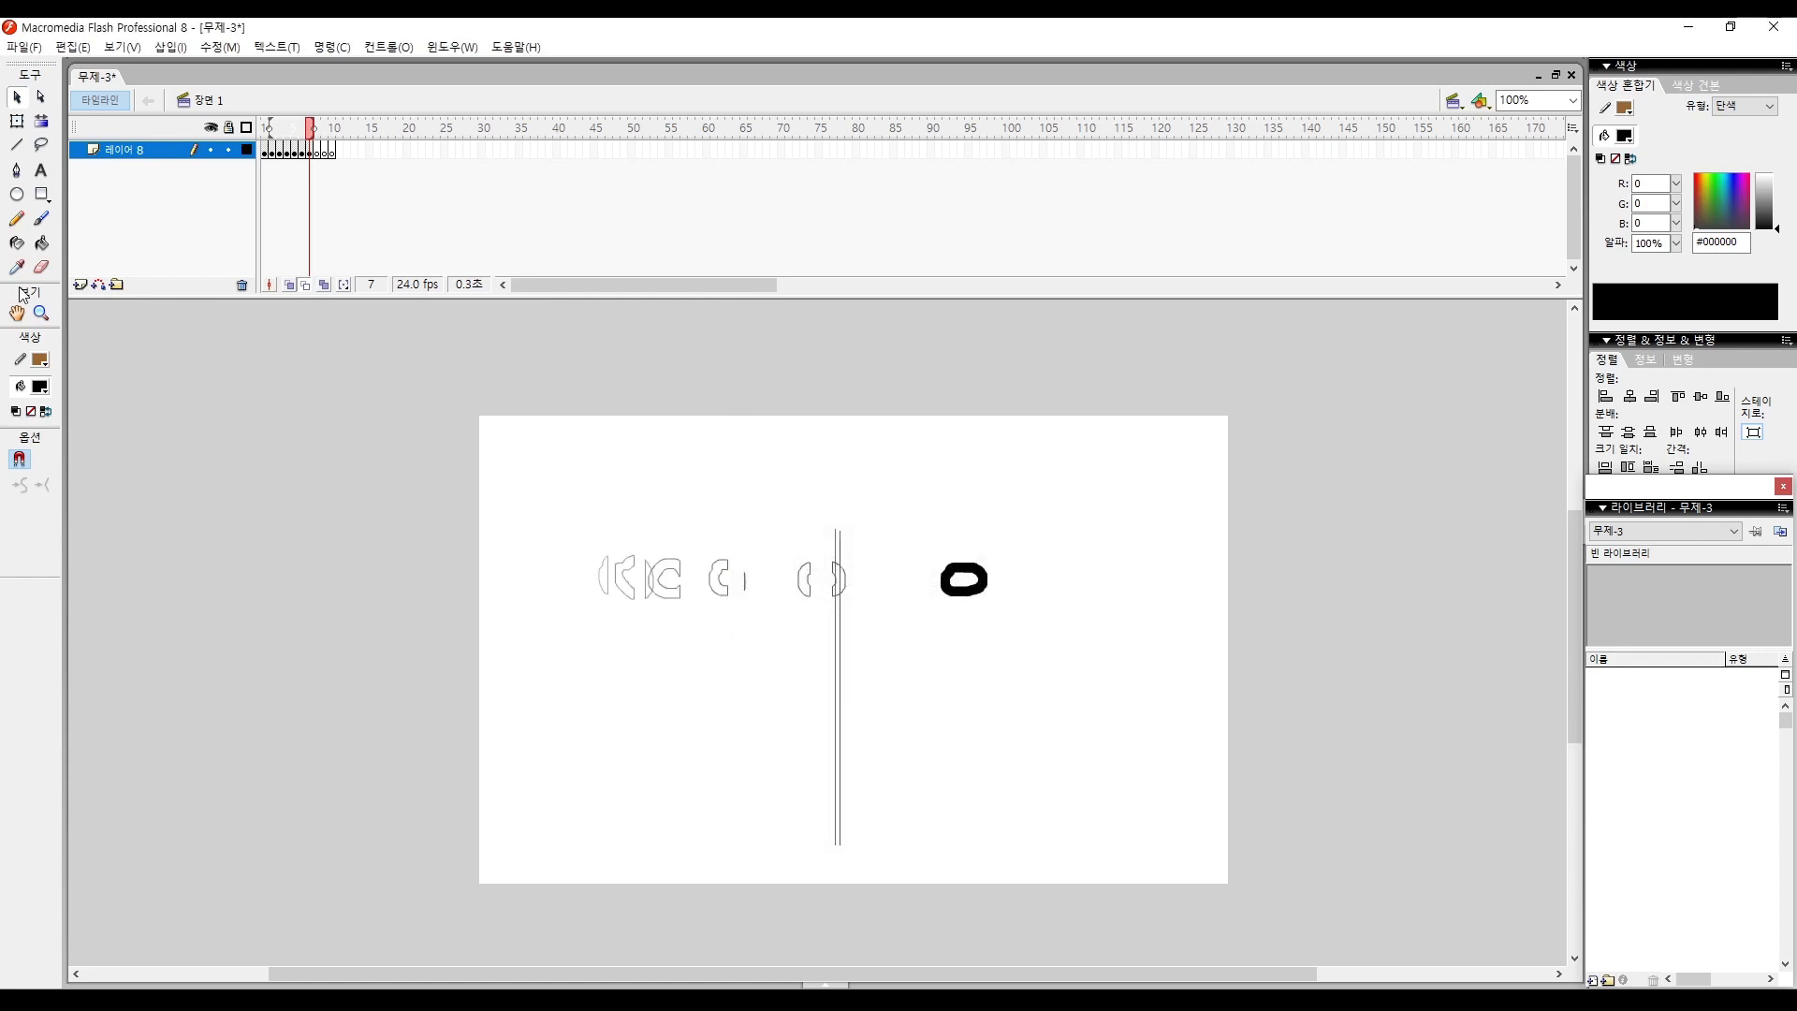
Add five new layers above layer 레이어 8.
click(81, 285)
click(80, 285)
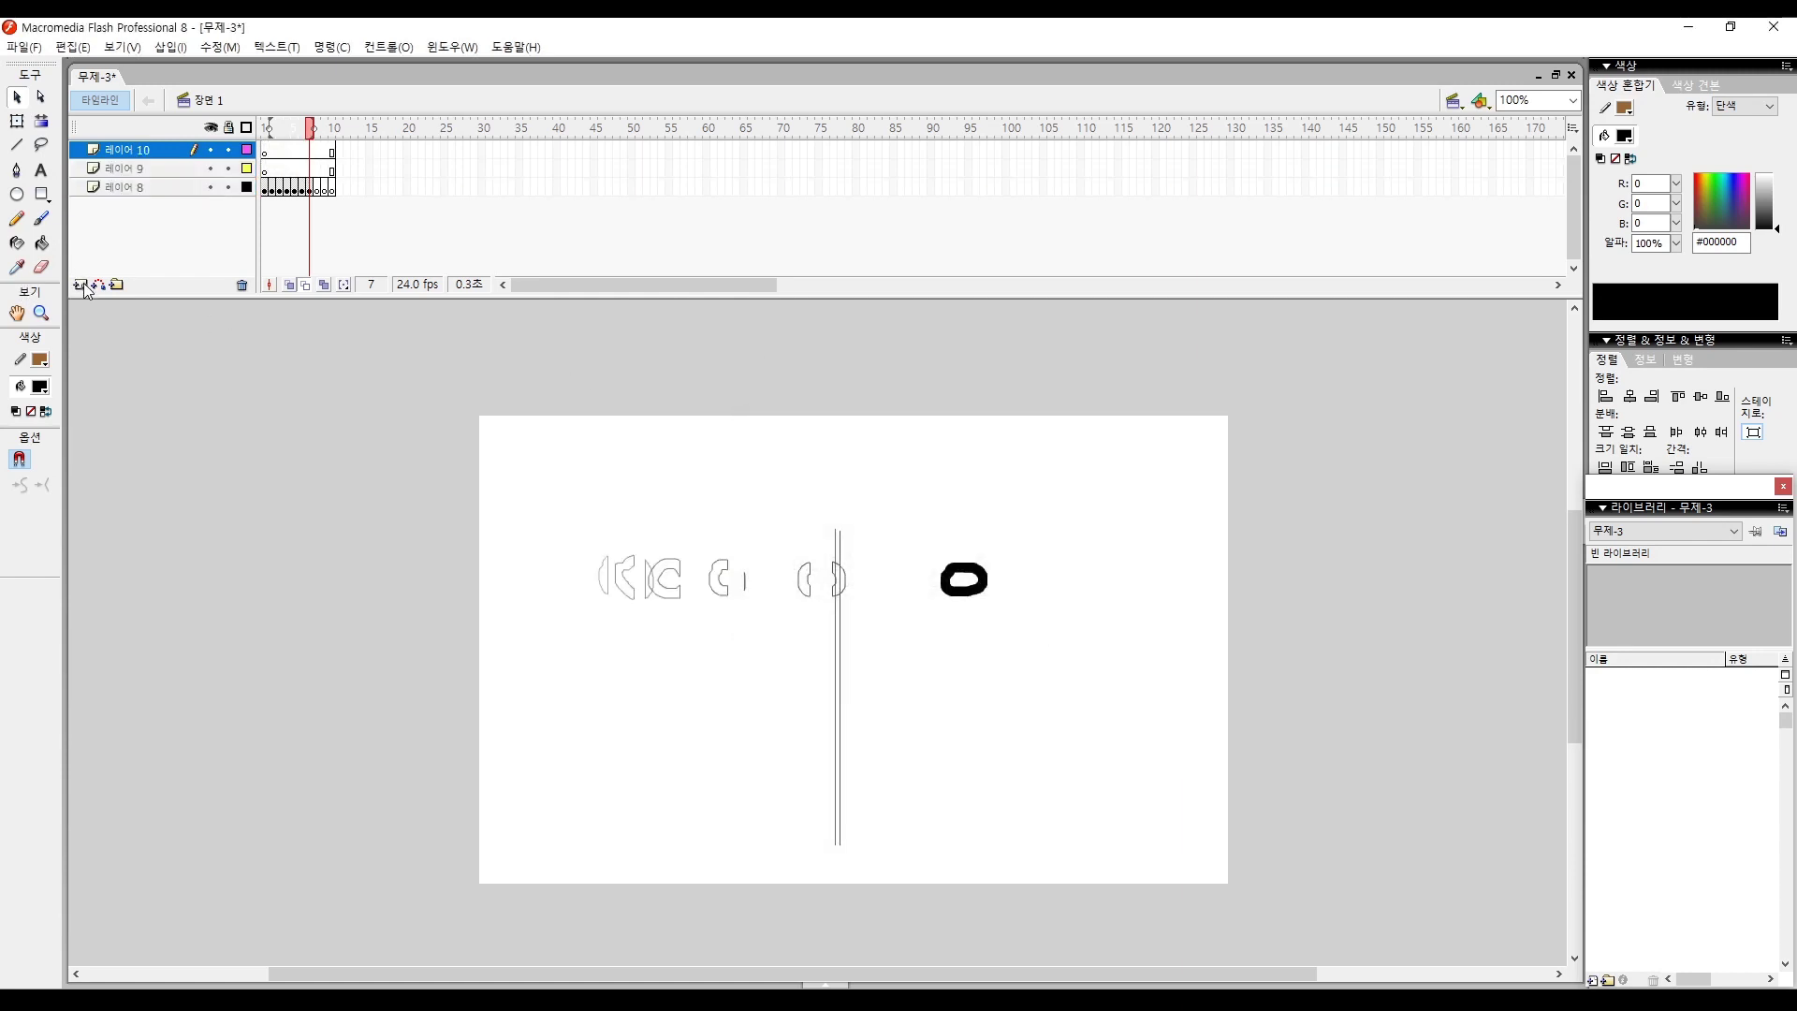
click(82, 285)
click(82, 285)
click(82, 285)
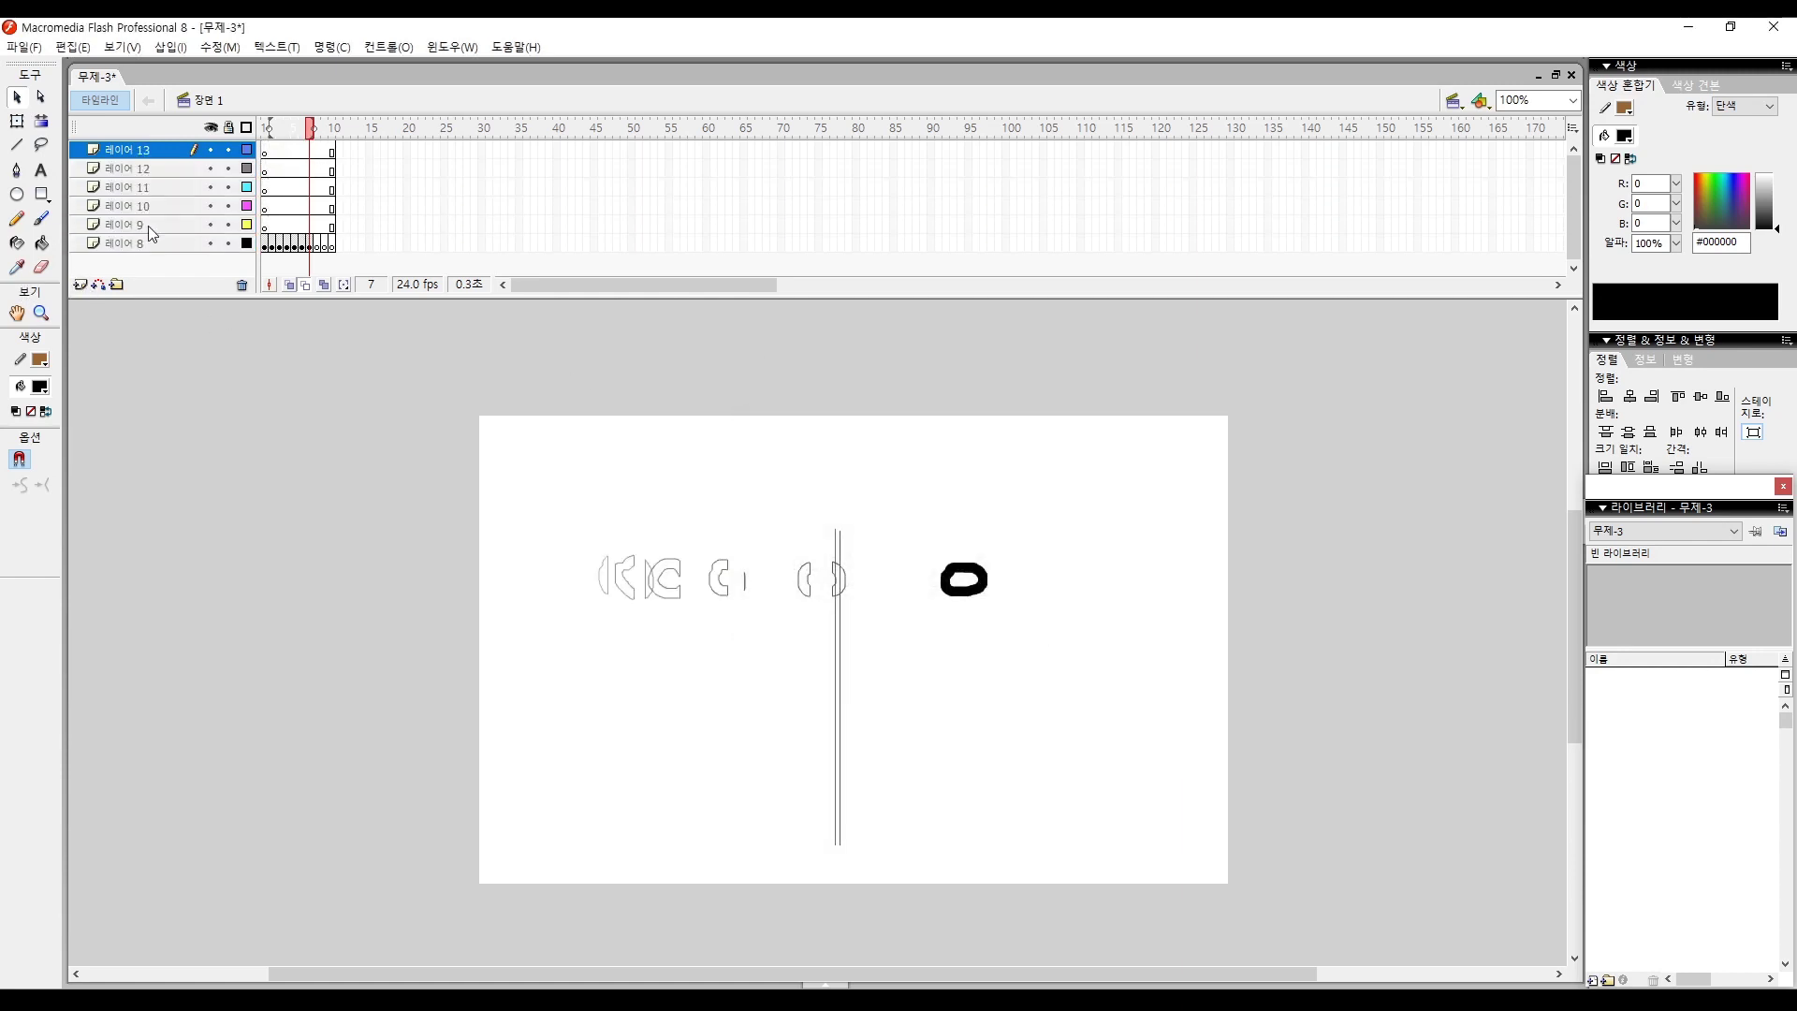
Turn off the onion skin outlines and add two more layers above layer 레이어 13.
click(248, 228)
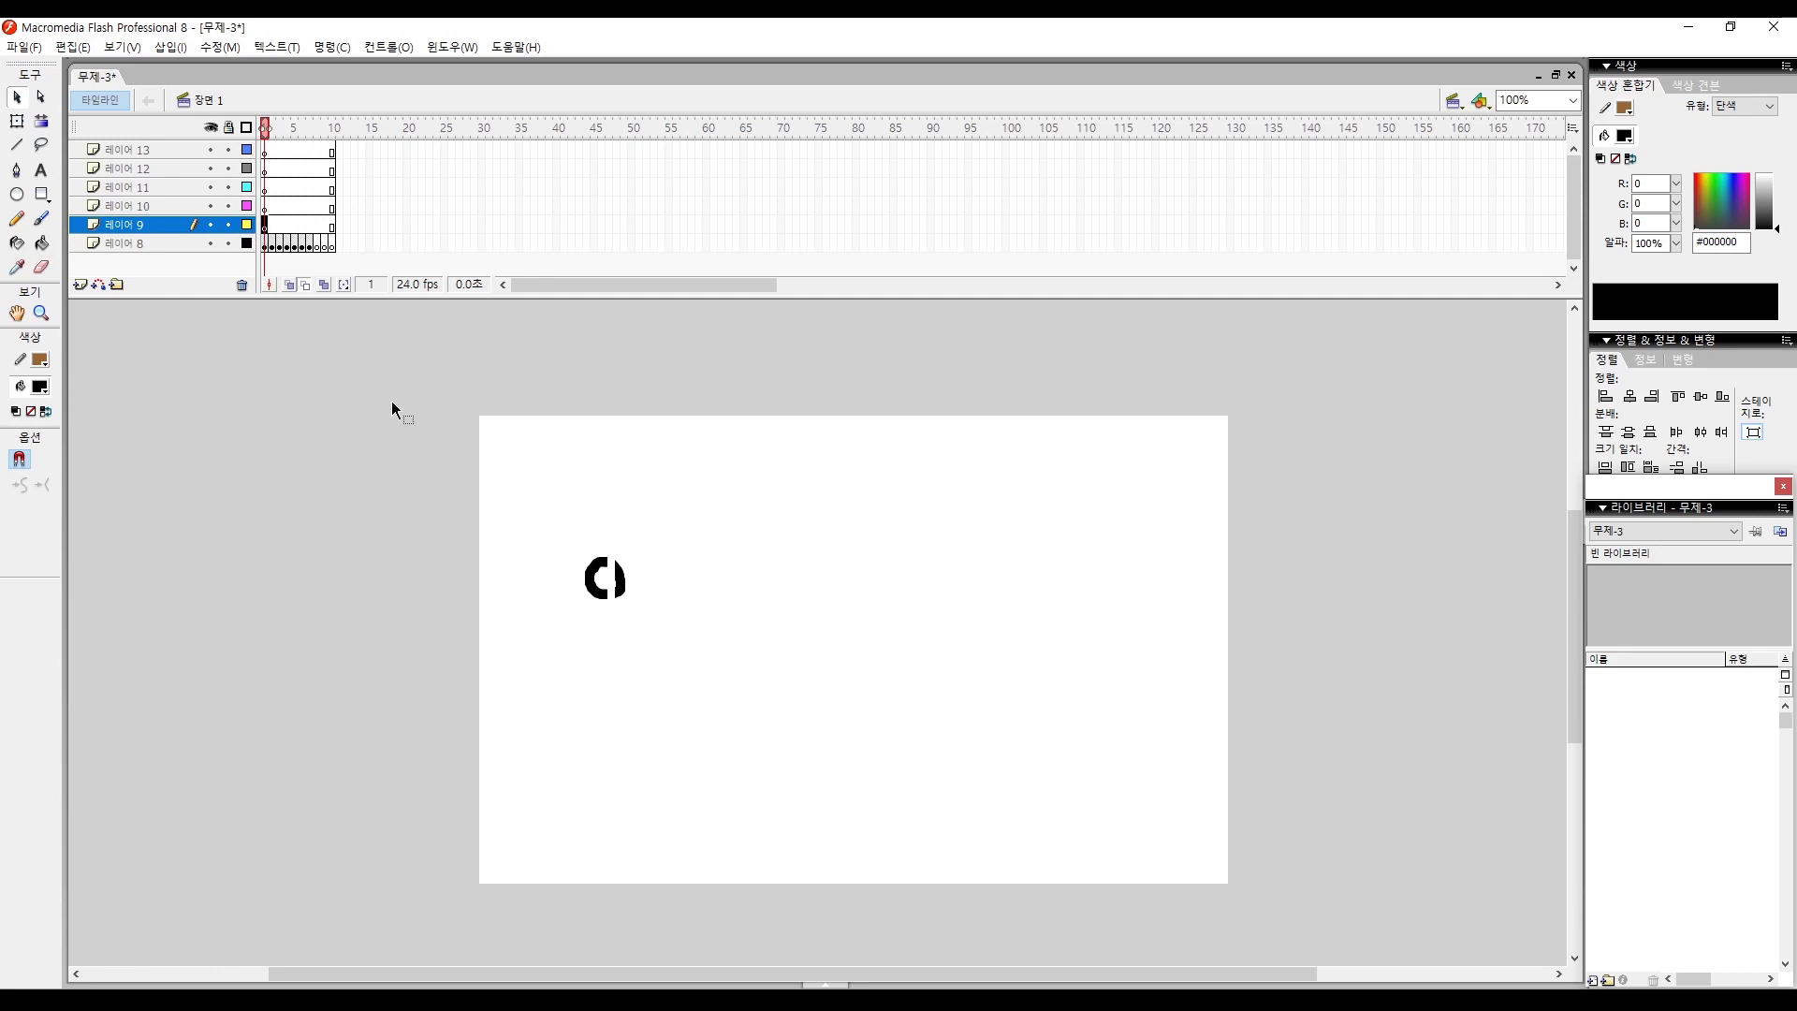
click(131, 324)
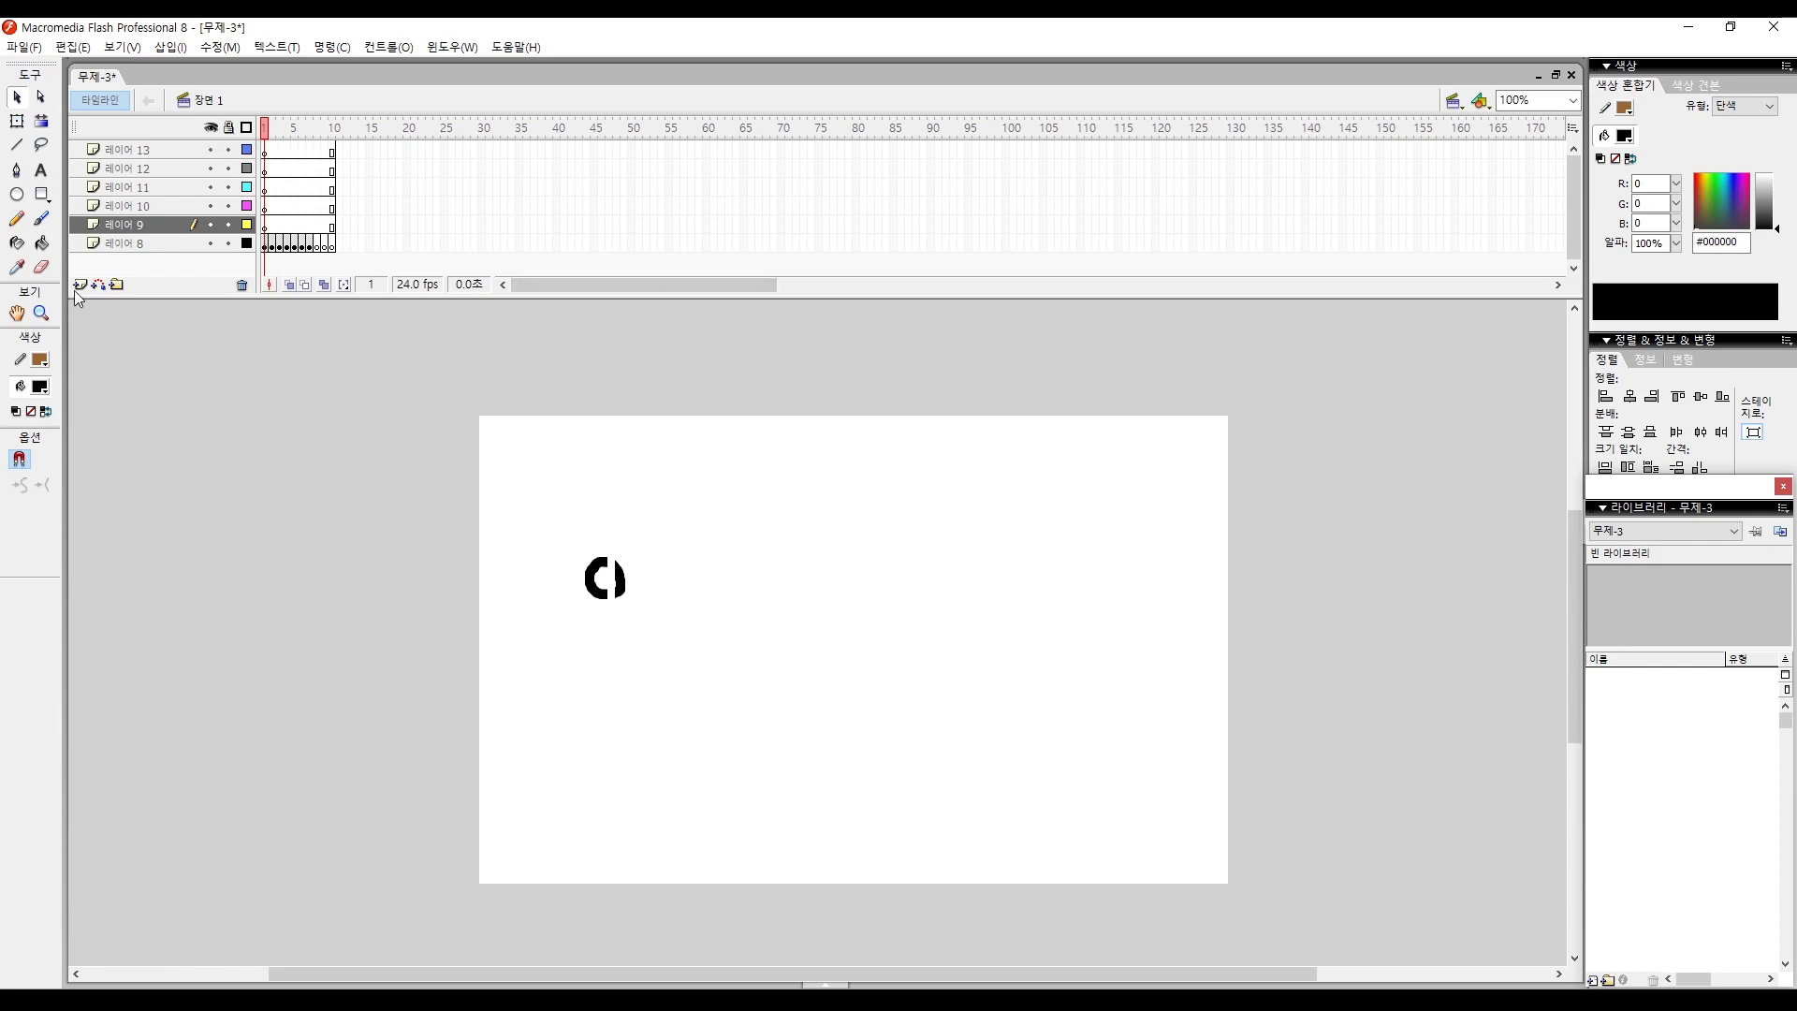
click(155, 187)
click(294, 150)
click(301, 150)
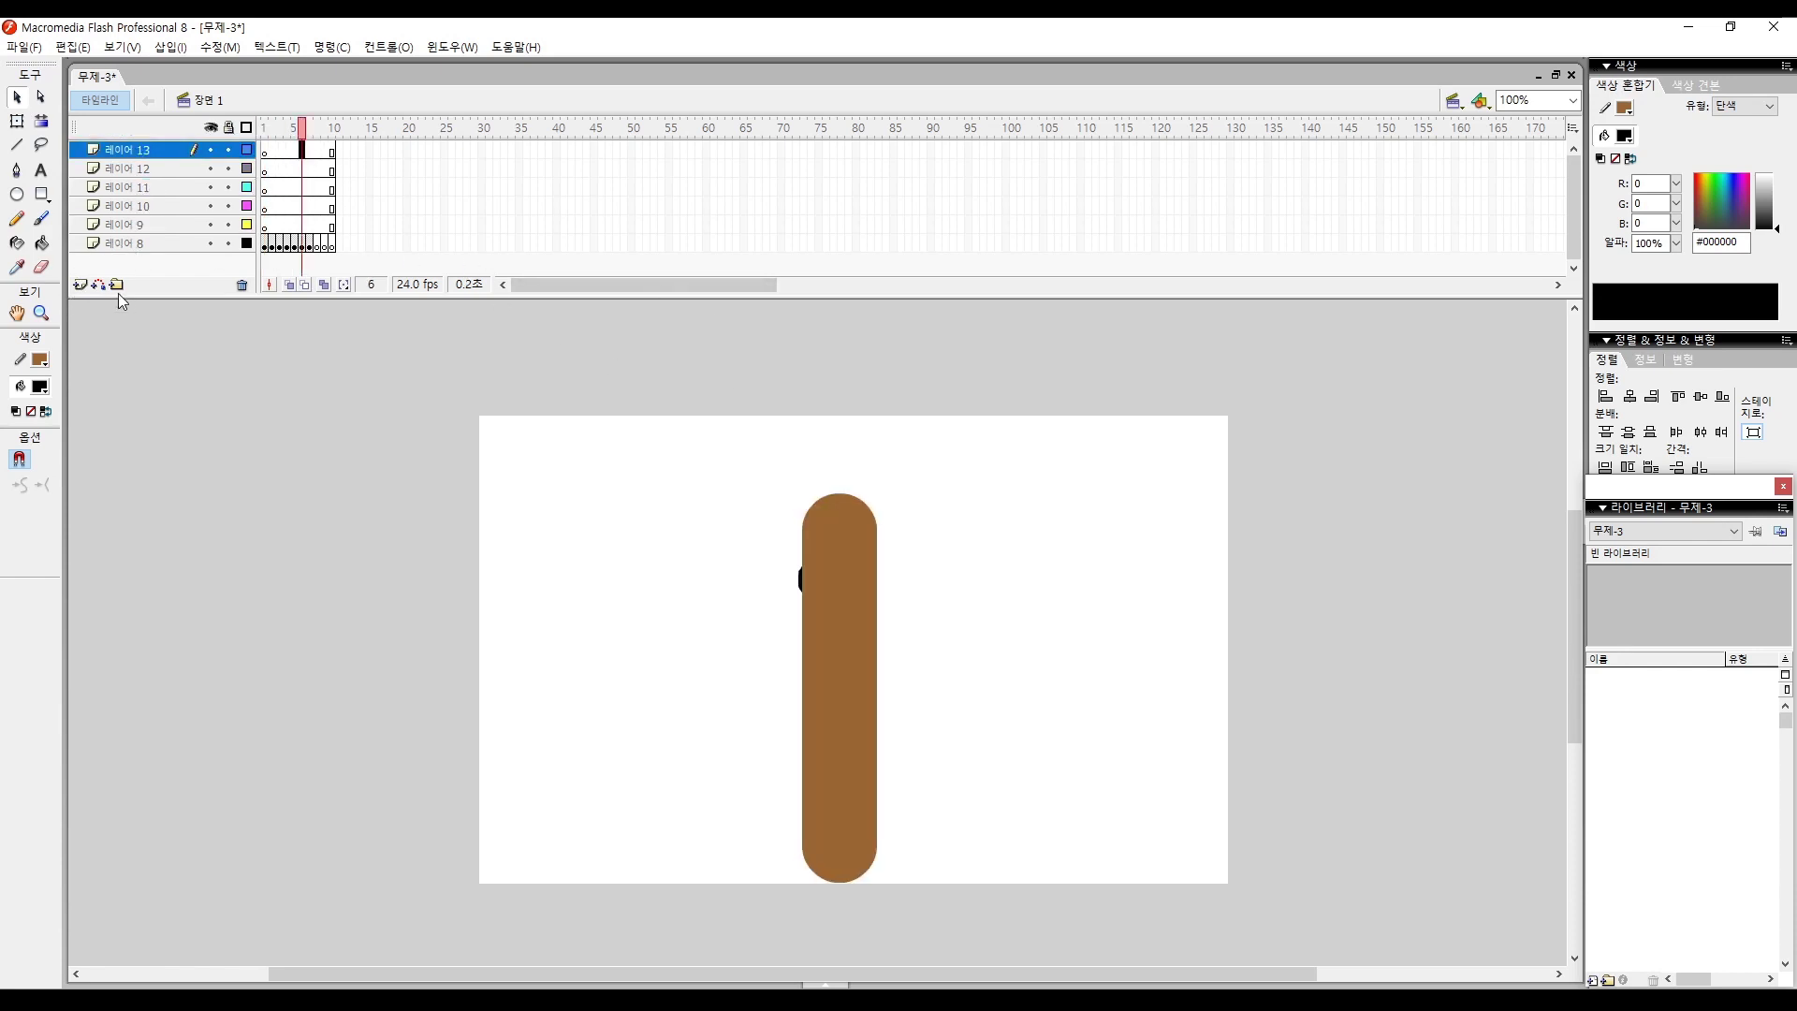
click(80, 284)
click(80, 283)
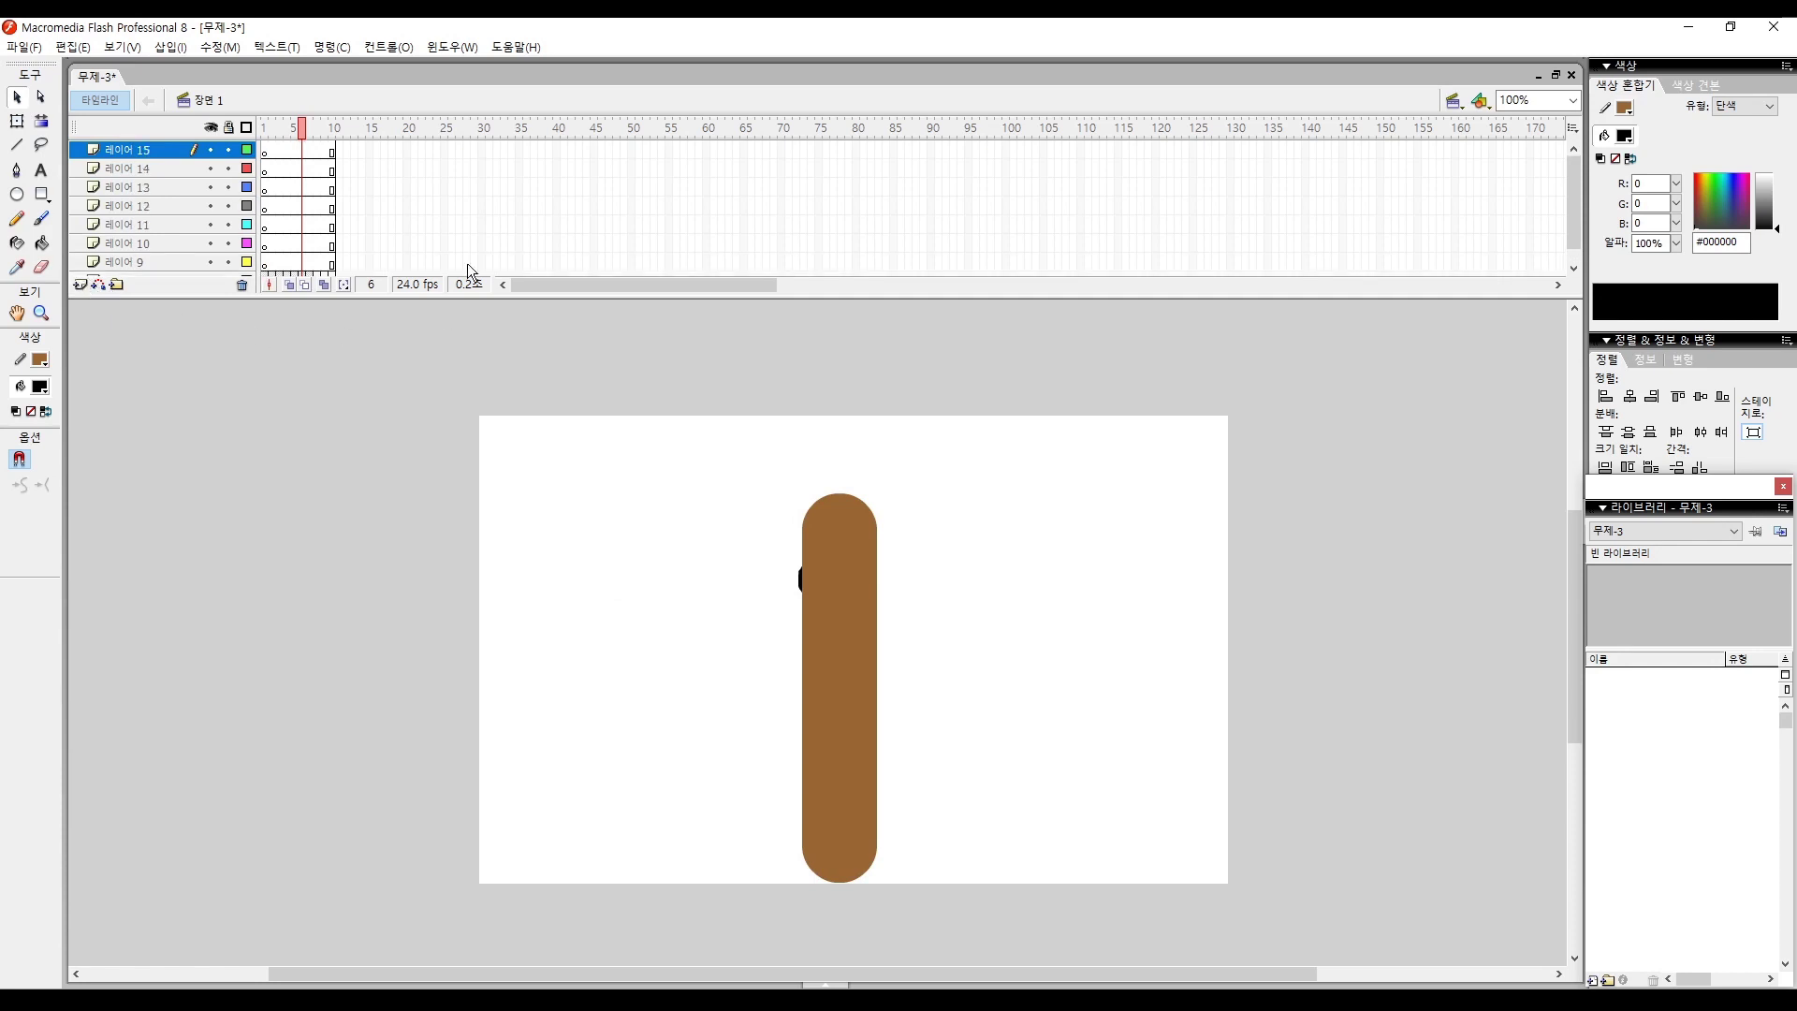
Insert 15 frames after keyframe 5 of layer 레이어 8 so that its drawing holds through frame 20.
click(294, 150)
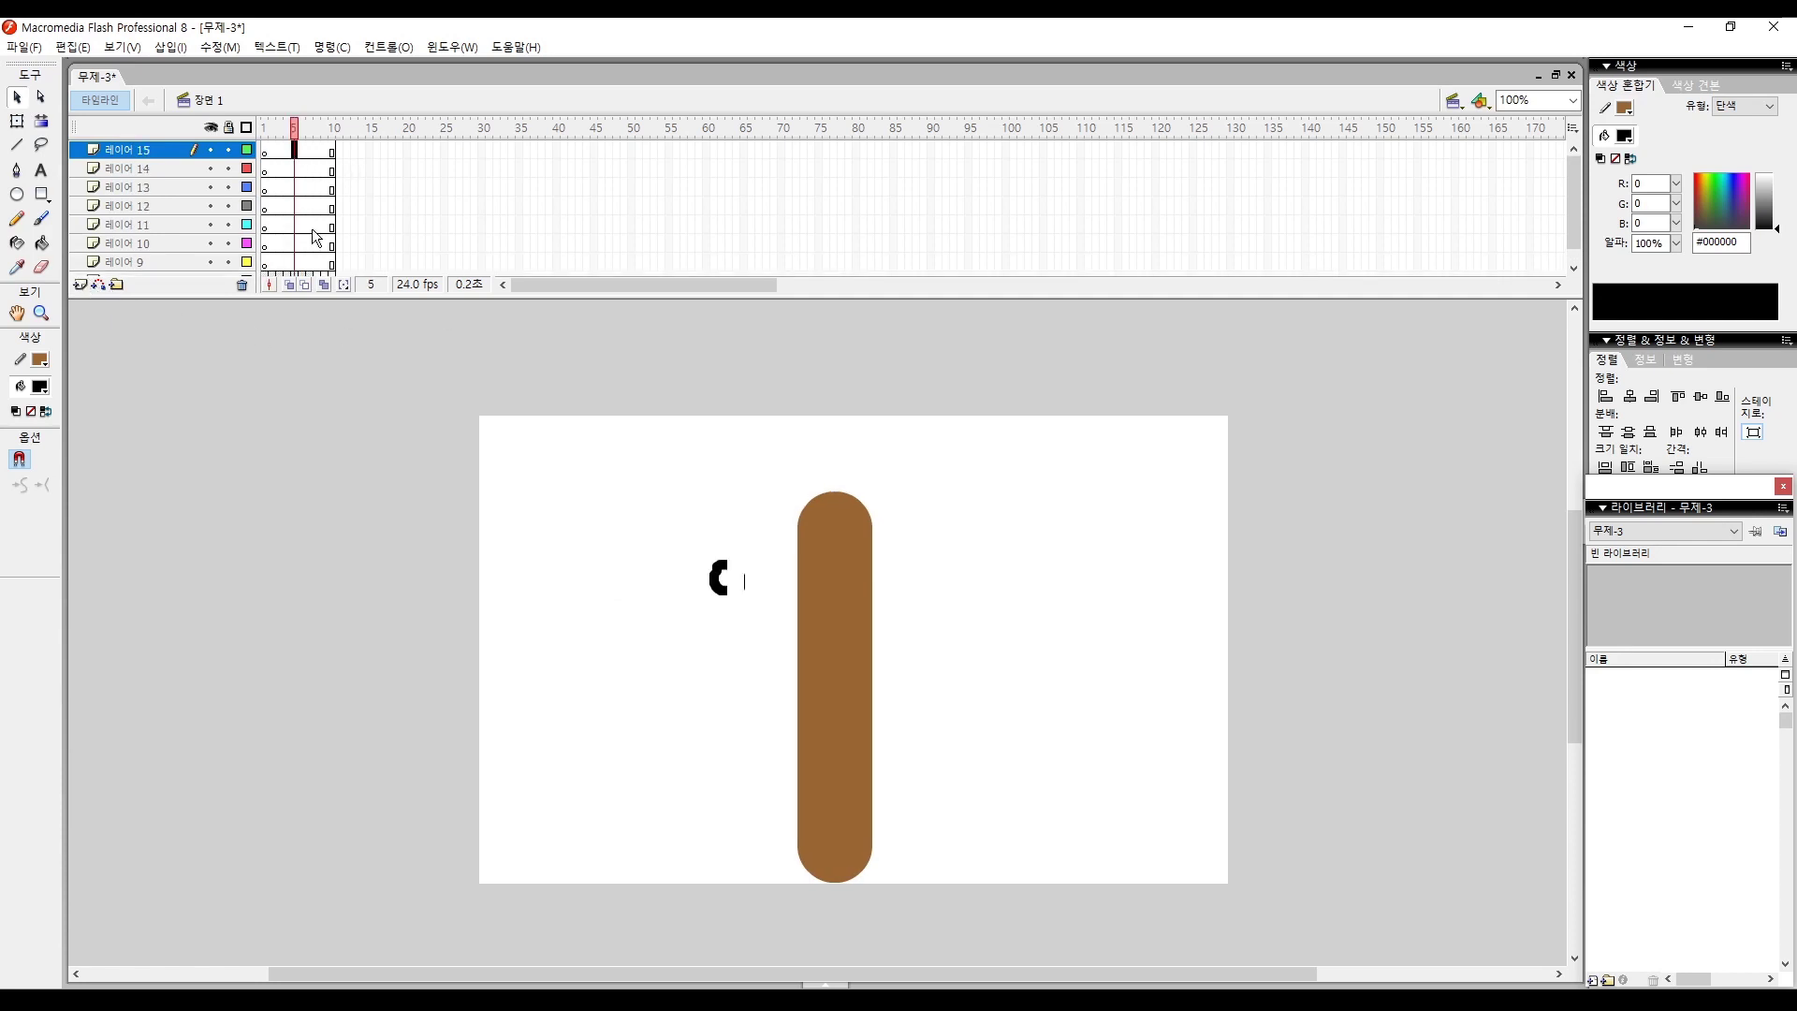
drag(1576, 222, 1576, 236)
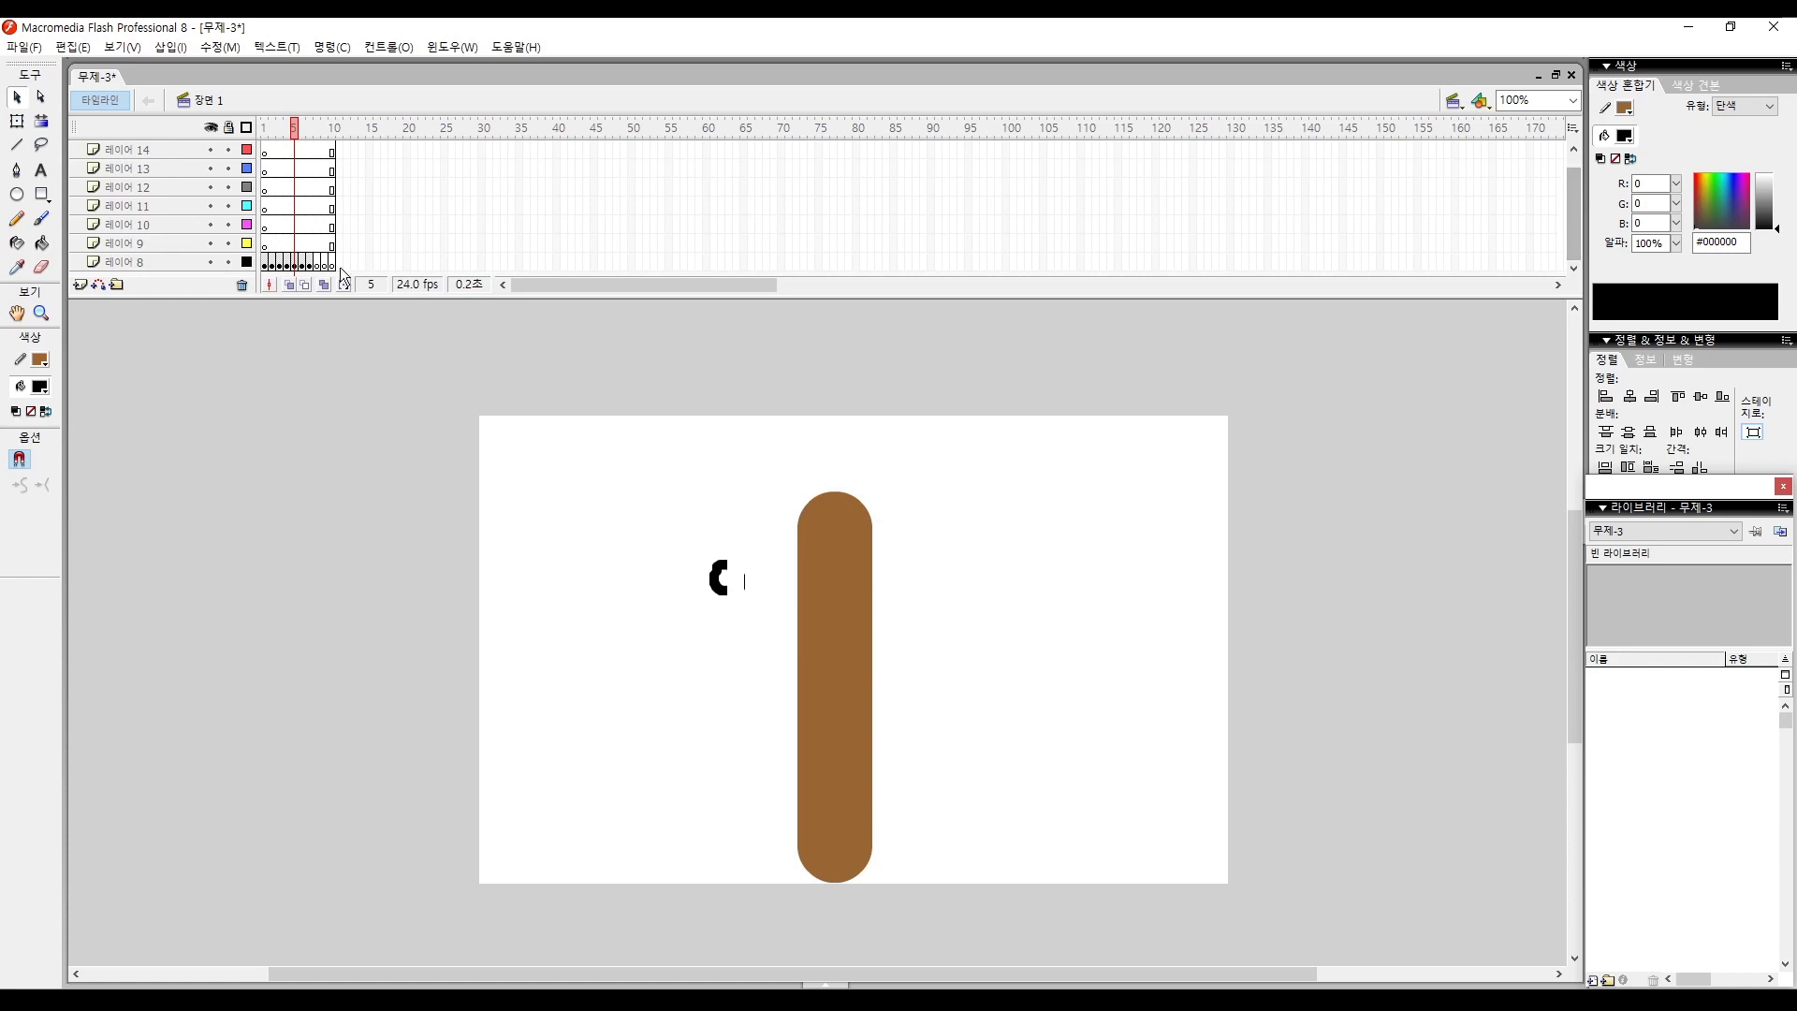
click(294, 264)
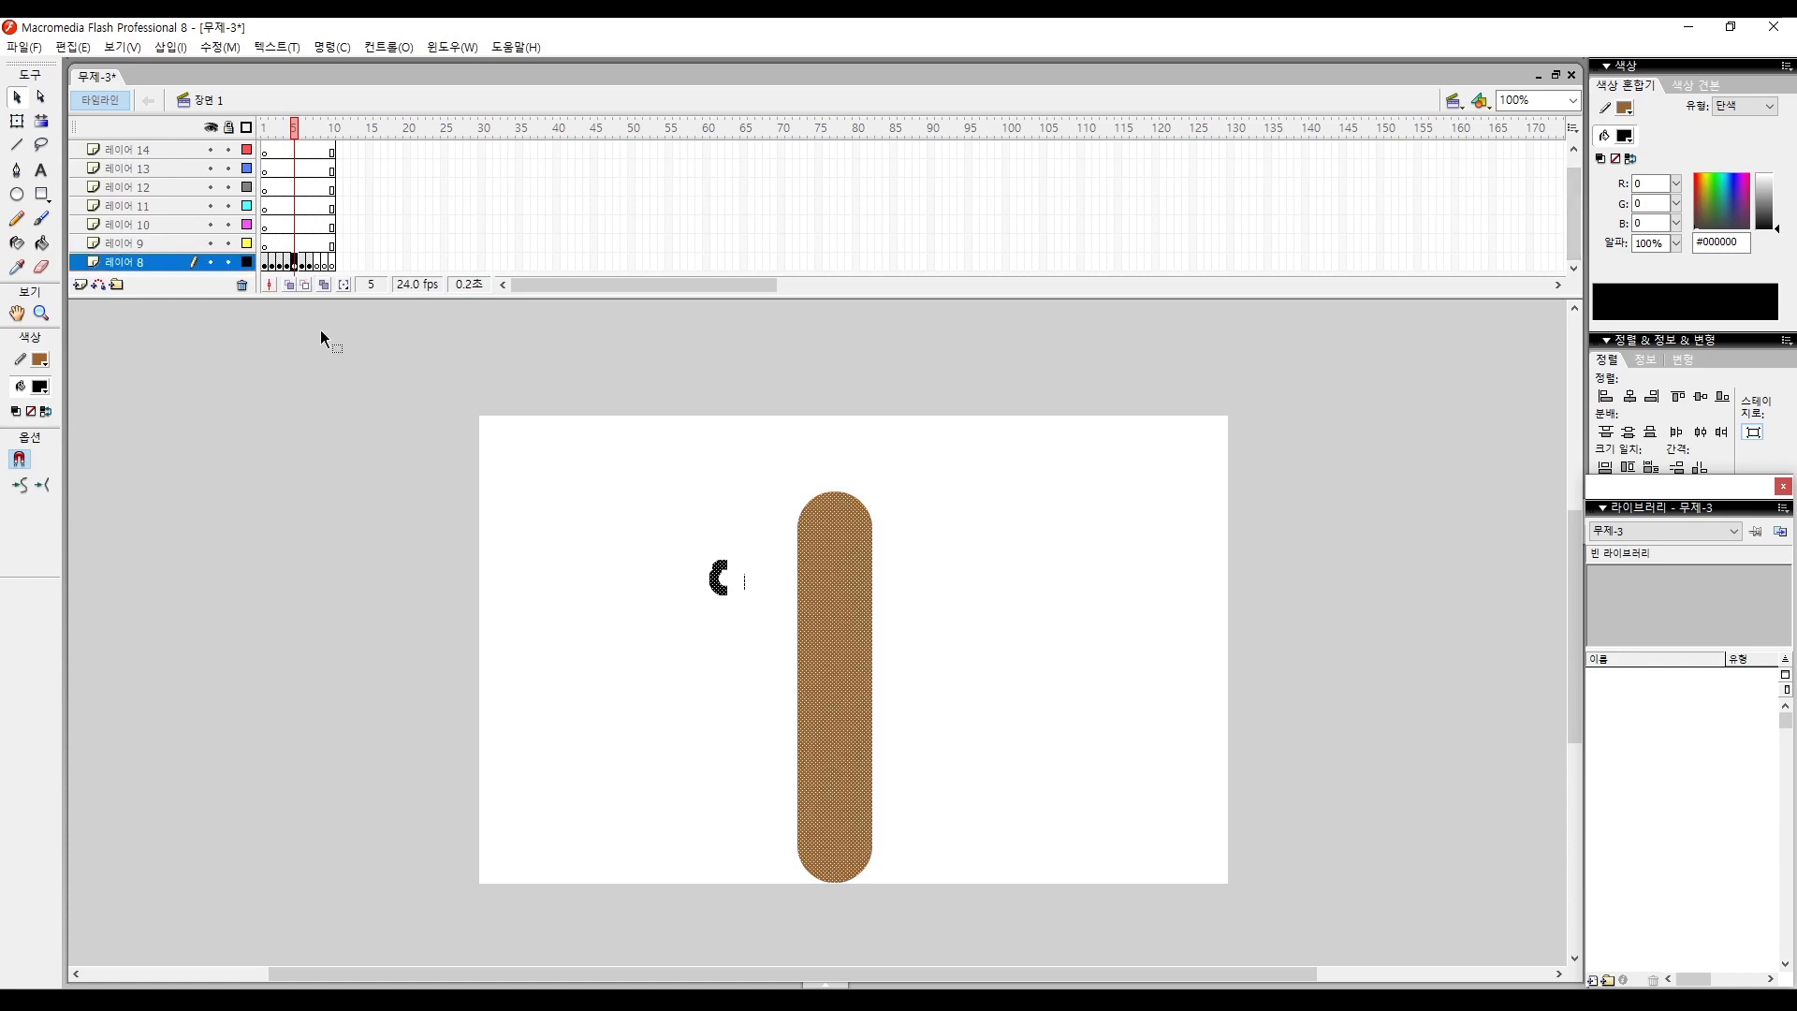
click(300, 265)
click(294, 265)
key(F5)
key(F5)
key(F5)
key(F5)
key(F5)
key(F5)
key(F5)
key(F5)
key(F5)
key(F5)
key(F5)
key(F5)
key(F5)
key(F5)
key(F5)
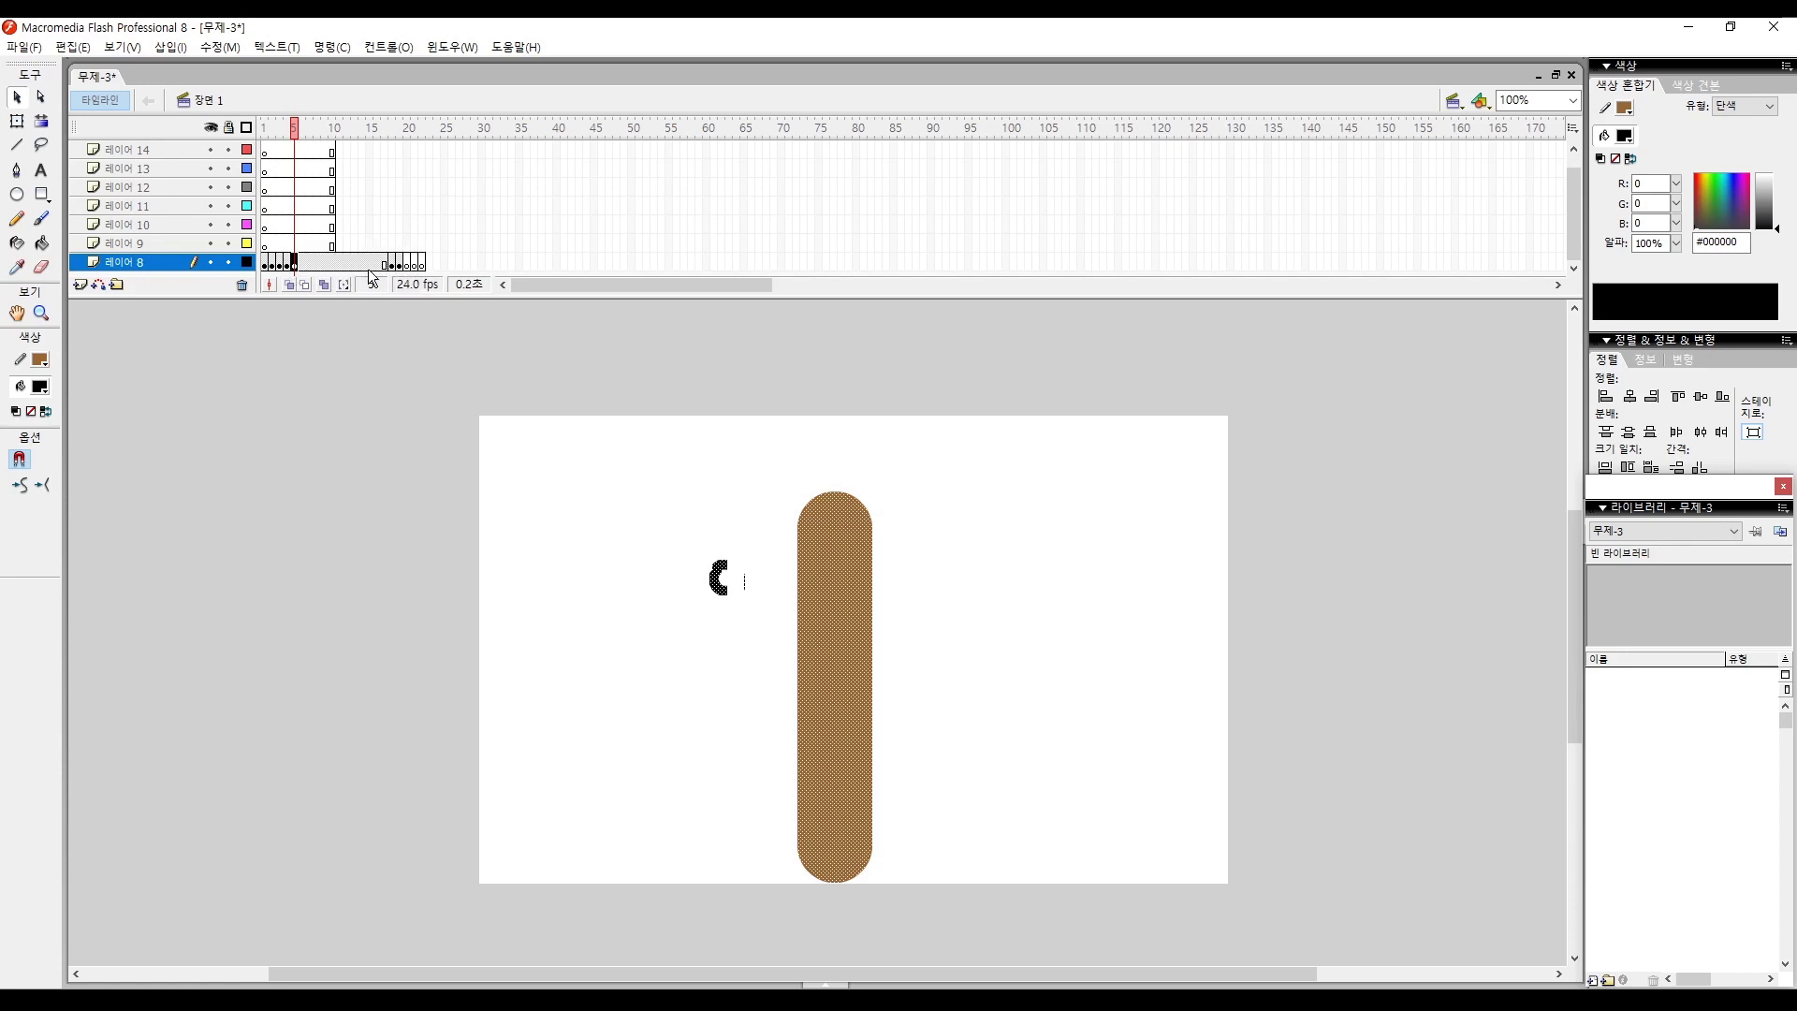
click(299, 265)
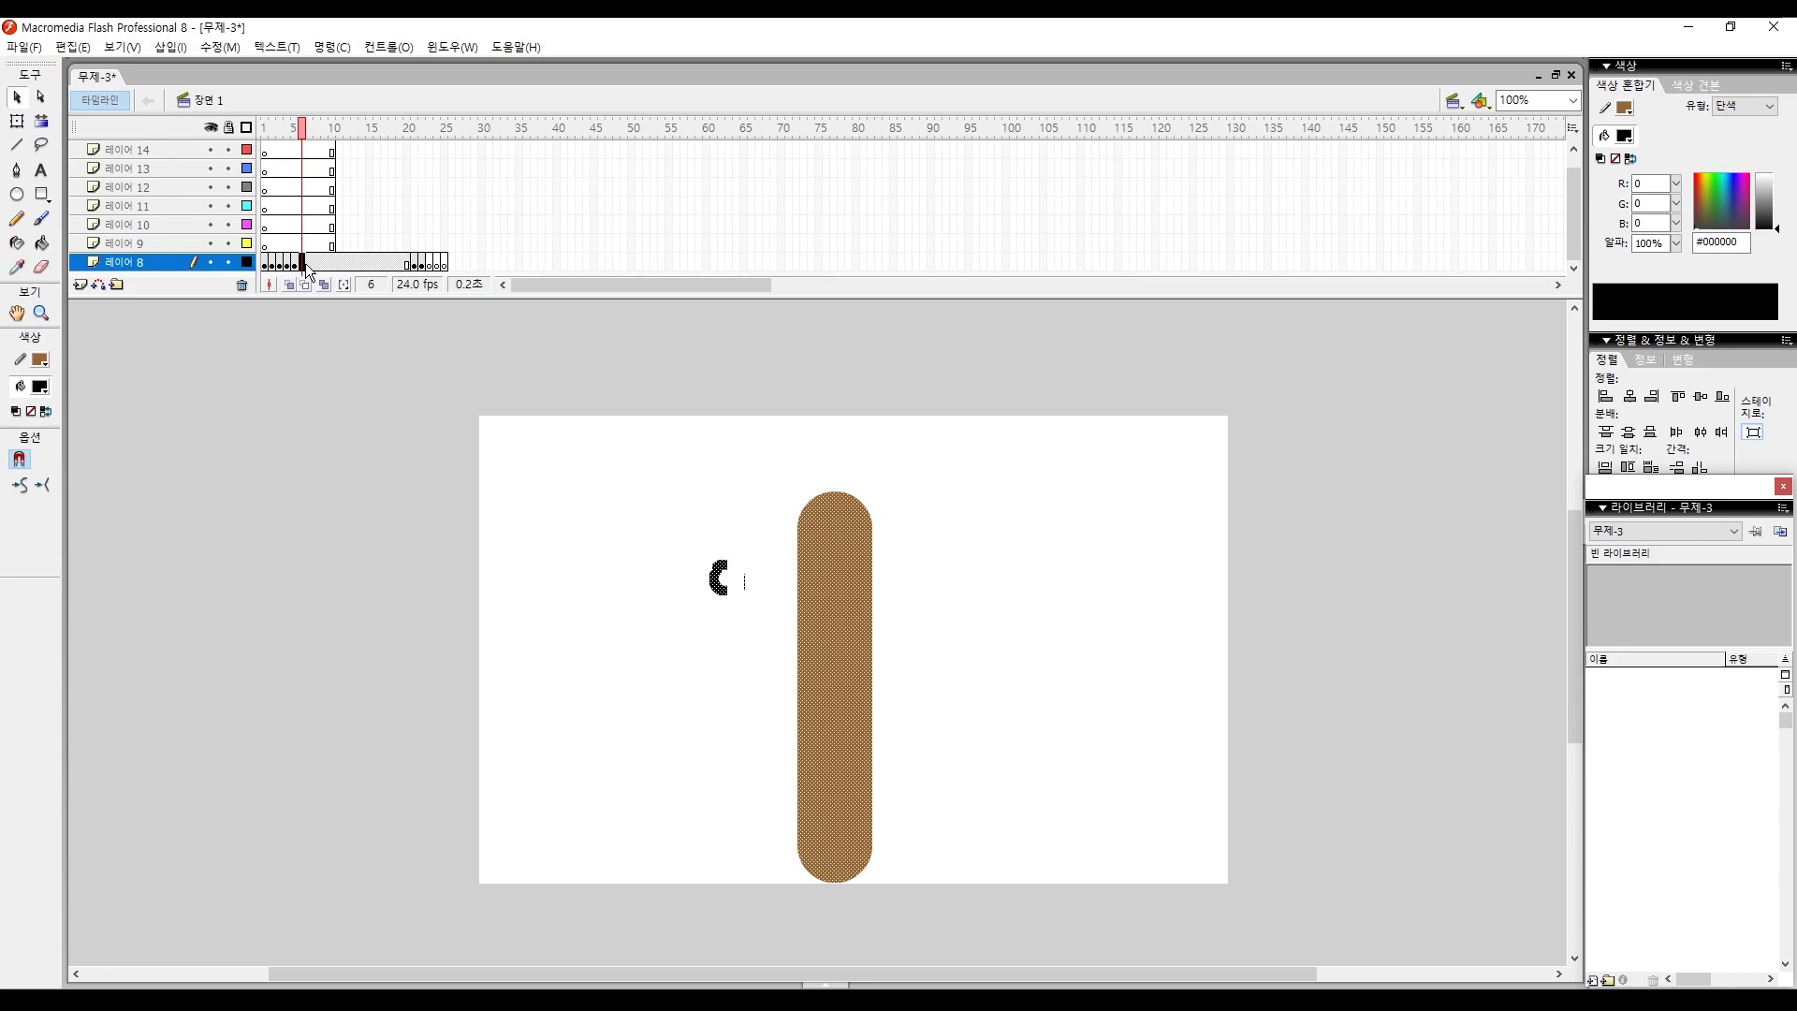
click(295, 265)
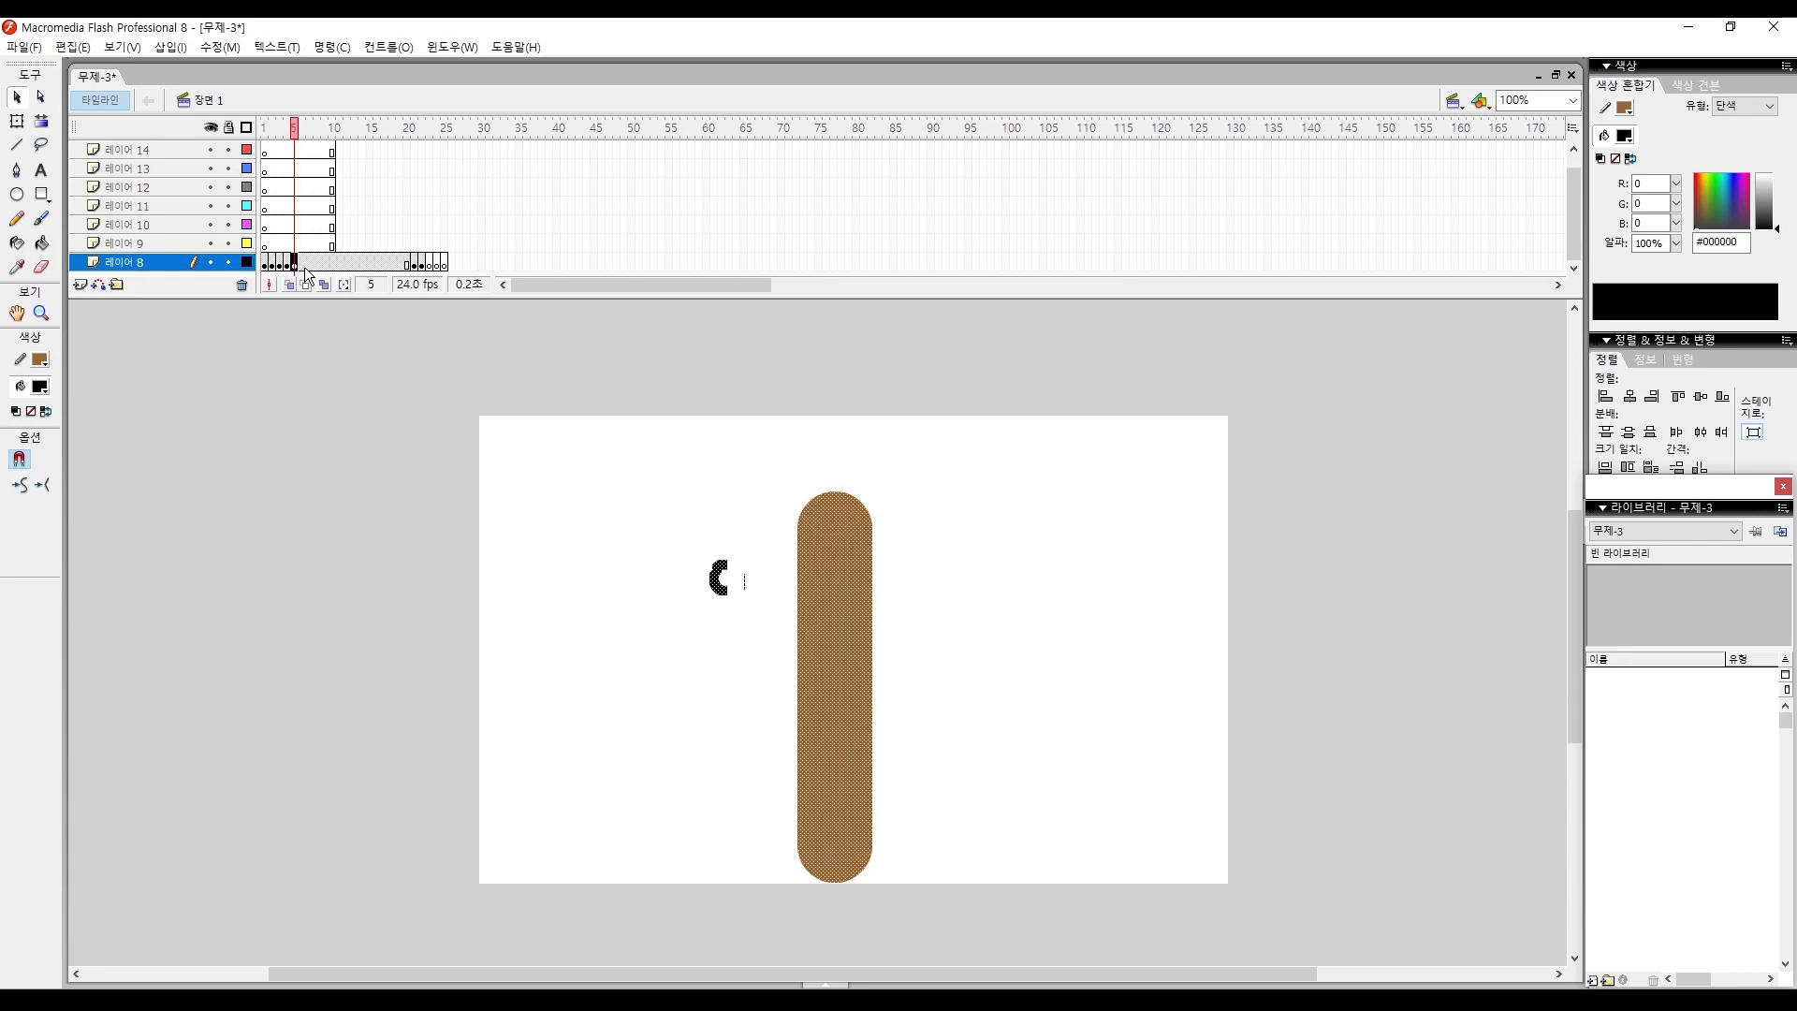
Clear the frame selection and insert 19 frames at frame 5 across all layers.
click(920, 400)
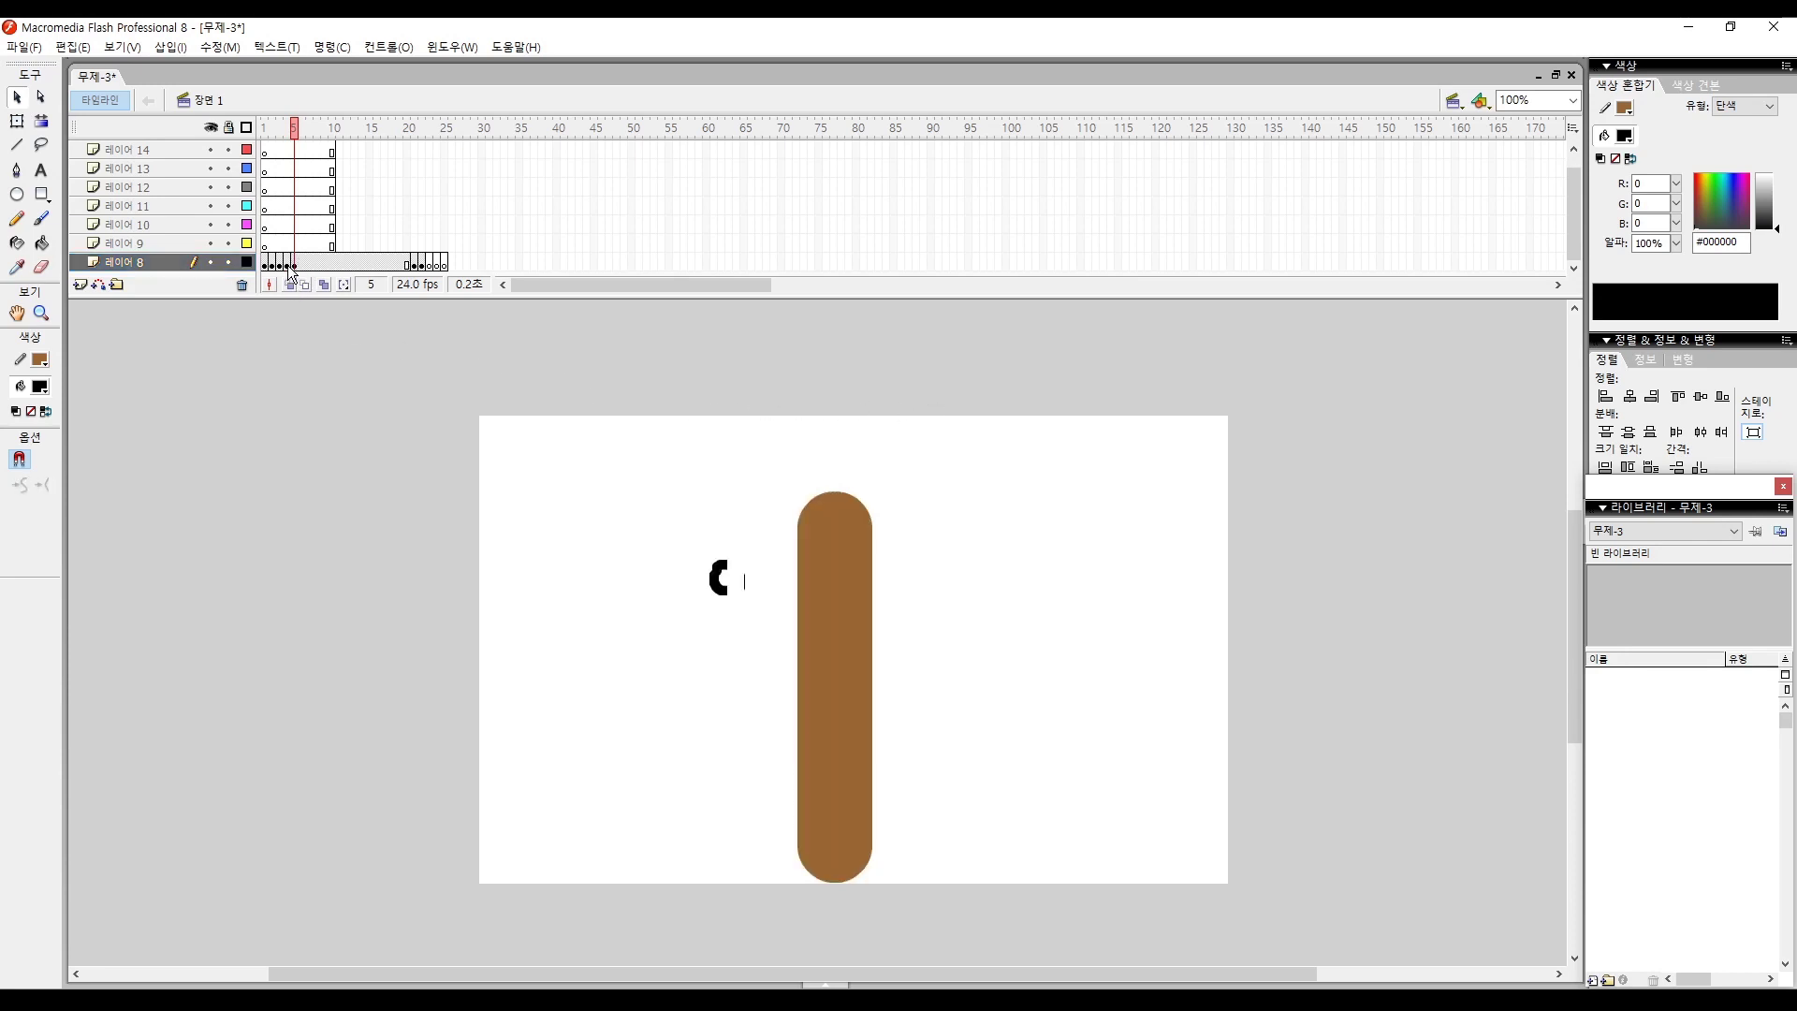
key(F6)
key(F6)
key(F6)
key(F6)
key(F6)
key(F6)
key(F6)
key(F6)
key(F6)
key(F6)
key(F6)
key(F6)
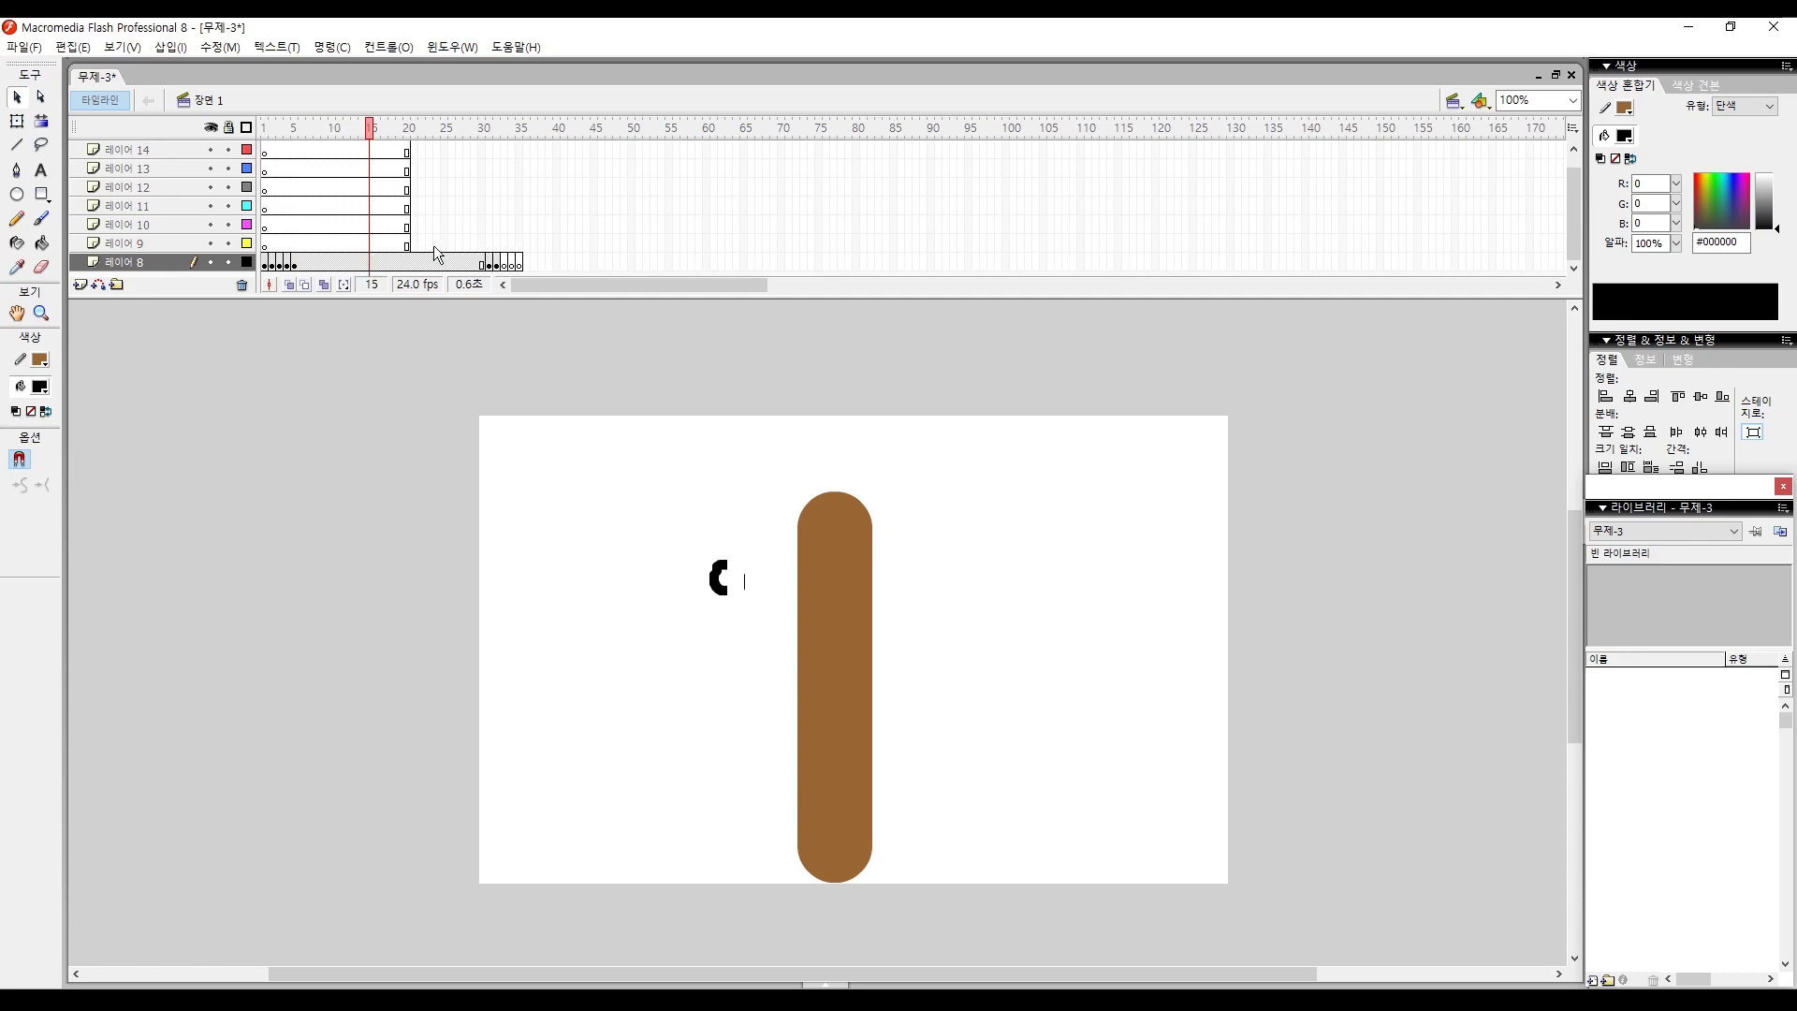
key(F6)
key(F6)
key(F6)
key(F6)
key(F6)
key(F6)
key(F6)
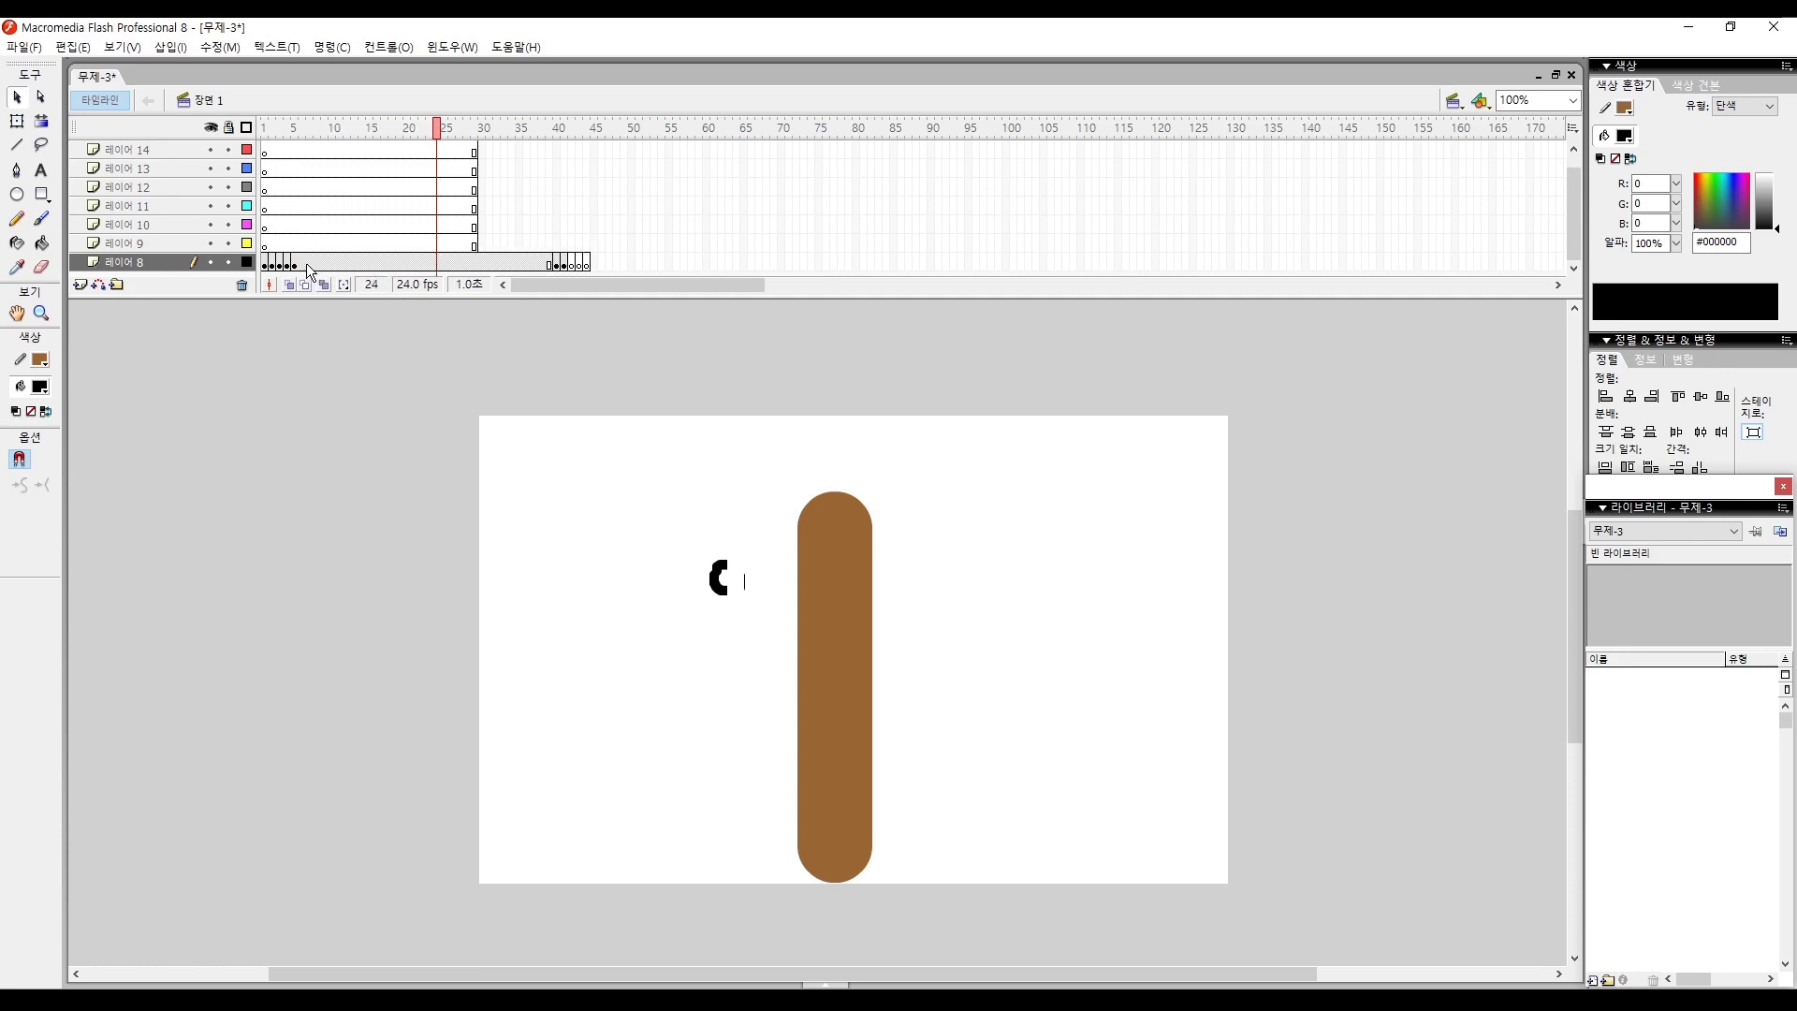
Insert nine more frames at frame 14 on layer 레이어 8 only.
click(337, 263)
click(361, 263)
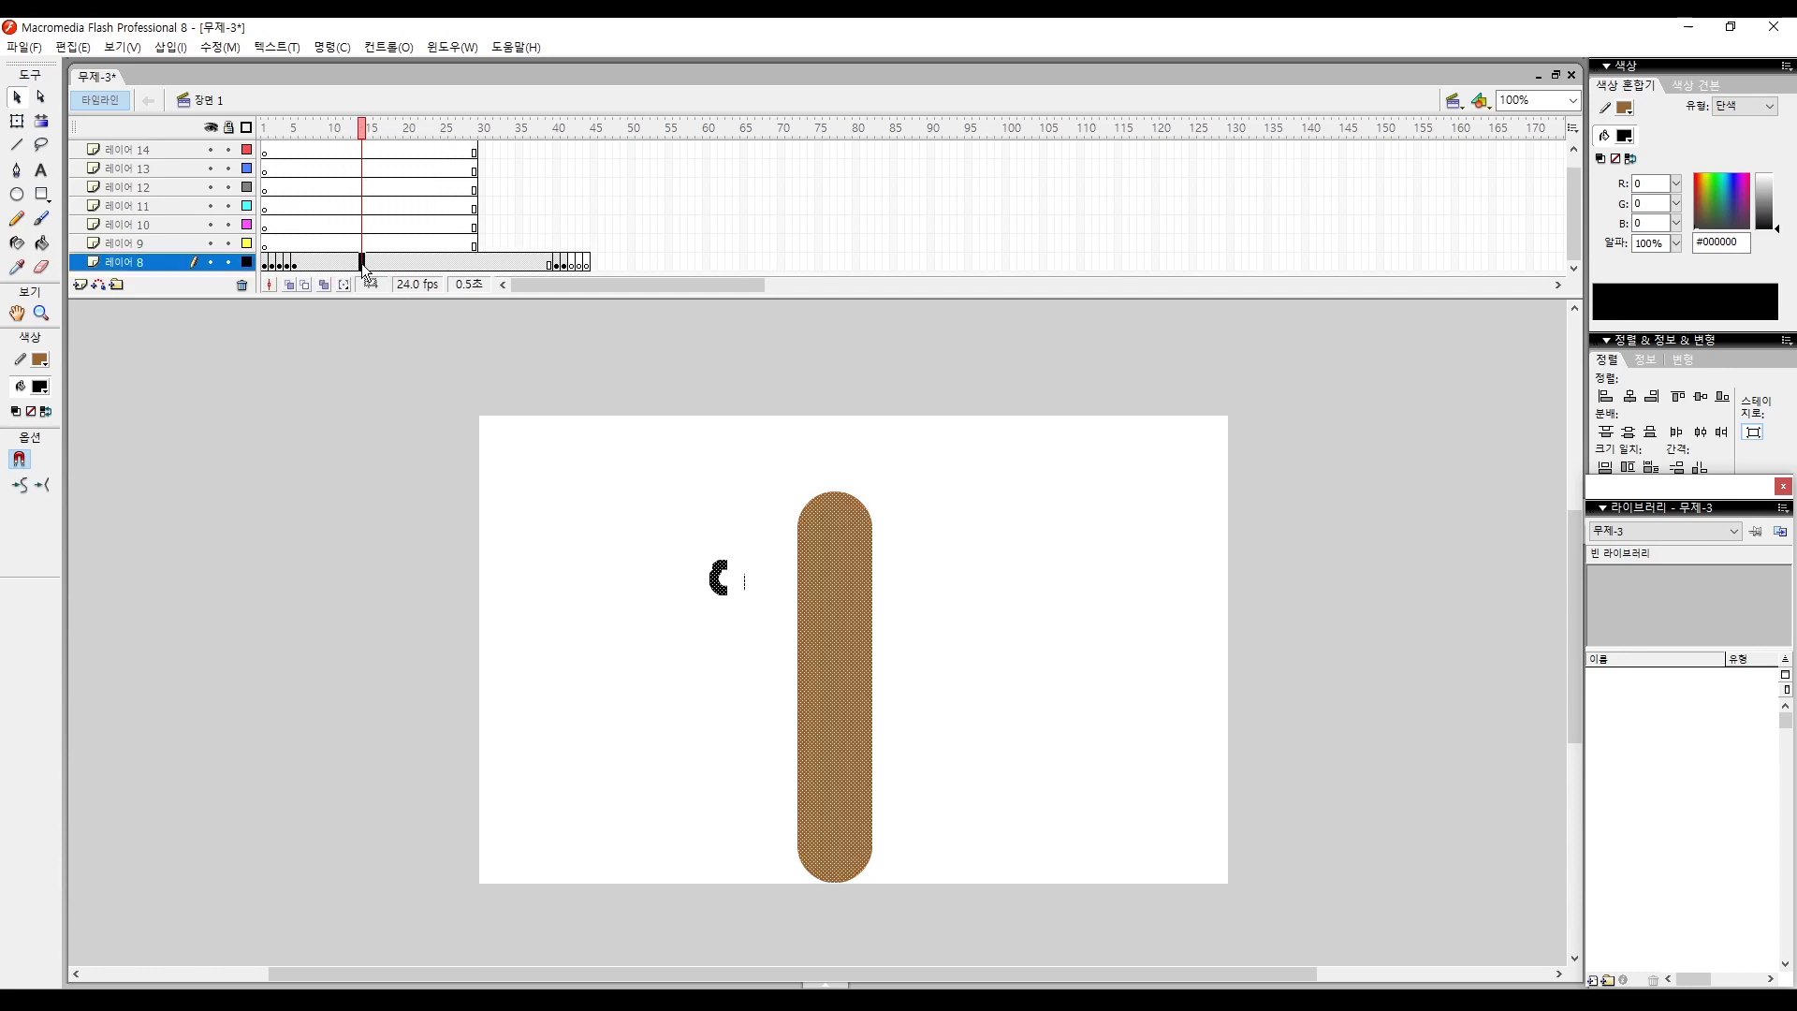
key(F5)
key(F5)
key(F5)
key(F5)
key(F5)
key(F5)
key(F5)
key(F5)
key(F5)
Convert frames 5 through 48 of layer 레이어 8 to keyframes.
click(677, 369)
drag(1573, 226, 582, 228)
click(594, 243)
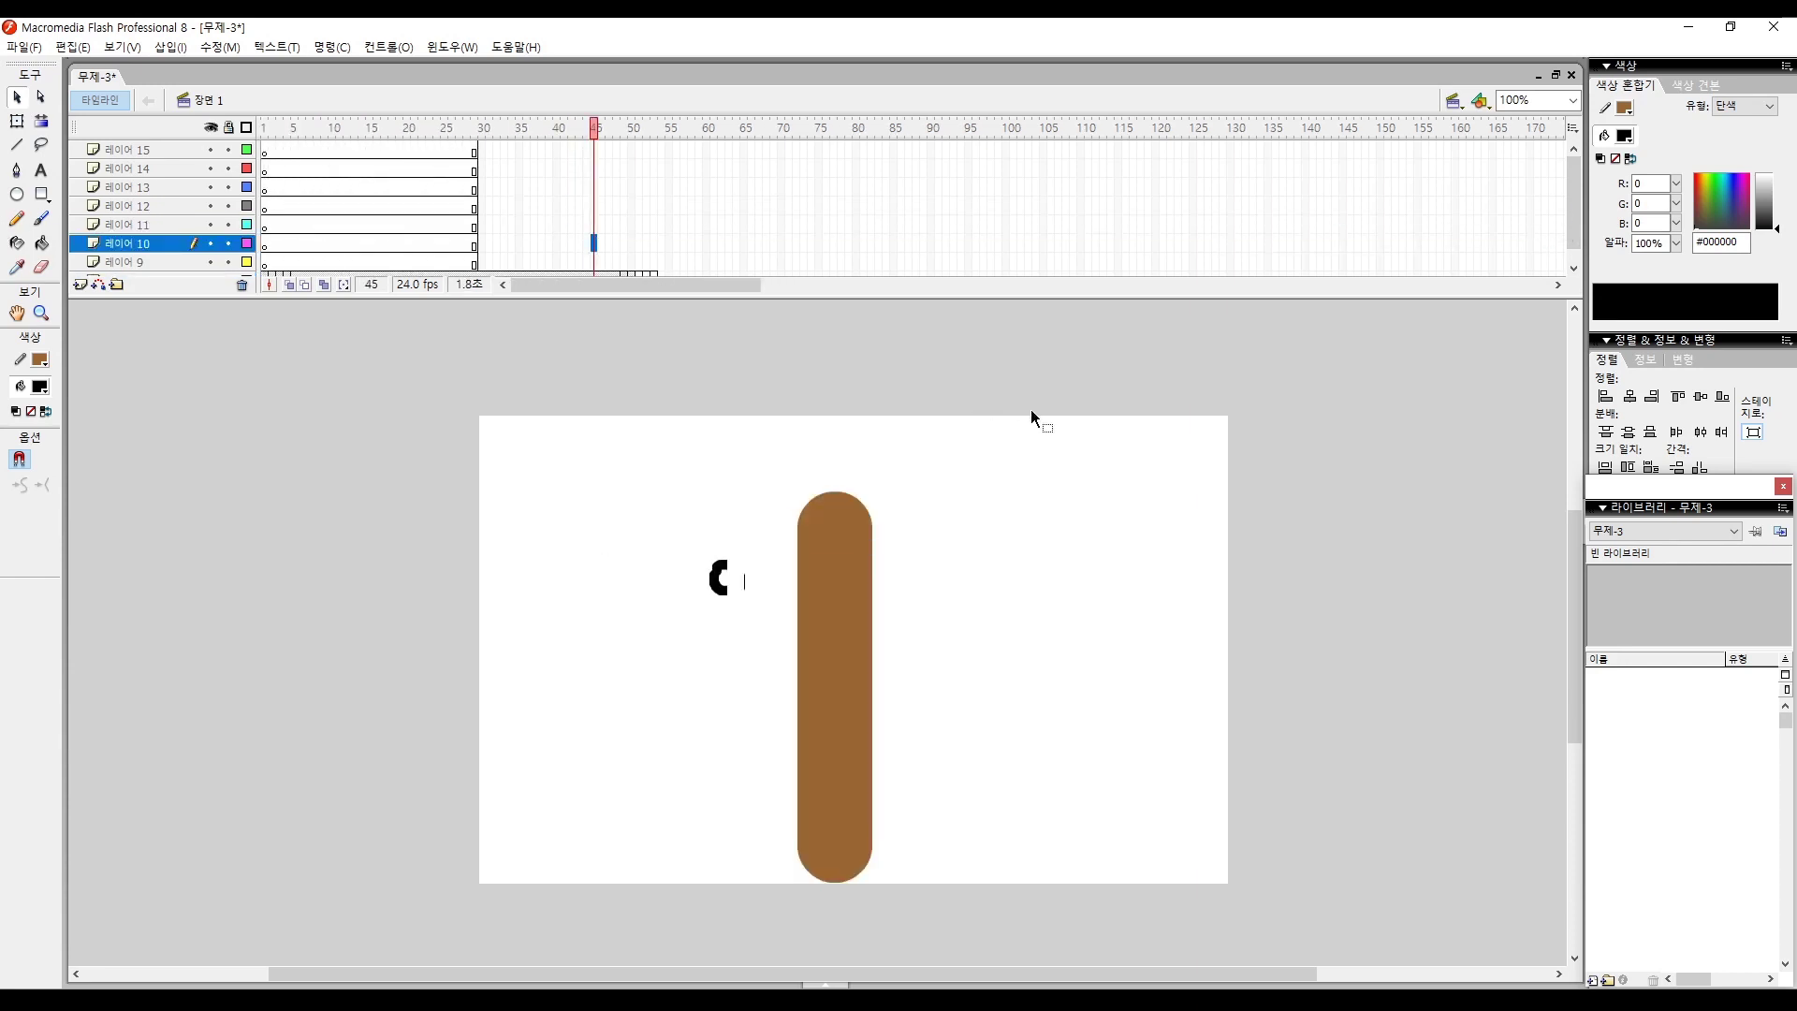
drag(1574, 213, 1574, 226)
drag(293, 265, 621, 265)
key(F6)
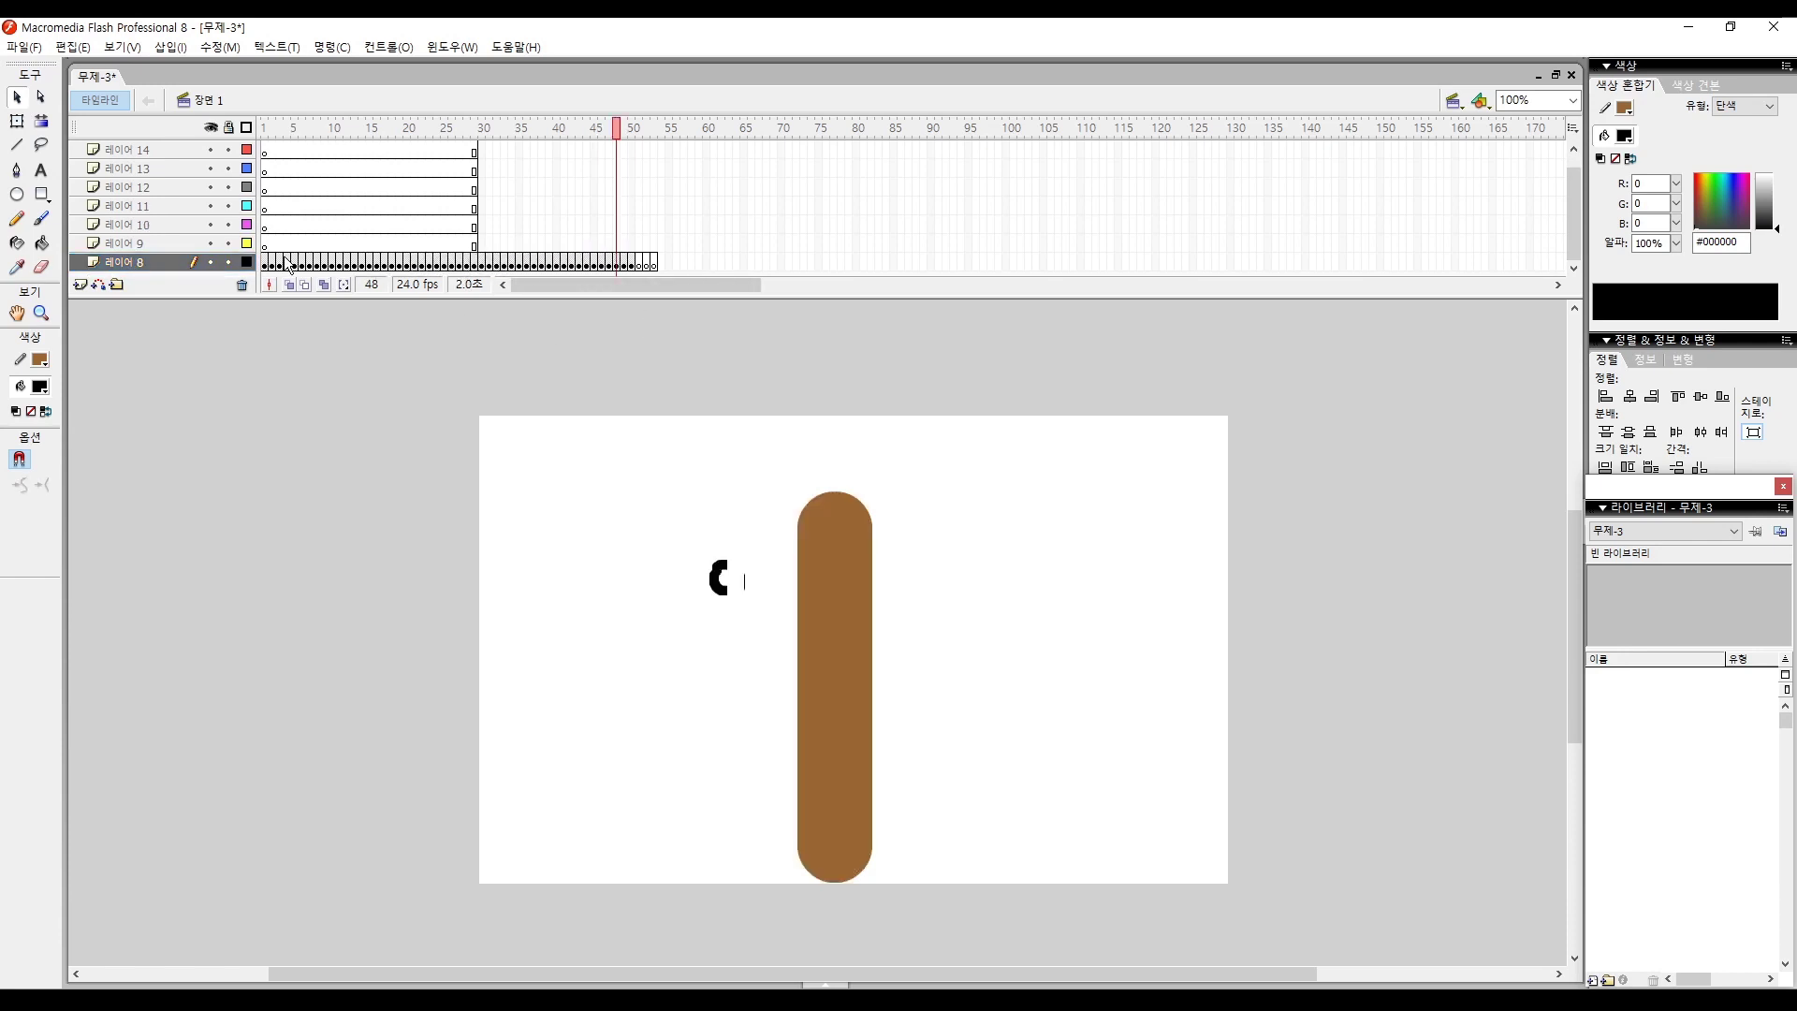